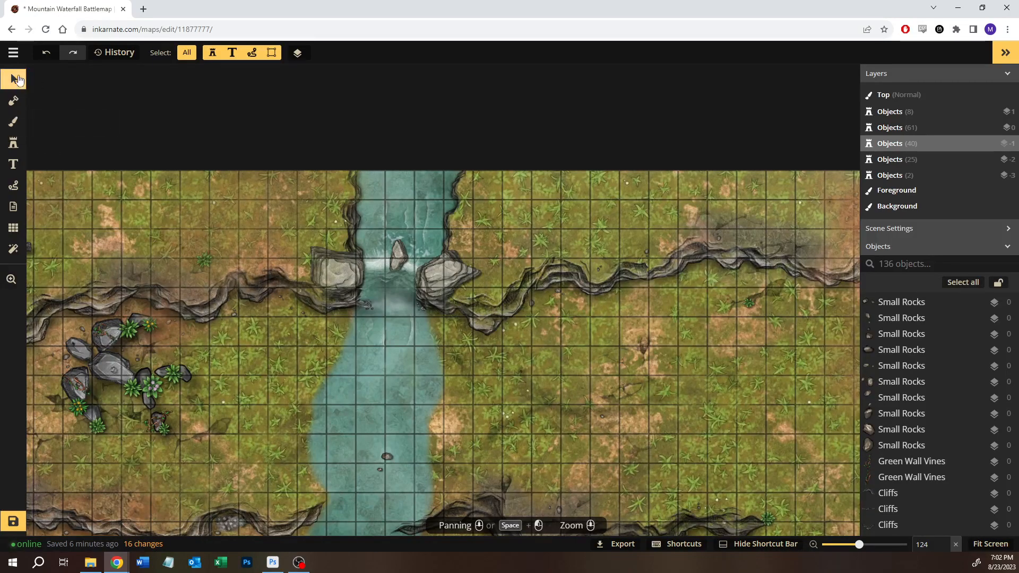
# Step: Look over the river, cliff lines and waterfall across the map, finishing close up on the waterfall
pyautogui.scroll(-4, 559, 378)
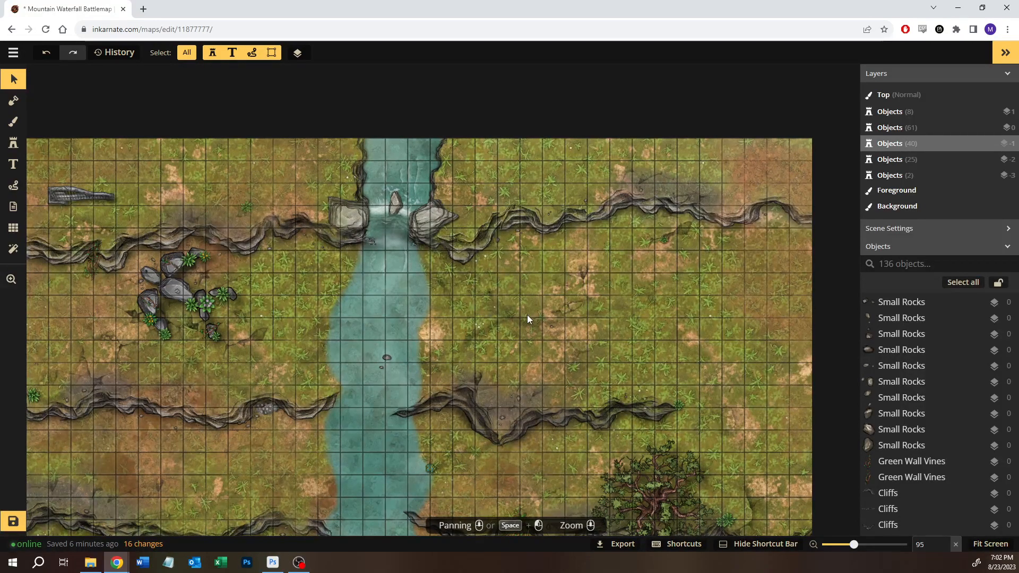
pyautogui.press('z')
pyautogui.moveTo(525, 337); pyautogui.dragTo(571, 237)
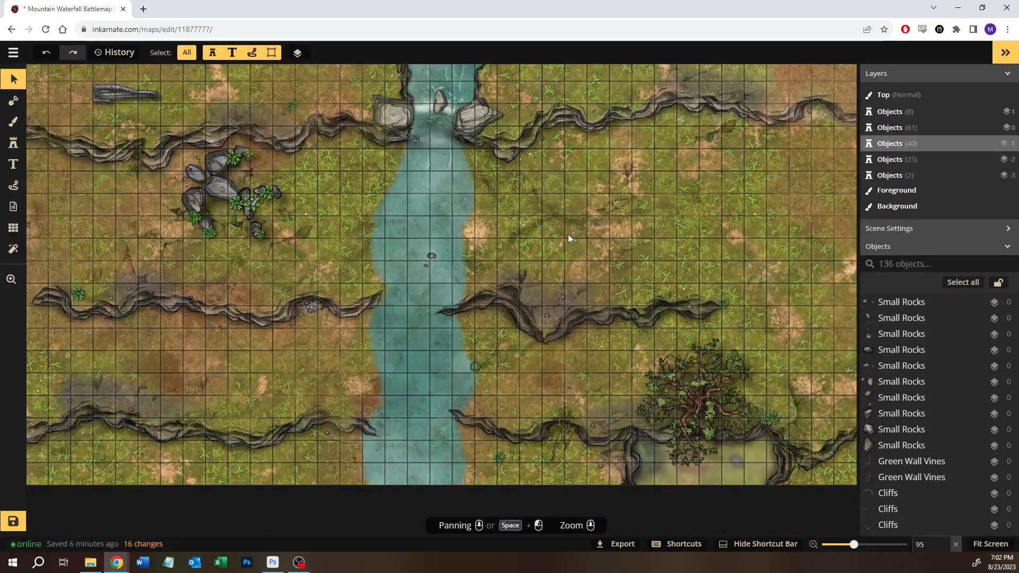
pyautogui.moveTo(549, 235); pyautogui.dragTo(571, 313)
pyautogui.scroll(6, 560, 252)
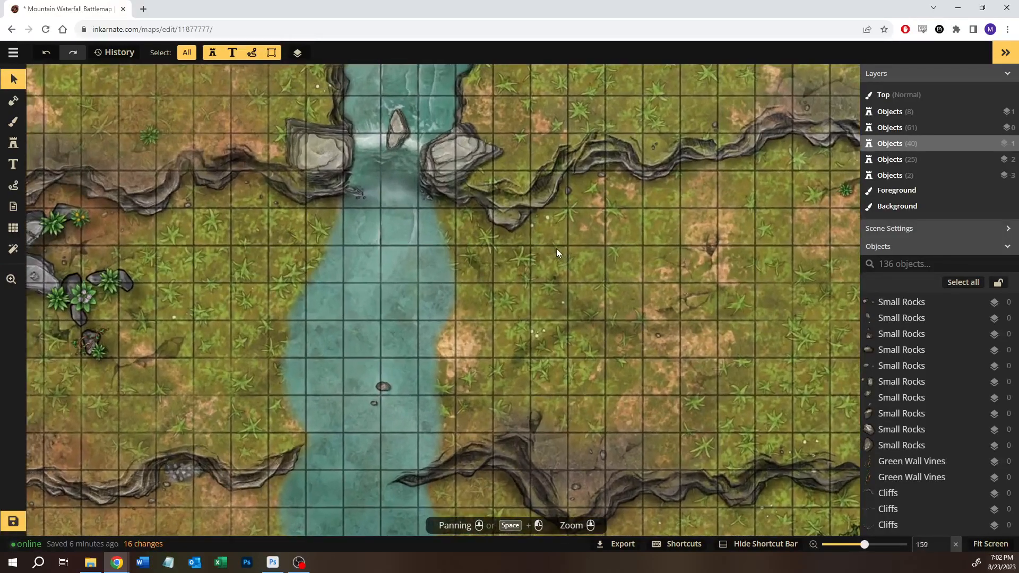
pyautogui.scroll(1, 557, 250)
pyautogui.moveTo(526, 233); pyautogui.dragTo(597, 359)
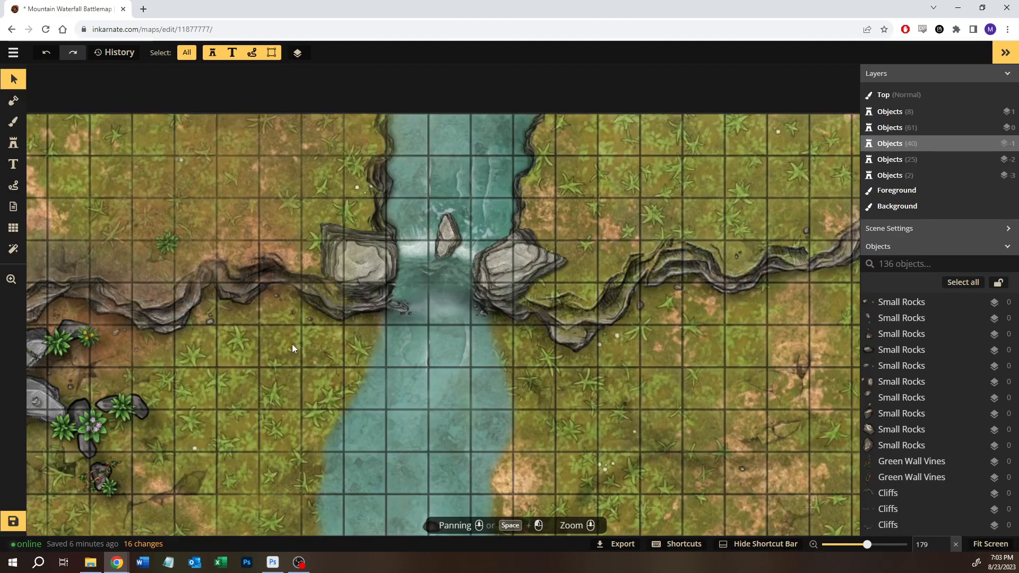
# Step: Inspect the big rocks flanking the waterfall and the wave object in the river above it
pyautogui.click(352, 257)
pyautogui.click(540, 273)
pyautogui.click(603, 179)
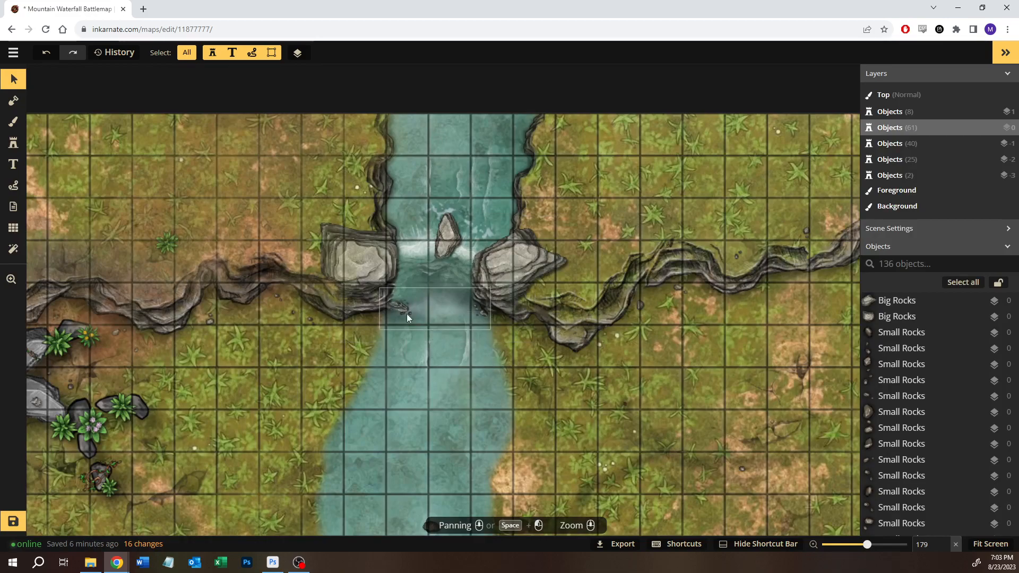
pyautogui.click(488, 190)
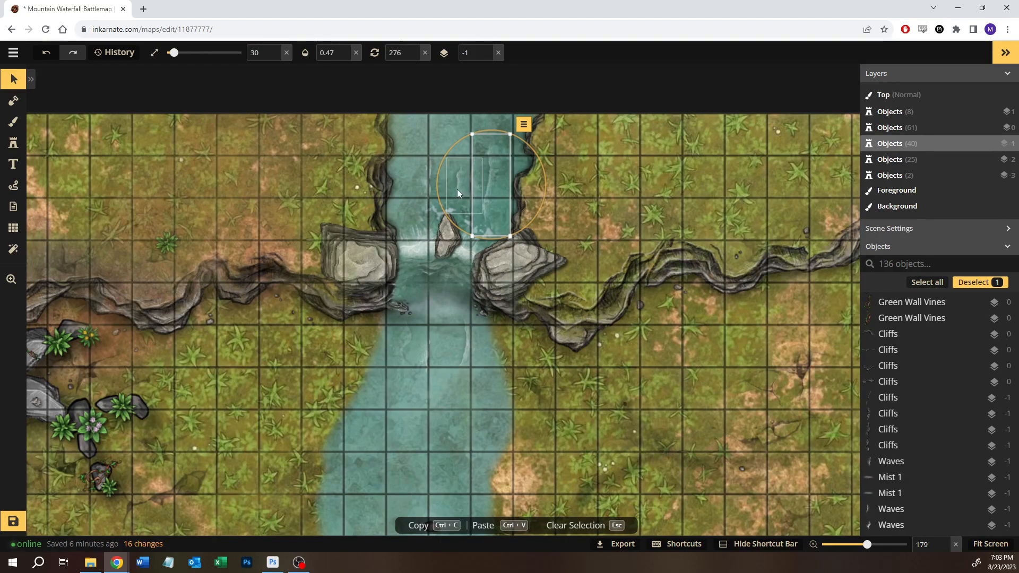
pyautogui.click(635, 164)
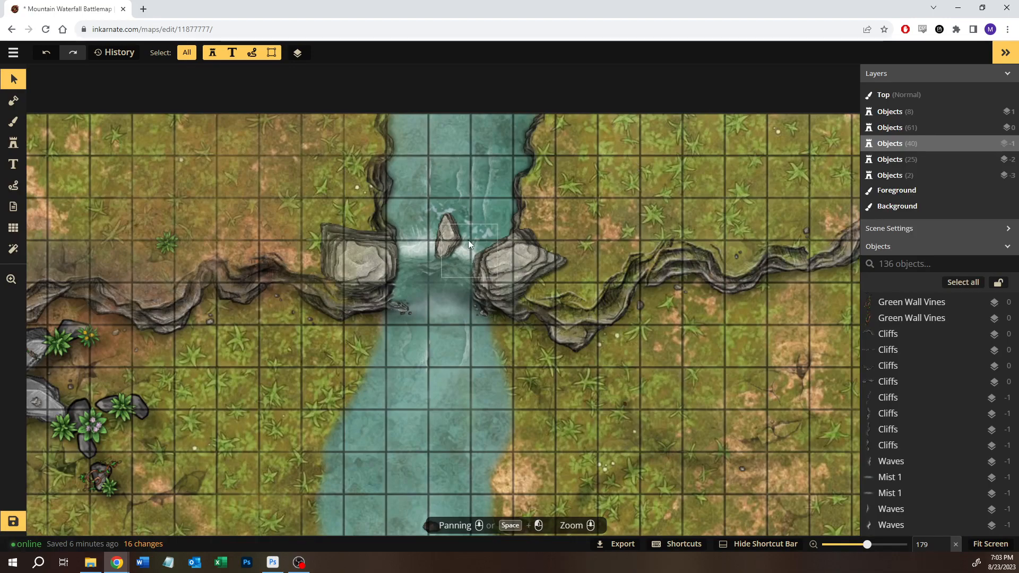
# Step: Inspect the foaming water object at the waterfall, including its stamp colour settings, and the Mist 1 object below it
pyautogui.click(411, 236)
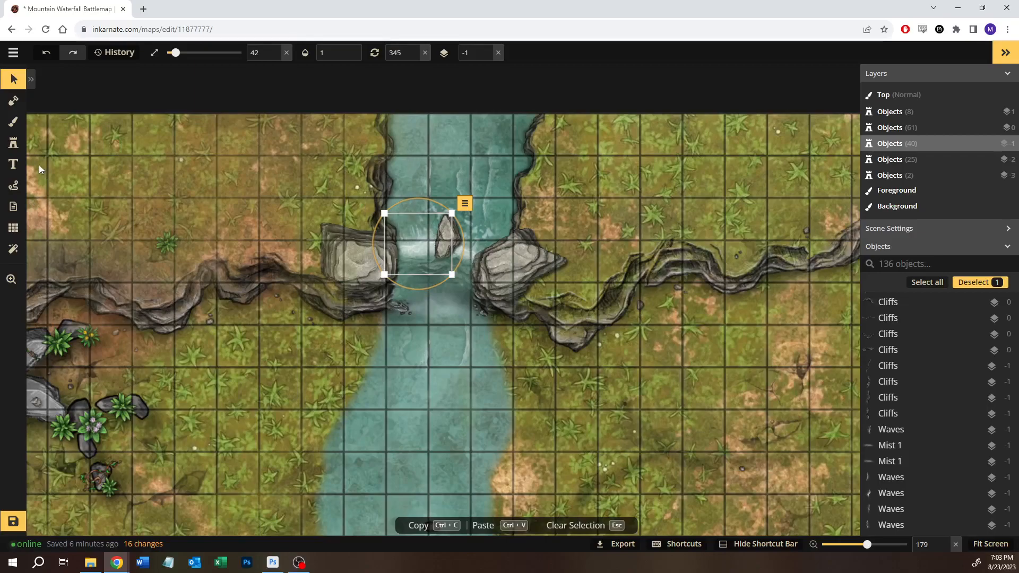
pyautogui.click(13, 143)
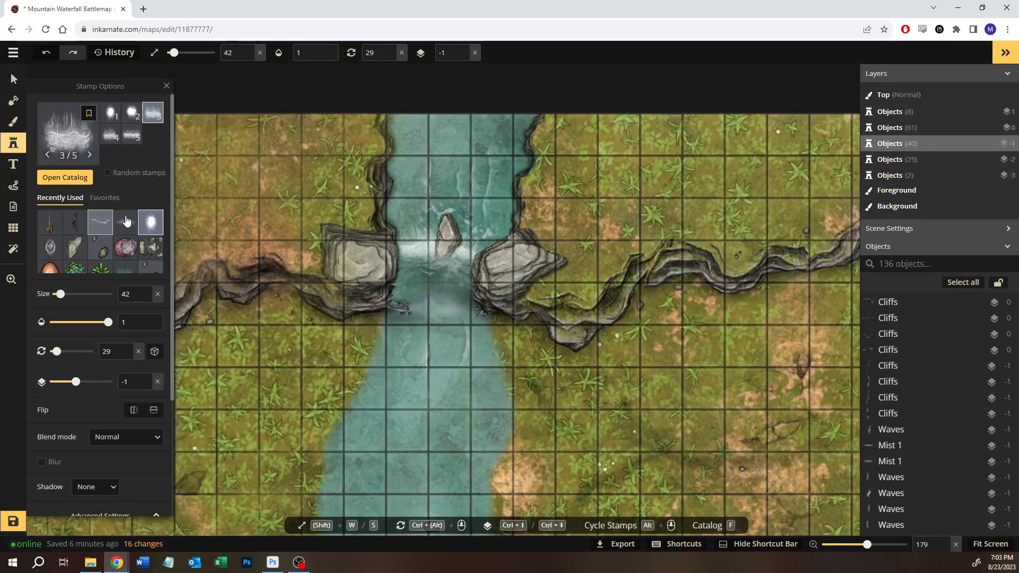
pyautogui.scroll(-3, 116, 404)
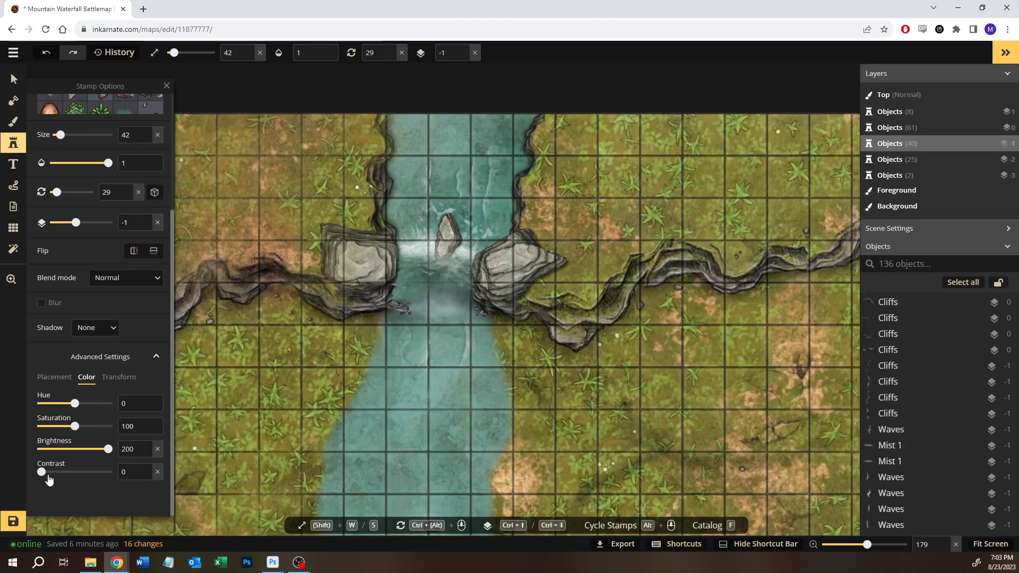
pyautogui.click(15, 84)
pyautogui.click(444, 313)
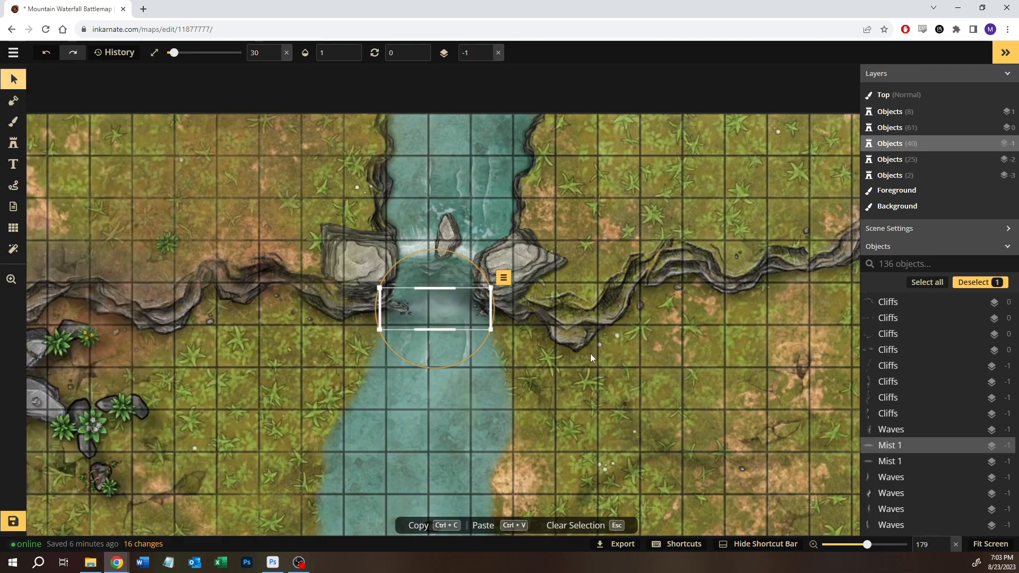
pyautogui.click(593, 388)
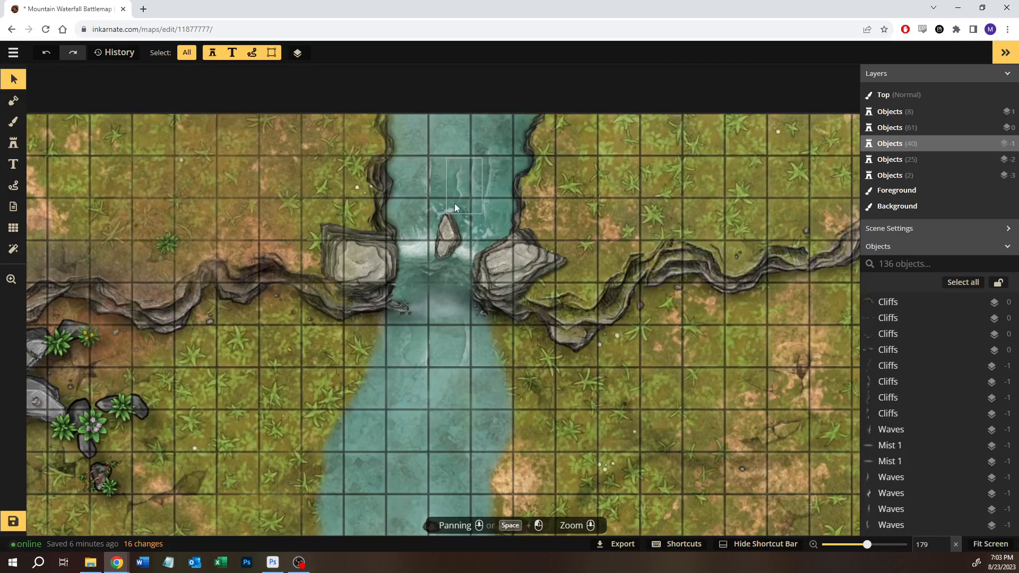
# Step: Try painting the white-speckled texture with the brush on the Top layer and undo it
pyautogui.click(13, 121)
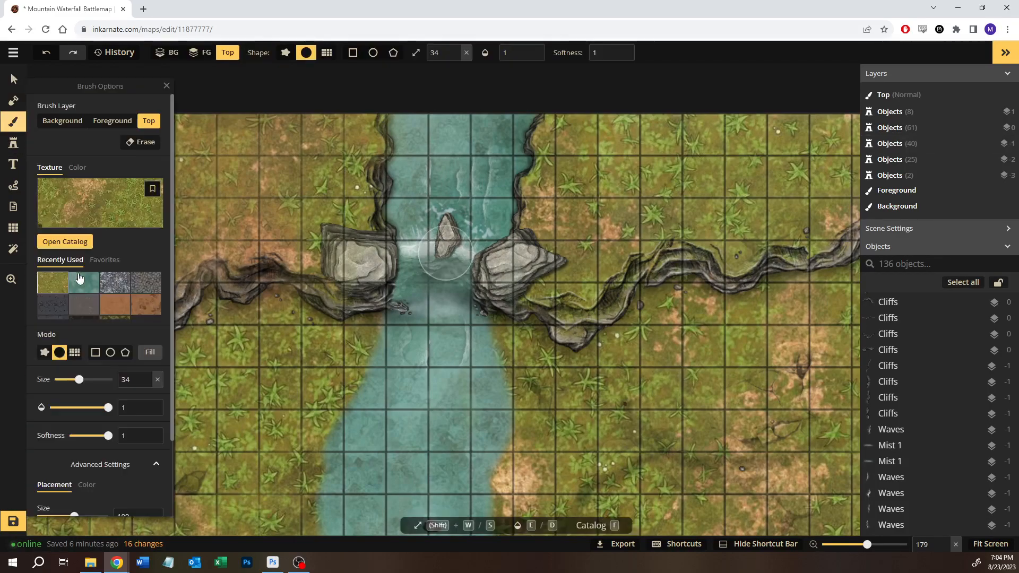
pyautogui.click(113, 289)
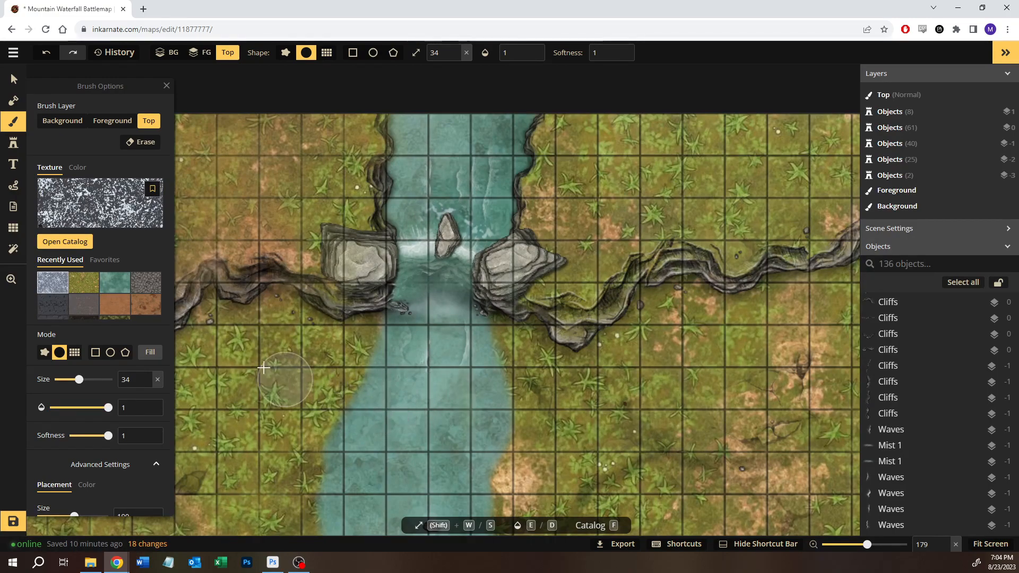
pyautogui.hotkey('ctrl', 'z')
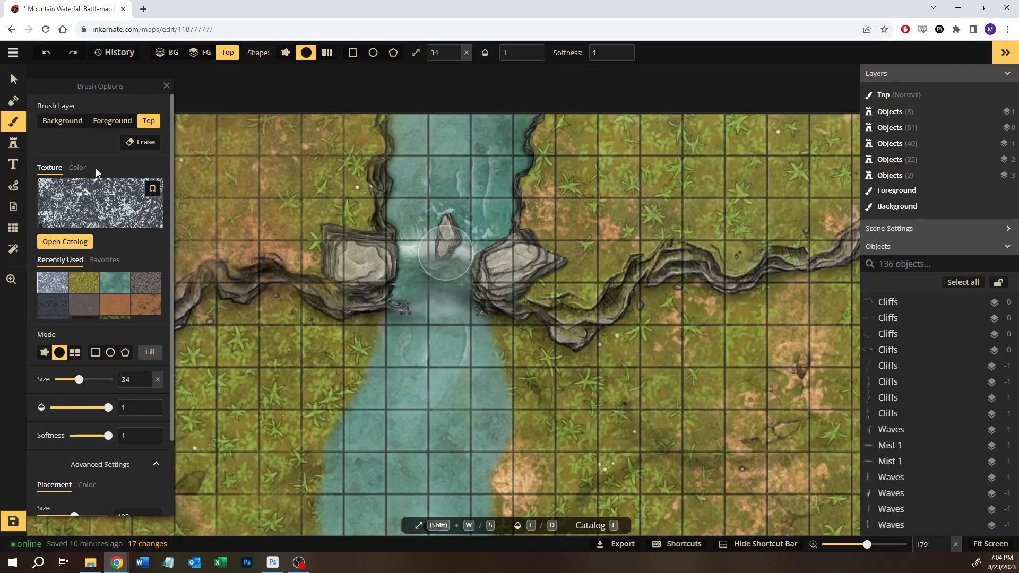
# Step: Dab the white-speckled texture on the Background layer at the waterfall
pyautogui.click(74, 120)
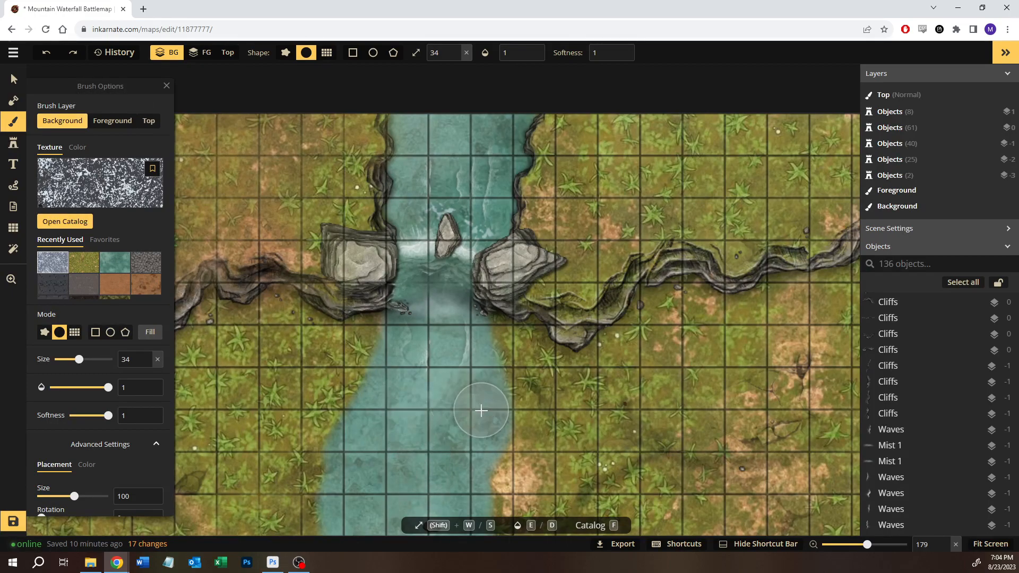
pyautogui.click(446, 254)
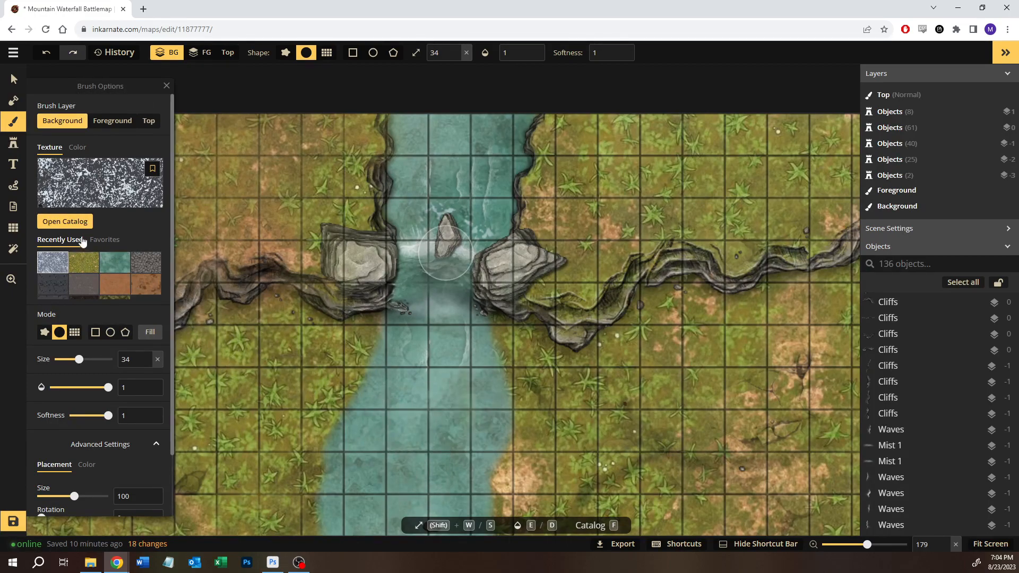
# Step: Try a white-speckled brush stroke on the Foreground layer in the river below the waterfall and undo it
pyautogui.click(112, 120)
pyautogui.moveTo(408, 400)
pyautogui.mouseDown()
pyautogui.moveTo(446, 390)
pyautogui.moveTo(424, 427)
pyautogui.moveTo(388, 437)
pyautogui.mouseUp()
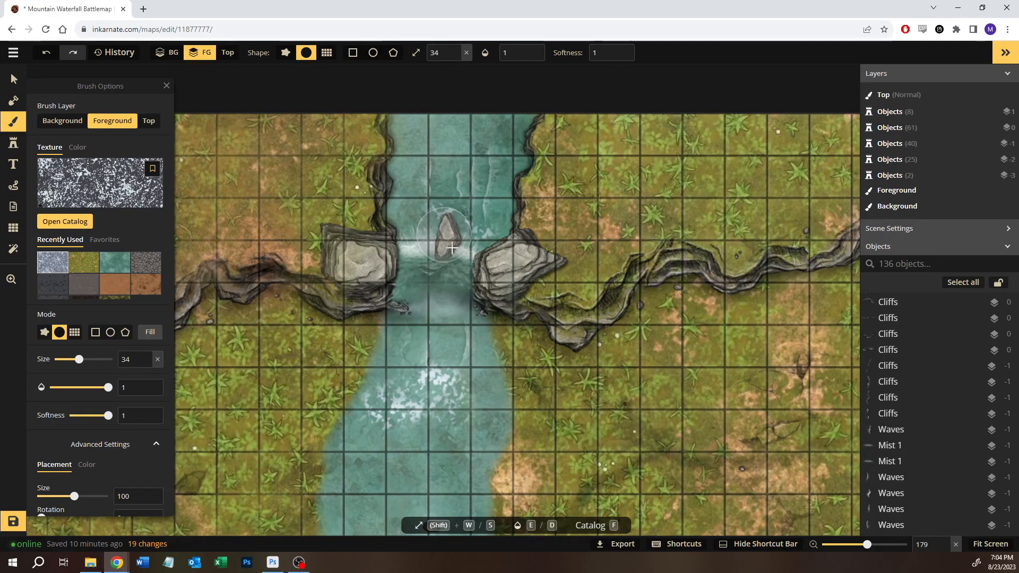
pyautogui.hotkey('ctrl', 'z')
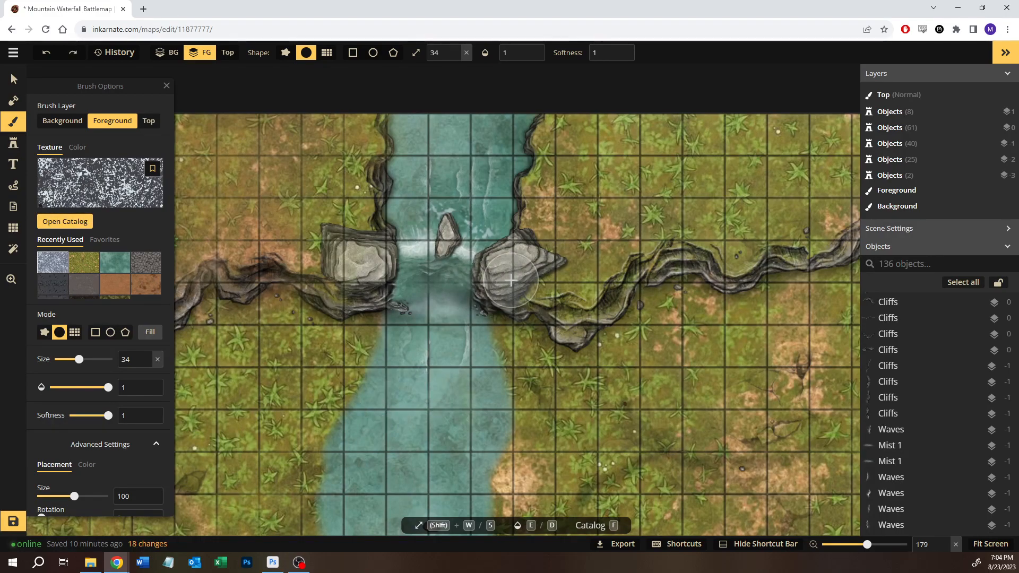
pyautogui.press('v')
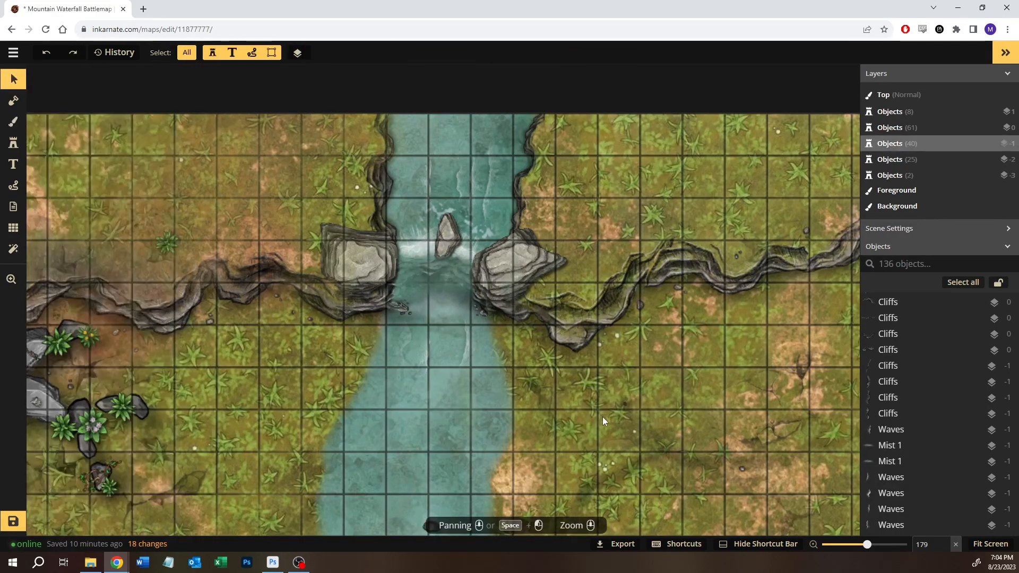
# Step: Erase Top layer paint over the water beside the left bank above the waterfall, using brush size 34
pyautogui.scroll(2, 588, 409)
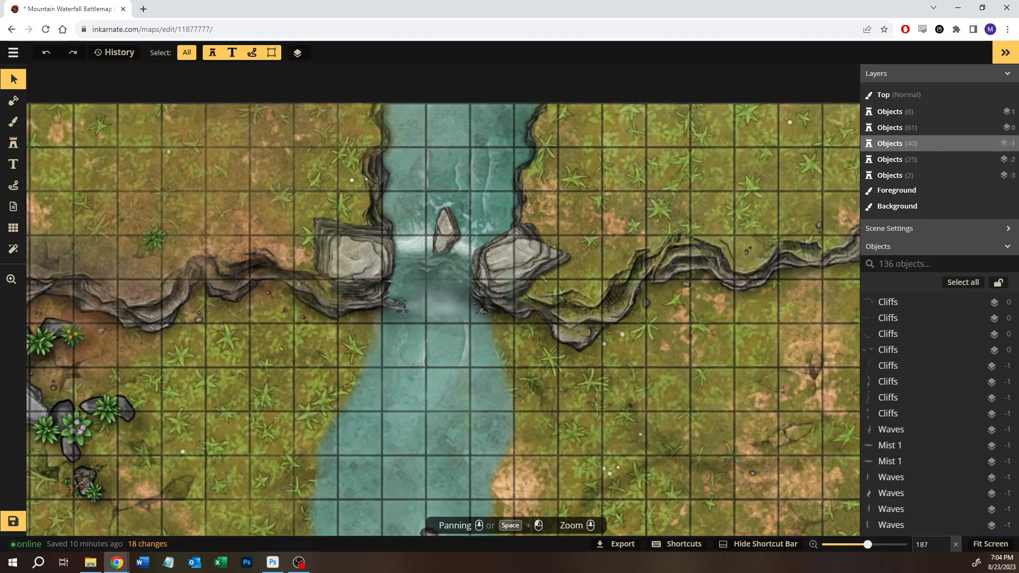
pyautogui.click(13, 122)
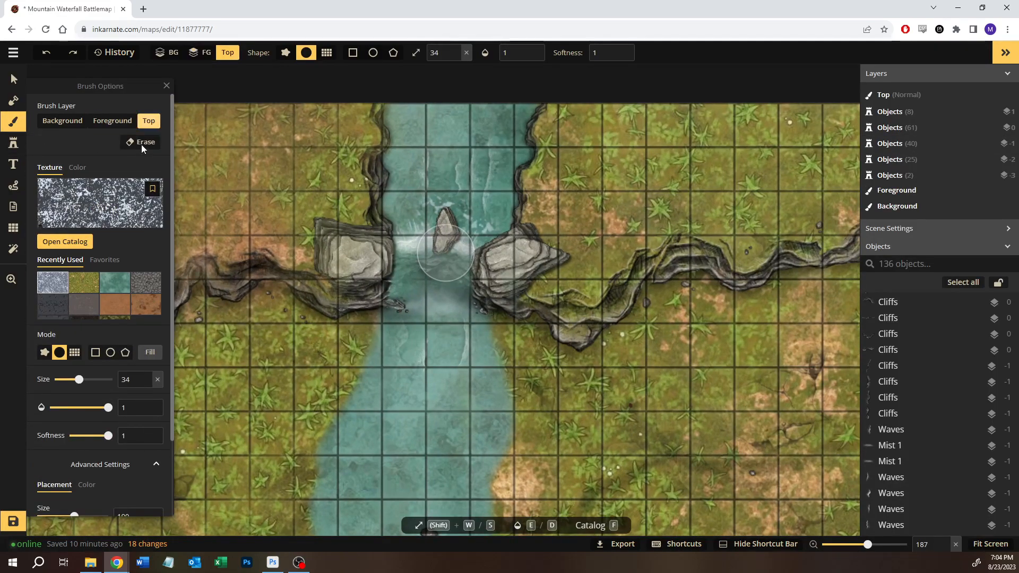
pyautogui.click(137, 142)
pyautogui.scroll(5, 388, 138)
pyautogui.moveTo(457, 160); pyautogui.dragTo(502, 330)
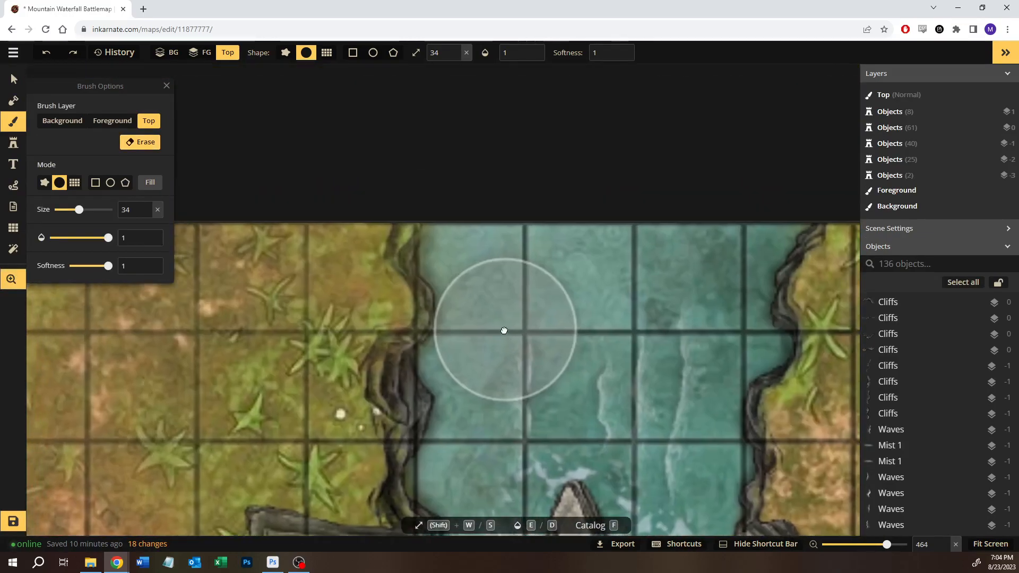
pyautogui.moveTo(491, 246)
pyautogui.mouseDown()
pyautogui.moveTo(546, 311)
pyautogui.moveTo(505, 294)
pyautogui.mouseUp()
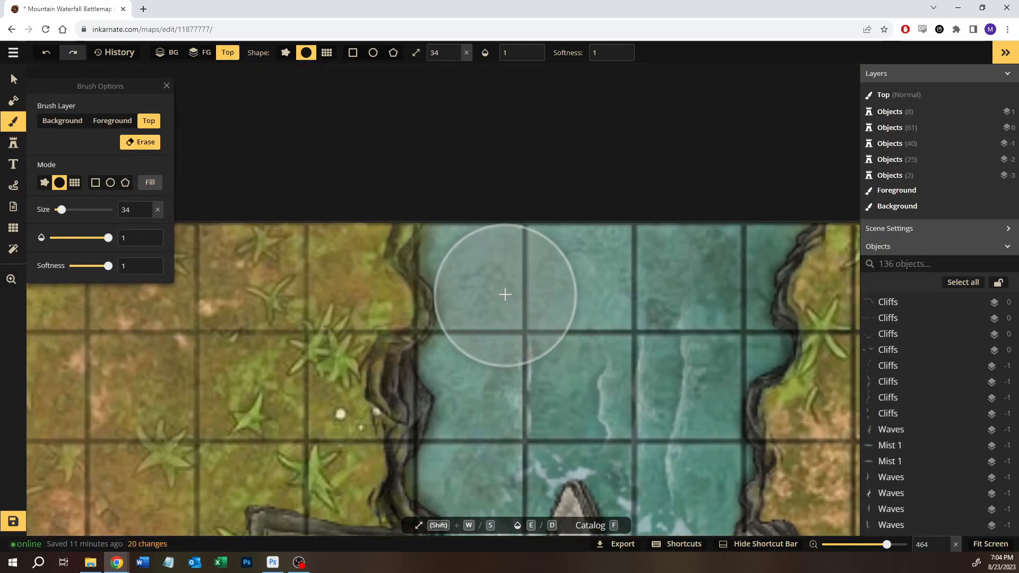
# Step: Reduce the eraser size to 11 and erase Top layer paint along the left bank cliff above the waterfall
pyautogui.moveTo(61, 210); pyautogui.dragTo(59, 209)
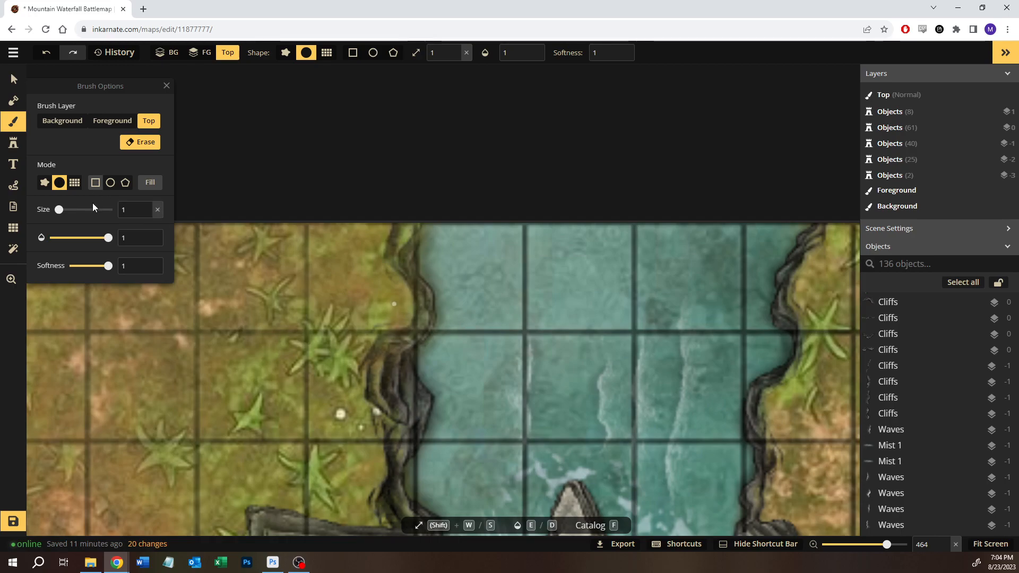
pyautogui.moveTo(60, 211); pyautogui.dragTo(63, 210)
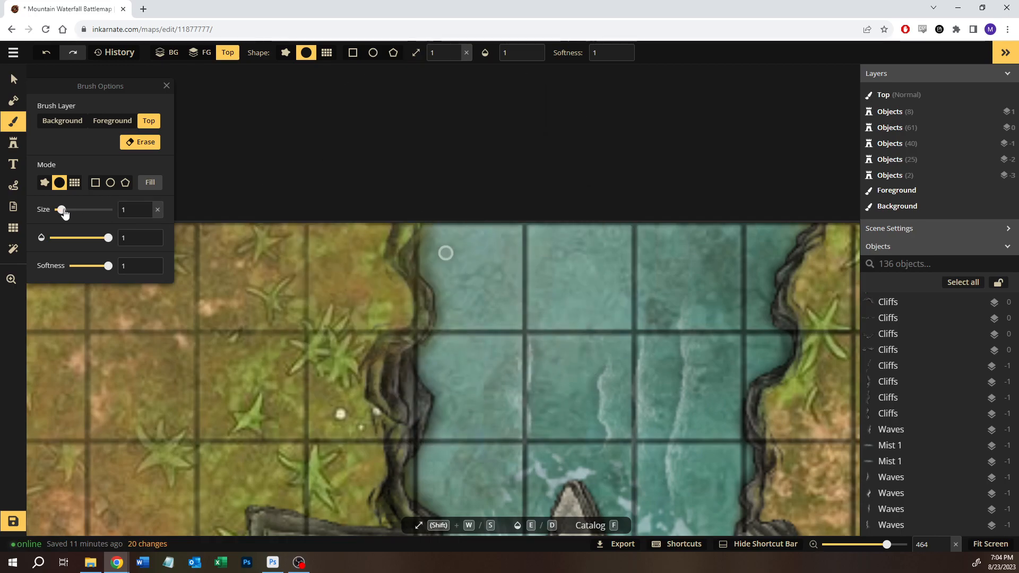
pyautogui.press('w')
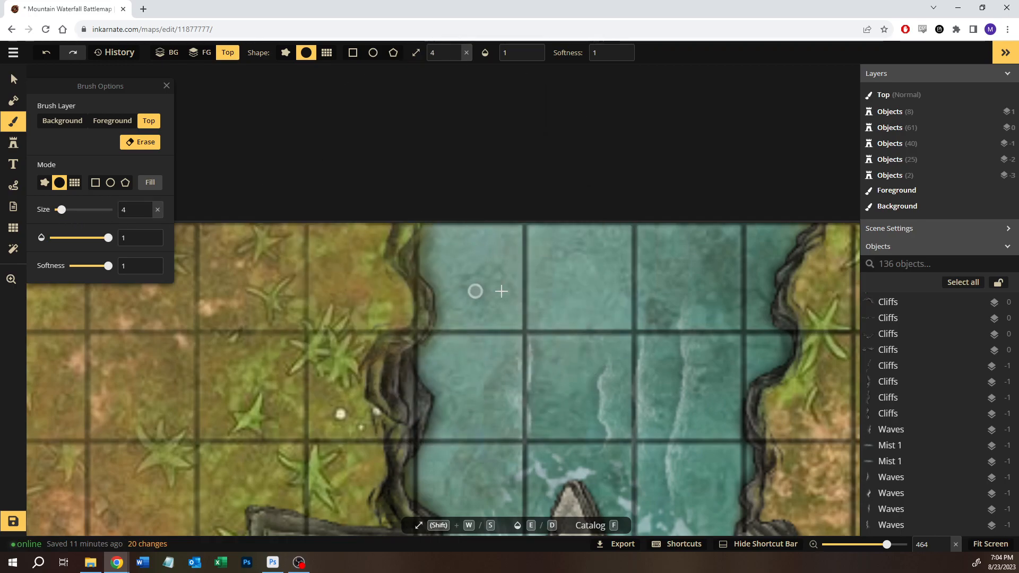
pyautogui.press('w')
pyautogui.press('w')
pyautogui.press('w')
pyautogui.press('w')
pyautogui.press('w')
pyautogui.press('w')
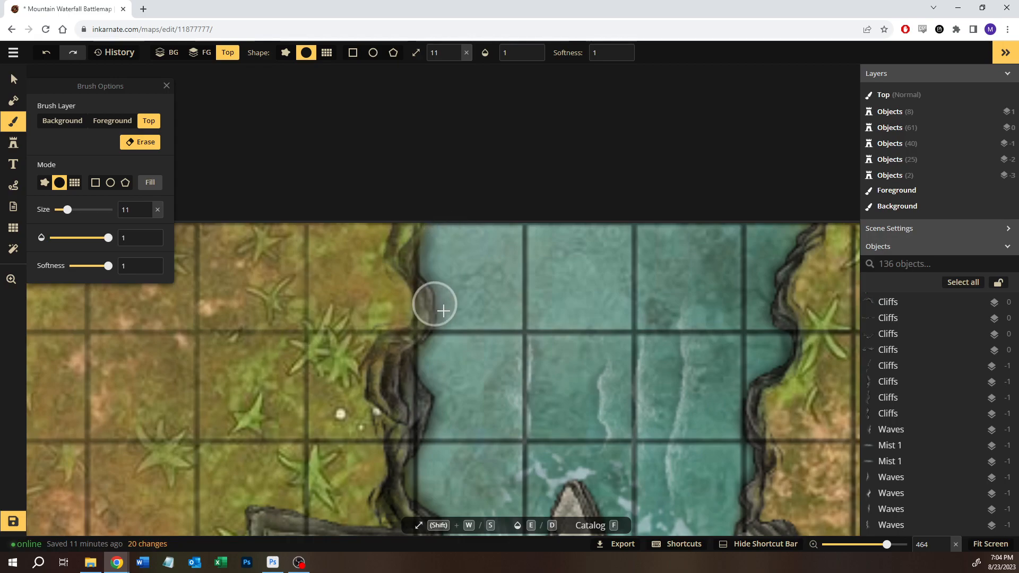
pyautogui.scroll(-2, 557, 371)
pyautogui.scroll(-5, 557, 372)
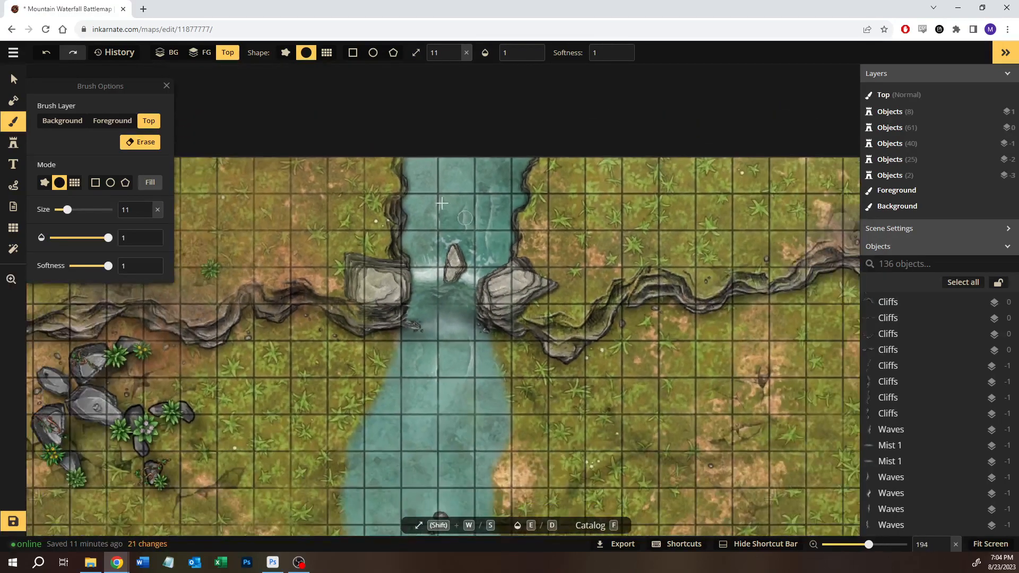
# Step: Reuse the left bank's cliff stamp at size 50 to place a cliff vertically along the left bank below the waterfall
pyautogui.click(15, 82)
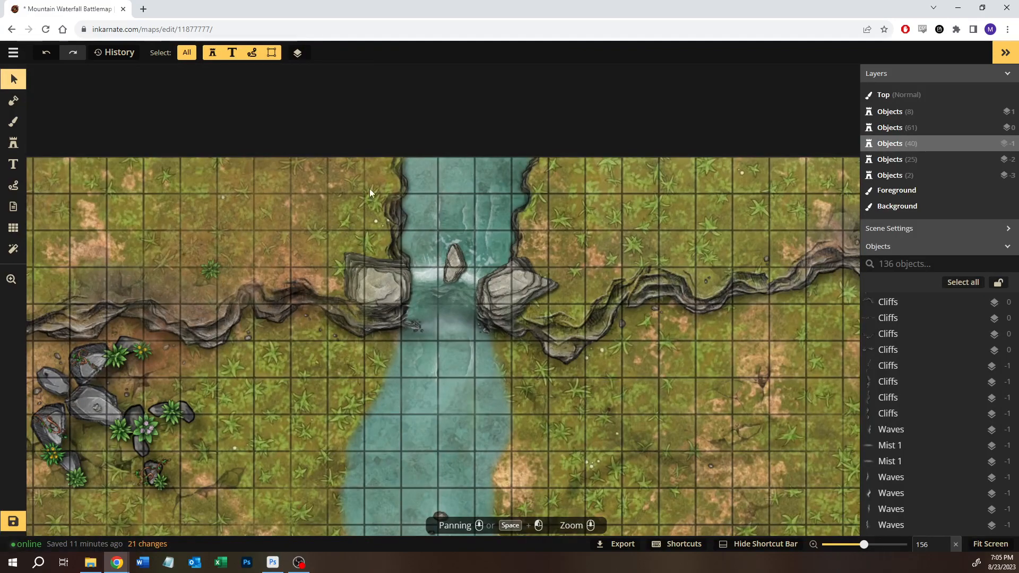
pyautogui.click(394, 211)
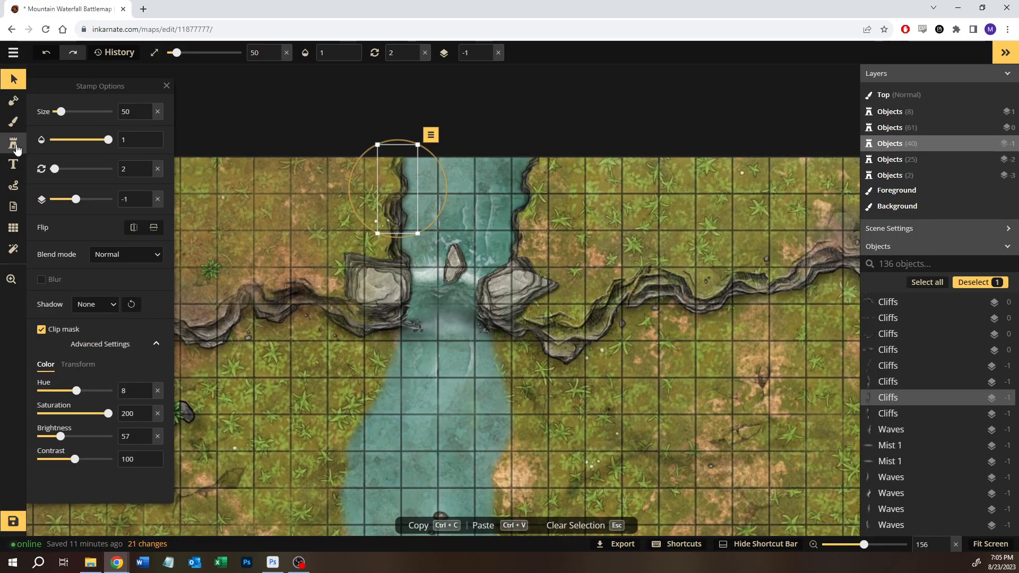
pyautogui.click(14, 145)
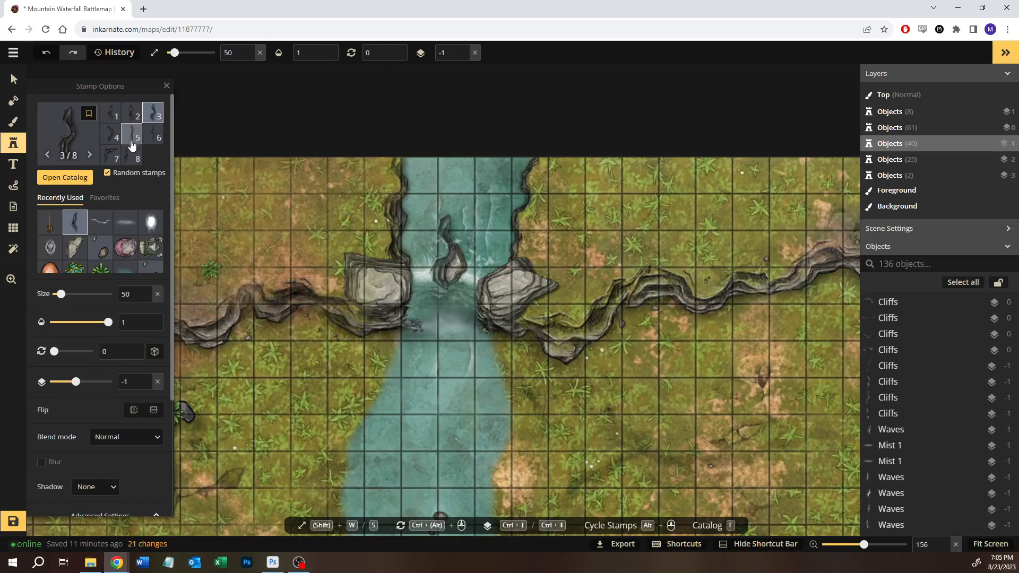
pyautogui.click(393, 368)
pyautogui.press('space')
pyautogui.moveTo(382, 388); pyautogui.dragTo(417, 306)
pyautogui.click(399, 344)
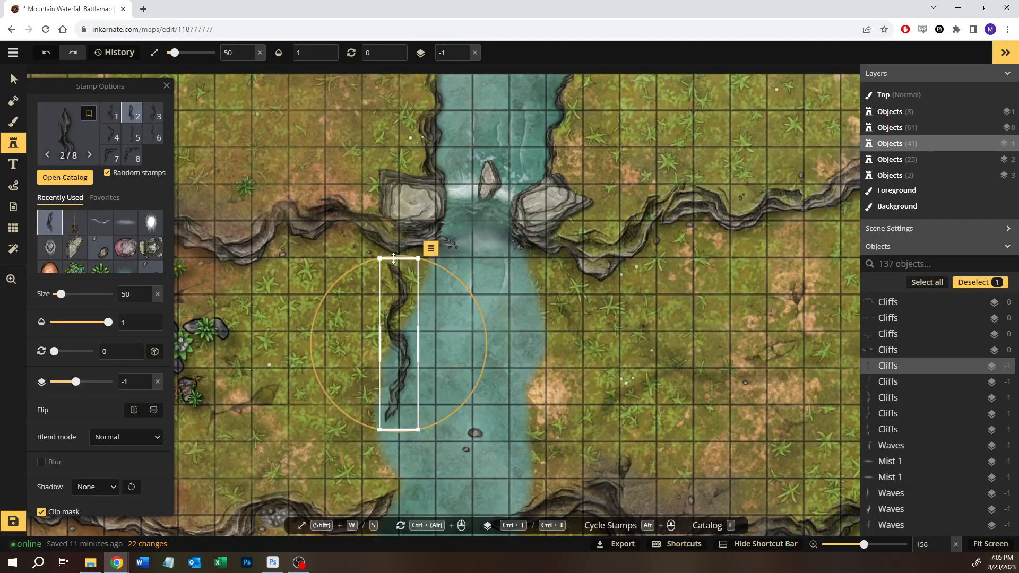
# Step: Move the new cliff stamp down the left bank so its lower end meets the next cliff line
pyautogui.press('space')
pyautogui.moveTo(457, 439); pyautogui.dragTo(426, 359)
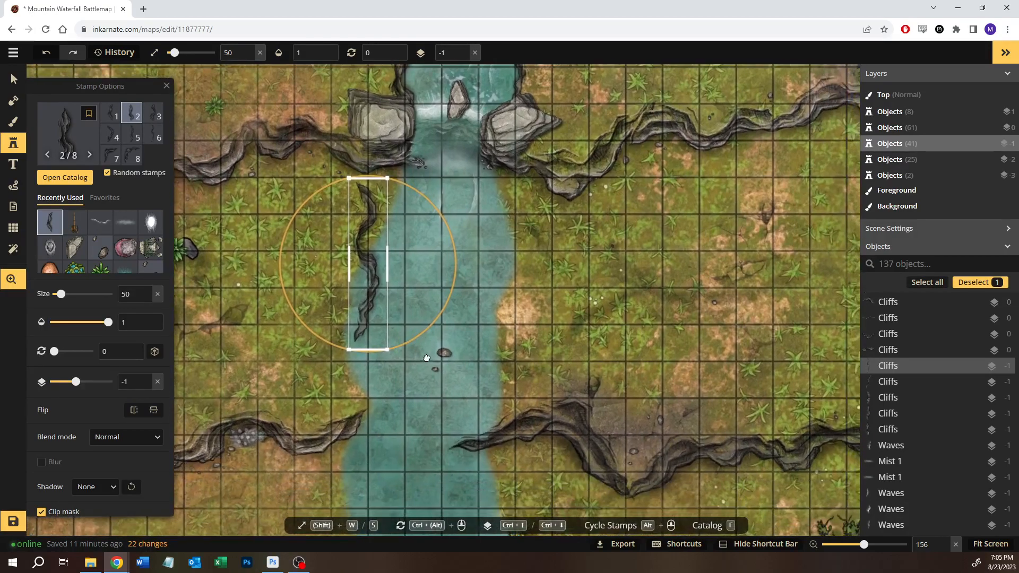
pyautogui.moveTo(367, 291); pyautogui.dragTo(373, 371)
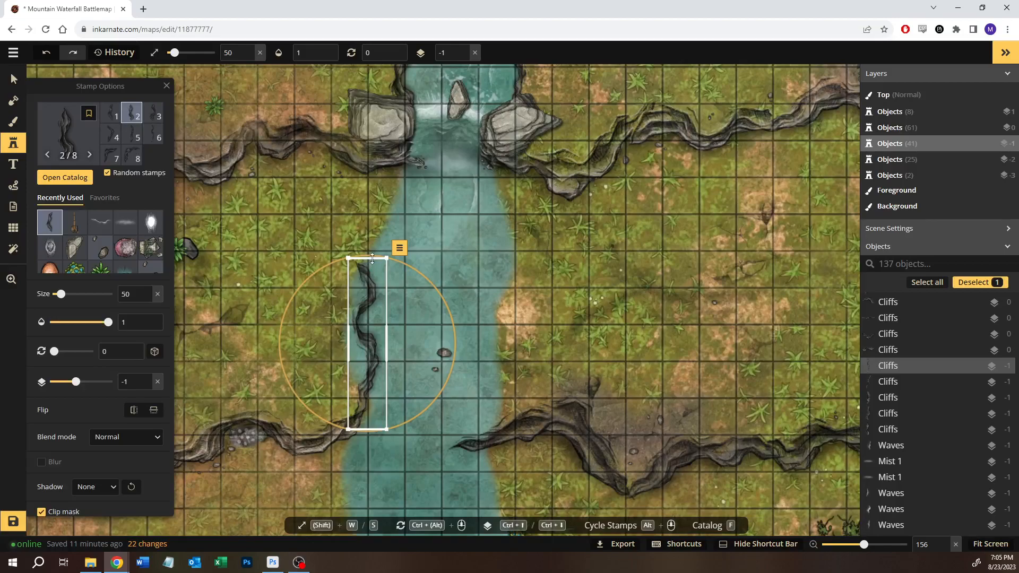
# Step: Rotate the left bank's lower cliff to 358 and extend it up to the waterfall with two more size 50 cliffs rotated to 18
pyautogui.moveTo(375, 257); pyautogui.dragTo(372, 257)
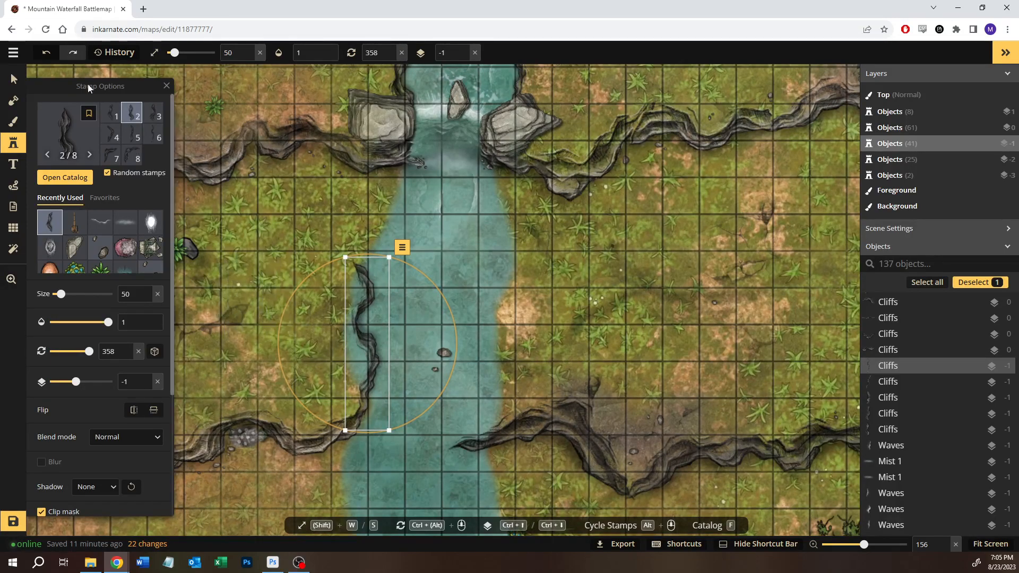
pyautogui.click(114, 136)
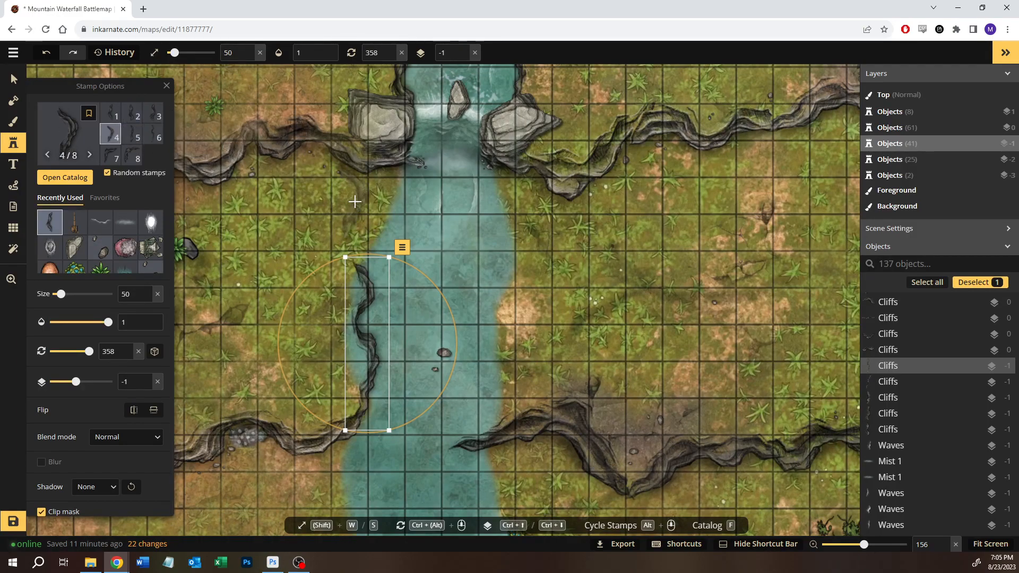
pyautogui.click(370, 228)
pyautogui.moveTo(388, 180); pyautogui.dragTo(404, 189)
pyautogui.moveTo(371, 236); pyautogui.dragTo(378, 244)
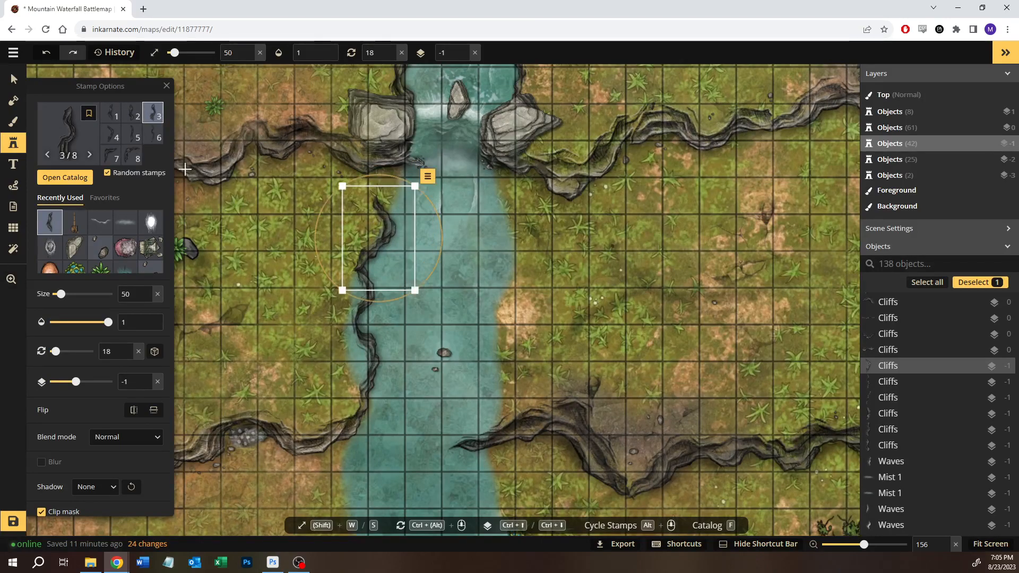
pyautogui.click(115, 115)
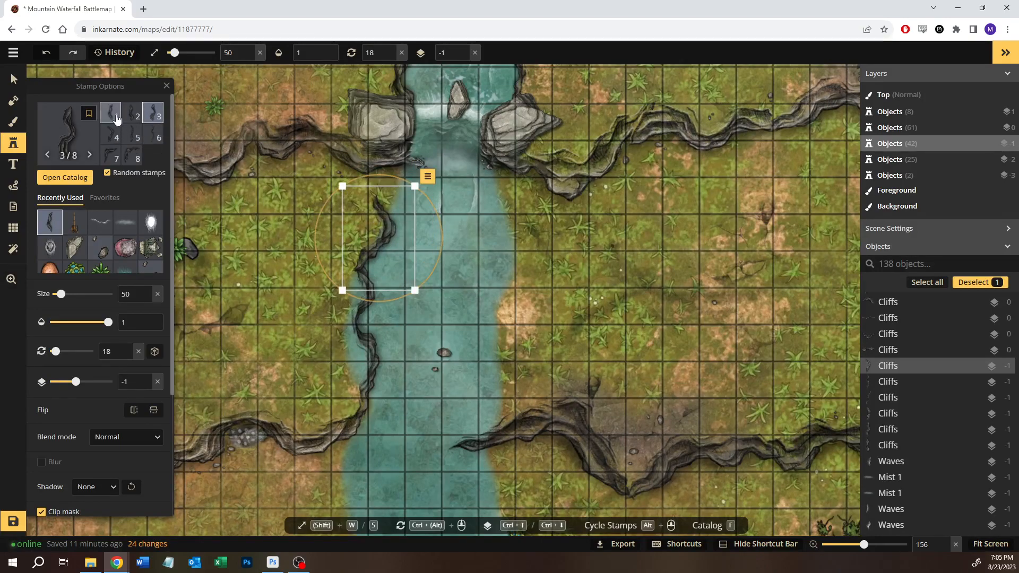
pyautogui.click(392, 189)
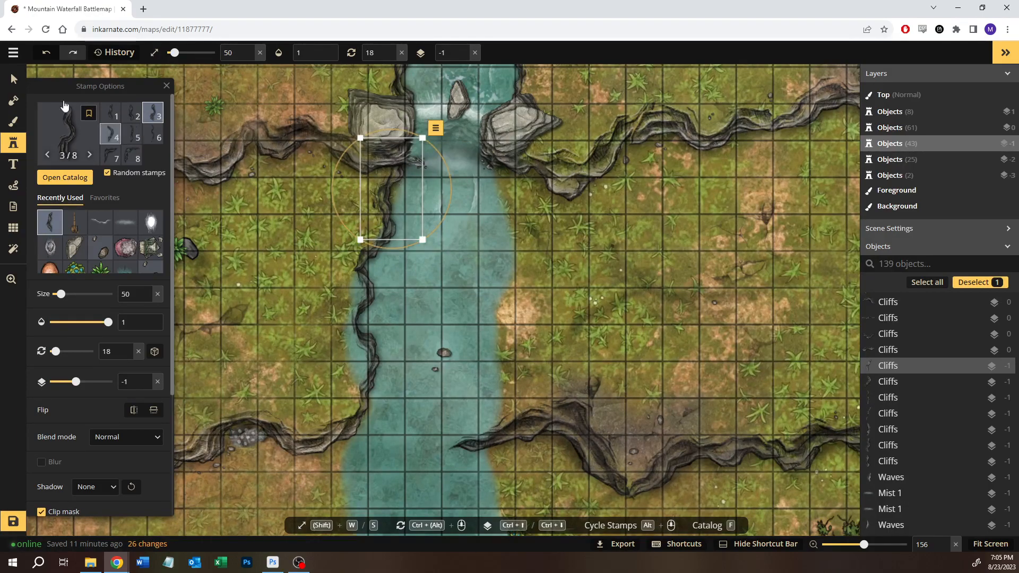
# Step: Examine the overlapping stamps around the small rocks at the left foot of the waterfall
pyautogui.click(13, 77)
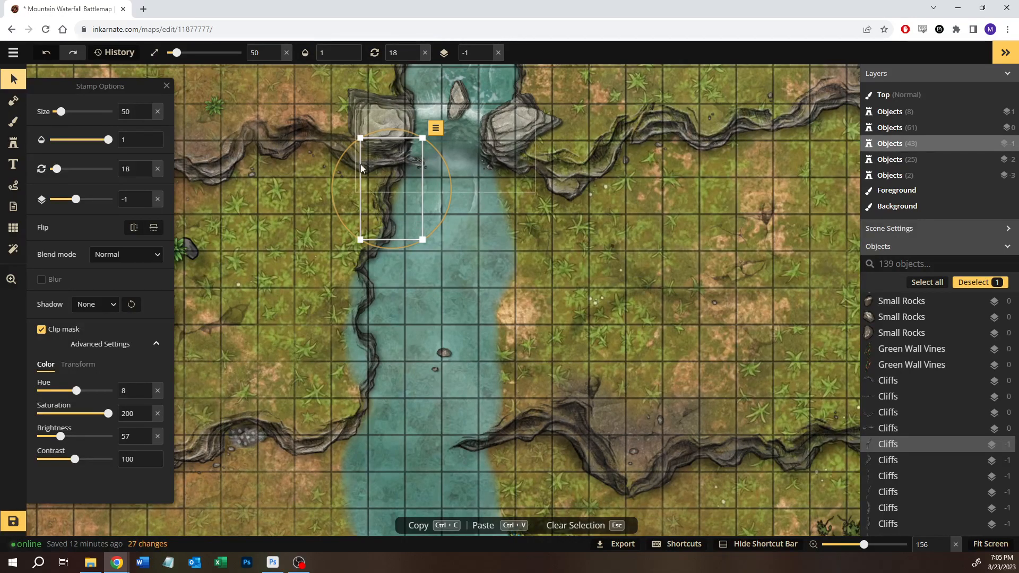
pyautogui.click(419, 166)
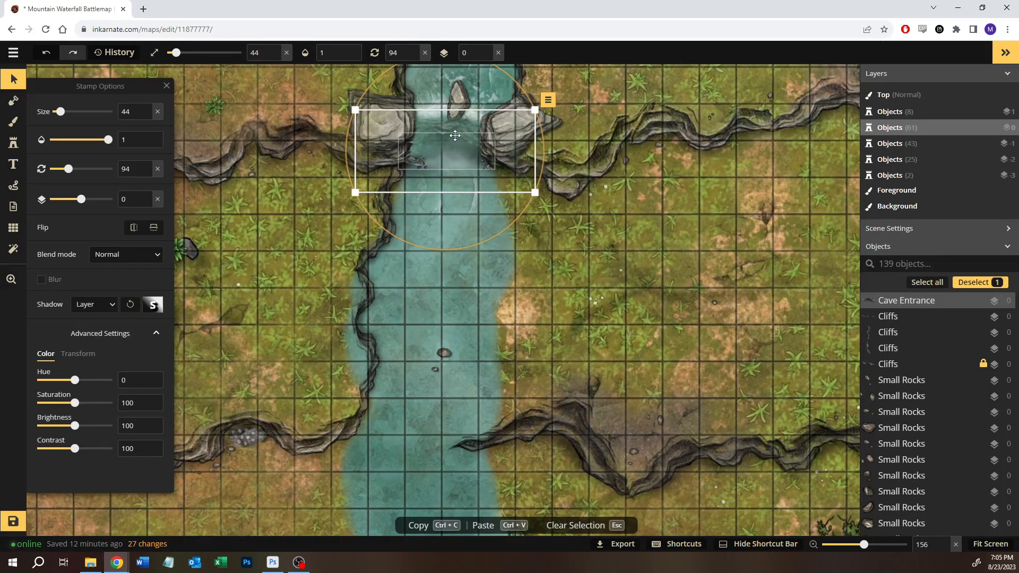
pyautogui.click(417, 161)
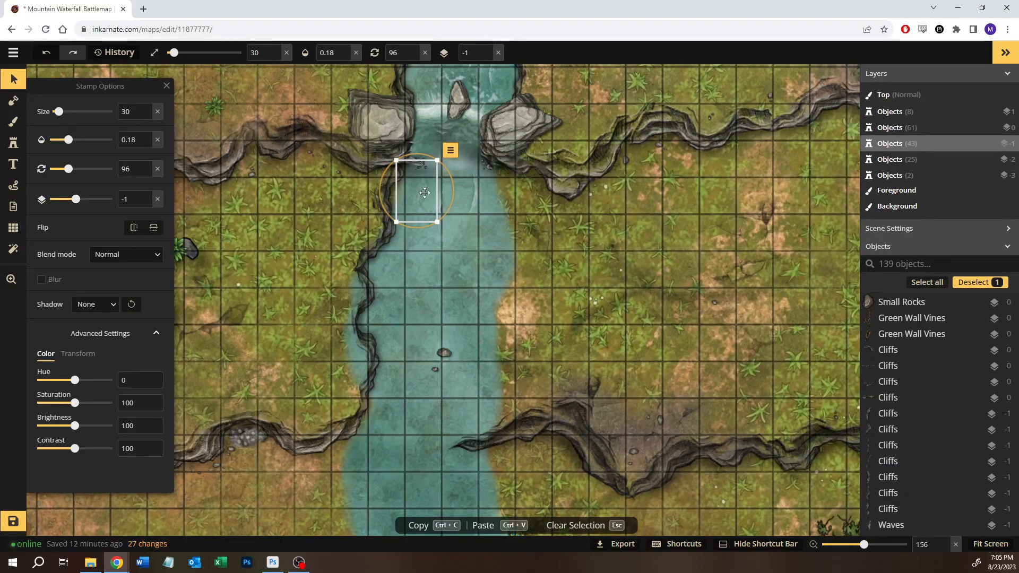
pyautogui.click(603, 275)
pyautogui.scroll(5, 423, 161)
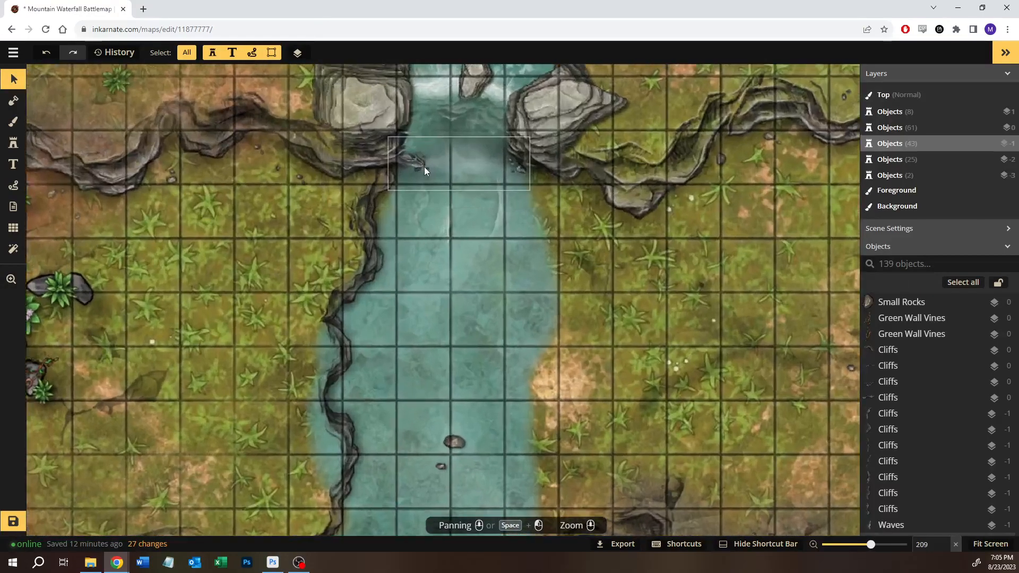
pyautogui.scroll(1, 428, 173)
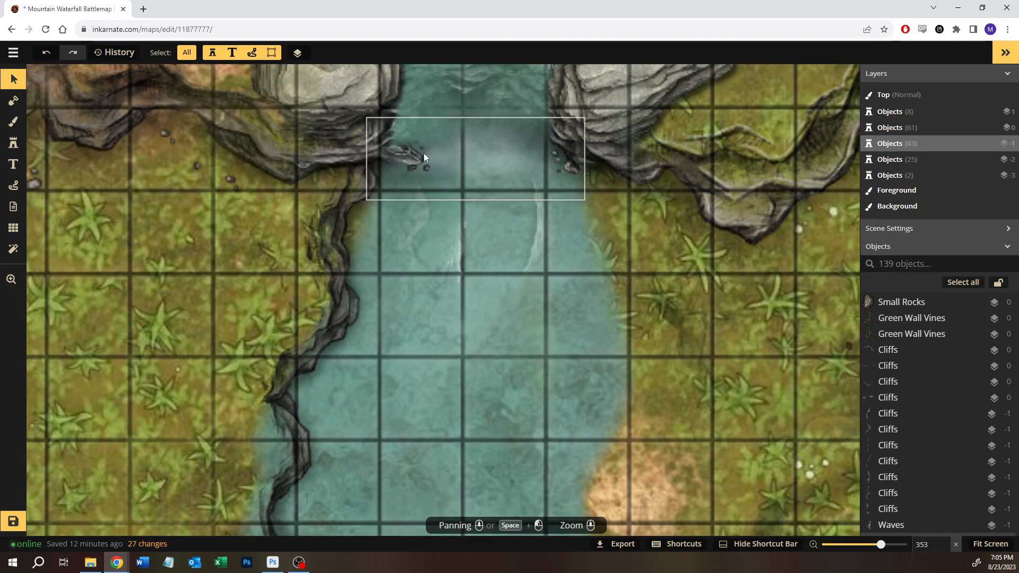
pyautogui.scroll(-3, 422, 302)
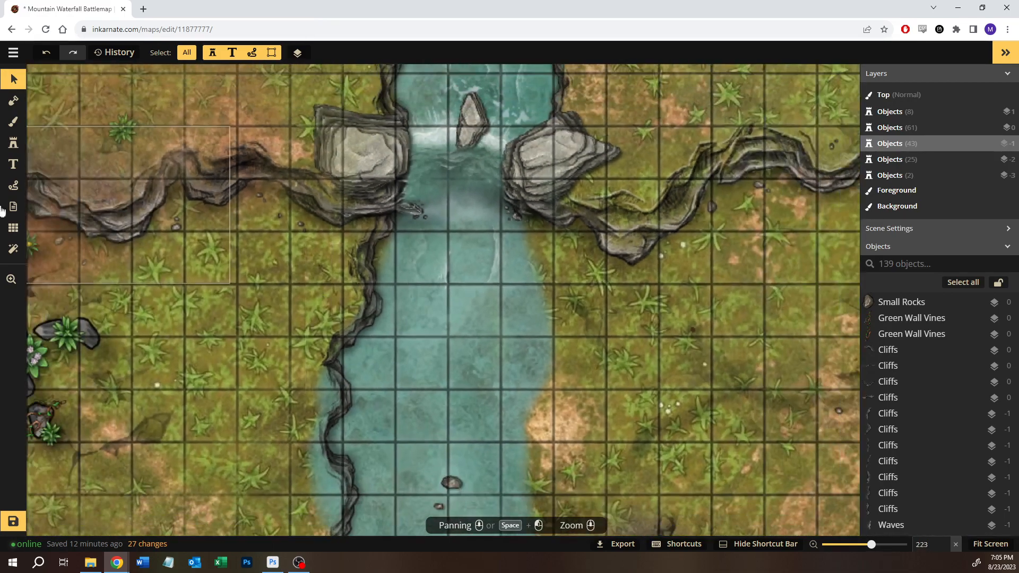
# Step: Paint the grass texture on the Foreground layer over the water outside the left bank's cliff, using brush size 11
pyautogui.click(17, 128)
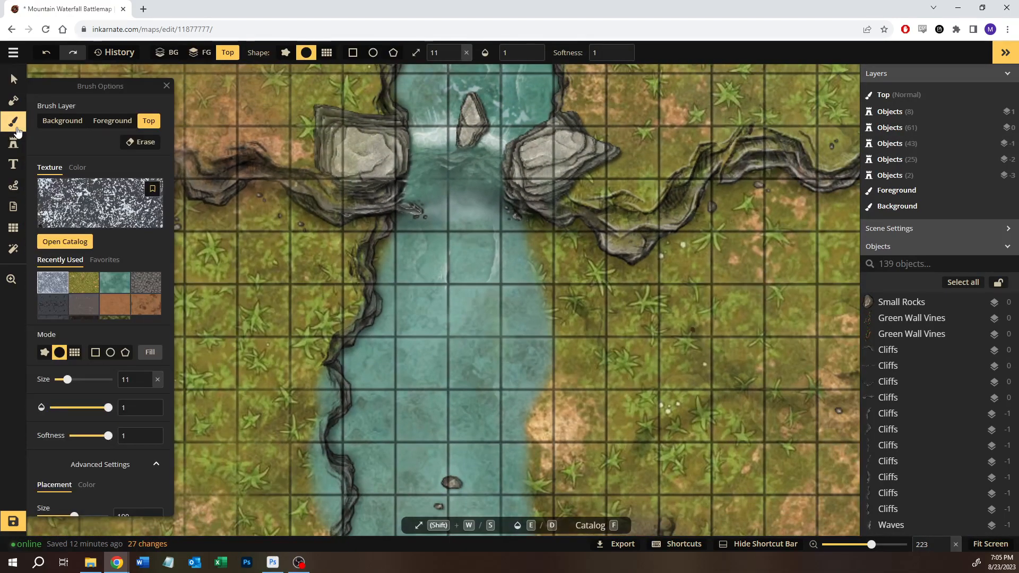
pyautogui.click(78, 288)
pyautogui.click(109, 123)
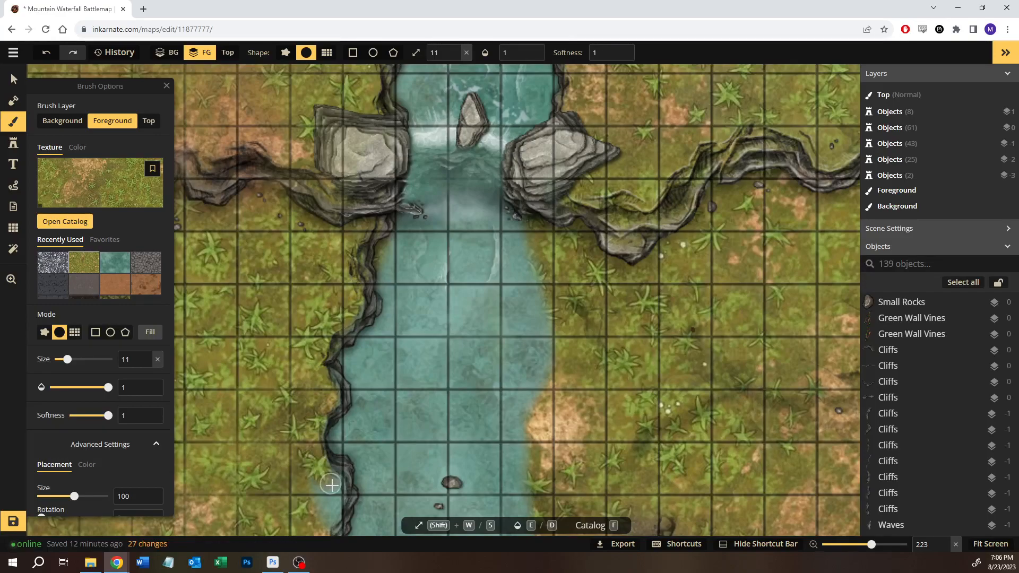
pyautogui.click(307, 474)
# Step: Paint the teal water texture on the Foreground layer along the river side of the left cliff just below the waterfall
pyautogui.click(115, 262)
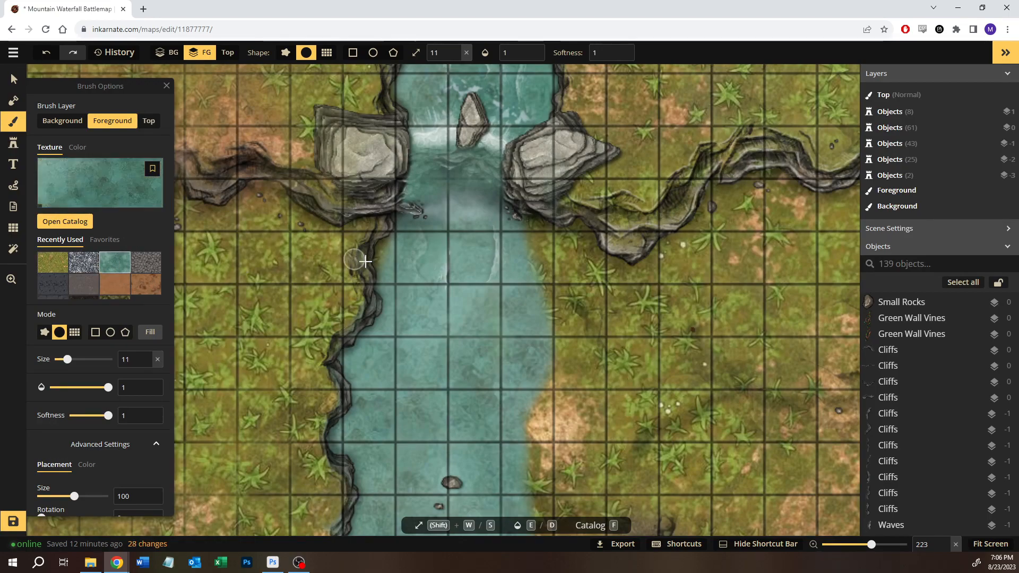
pyautogui.click(63, 121)
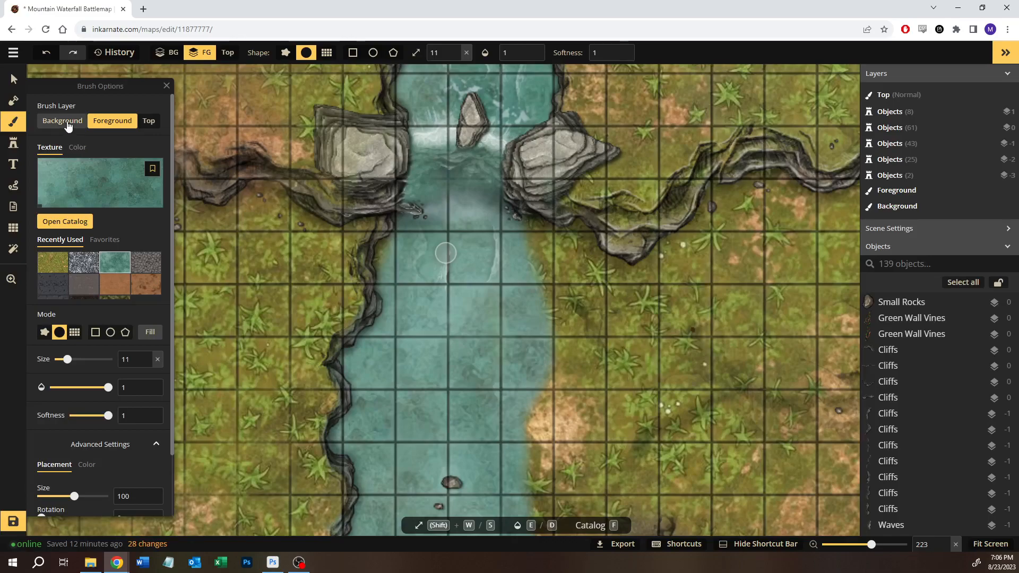
pyautogui.click(378, 277)
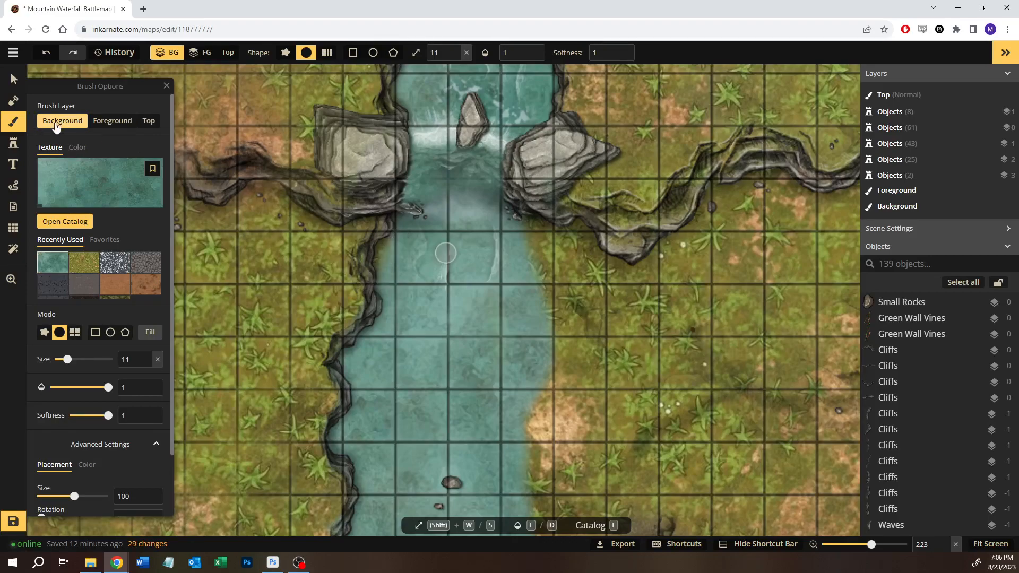
pyautogui.click(112, 121)
pyautogui.moveTo(383, 253)
pyautogui.mouseDown()
pyautogui.moveTo(389, 244)
pyautogui.moveTo(383, 267)
pyautogui.mouseUp()
# Step: Paint the grass texture on the Foreground layer over the remaining water outside the left cliff farther downstream
pyautogui.press('space')
pyautogui.moveTo(410, 334); pyautogui.dragTo(405, 256)
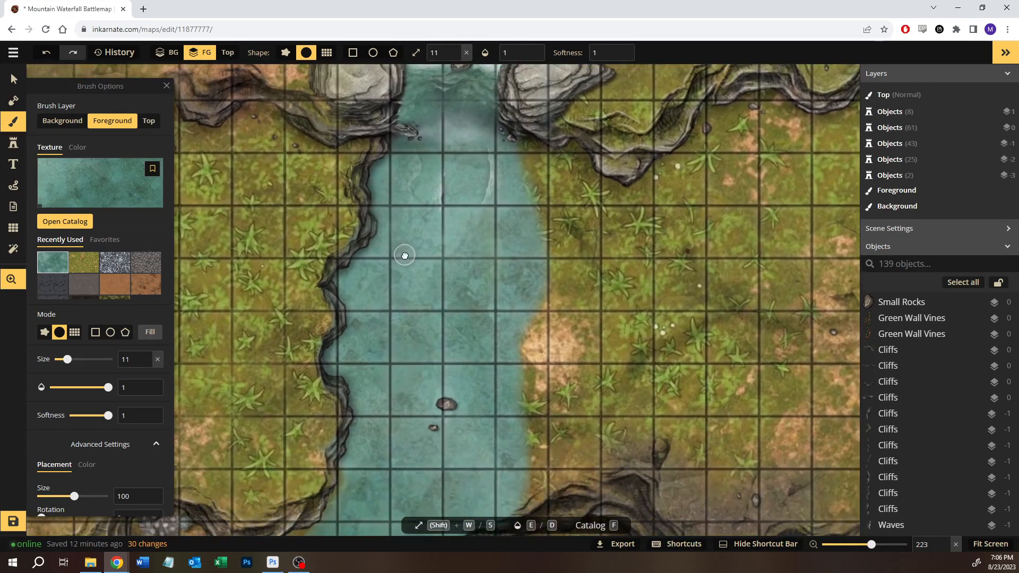
pyautogui.click(75, 268)
pyautogui.moveTo(324, 288); pyautogui.dragTo(331, 308)
pyautogui.press('space')
pyautogui.moveTo(312, 371)
pyautogui.mouseDown()
pyautogui.moveTo(310, 408)
pyautogui.moveTo(319, 331)
pyautogui.mouseUp()
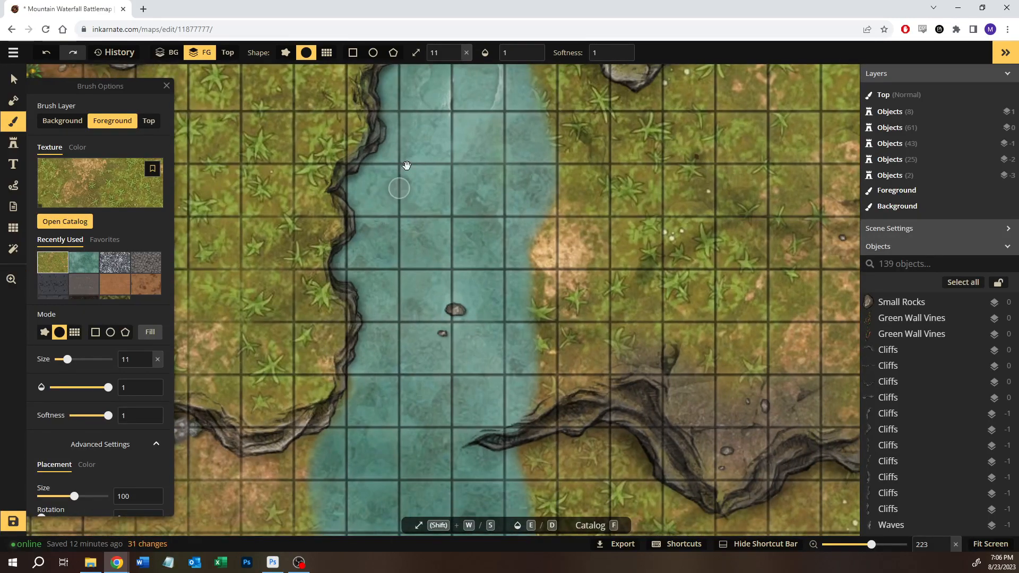
pyautogui.press('space')
pyautogui.moveTo(406, 169); pyautogui.dragTo(345, 322)
pyautogui.click(15, 79)
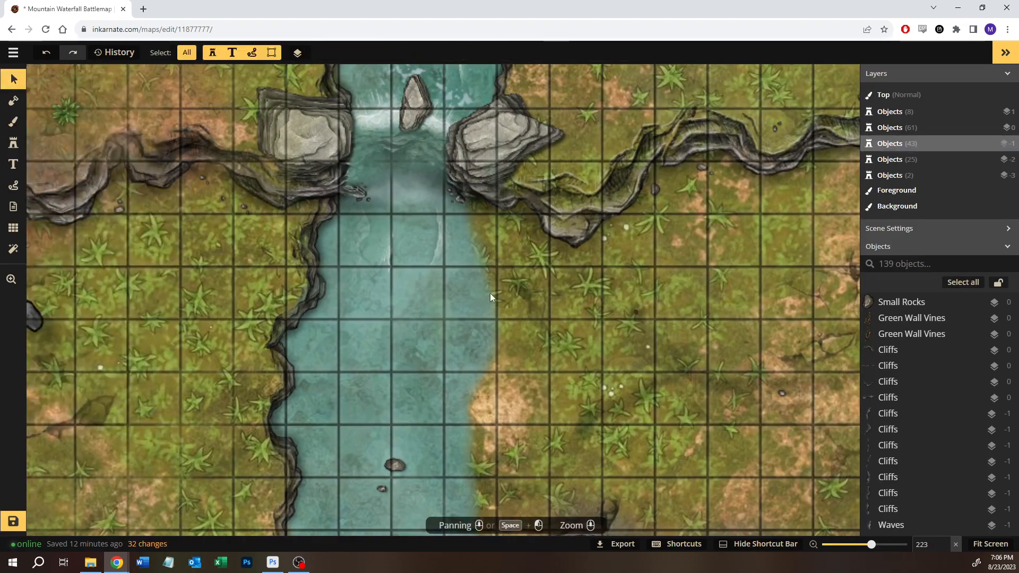
pyautogui.scroll(-5, 489, 319)
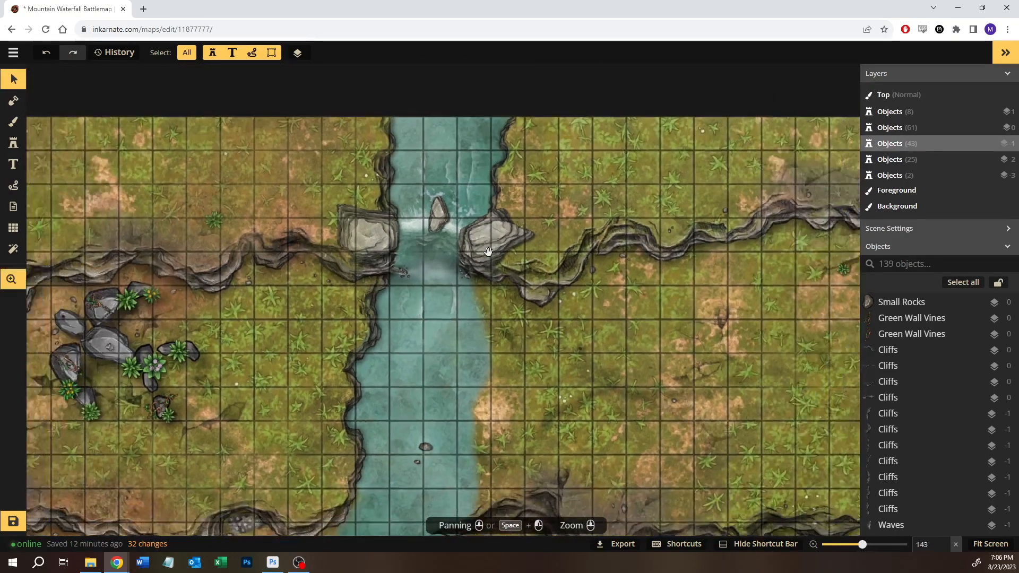
pyautogui.click(496, 196)
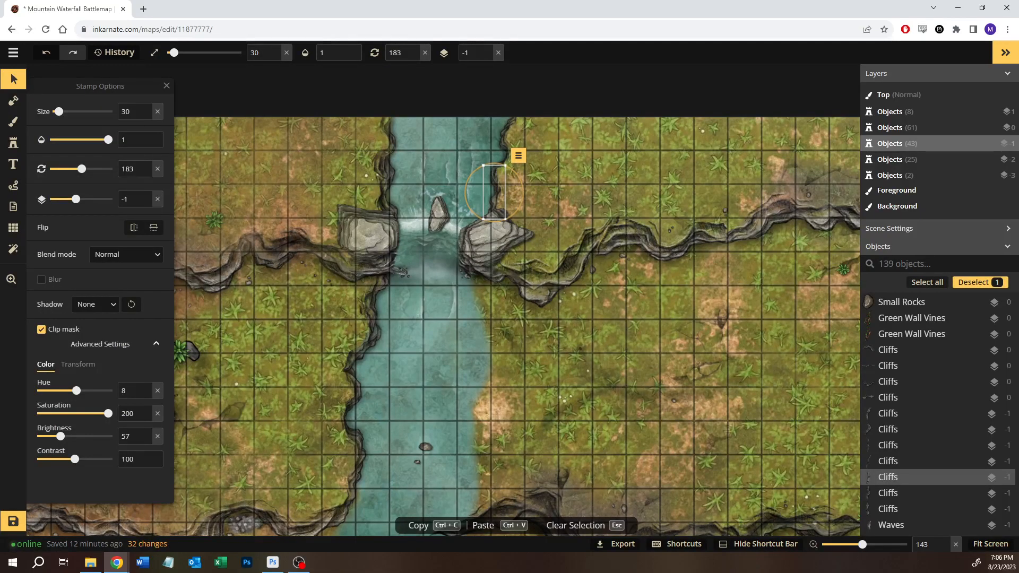
pyautogui.click(13, 143)
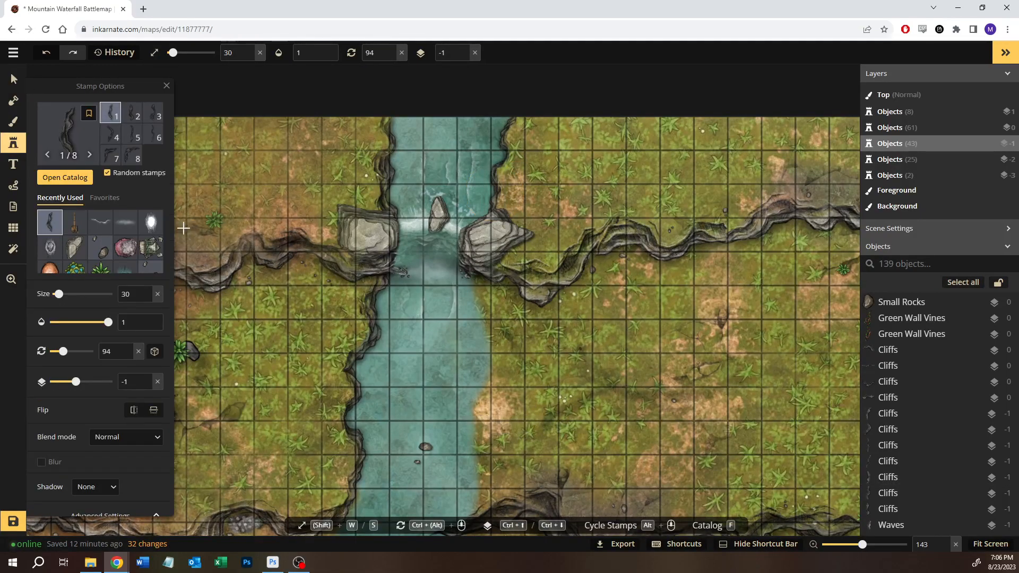
pyautogui.click(13, 78)
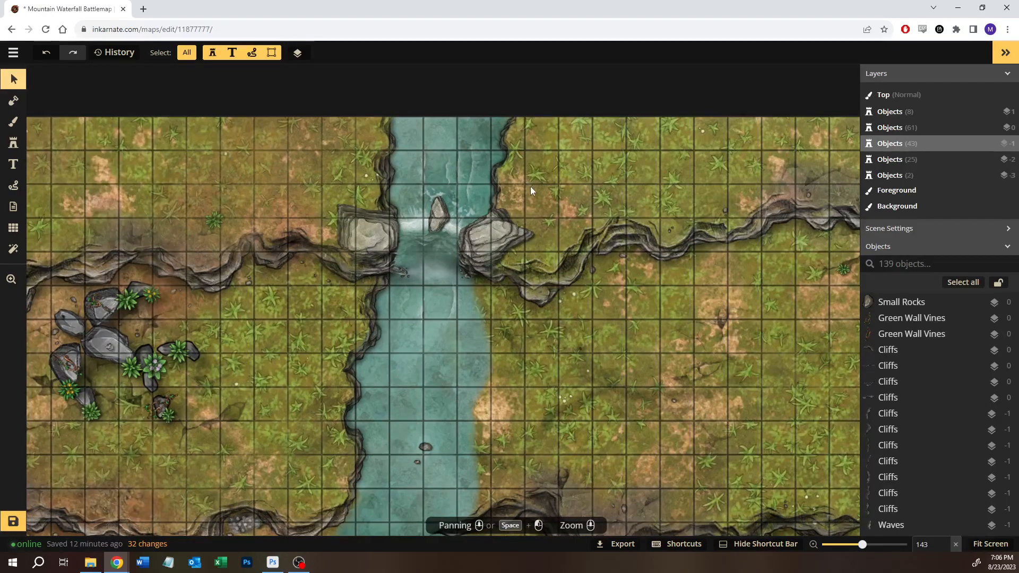
pyautogui.click(502, 193)
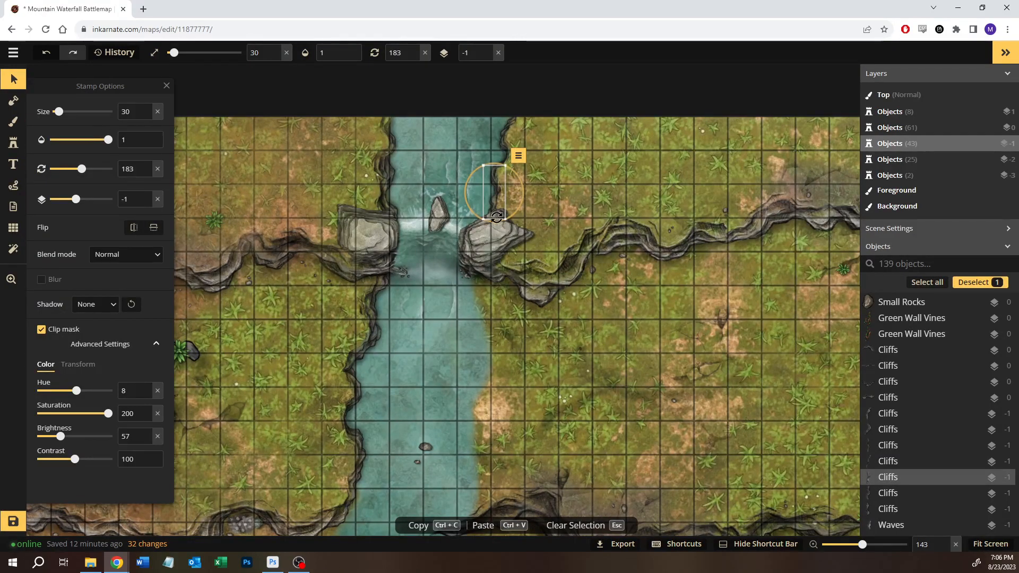
pyautogui.click(13, 143)
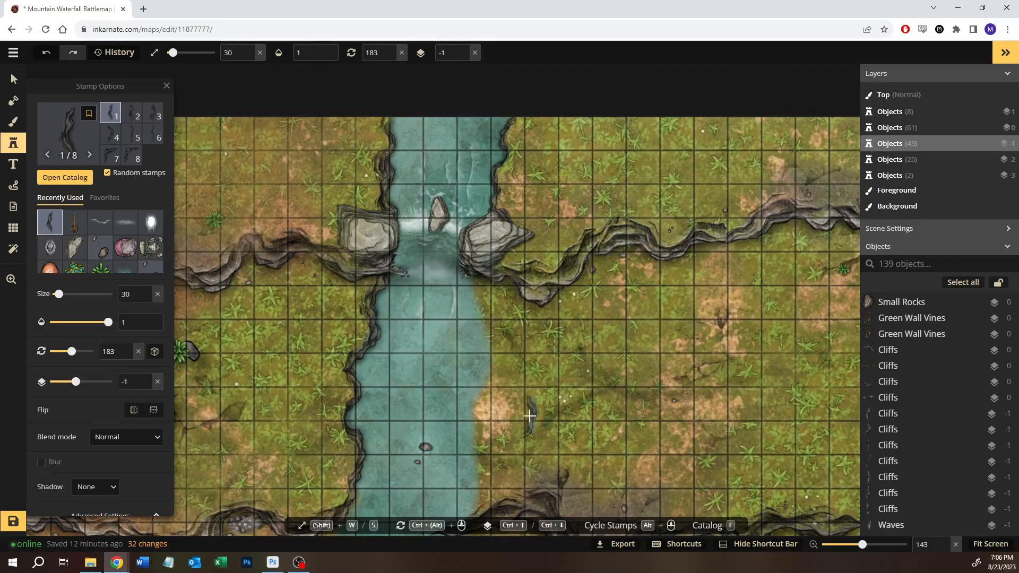
pyautogui.click(131, 113)
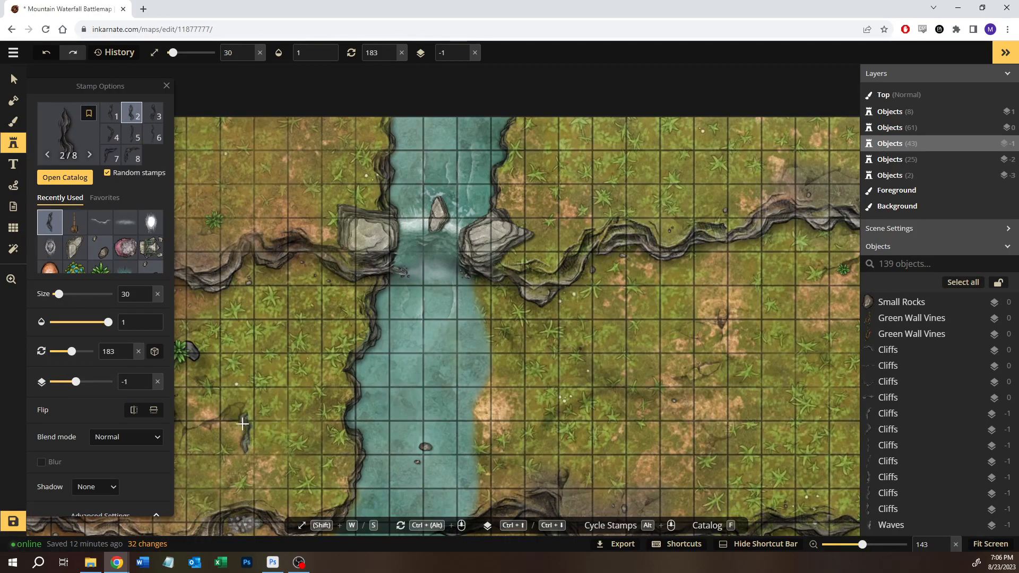
pyautogui.press('v')
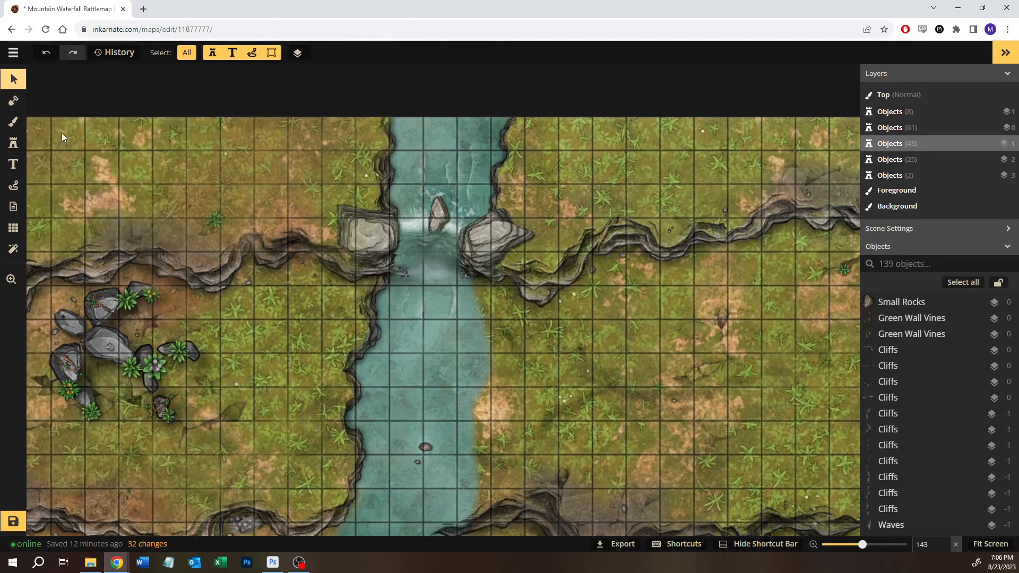
# Step: Reuse the left bank's size 50 cliff stamp to place a cliff rotated to 181 on the right bank, ending at the lower cliff line
pyautogui.click(366, 435)
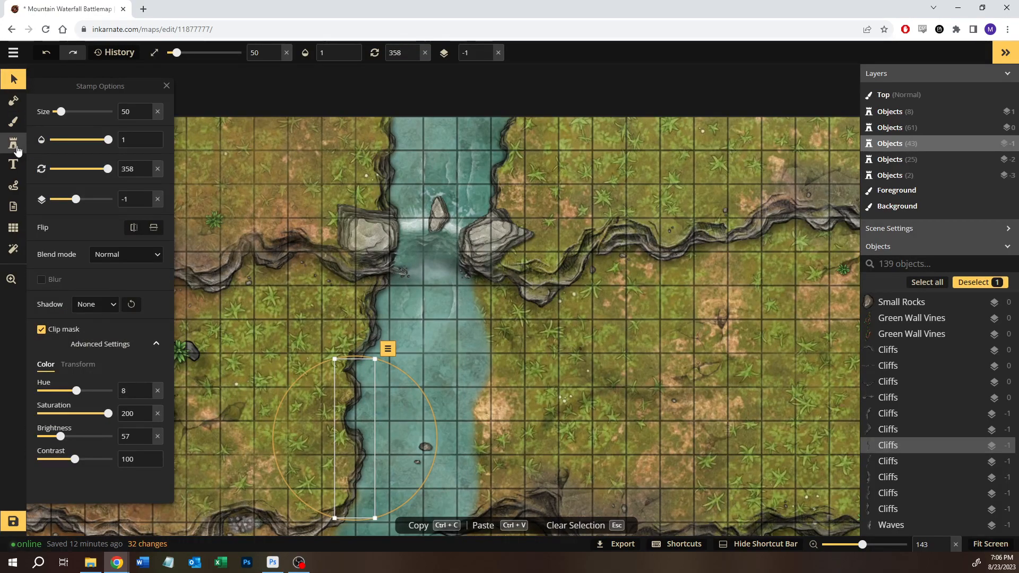
pyautogui.click(13, 142)
pyautogui.click(443, 254)
pyautogui.click(113, 112)
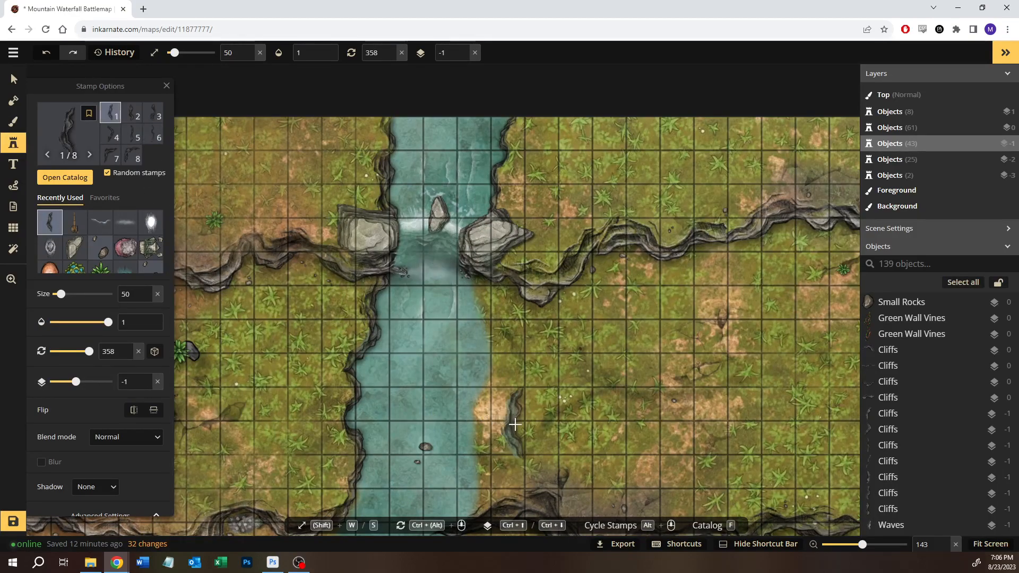
pyautogui.scroll(-2, 520, 419)
pyautogui.click(527, 373)
pyautogui.scroll(-4, 537, 348)
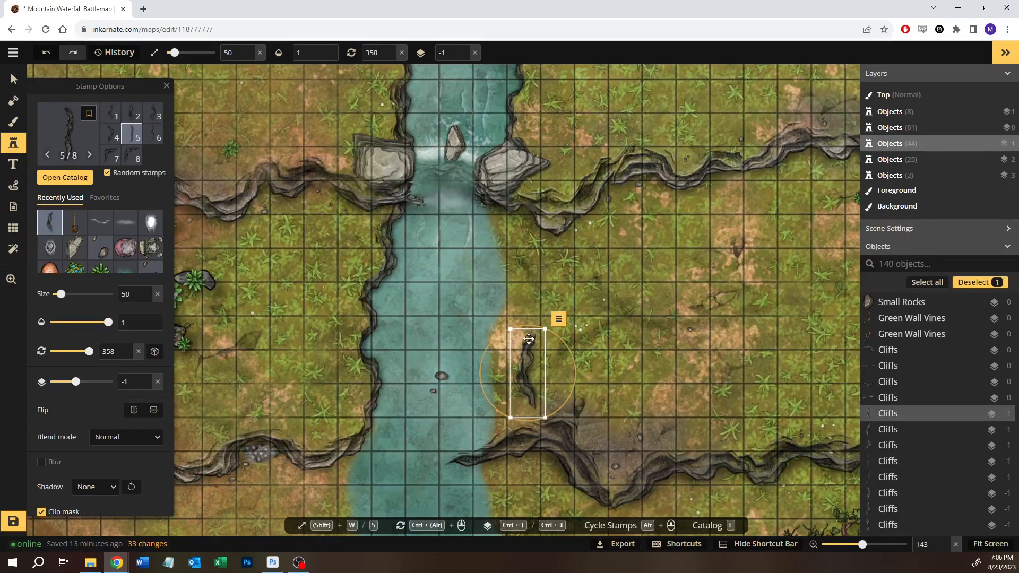
pyautogui.moveTo(524, 336); pyautogui.dragTo(533, 431)
pyautogui.moveTo(532, 377); pyautogui.dragTo(504, 409)
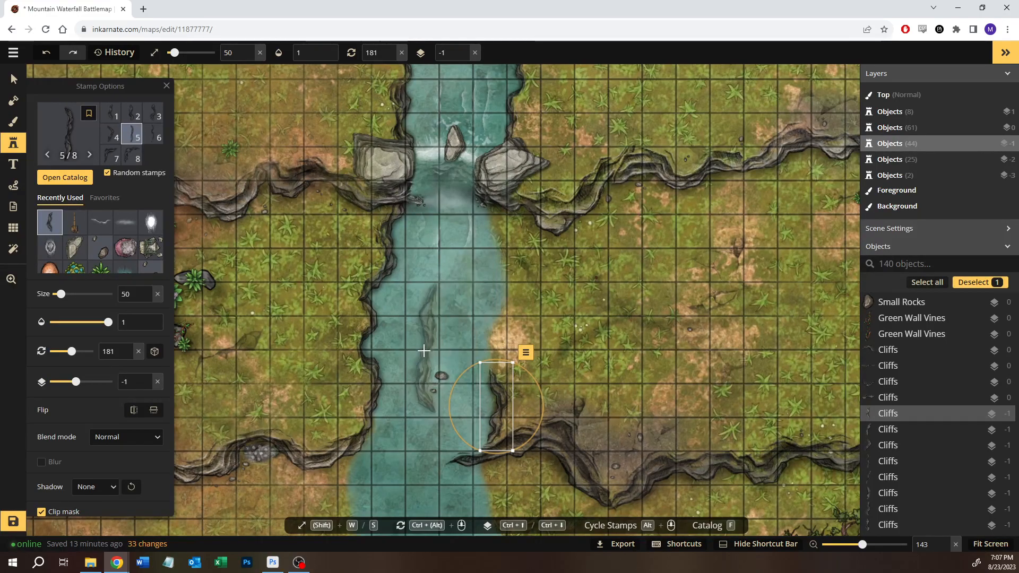
# Step: Extend the right bank's cliff up to the waterfall with two more size 50 cliffs, rotating the upper one to 169
pyautogui.click(496, 325)
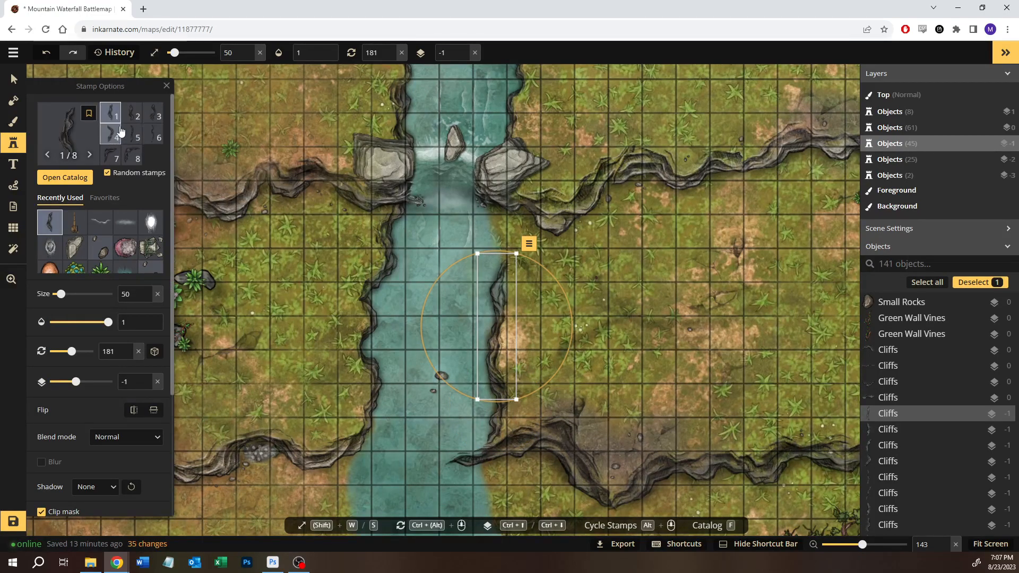
pyautogui.click(629, 287)
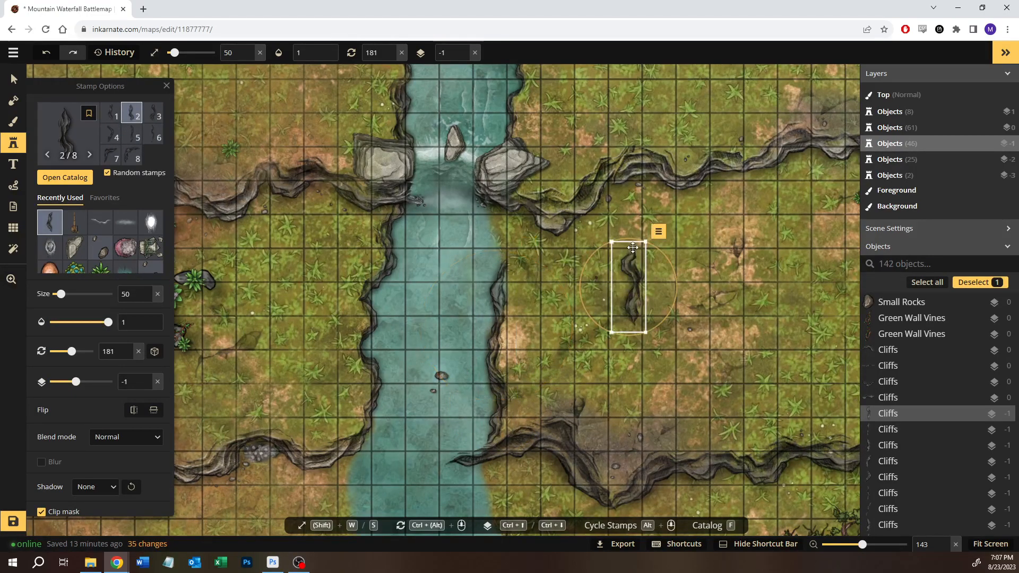
pyautogui.moveTo(631, 242); pyautogui.dragTo(491, 217)
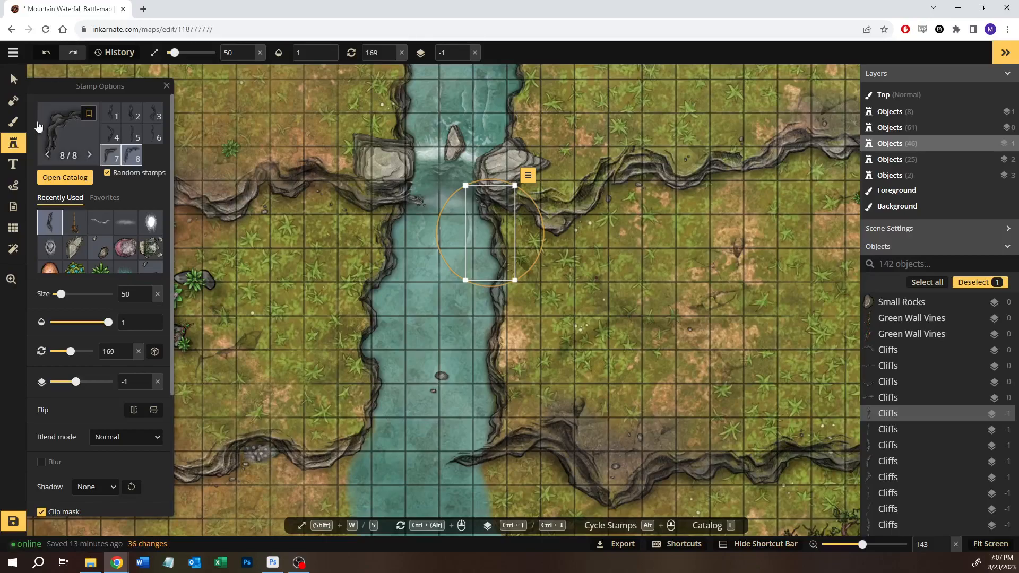
# Step: Paint the grass texture on the Foreground layer over the water left outside the right bank's cliffs below the waterfall
pyautogui.click(14, 122)
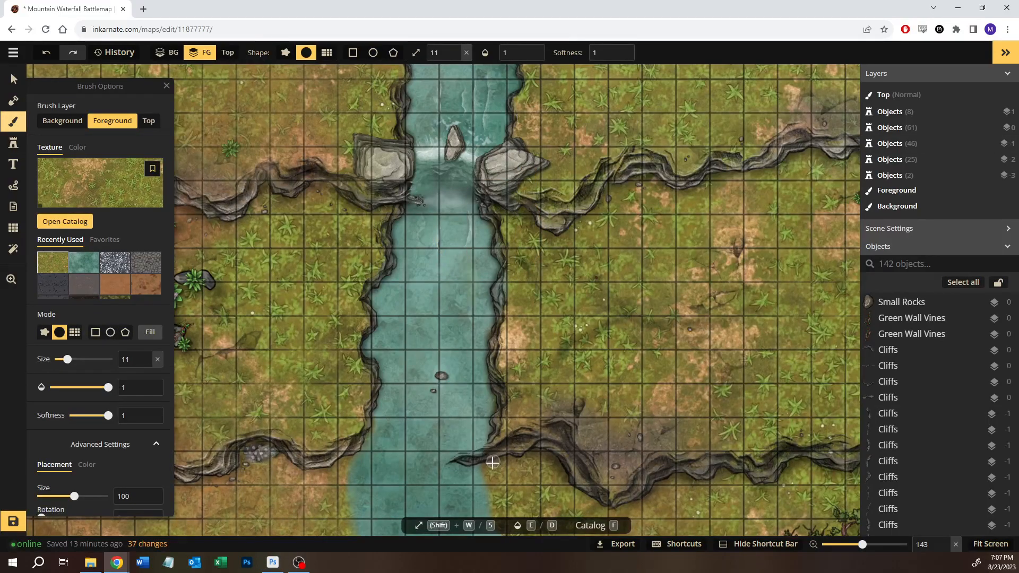
pyautogui.moveTo(559, 320); pyautogui.dragTo(512, 298)
pyautogui.scroll(2, 460, 280)
pyautogui.scroll(5, 459, 280)
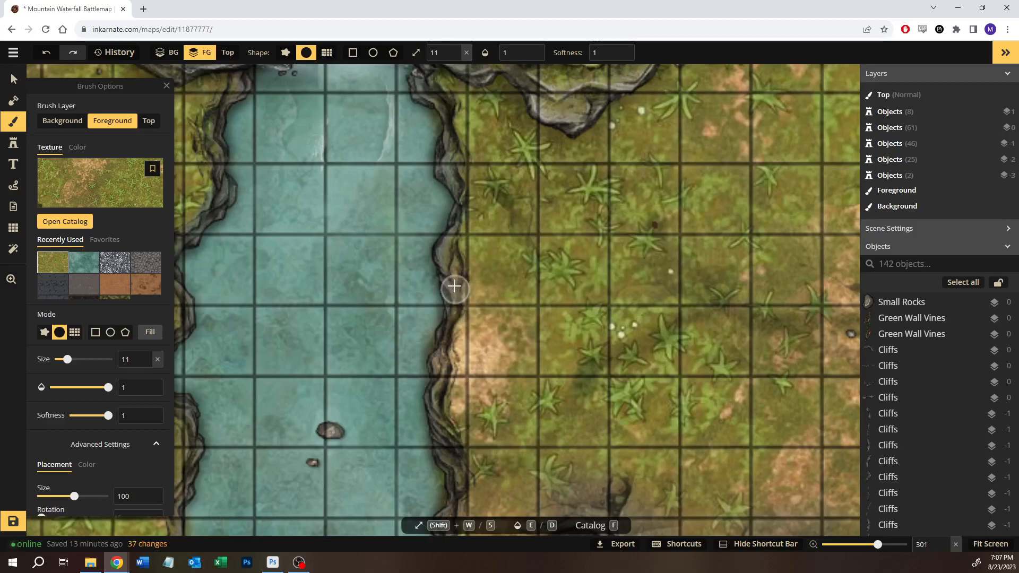
pyautogui.moveTo(468, 183)
pyautogui.mouseDown()
pyautogui.moveTo(460, 162)
pyautogui.moveTo(474, 230)
pyautogui.moveTo(467, 262)
pyautogui.mouseUp()
pyautogui.press('space')
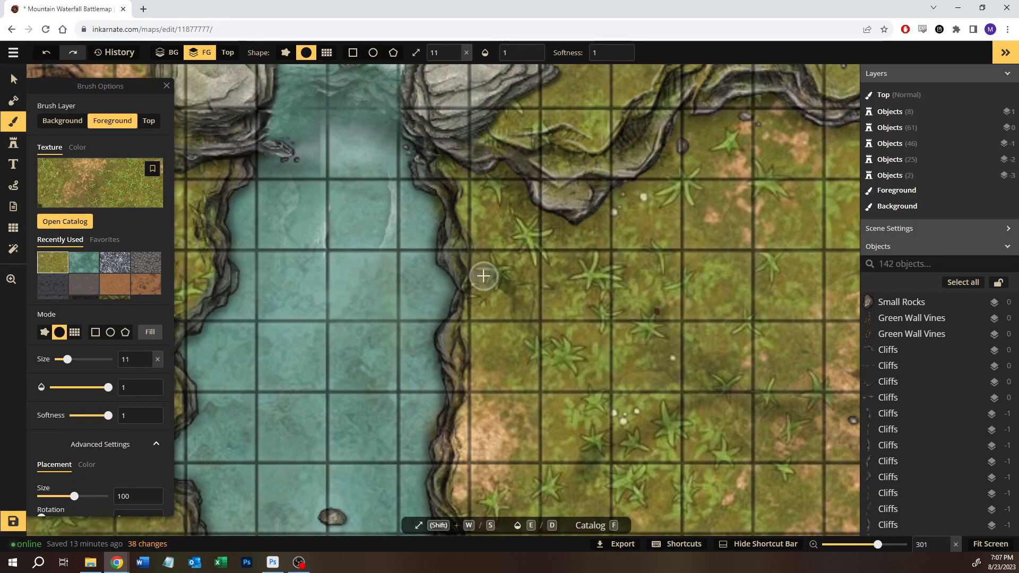
pyautogui.press('space')
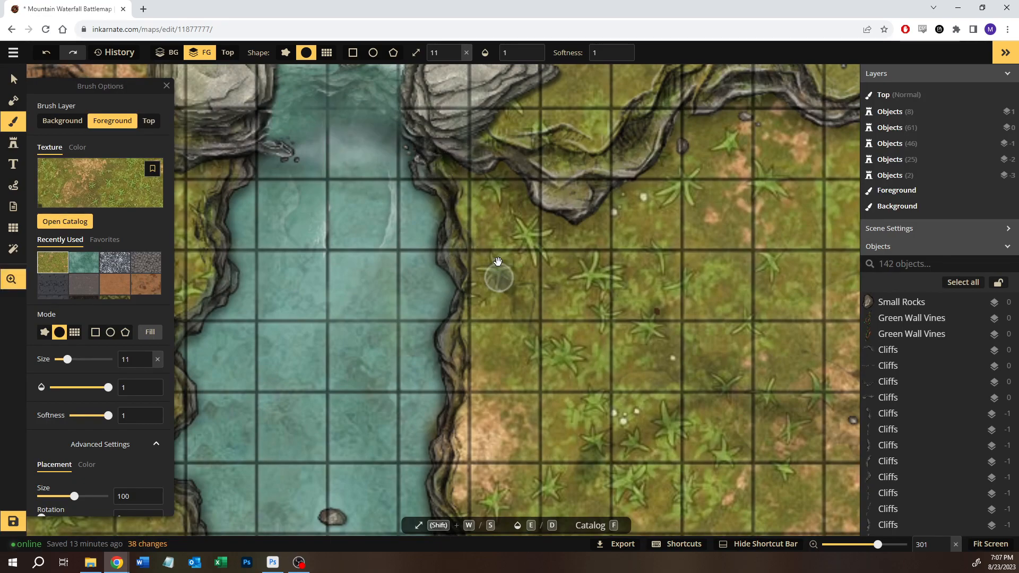
pyautogui.moveTo(498, 271); pyautogui.dragTo(498, 165)
pyautogui.moveTo(514, 366); pyautogui.dragTo(533, 220)
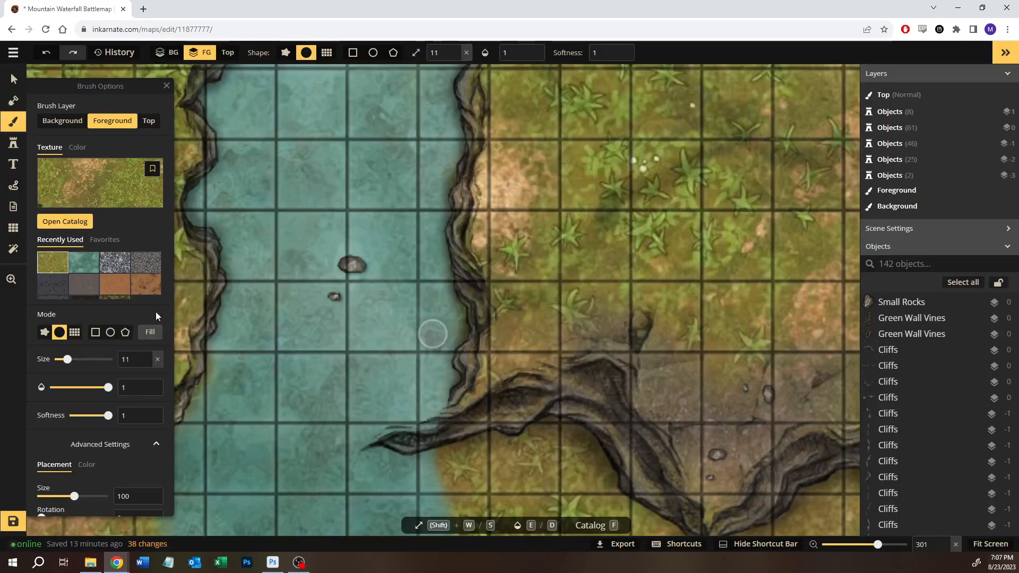
# Step: Save the map with the teal water texture chosen and the Top layer brush set to erase
pyautogui.click(84, 262)
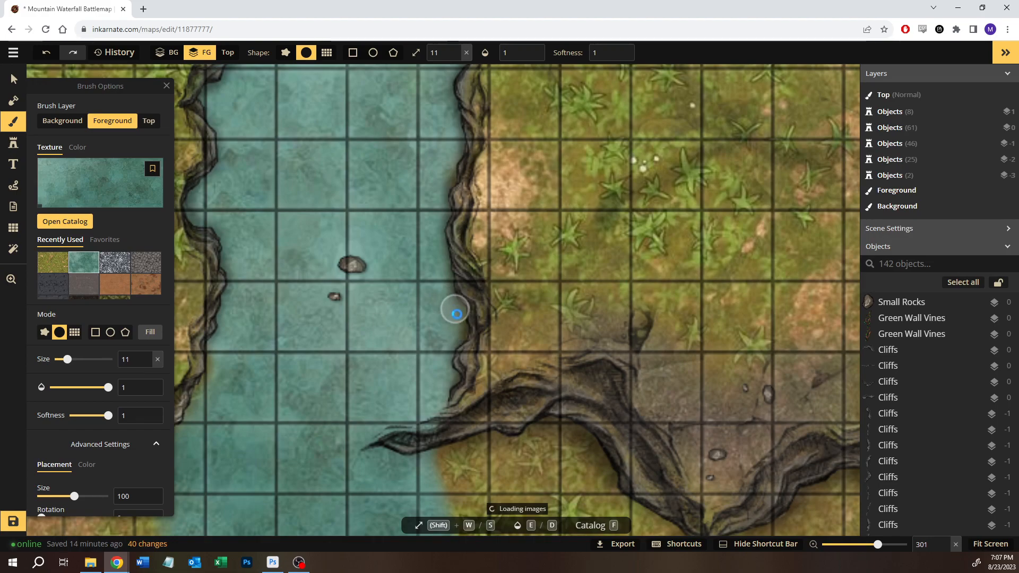
pyautogui.click(150, 125)
pyautogui.click(143, 143)
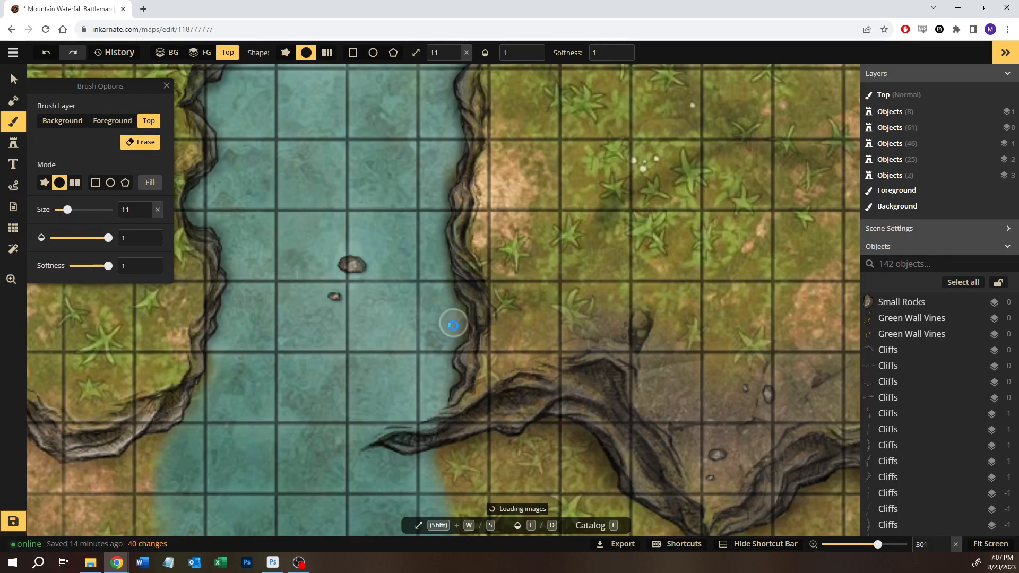
pyautogui.click(12, 522)
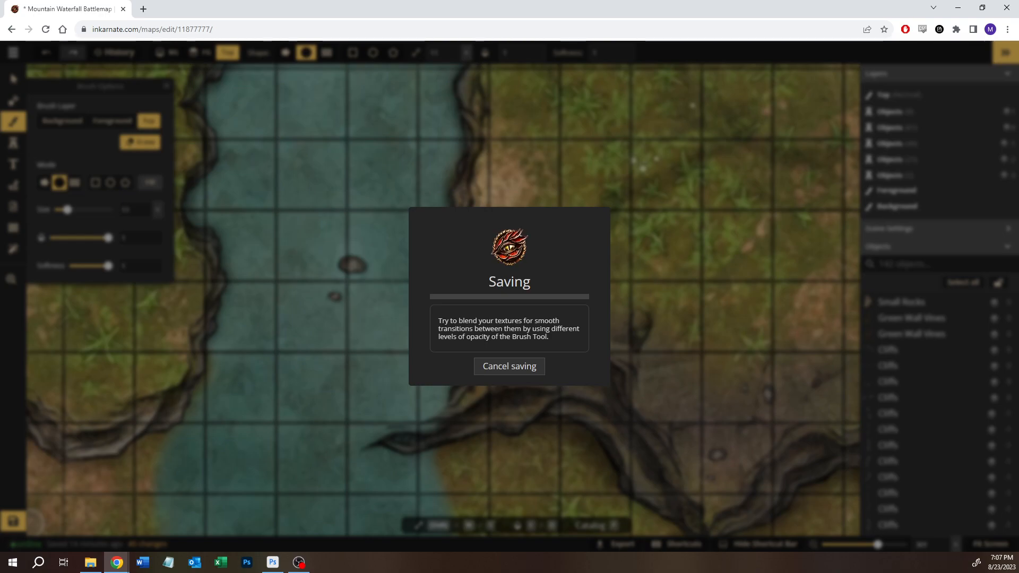
pyautogui.hotkey('alt', 'Tab')
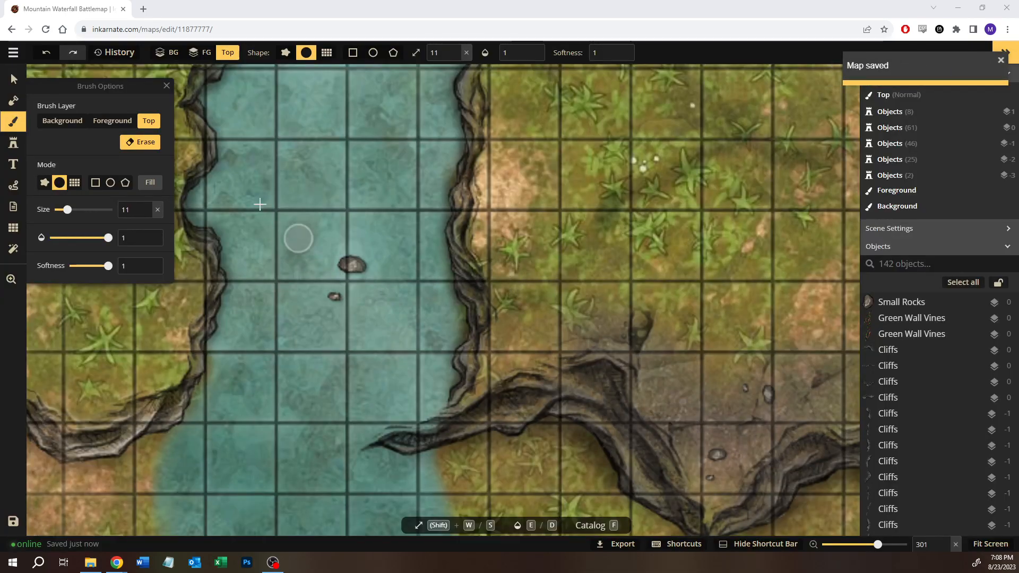
# Step: Paint the teal water texture on the Foreground layer along the river side of the right bank's cliffs, up to the waterfall
pyautogui.click(62, 120)
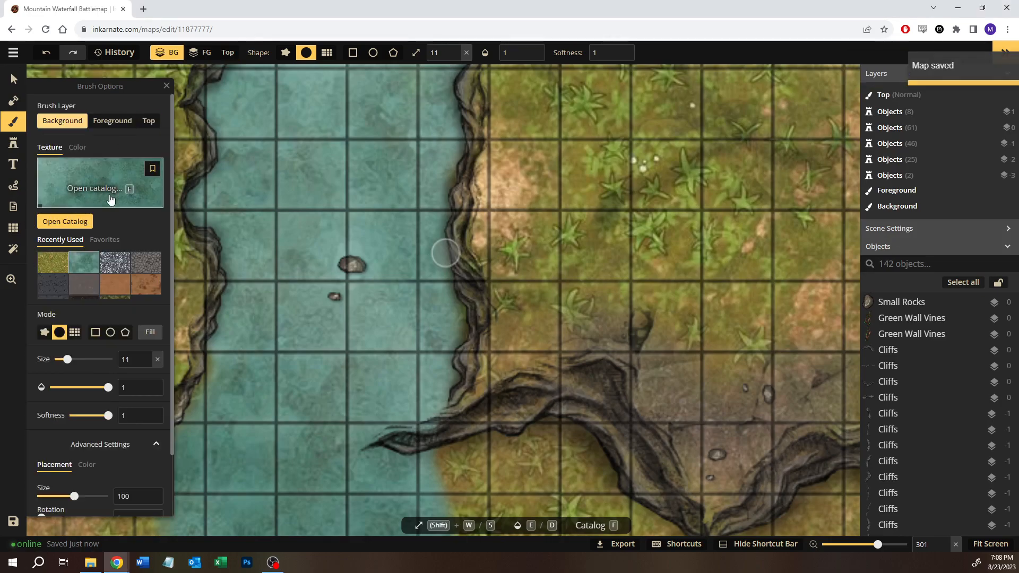
pyautogui.click(112, 121)
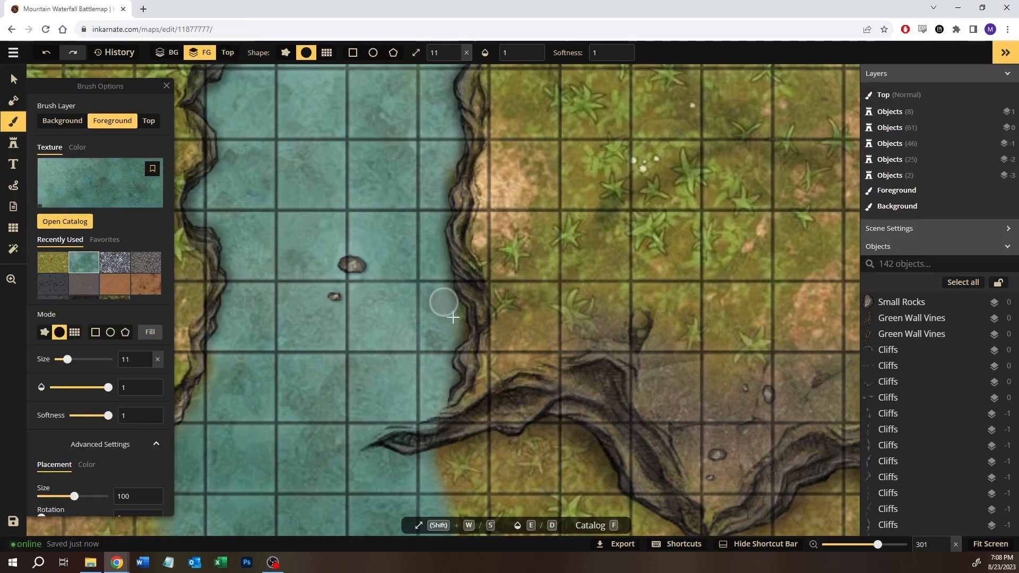
pyautogui.moveTo(453, 333)
pyautogui.mouseDown()
pyautogui.moveTo(455, 318)
pyautogui.moveTo(443, 366)
pyautogui.mouseUp()
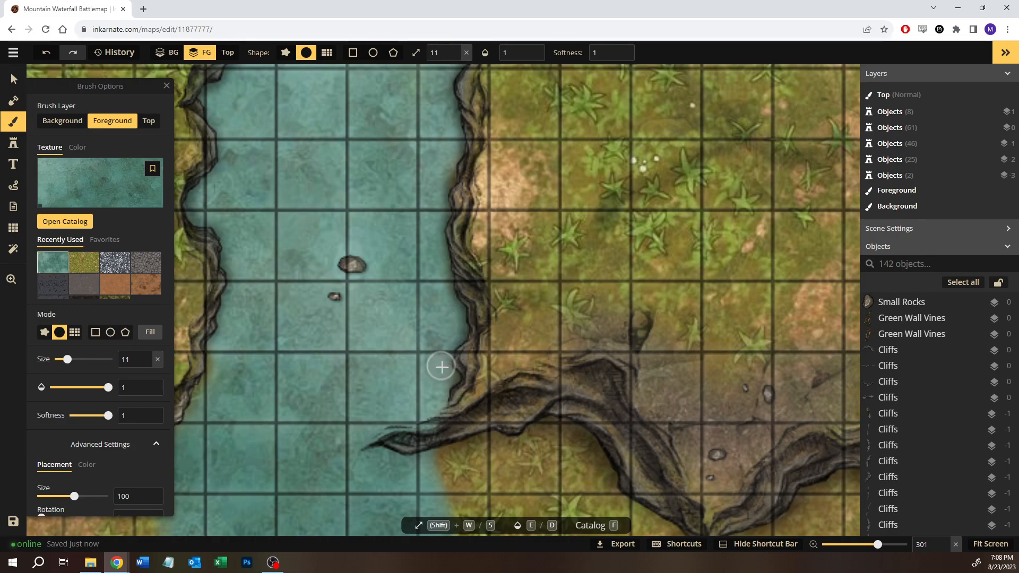
pyautogui.scroll(3, 424, 330)
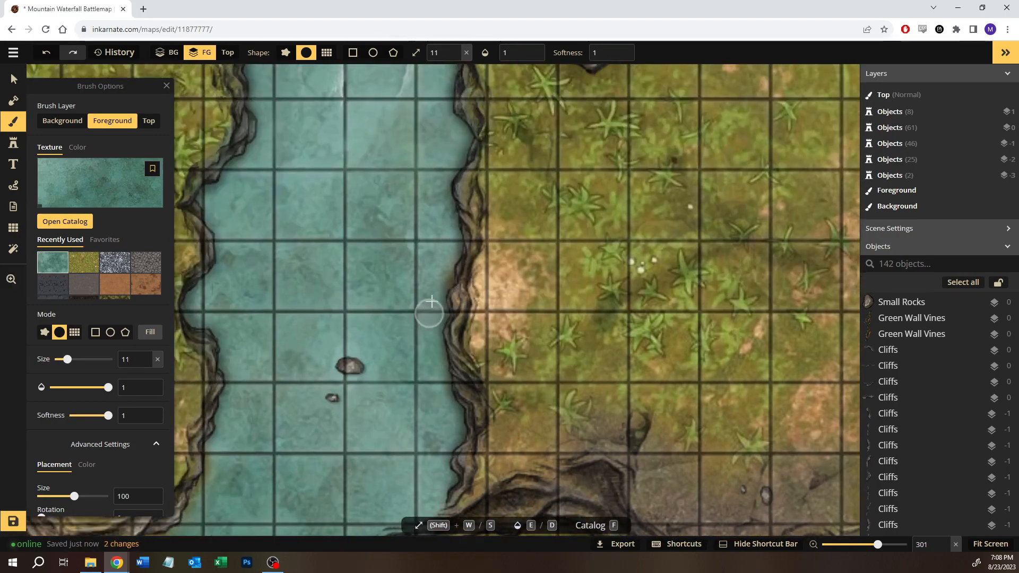
pyautogui.moveTo(446, 266); pyautogui.dragTo(434, 296)
pyautogui.press('space')
pyautogui.moveTo(437, 221); pyautogui.dragTo(438, 307)
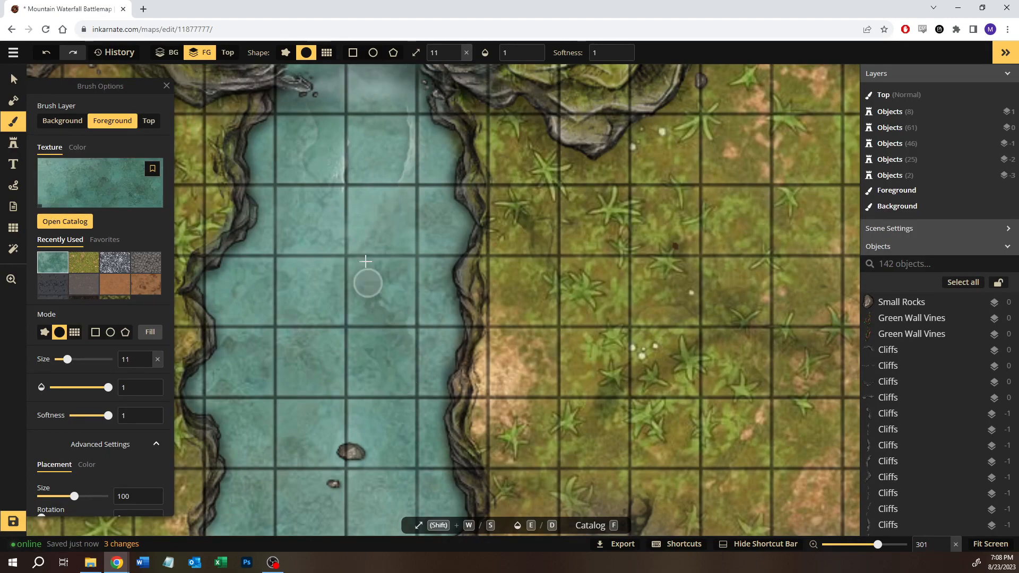
pyautogui.press('space')
pyautogui.moveTo(442, 264); pyautogui.dragTo(419, 336)
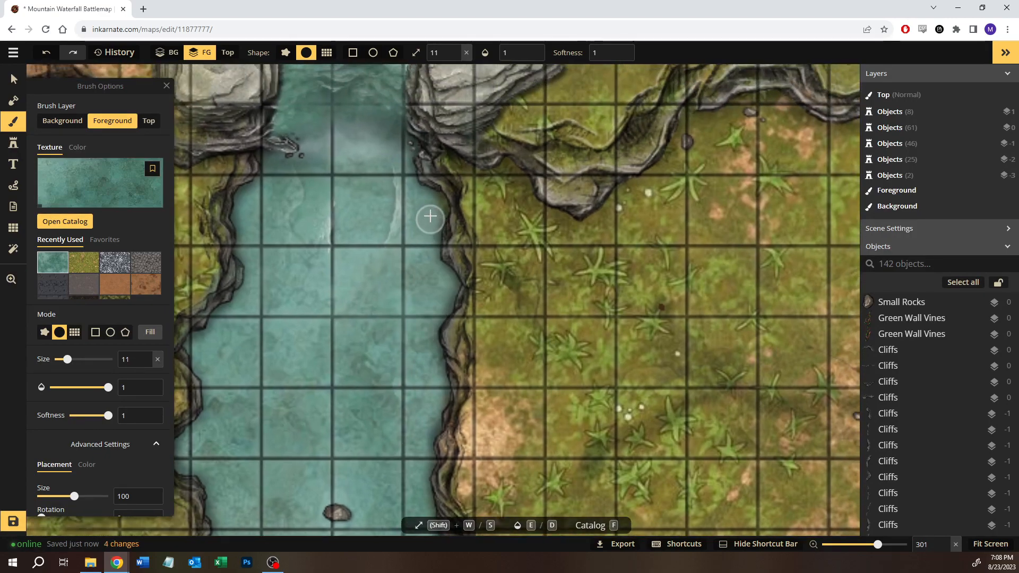
pyautogui.moveTo(433, 201); pyautogui.dragTo(430, 216)
pyautogui.press('space')
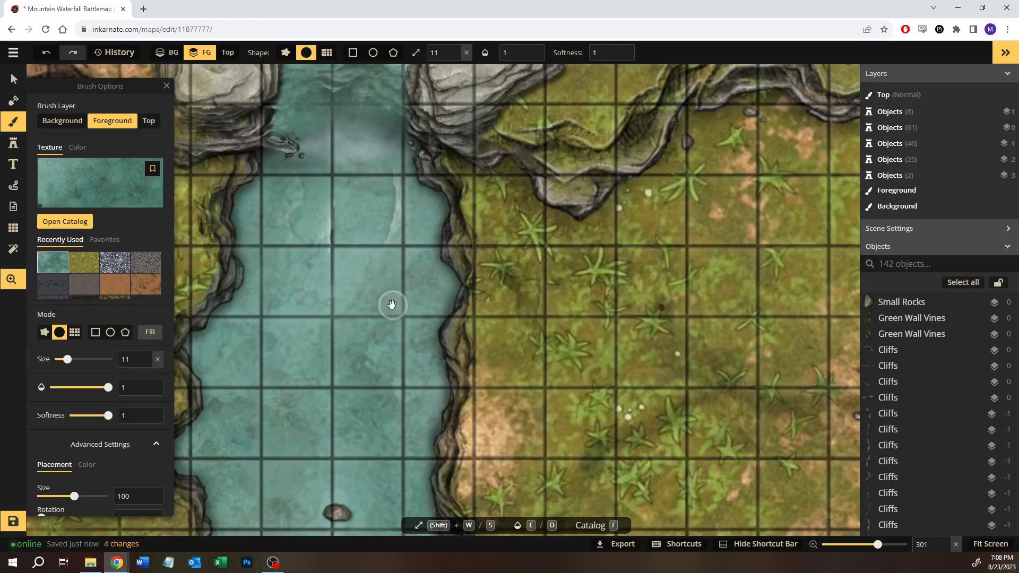
# Step: Place cliff variant 6, rotated to 169, on the right bank just below the upper cliff line and resize it to 40
pyautogui.moveTo(393, 304); pyautogui.dragTo(412, 268)
pyautogui.scroll(-5, 401, 273)
pyautogui.press('space')
pyautogui.moveTo(380, 364); pyautogui.dragTo(398, 182)
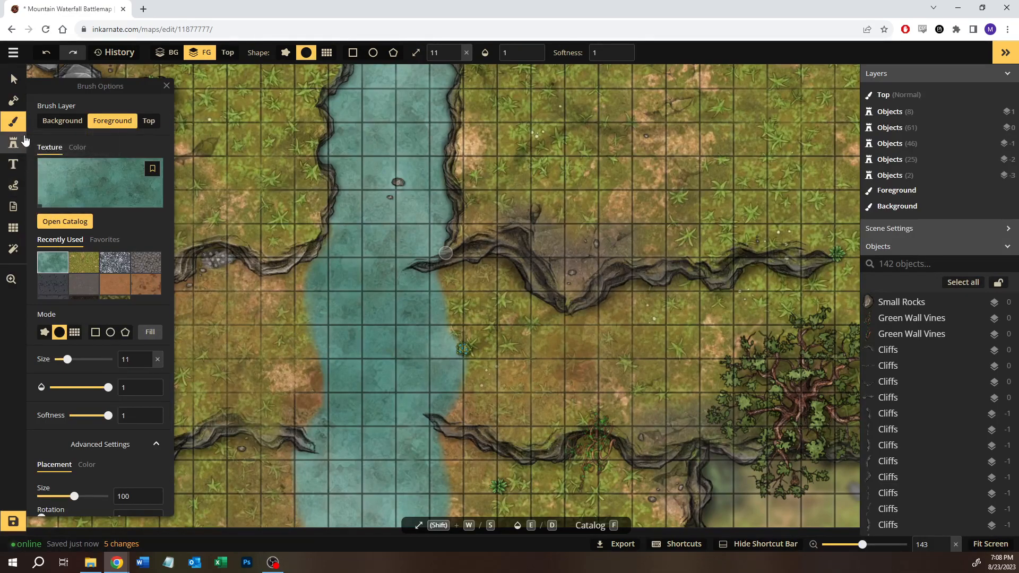
pyautogui.click(15, 148)
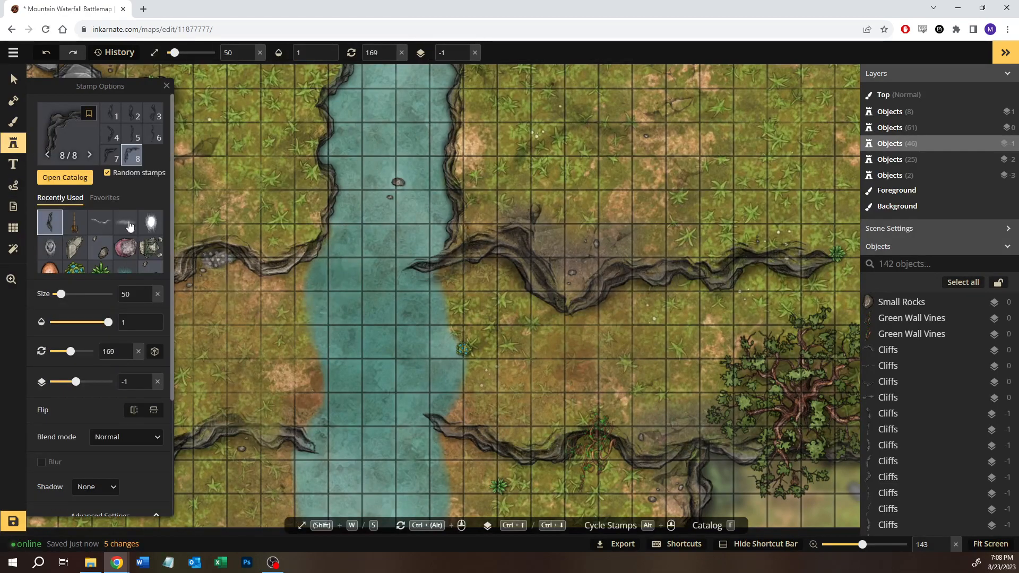
pyautogui.click(151, 139)
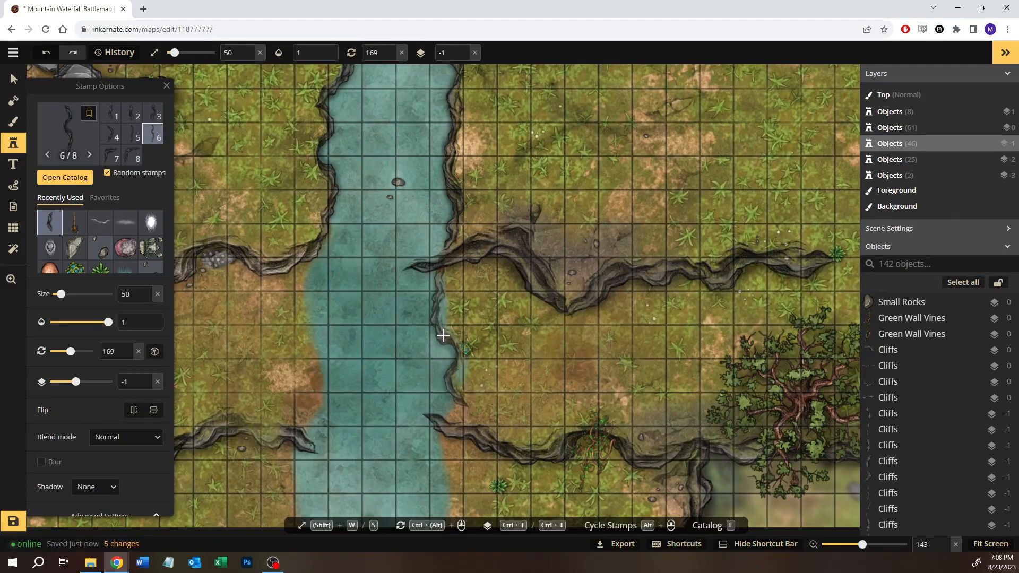
pyautogui.click(444, 335)
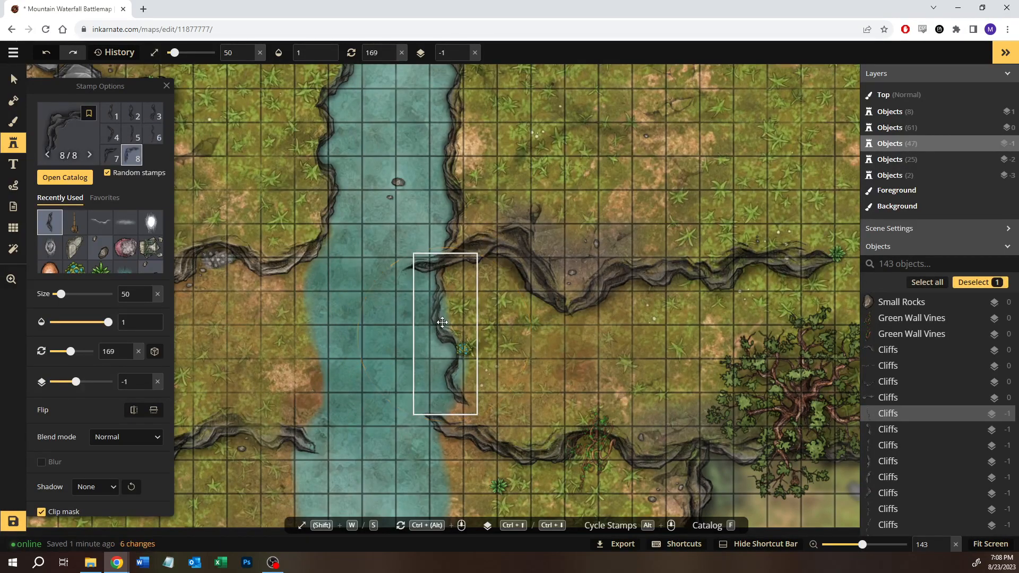
pyautogui.moveTo(479, 414); pyautogui.dragTo(453, 382)
pyautogui.moveTo(446, 322); pyautogui.dragTo(450, 320)
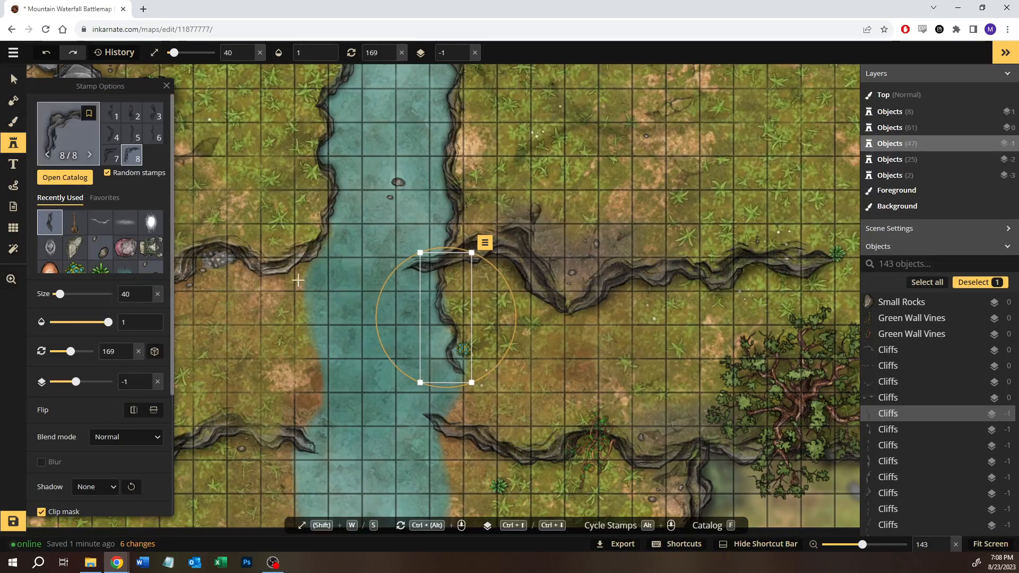
# Step: Add a size 40 corner cliff rotated to 178 that joins the right bank to the lower cliff line
pyautogui.click(110, 158)
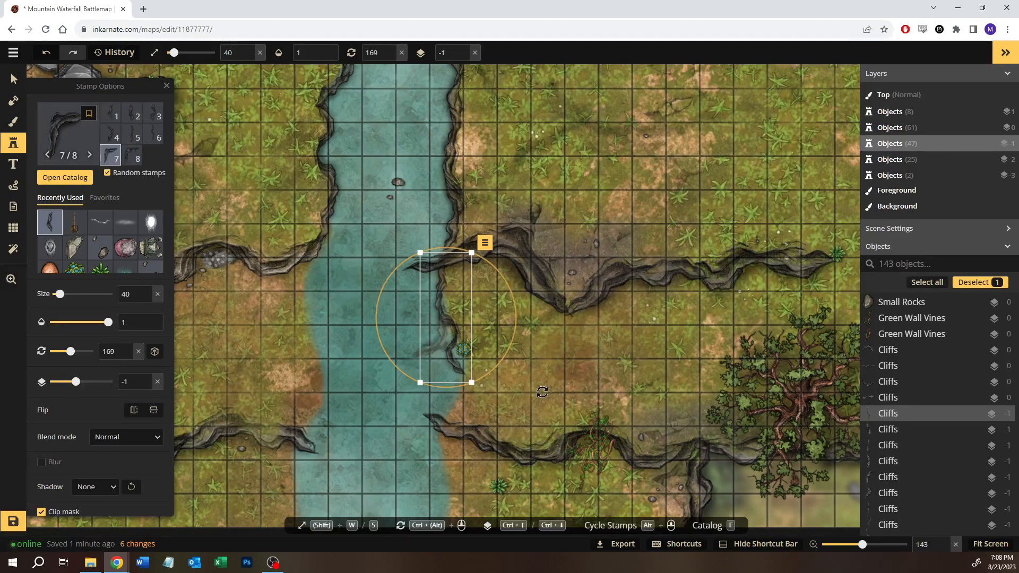
pyautogui.click(534, 395)
pyautogui.moveTo(538, 406); pyautogui.dragTo(450, 412)
pyautogui.moveTo(469, 354); pyautogui.dragTo(475, 358)
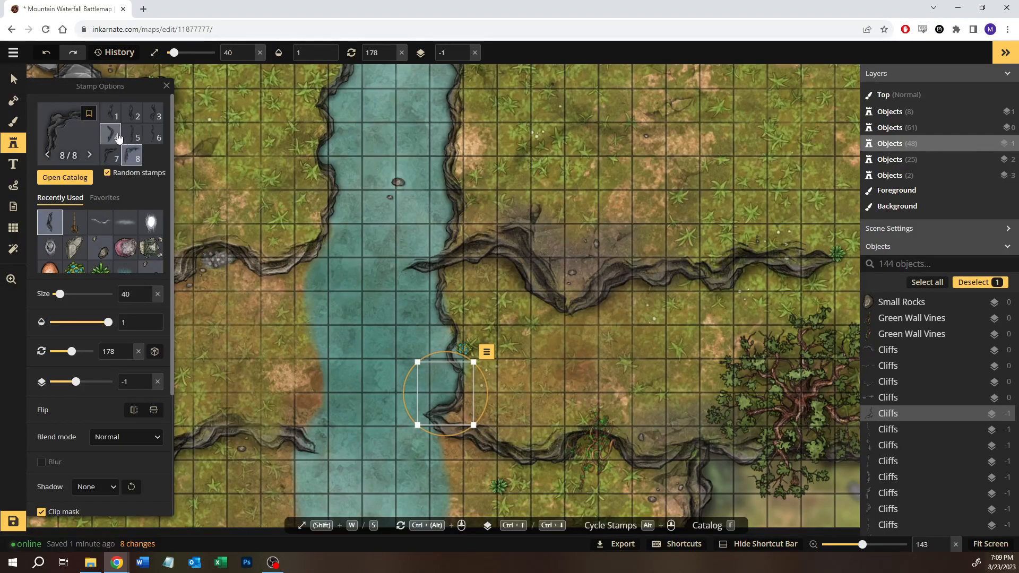
# Step: Place two size 40 cliffs on the left bank upward from the lower cliff line, rotated to 5 and 357
pyautogui.click(306, 319)
pyautogui.moveTo(287, 285); pyautogui.dragTo(319, 399)
pyautogui.moveTo(313, 360); pyautogui.dragTo(318, 398)
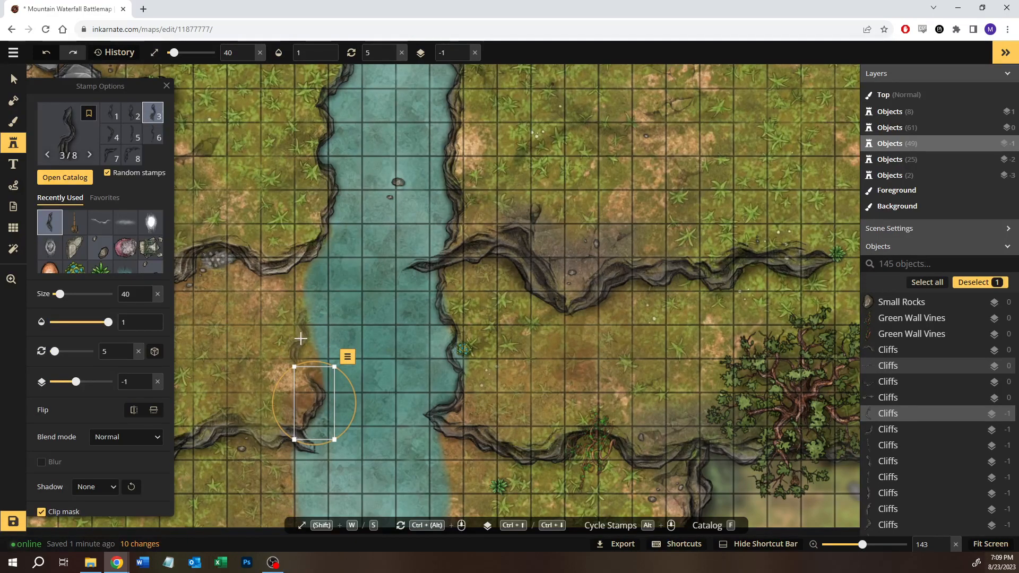
pyautogui.click(301, 338)
pyautogui.moveTo(311, 304); pyautogui.dragTo(323, 360)
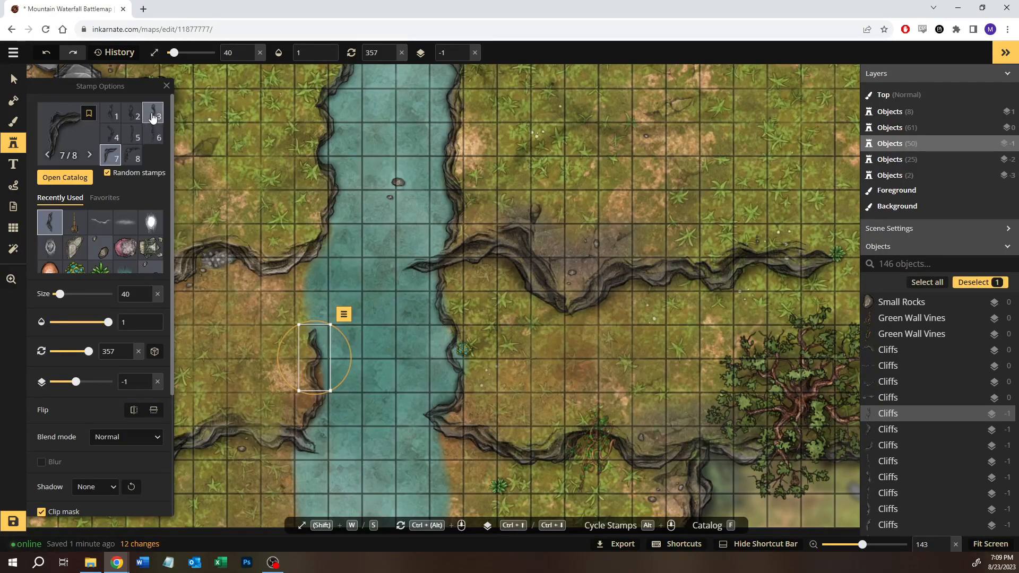
# Step: Close the left bank's gap to the upper cliff line with cliff variant 6, enlarge it to 49, and deselect it
pyautogui.click(152, 135)
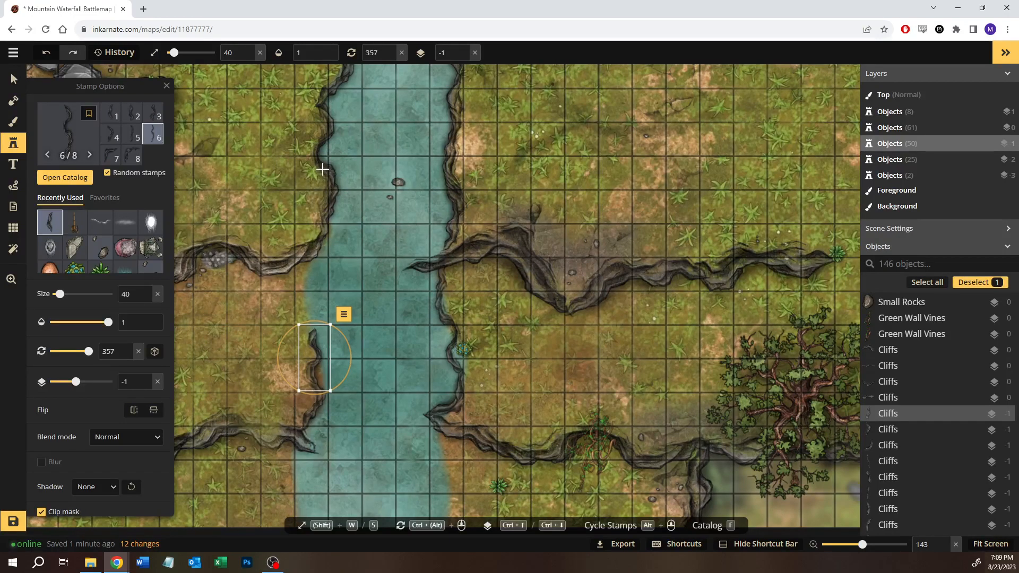
pyautogui.click(306, 305)
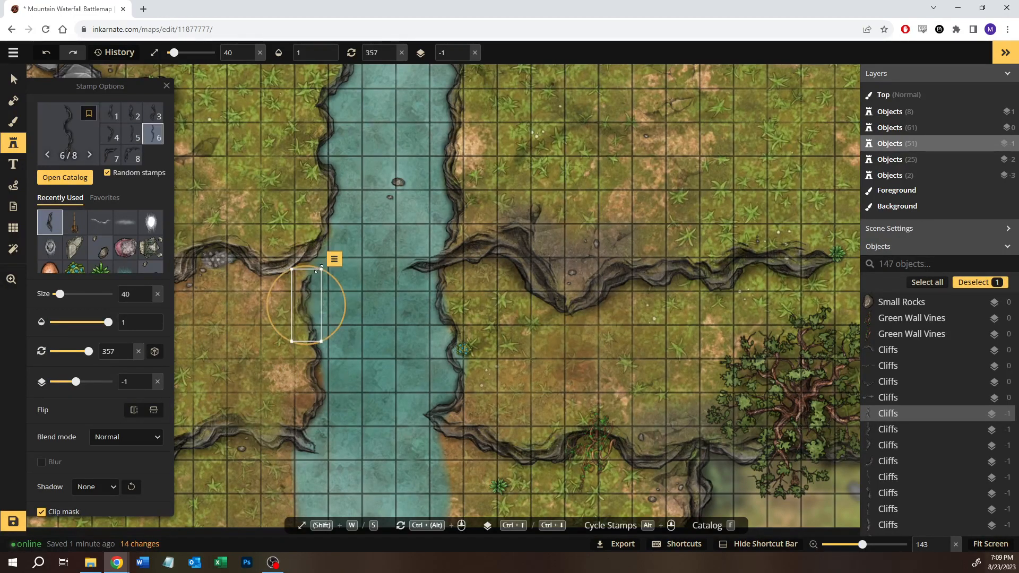
pyautogui.moveTo(320, 265)
pyautogui.mouseDown()
pyautogui.moveTo(304, 291)
pyautogui.moveTo(323, 253)
pyautogui.mouseUp()
pyautogui.click(11, 74)
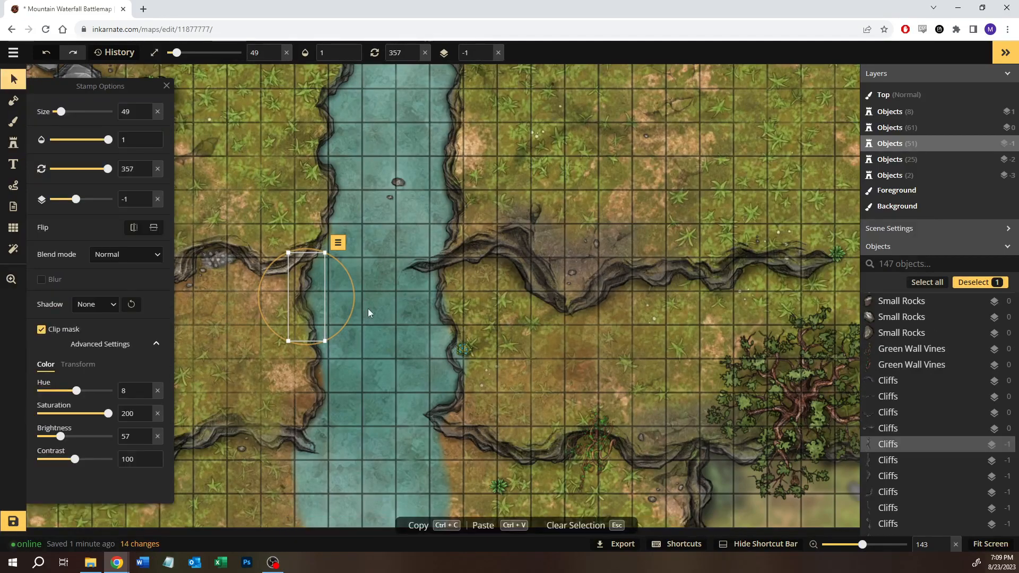
pyautogui.click(366, 308)
# Step: Erase the Top layer with a size 61 brush over the ground left of the river between the two cliff lines
pyautogui.click(14, 122)
pyautogui.click(148, 121)
pyautogui.click(142, 142)
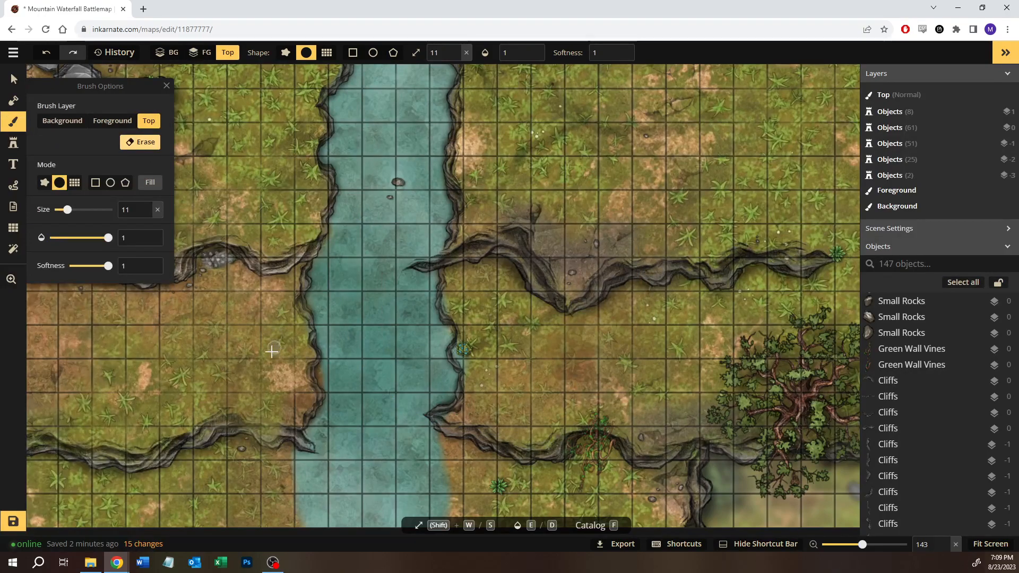
pyautogui.hotkey('shift', 'w')
pyautogui.hotkey('shift', 'w')
pyautogui.hotkey('shift', 'w')
pyautogui.hotkey('shift', 'w')
pyautogui.hotkey('shift', 'w')
pyautogui.moveTo(260, 365)
pyautogui.mouseDown()
pyautogui.moveTo(267, 335)
pyautogui.moveTo(210, 350)
pyautogui.moveTo(225, 364)
pyautogui.moveTo(268, 343)
pyautogui.moveTo(258, 372)
pyautogui.mouseUp()
pyautogui.moveTo(264, 421); pyautogui.dragTo(294, 448)
pyautogui.hotkey('ctrl', 'z')
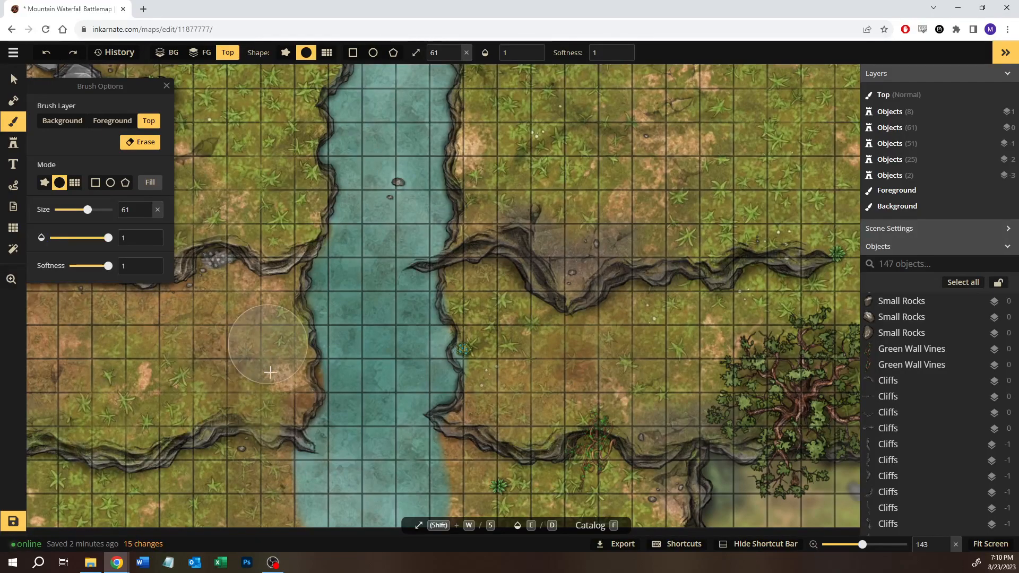
pyautogui.moveTo(218, 400)
pyautogui.mouseDown()
pyautogui.moveTo(281, 336)
pyautogui.moveTo(295, 398)
pyautogui.mouseUp()
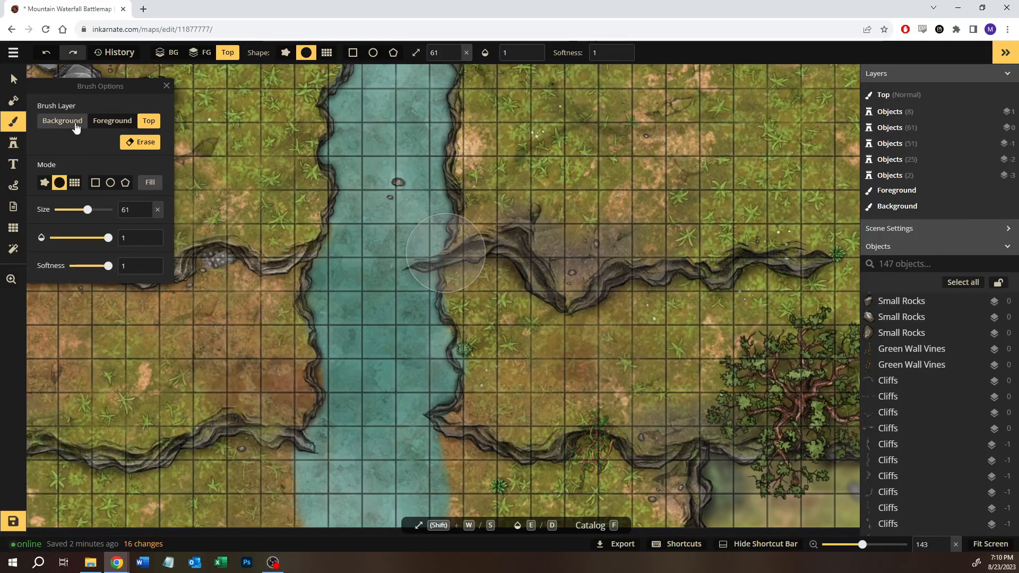
# Step: Paint the grass texture on the Foreground layer at 0.5 opacity over the ground beside the new left bank cliffs
pyautogui.click(108, 121)
pyautogui.click(85, 271)
pyautogui.moveTo(109, 387); pyautogui.dragTo(87, 388)
pyautogui.moveTo(286, 395)
pyautogui.mouseDown()
pyautogui.moveTo(228, 342)
pyautogui.moveTo(219, 366)
pyautogui.moveTo(240, 391)
pyautogui.moveTo(199, 408)
pyautogui.moveTo(273, 358)
pyautogui.mouseUp()
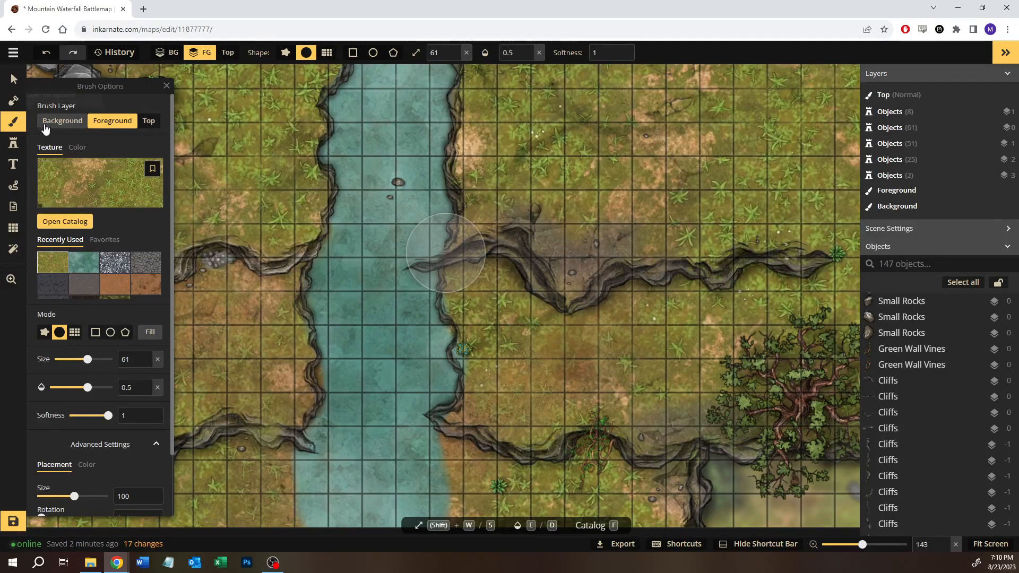
# Step: Erase the Top layer with the size 61 brush at 0.5 opacity over the ground beside the river above the lower cliff line
pyautogui.click(13, 78)
pyautogui.click(298, 268)
pyautogui.scroll(-2, 342, 365)
pyautogui.scroll(3, 354, 355)
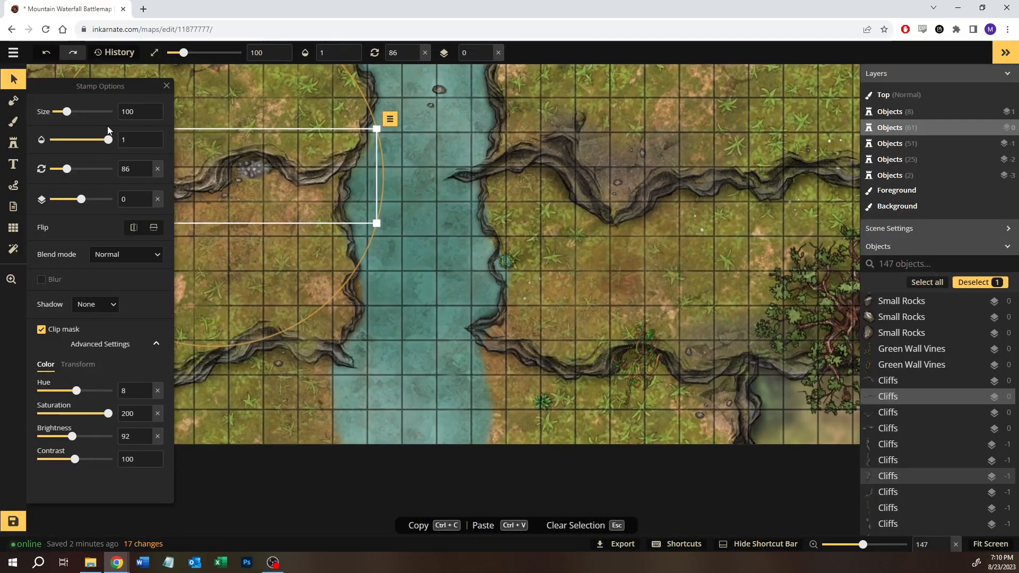
pyautogui.click(16, 126)
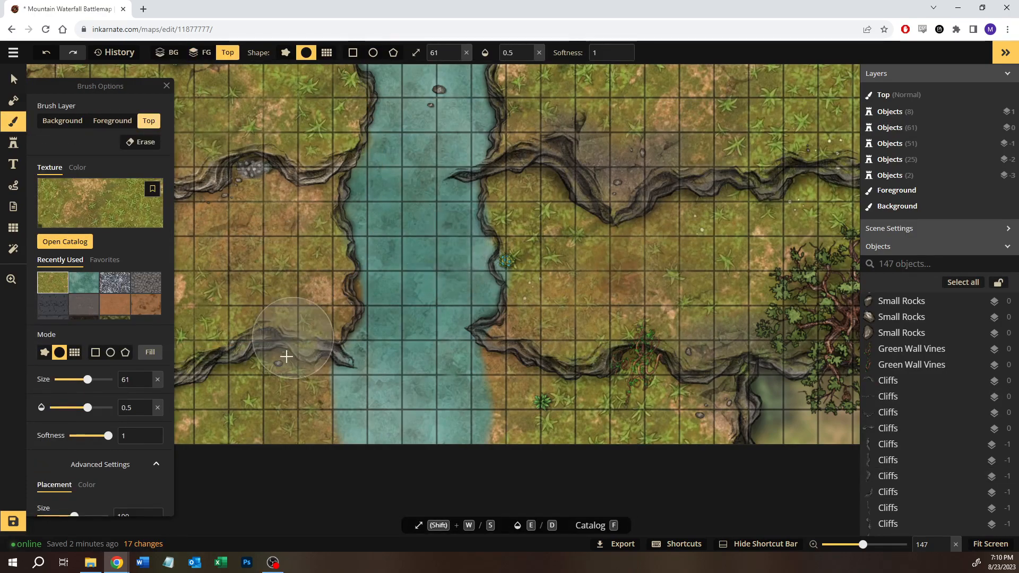
pyautogui.click(141, 142)
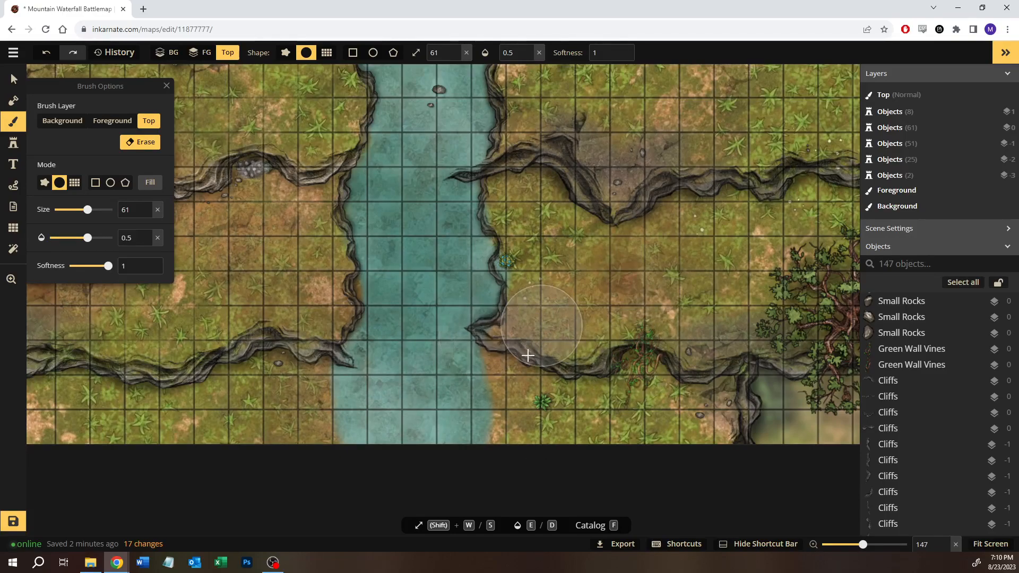
# Step: Paint the water texture on the Foreground layer along the river side of both banks' cliffs, using brush size 11 and raising opacity to 1
pyautogui.scroll(2, 409, 323)
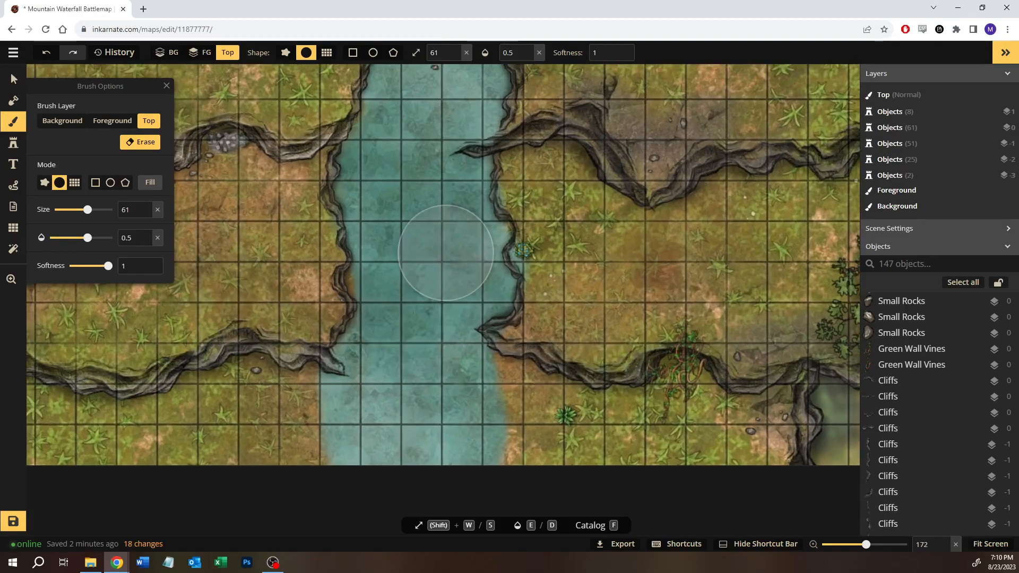
pyautogui.click(101, 122)
pyautogui.click(84, 263)
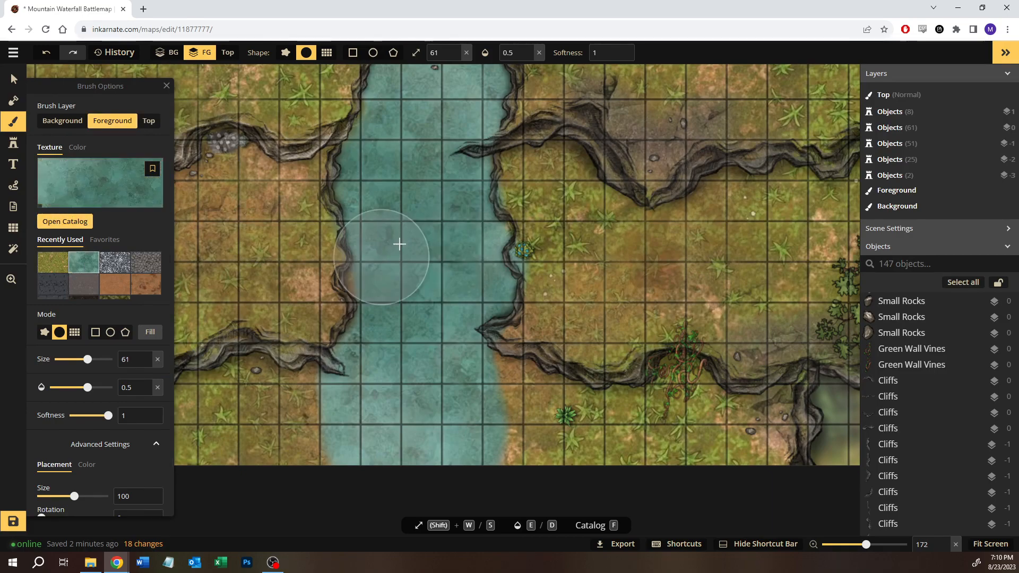
pyautogui.press('s')
pyautogui.press('s')
pyautogui.press('s')
pyautogui.press('s')
pyautogui.press('s')
pyautogui.press('w')
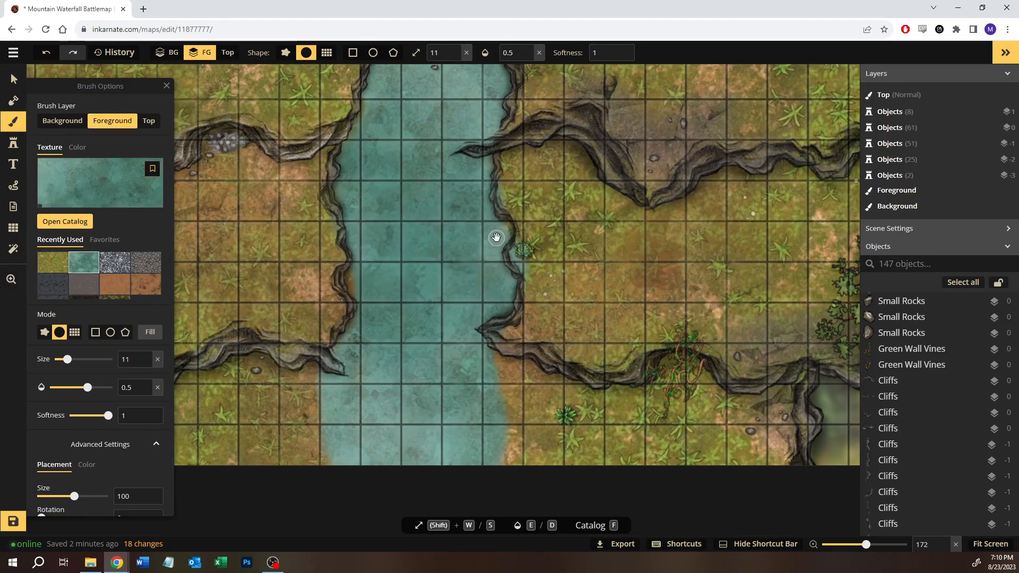
pyautogui.scroll(5, 364, 273)
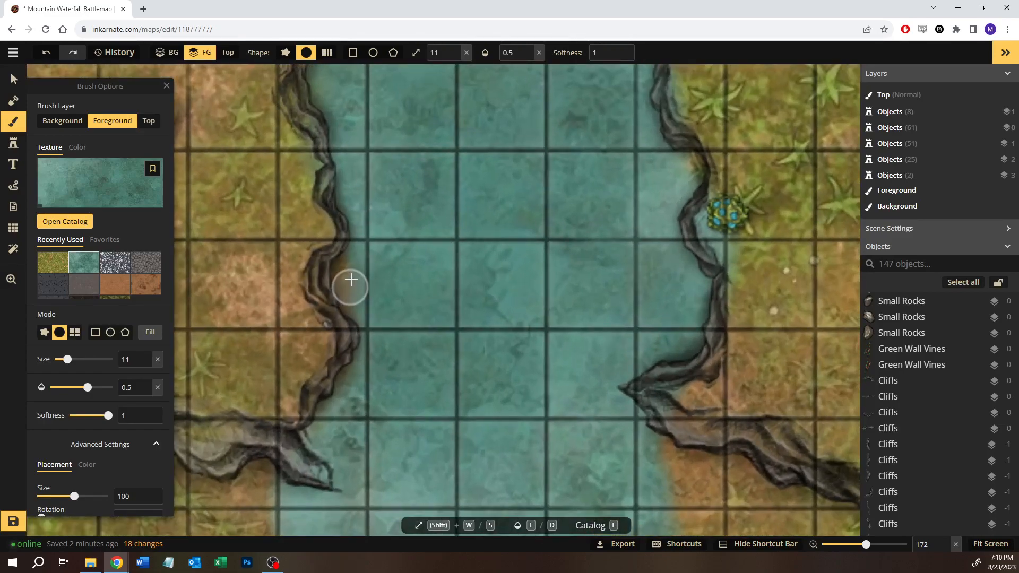
pyautogui.moveTo(351, 280)
pyautogui.mouseDown()
pyautogui.moveTo(365, 303)
pyautogui.moveTo(347, 274)
pyautogui.moveTo(327, 276)
pyautogui.moveTo(445, 253)
pyautogui.moveTo(358, 293)
pyautogui.moveTo(344, 270)
pyautogui.moveTo(360, 312)
pyautogui.mouseUp()
pyautogui.moveTo(372, 378)
pyautogui.mouseDown()
pyautogui.moveTo(345, 391)
pyautogui.moveTo(349, 403)
pyautogui.moveTo(348, 377)
pyautogui.moveTo(366, 356)
pyautogui.mouseUp()
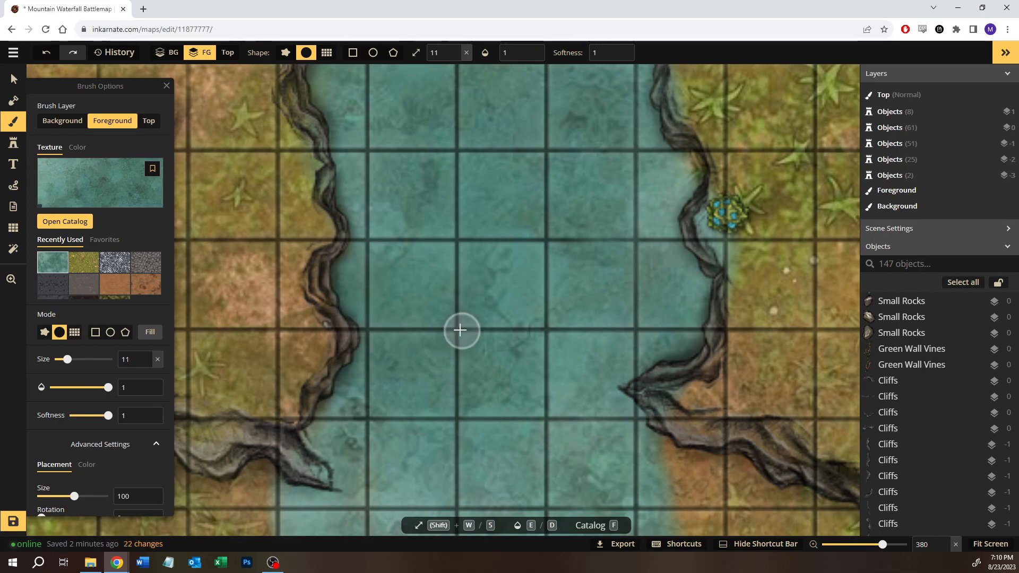
pyautogui.click(331, 416)
pyautogui.moveTo(541, 314)
pyautogui.mouseDown()
pyautogui.moveTo(392, 367)
pyautogui.moveTo(364, 277)
pyautogui.moveTo(340, 385)
pyautogui.mouseUp()
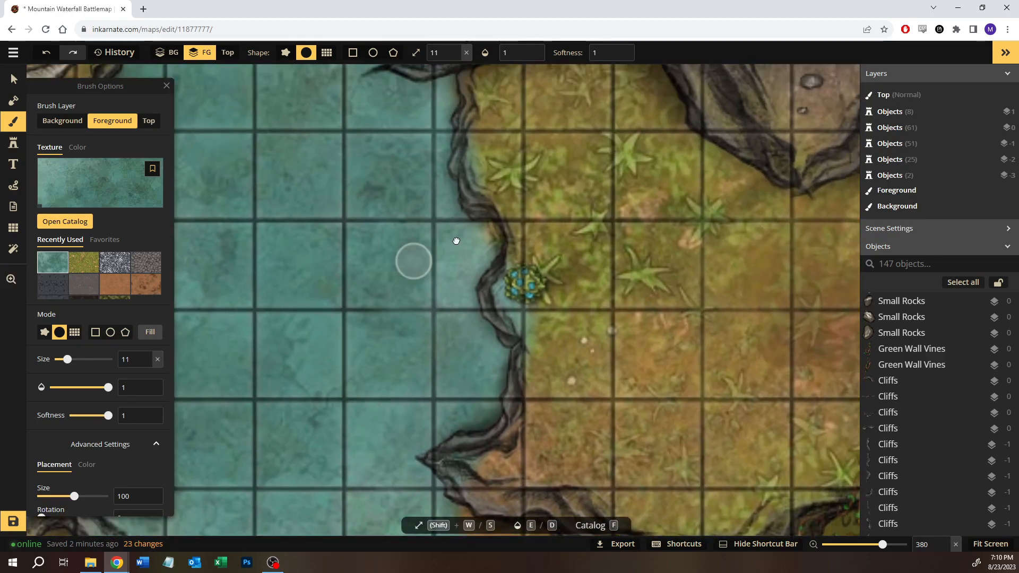
# Step: Paint the grass texture at size 11 and full opacity over the water spilling behind the right bank cliffs
pyautogui.click(84, 263)
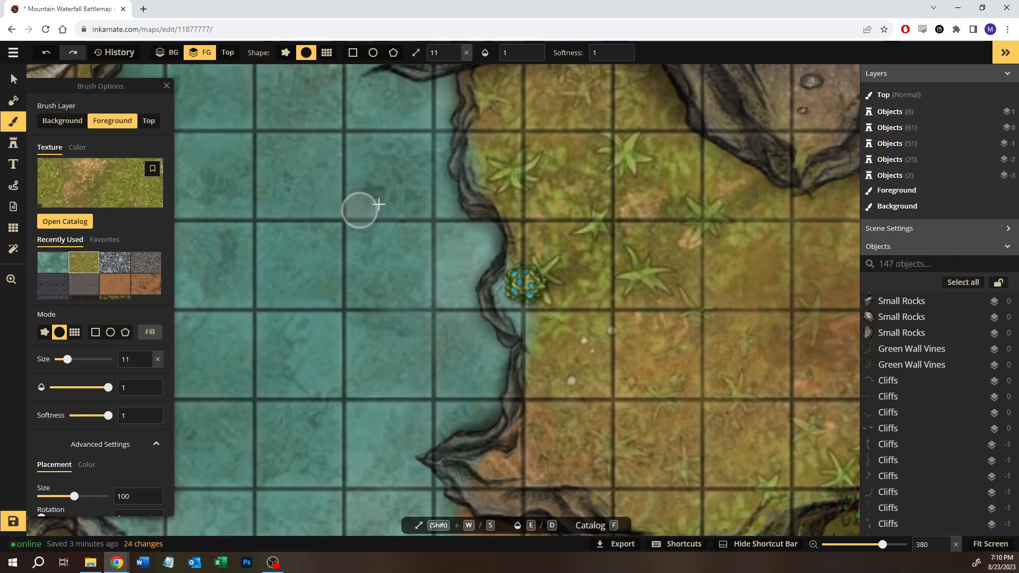
pyautogui.click(493, 145)
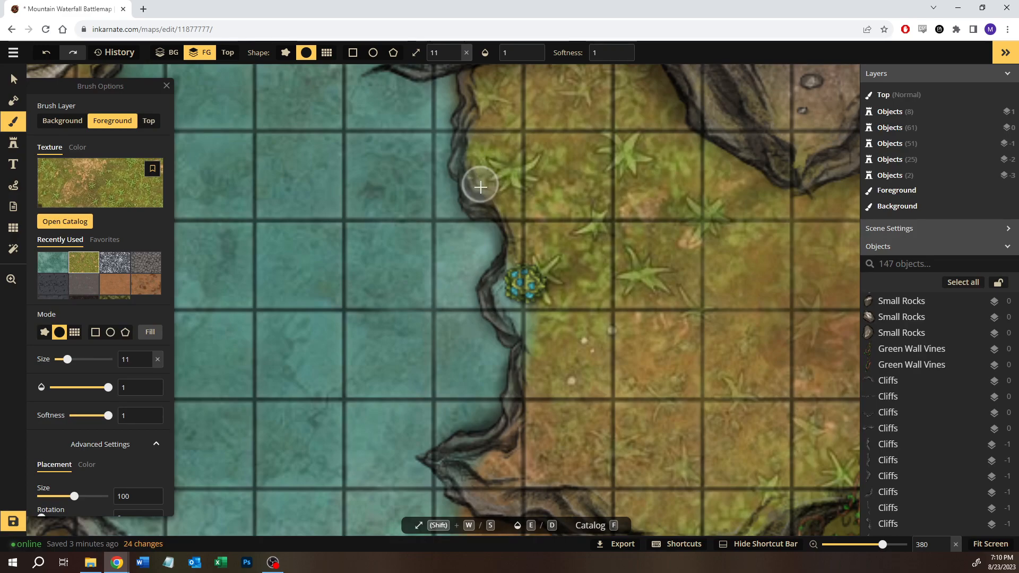
pyautogui.moveTo(476, 156); pyautogui.dragTo(499, 204)
pyautogui.moveTo(534, 247); pyautogui.dragTo(535, 177)
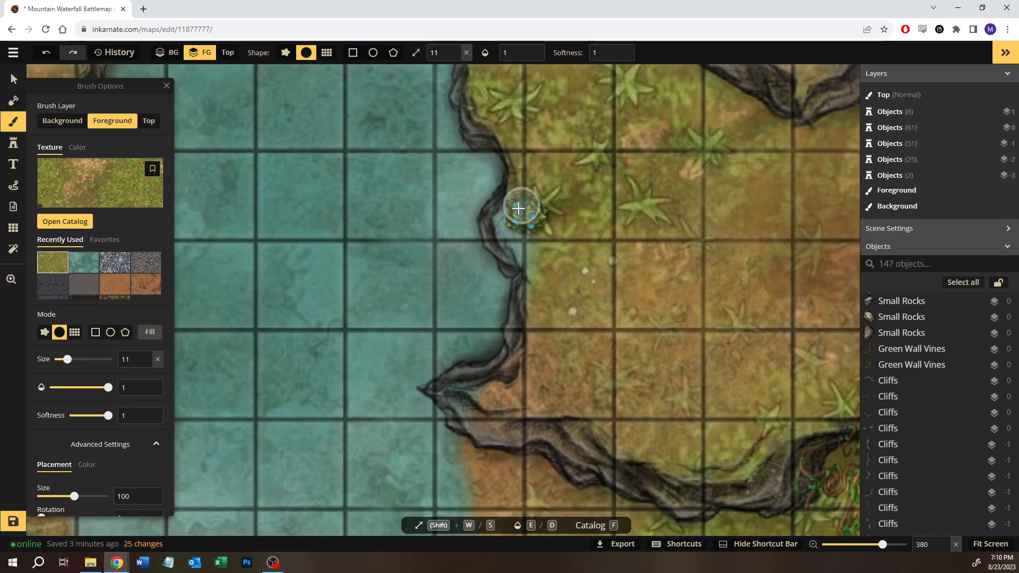
pyautogui.click(504, 218)
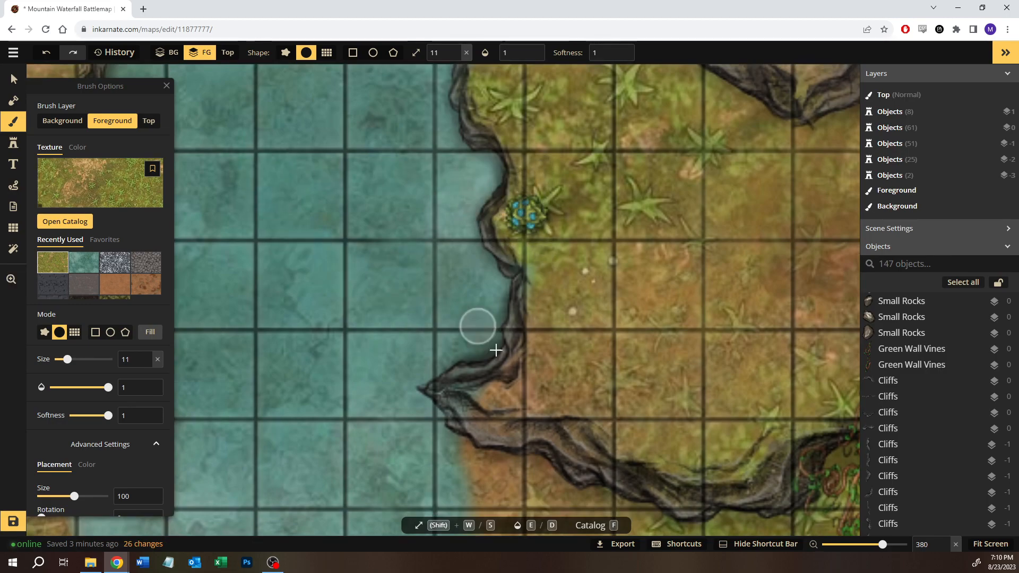
# Step: Fill the cliff ends at the lower cliff line on both banks with the grass texture, using a size 7 brush
pyautogui.press('s')
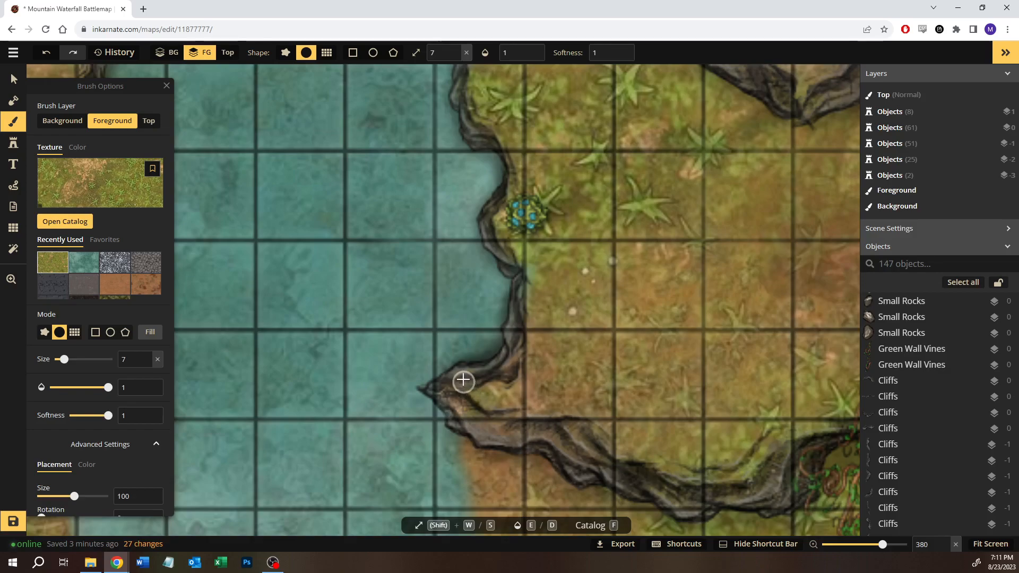
pyautogui.moveTo(420, 391); pyautogui.dragTo(668, 303)
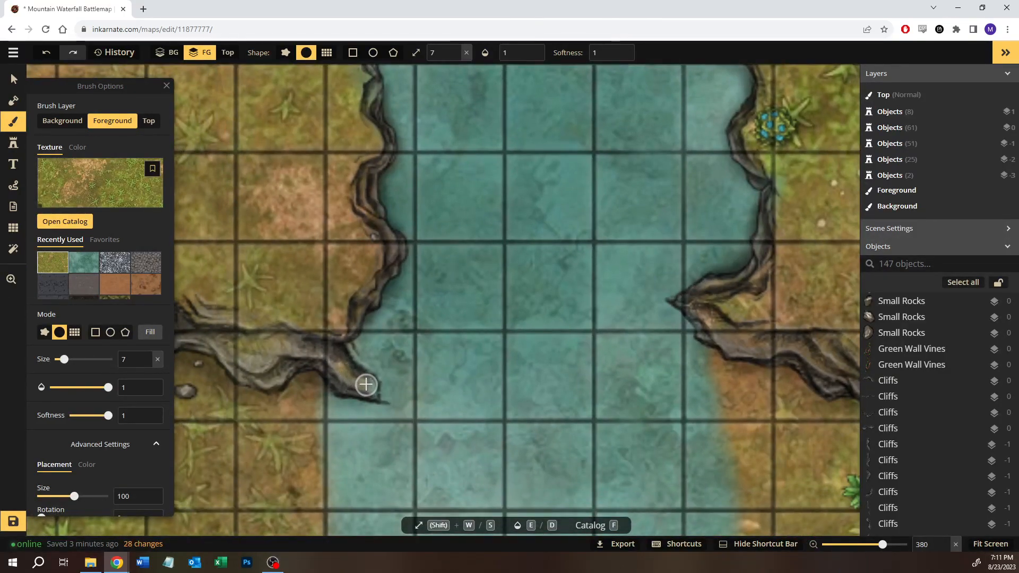
pyautogui.moveTo(357, 273); pyautogui.dragTo(364, 337)
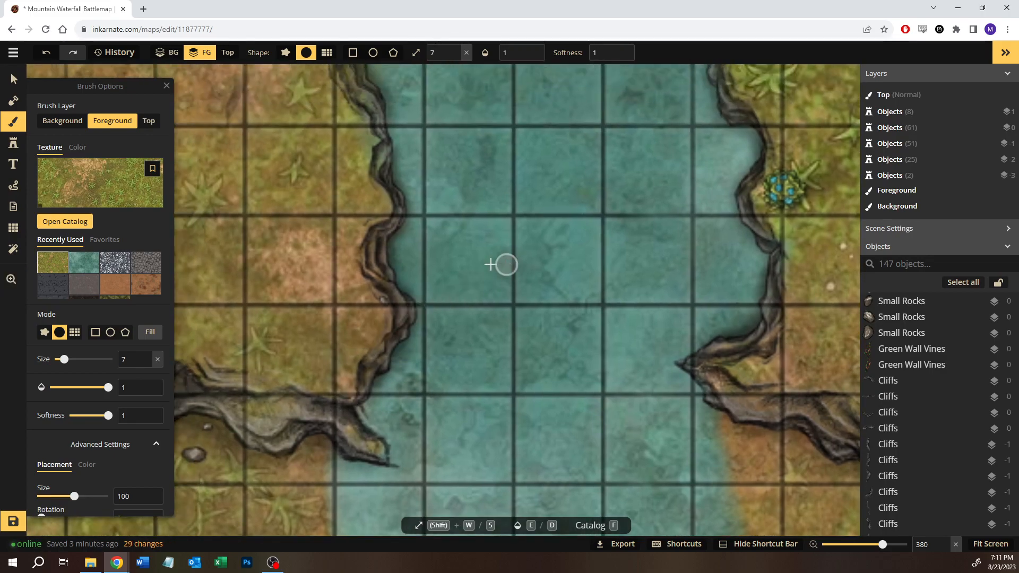
pyautogui.scroll(-4, 409, 273)
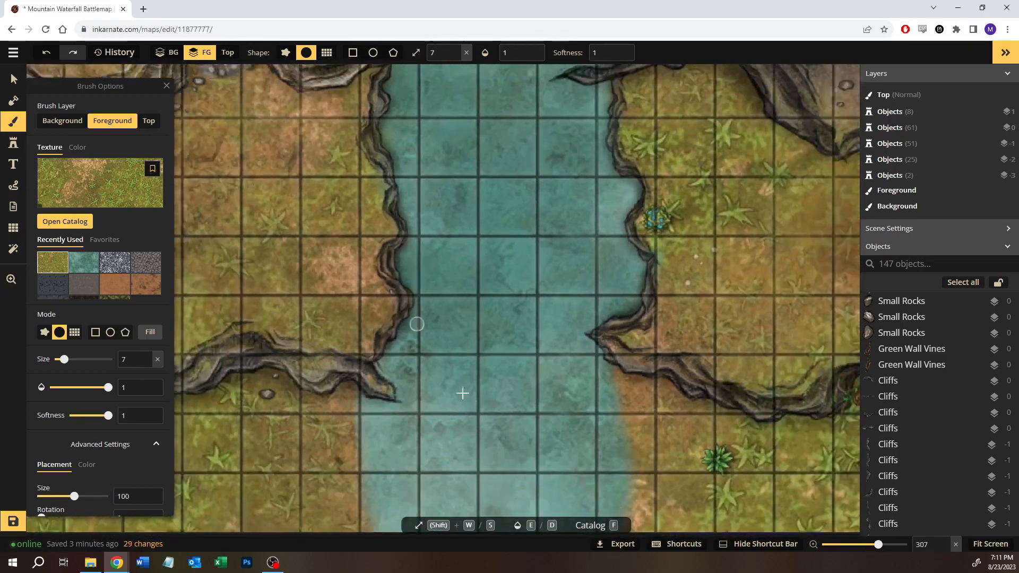
pyautogui.click(14, 142)
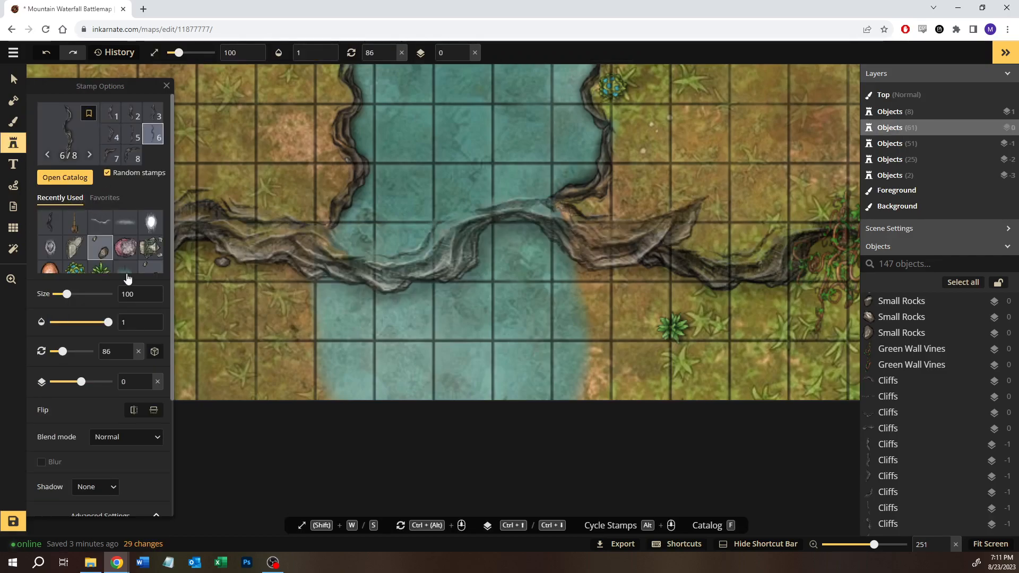
pyautogui.click(112, 136)
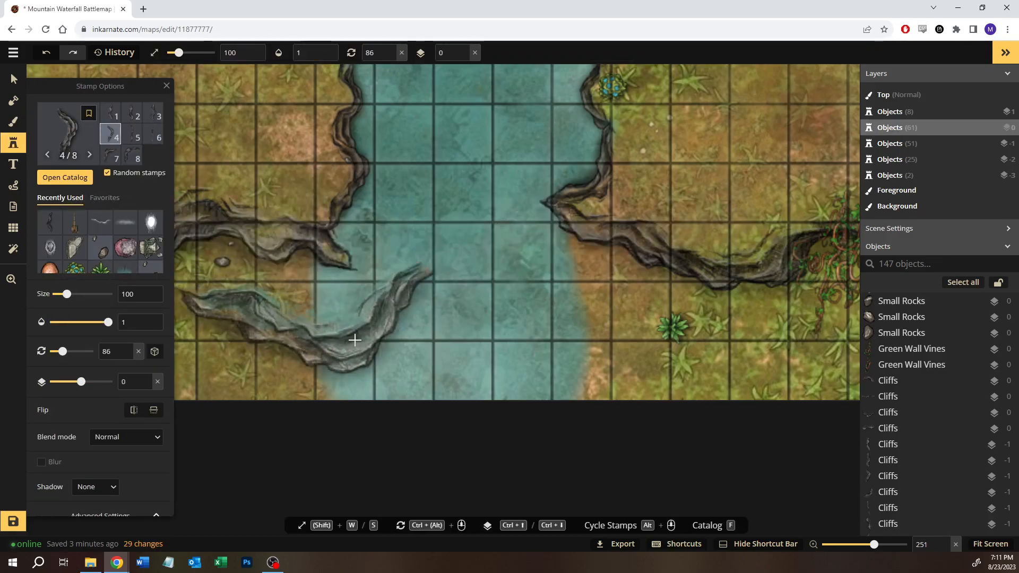
pyautogui.doubleClick(133, 295)
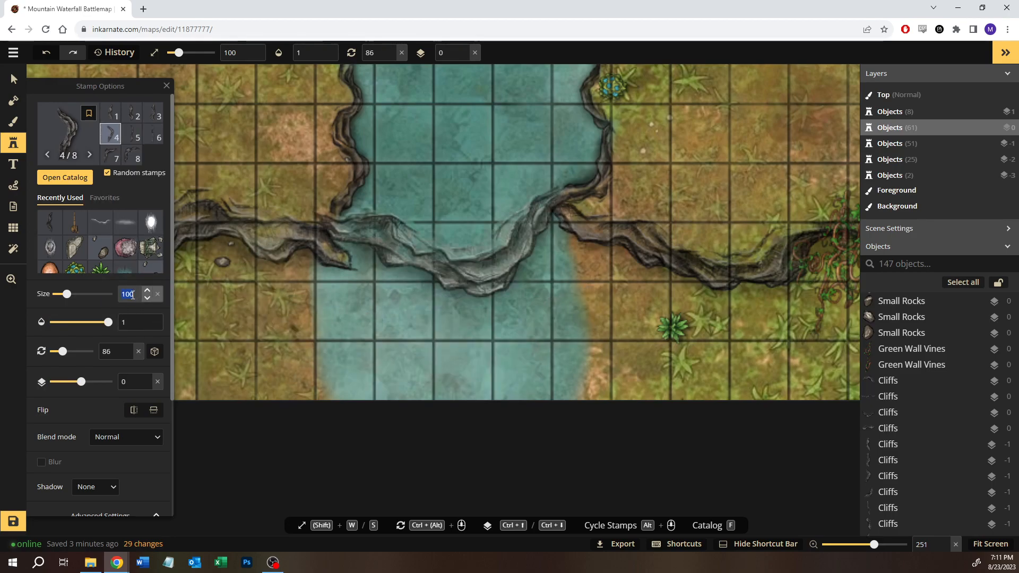
pyautogui.scroll(-3, 133, 295)
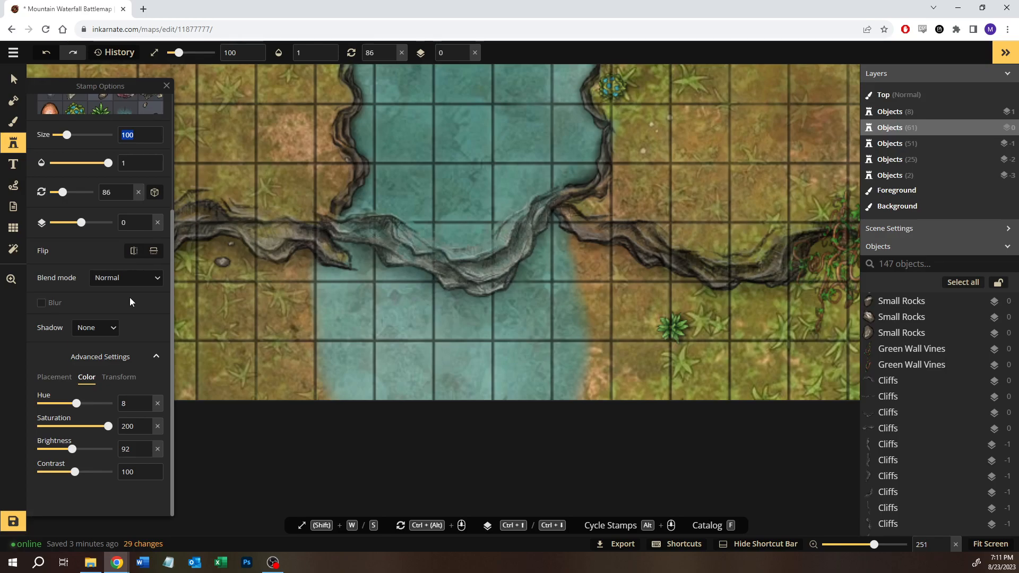
pyautogui.write('30')
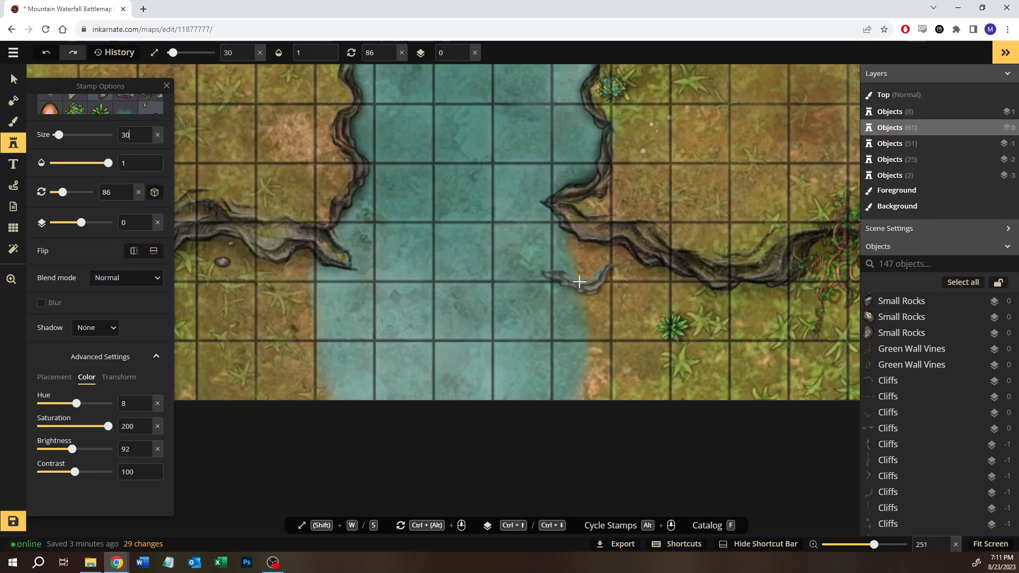
# Step: Reuse the right bank cliff's settings to place cliff variant 1 at size 40, rotation 178, just below the lower cliff line
pyautogui.click(12, 77)
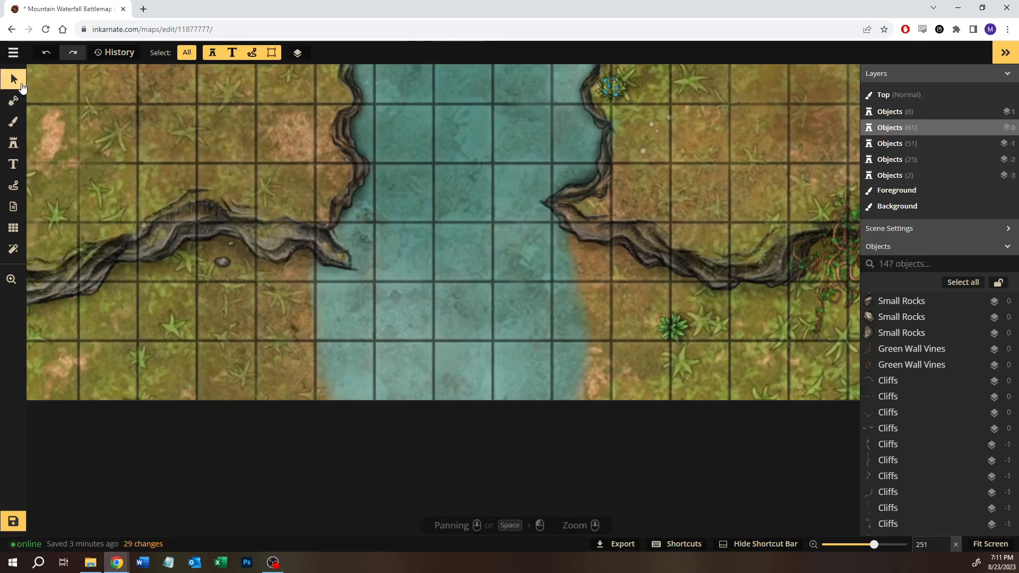
pyautogui.click(603, 149)
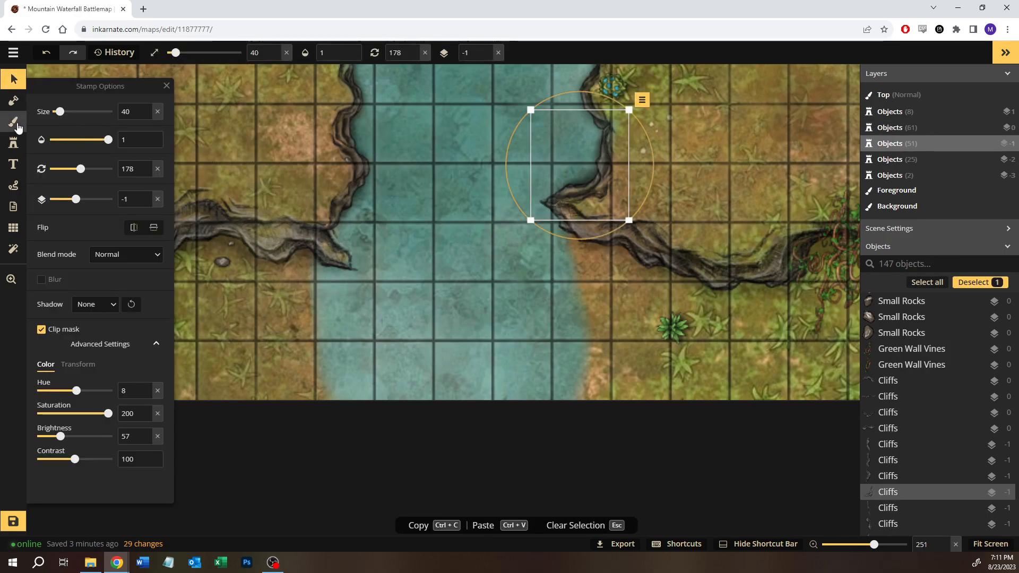
pyautogui.click(13, 143)
pyautogui.click(110, 113)
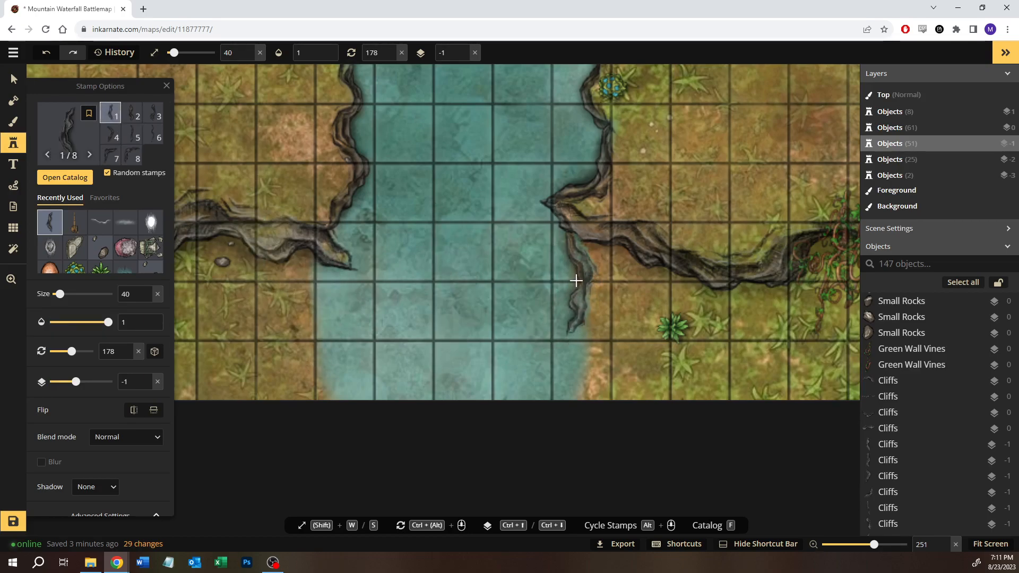
pyautogui.click(576, 280)
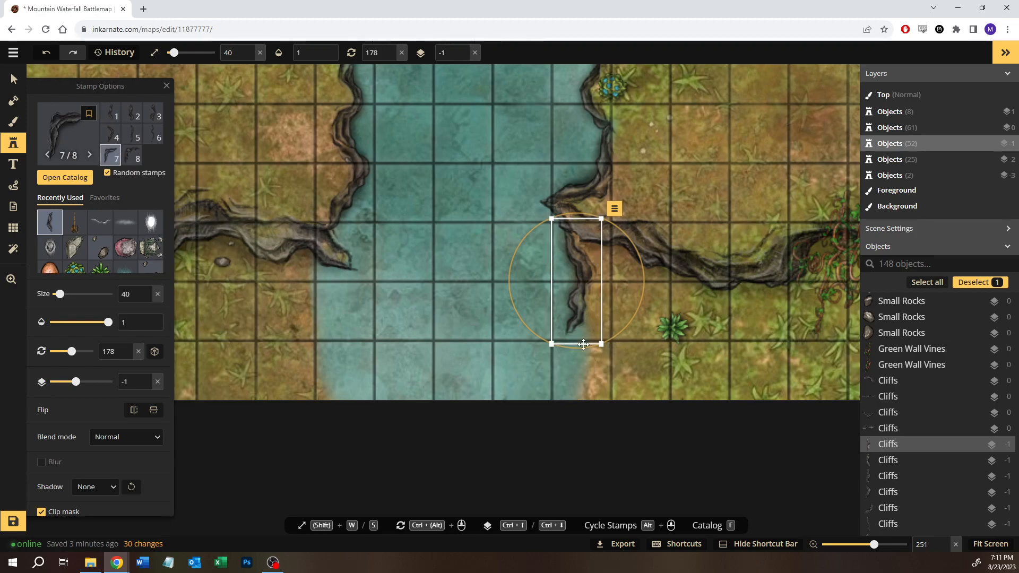
# Step: Extend the right bank to the map's bottom edge with cliff variant 7, rotated to 142 and joined to the cliff above
pyautogui.click(615, 357)
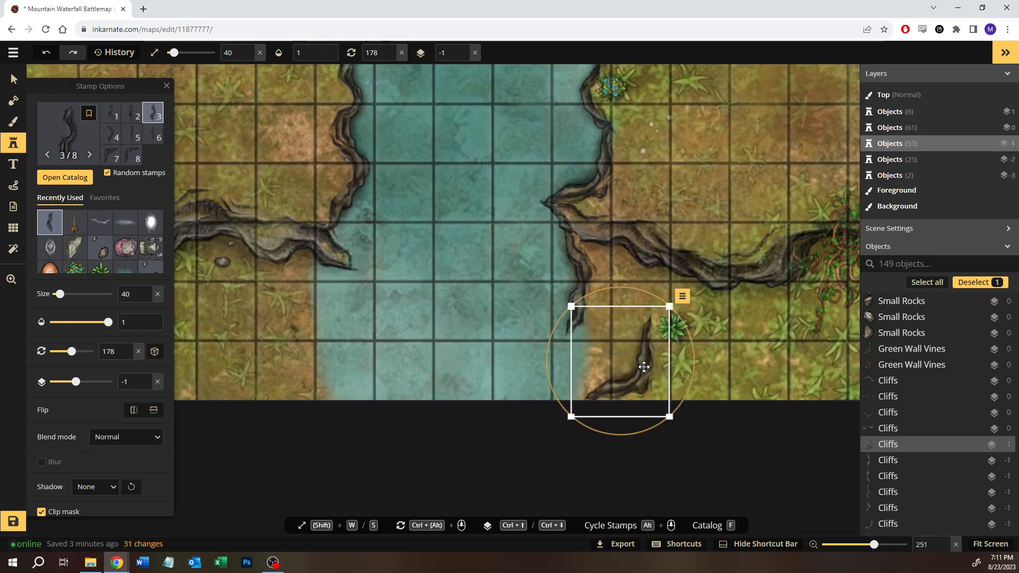
pyautogui.keyDown('ctrl'); pyautogui.scroll(-5, 638, 363); pyautogui.keyUp('ctrl')
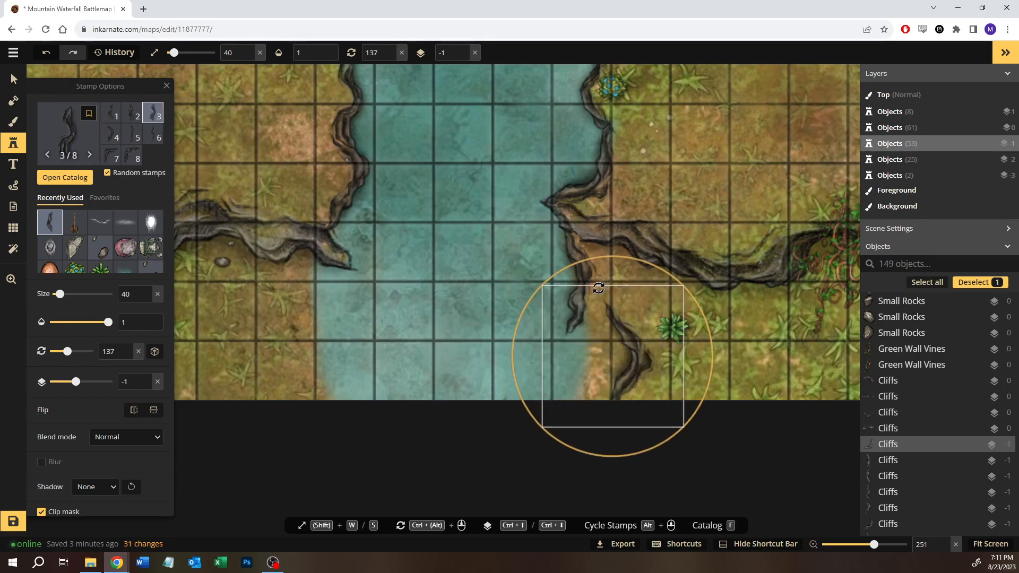
pyautogui.moveTo(633, 347); pyautogui.dragTo(584, 364)
pyautogui.moveTo(587, 287); pyautogui.dragTo(600, 286)
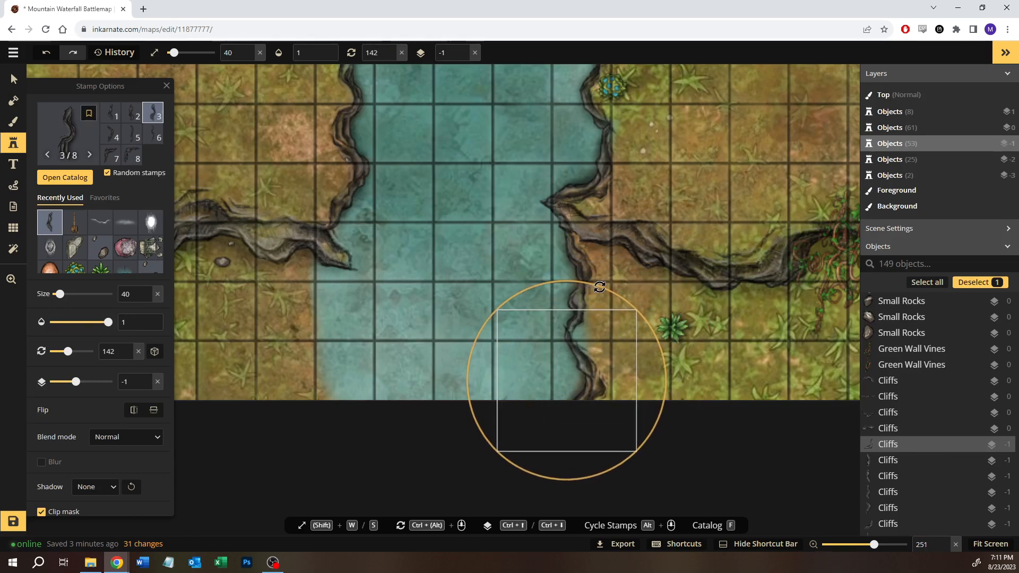
pyautogui.click(280, 315)
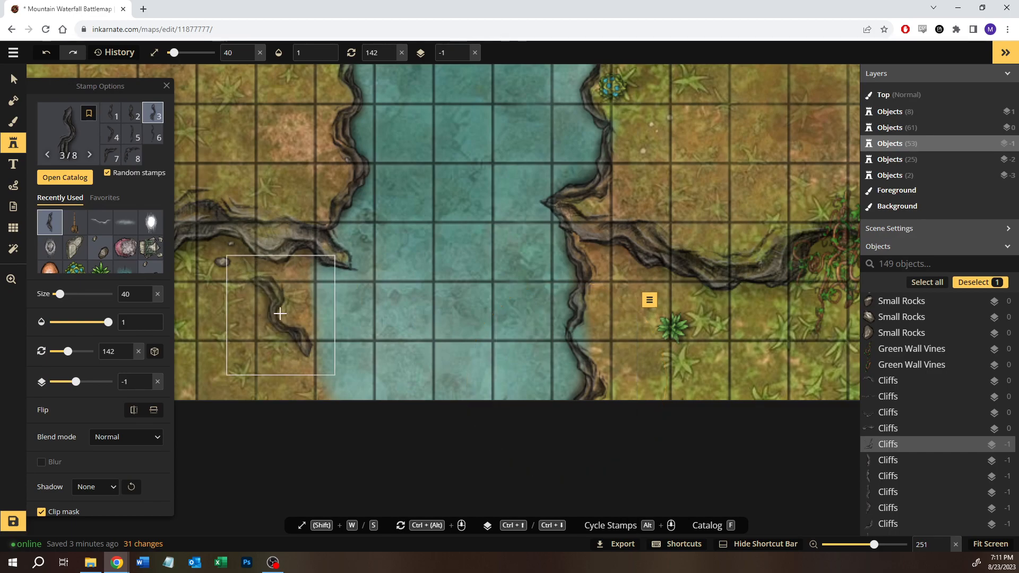
pyautogui.moveTo(291, 240); pyautogui.dragTo(259, 353)
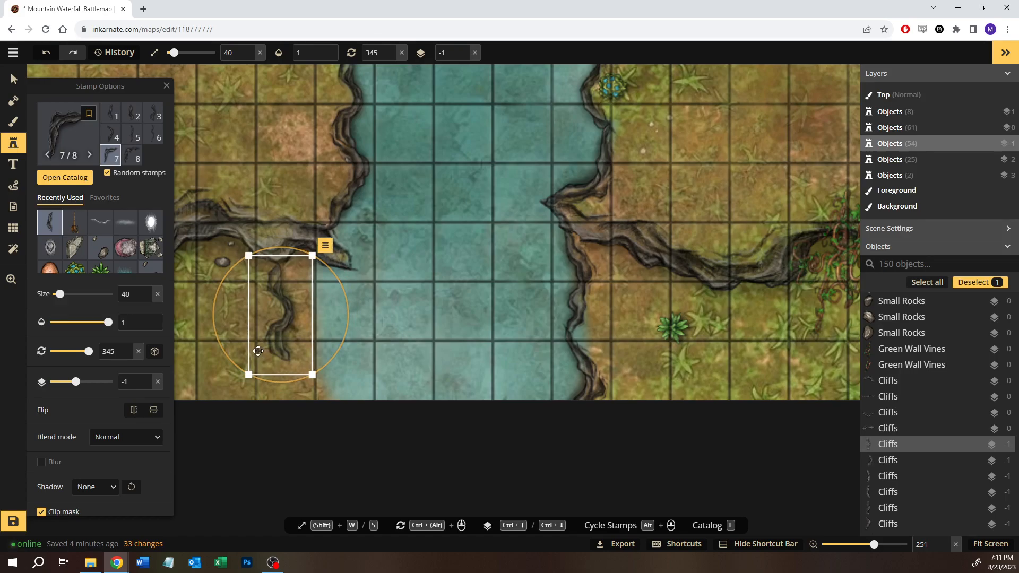
pyautogui.press('Delete')
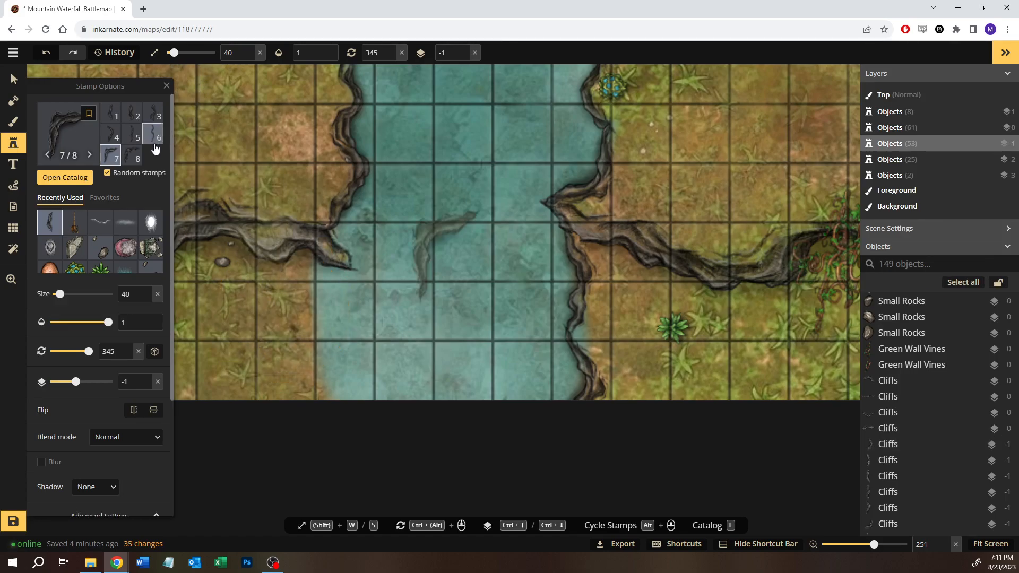
# Step: Place cliff variant 5 on the left bank from the lower cliff line to the map's bottom edge, rotated to 2
pyautogui.click(138, 137)
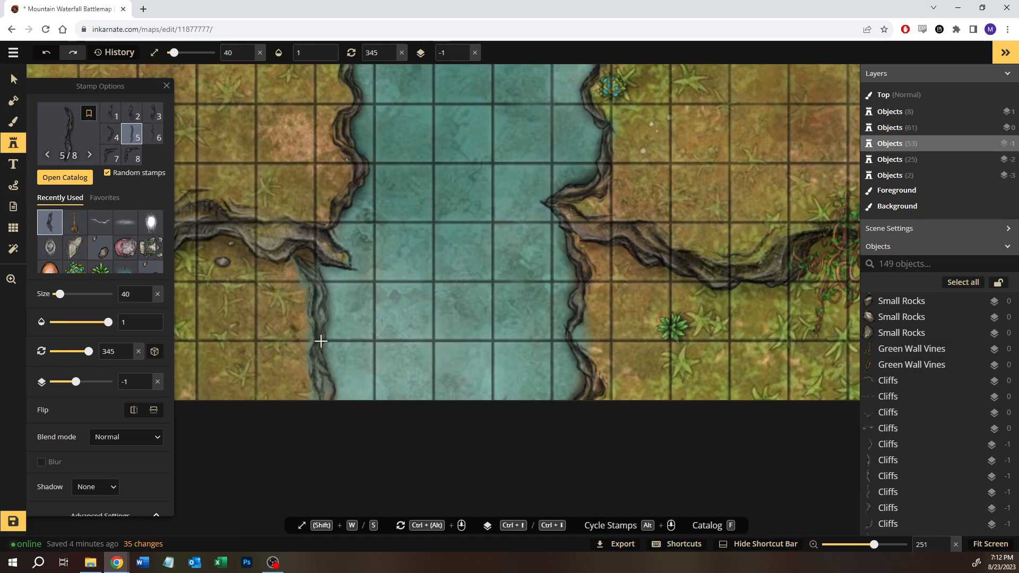
pyautogui.click(329, 349)
pyautogui.moveTo(329, 240); pyautogui.dragTo(340, 240)
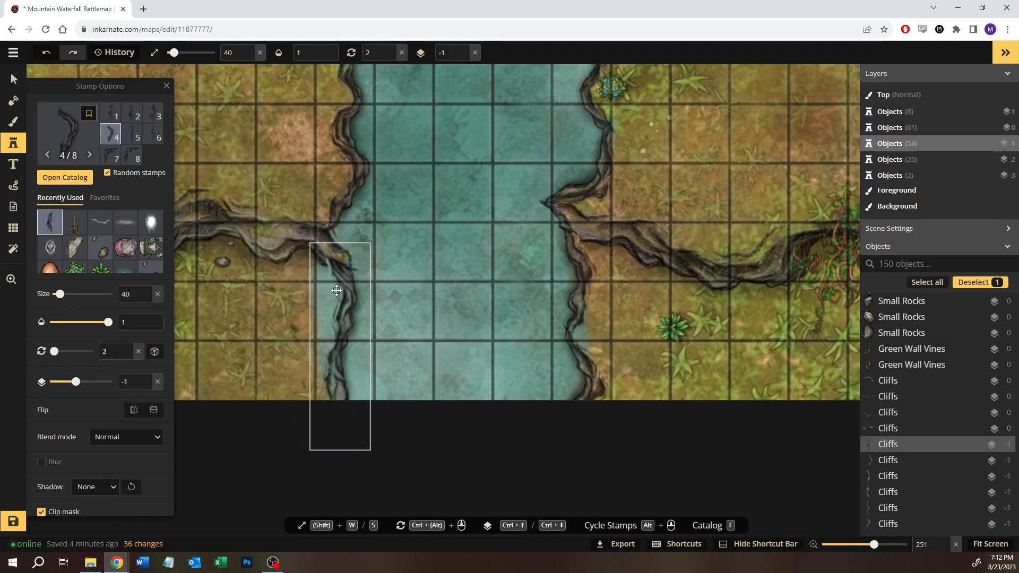
pyautogui.moveTo(94, 138)
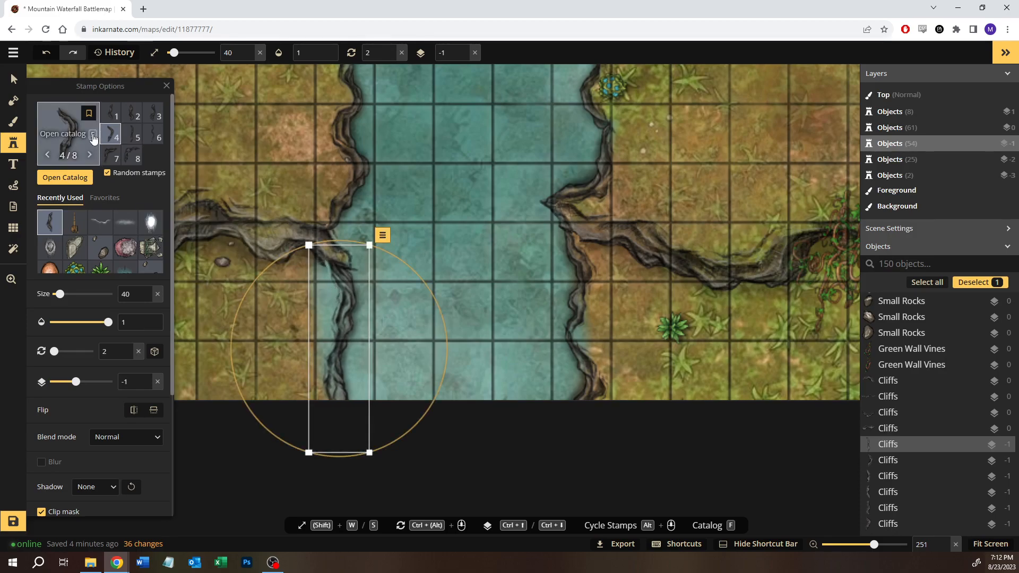
# Step: Lower the left bank's bottom cliff to layer -2 and fill grass behind both bank cliffs below the lower cliff line
pyautogui.hotkey('ctrl', 'Down')
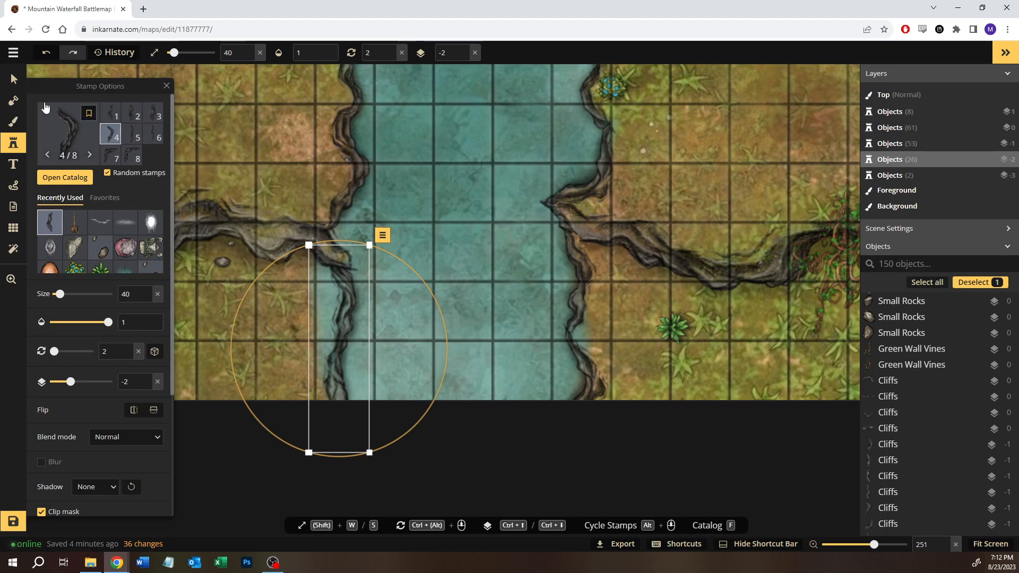
pyautogui.press('b')
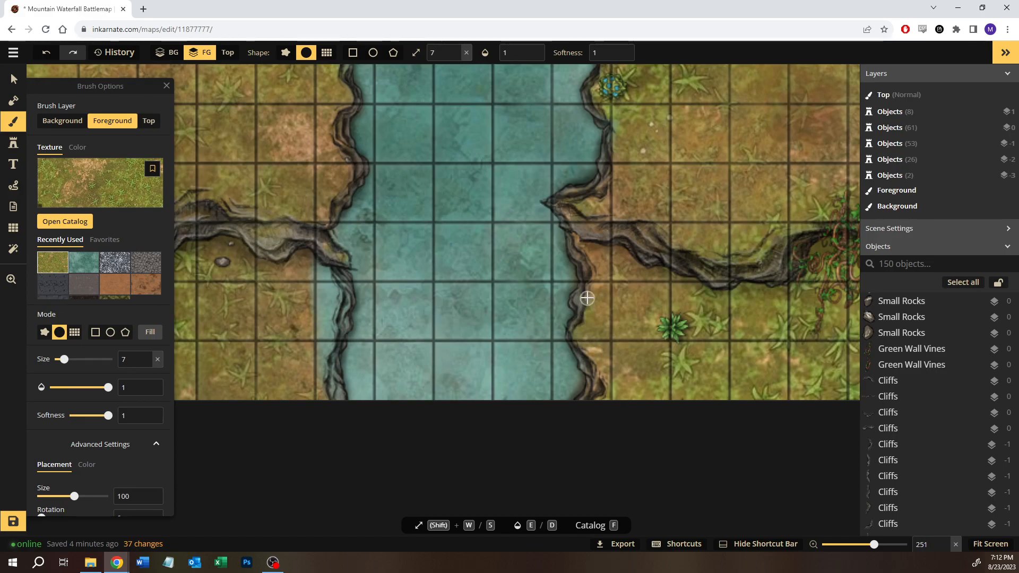
pyautogui.moveTo(615, 230); pyautogui.dragTo(596, 315)
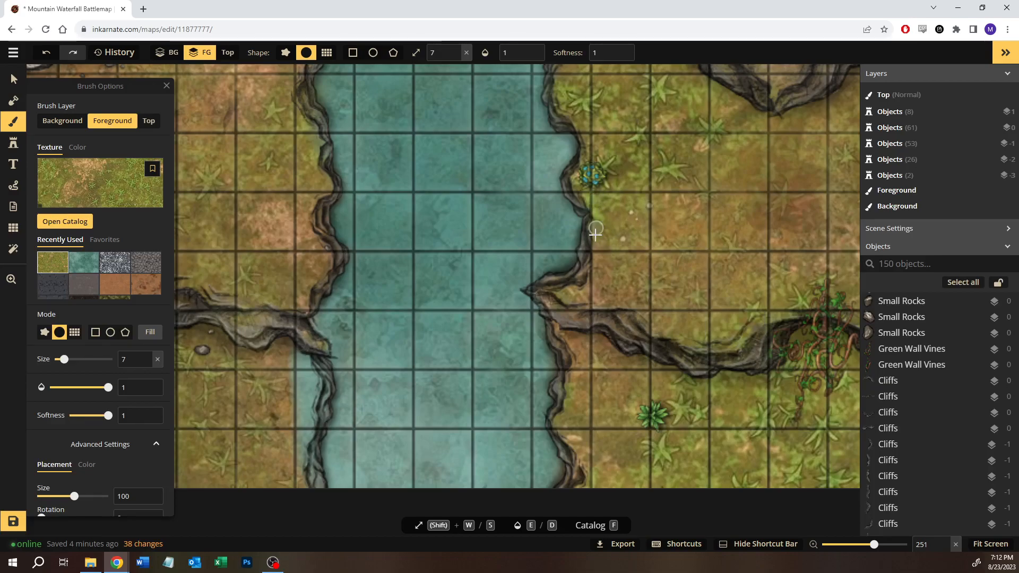
pyautogui.moveTo(595, 235)
pyautogui.mouseDown()
pyautogui.moveTo(615, 371)
pyautogui.moveTo(628, 187)
pyautogui.mouseUp()
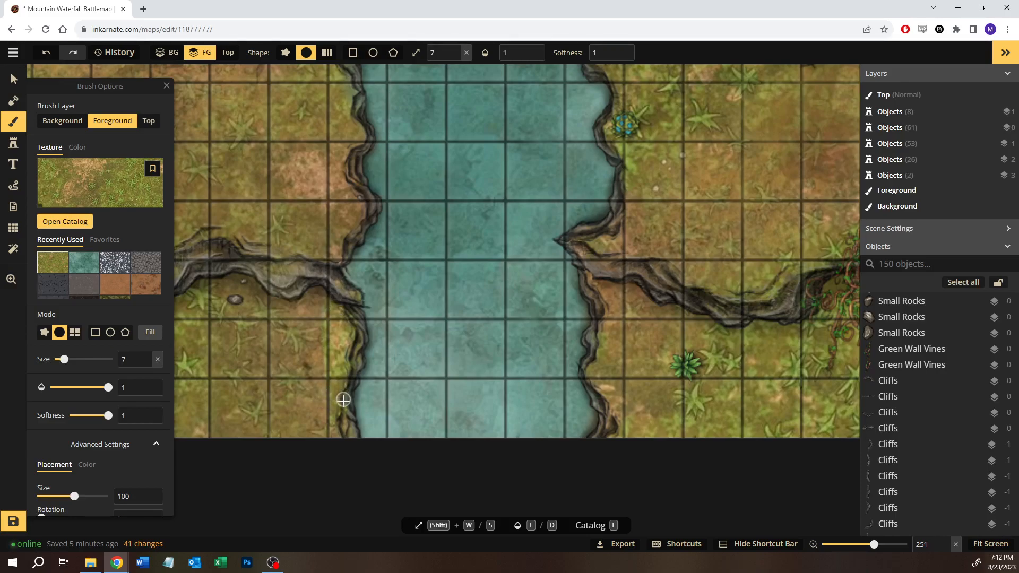
pyautogui.click(347, 317)
pyautogui.press('space')
pyautogui.moveTo(346, 314); pyautogui.dragTo(328, 395)
# Step: Touch up the grass behind the right bank cliff just above the lower cliff line, using the size 7 brush
pyautogui.scroll(2, 641, 250)
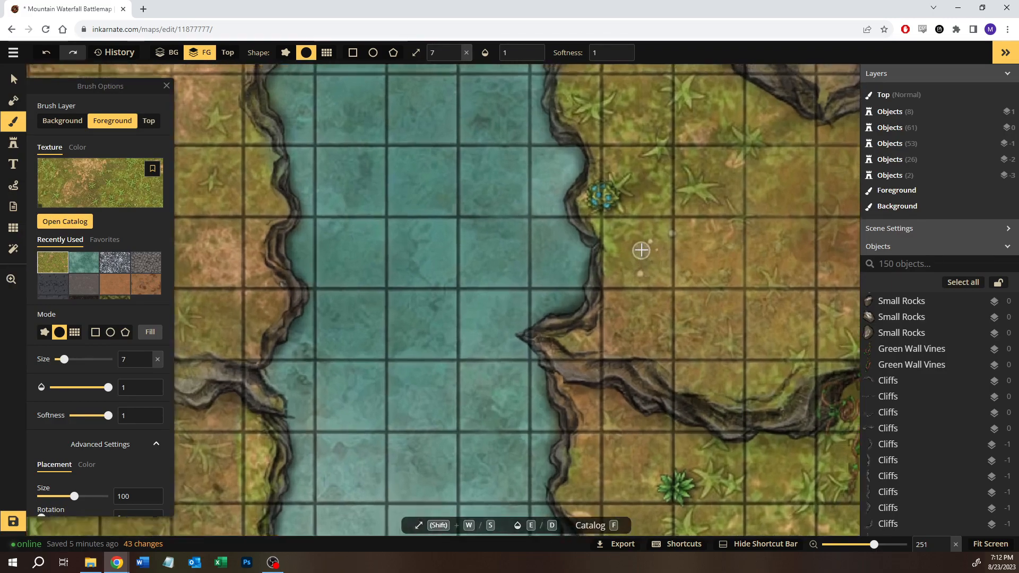
pyautogui.scroll(2, 641, 250)
pyautogui.press('space')
pyautogui.moveTo(600, 264); pyautogui.dragTo(592, 326)
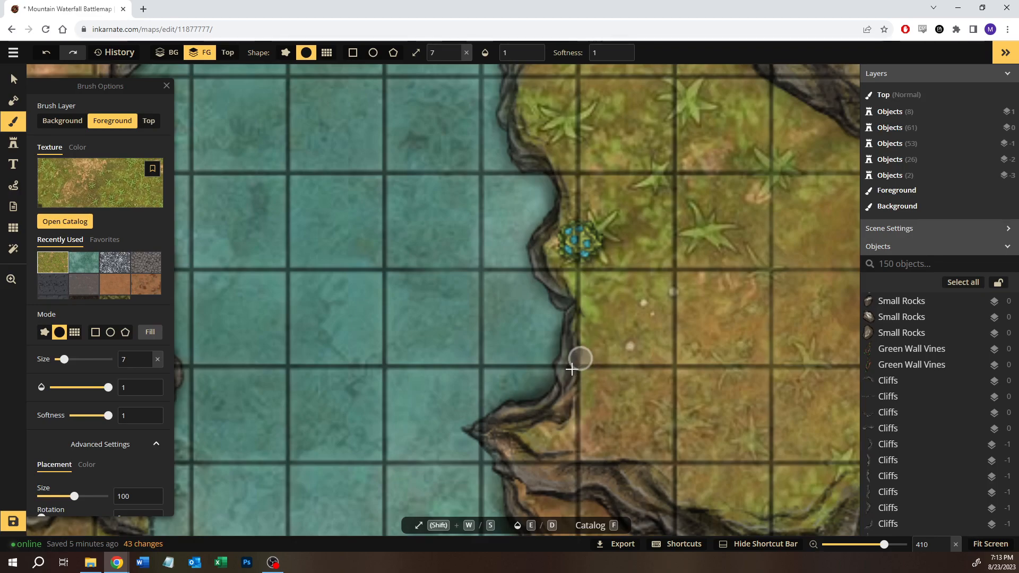
pyautogui.moveTo(569, 376)
pyautogui.mouseDown()
pyautogui.moveTo(594, 282)
pyautogui.moveTo(599, 449)
pyautogui.mouseUp()
pyautogui.press('space')
pyautogui.moveTo(593, 207); pyautogui.dragTo(569, 210)
pyautogui.scroll(-4, 550, 271)
pyautogui.press('space')
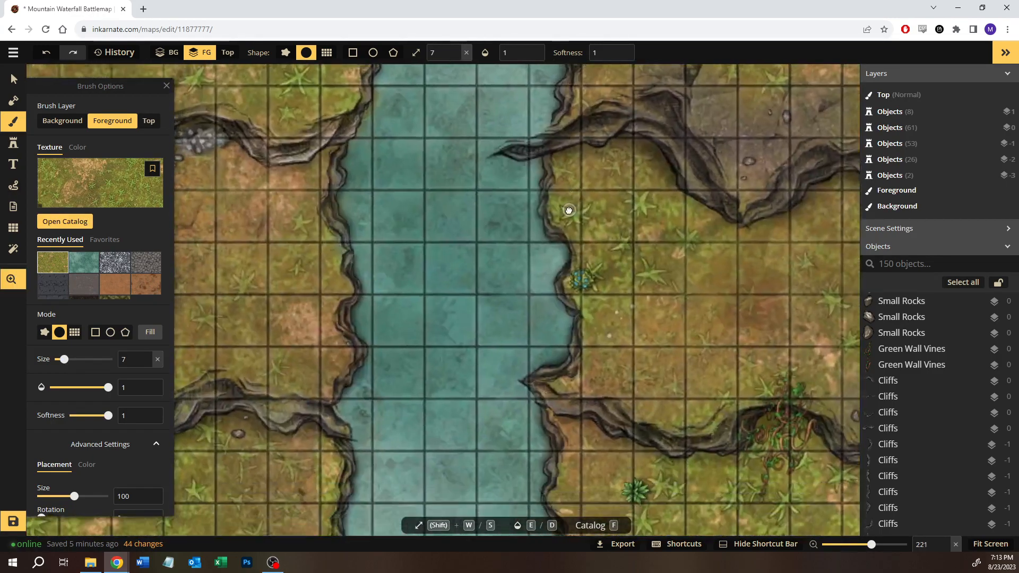
# Step: Return to the Select tool, clear the selection and save the map
pyautogui.press('space')
pyautogui.moveTo(407, 375); pyautogui.dragTo(419, 242)
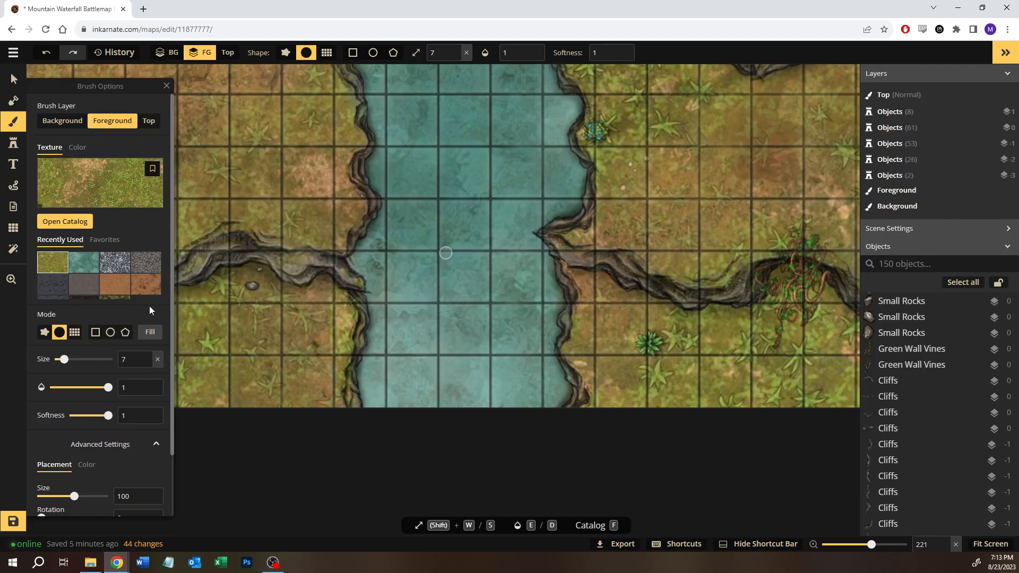
pyautogui.click(13, 143)
pyautogui.click(13, 78)
pyautogui.press('z')
pyautogui.scroll(-5, 257, 196)
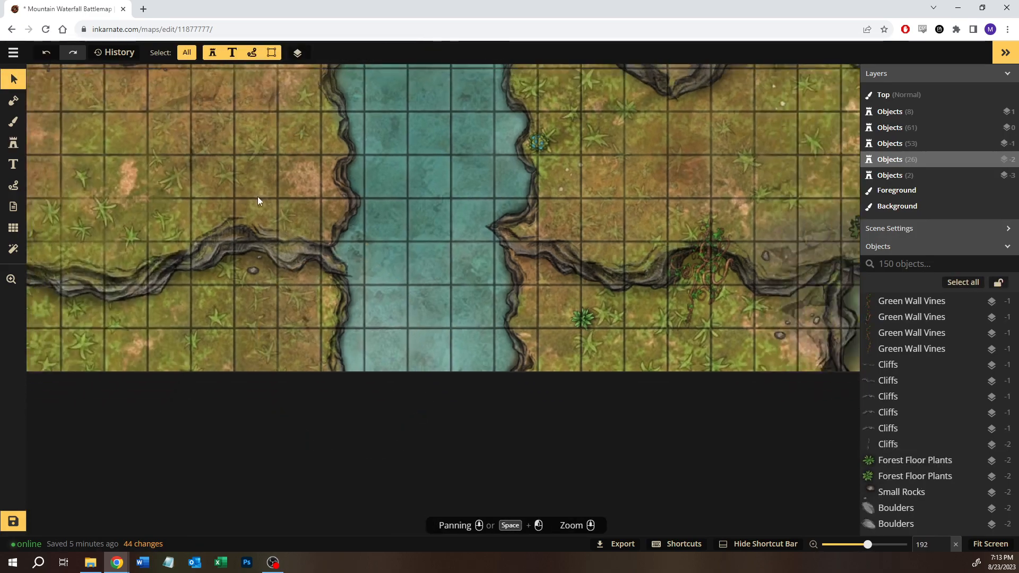
pyautogui.moveTo(343, 197); pyautogui.dragTo(388, 311)
pyautogui.press('z')
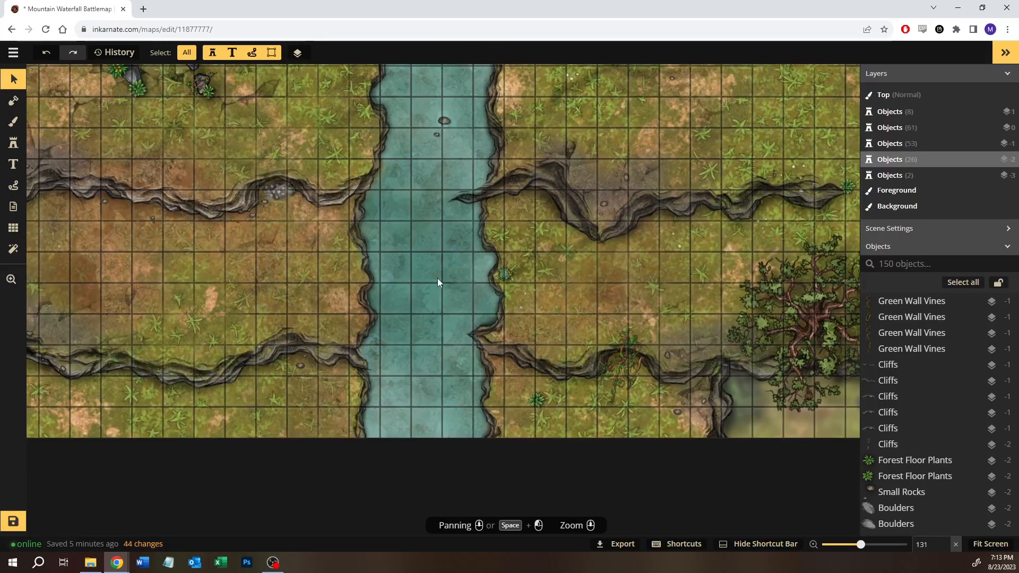
pyautogui.click(18, 523)
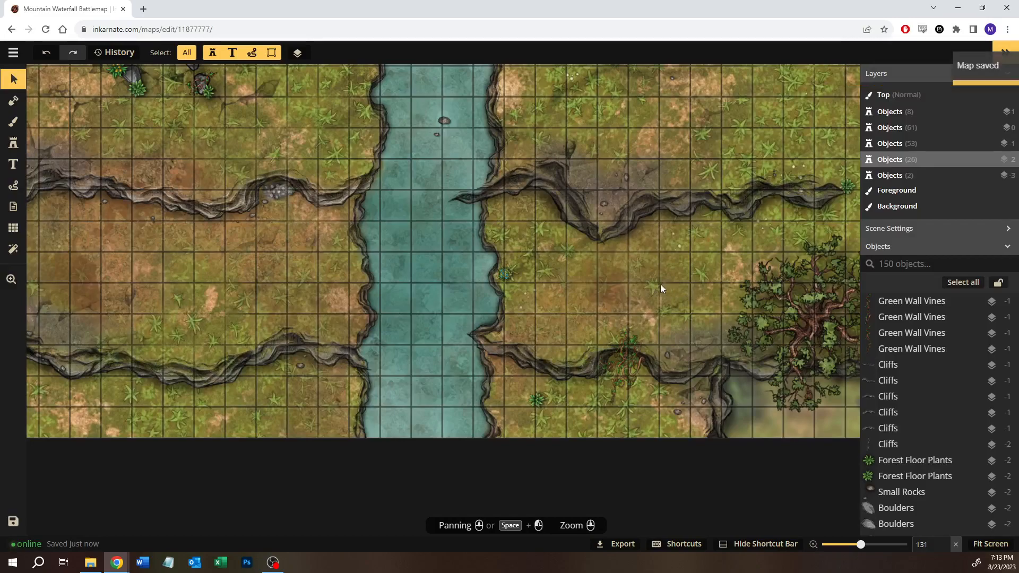
# Step: Examine the river and its banks from the waterfall down to the lower cliff line
pyautogui.press('space')
pyautogui.moveTo(573, 292); pyautogui.dragTo(600, 407)
pyautogui.moveTo(539, 176); pyautogui.dragTo(535, 307)
pyautogui.moveTo(467, 290); pyautogui.dragTo(453, 292)
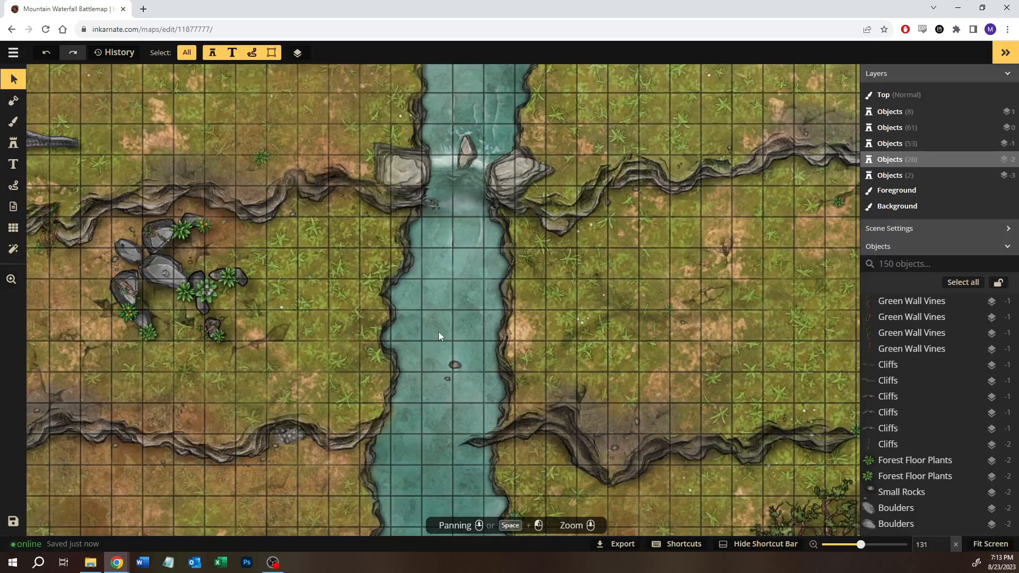
pyautogui.press('space')
pyautogui.moveTo(440, 333); pyautogui.dragTo(432, 260)
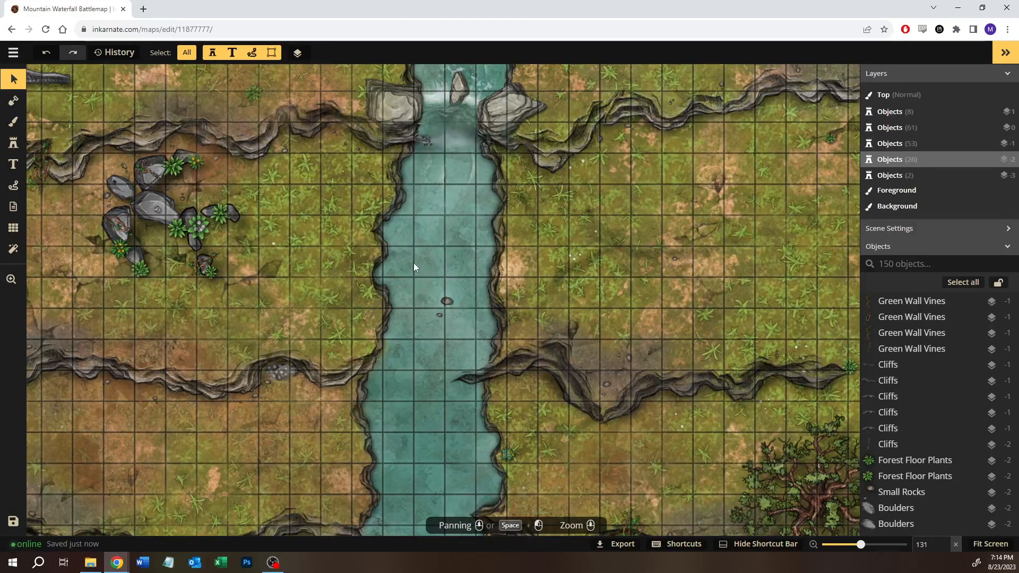
pyautogui.moveTo(414, 400); pyautogui.dragTo(457, 304)
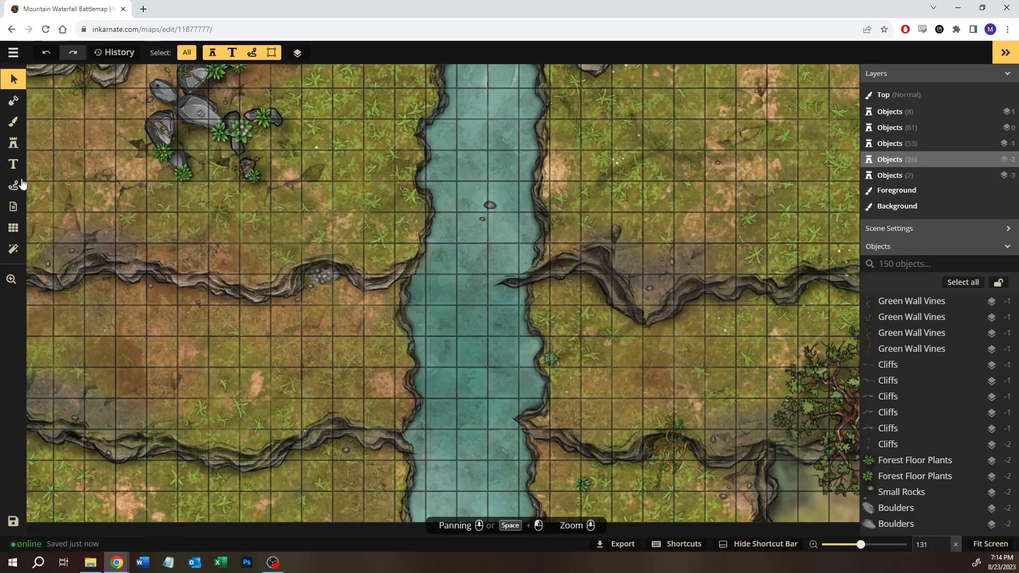
pyautogui.click(17, 143)
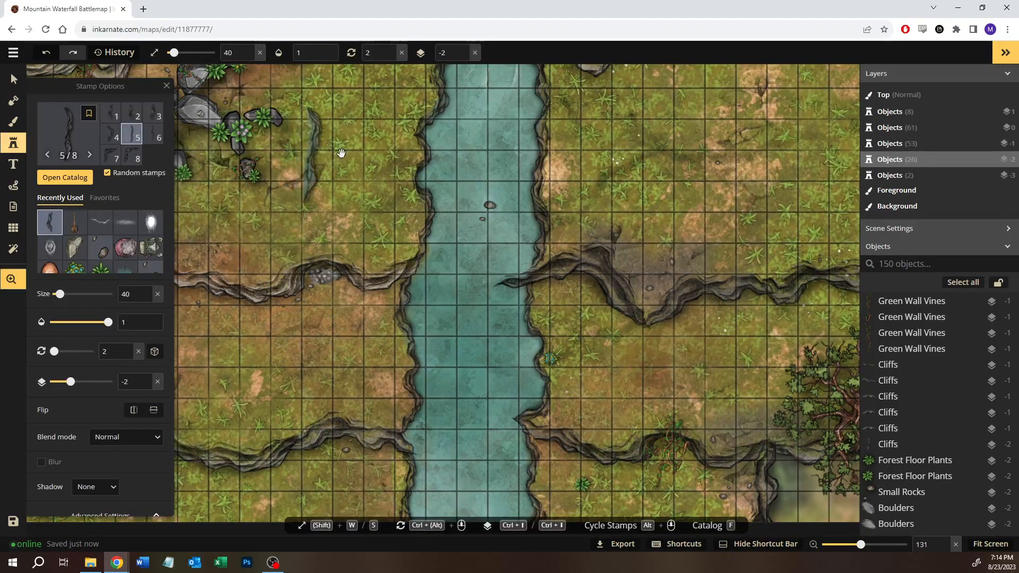
pyautogui.moveTo(341, 153); pyautogui.dragTo(334, 292)
pyautogui.click(11, 80)
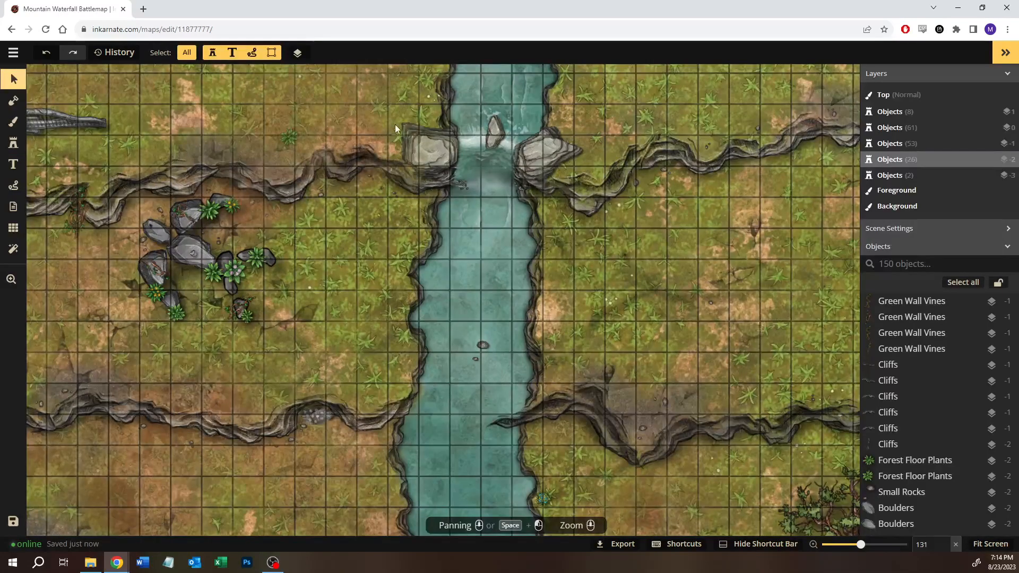
pyautogui.click(427, 147)
pyautogui.click(13, 143)
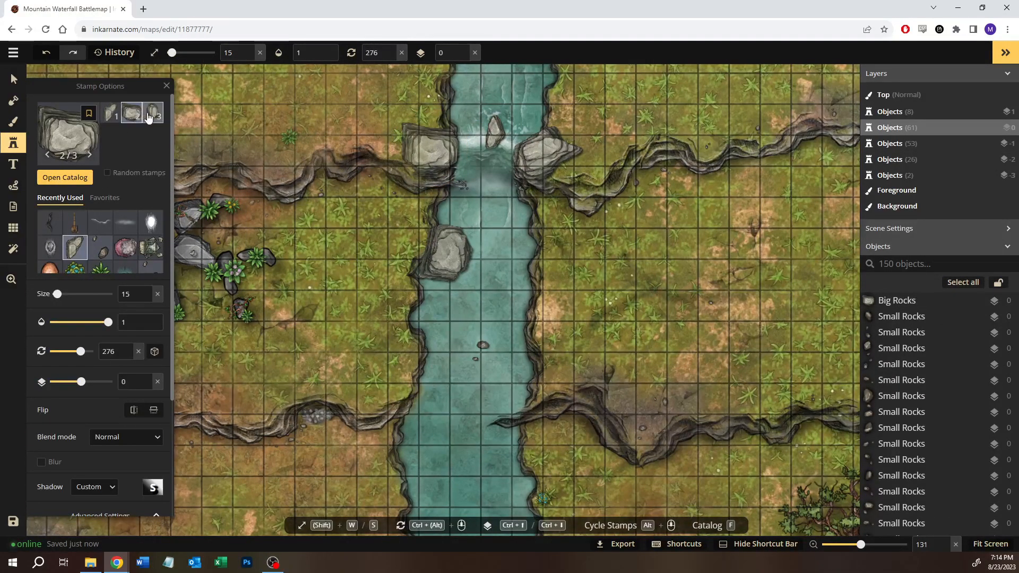
pyautogui.press('s')
pyautogui.scroll(-1, 408, 403)
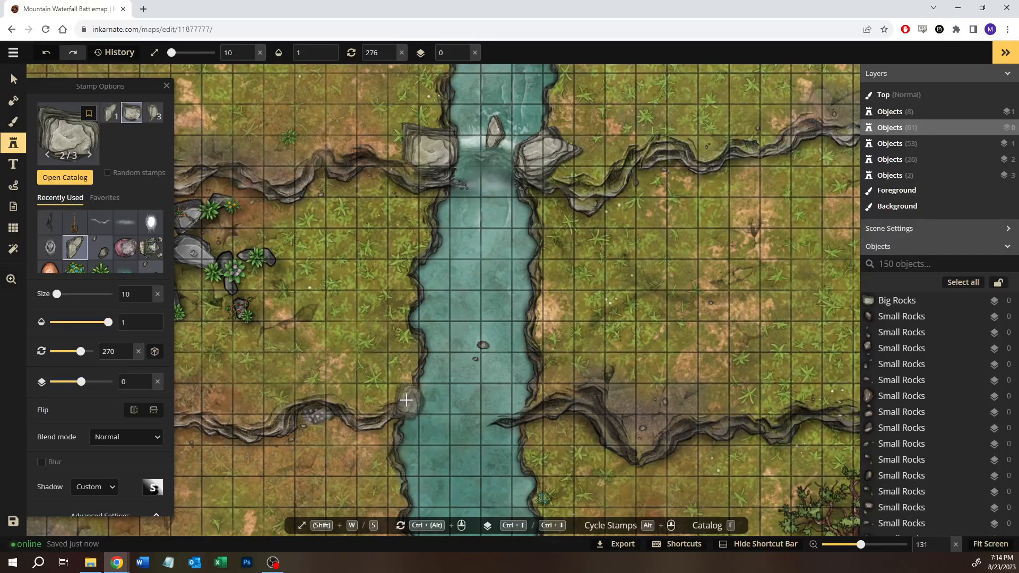
pyautogui.press('w')
pyautogui.press('w')
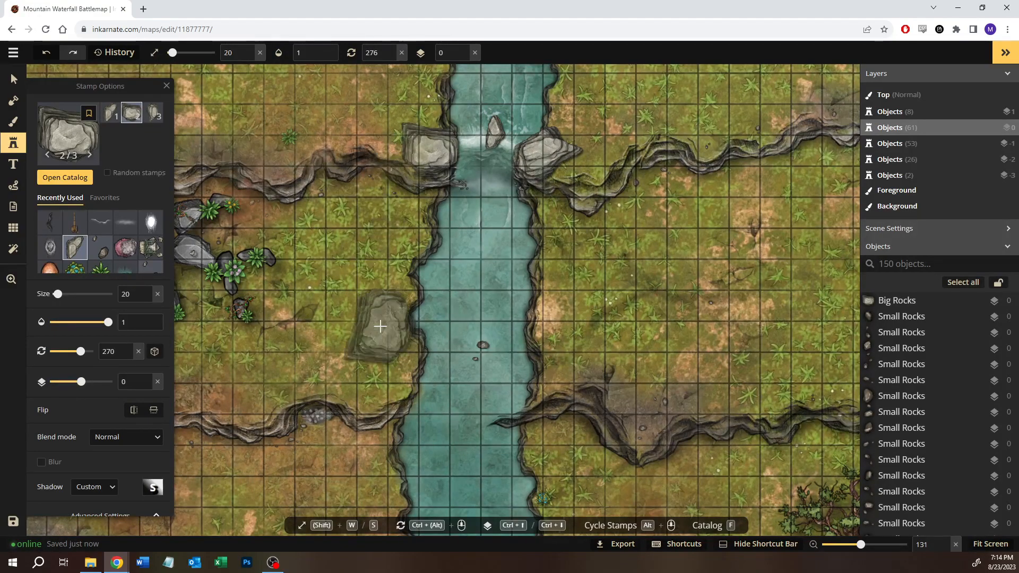
# Step: Reuse the left waterfall rock's settings with random rotation to place big rock variant 2, size 12, over the right middle cliff line's river end
pyautogui.press('v')
pyautogui.click(428, 151)
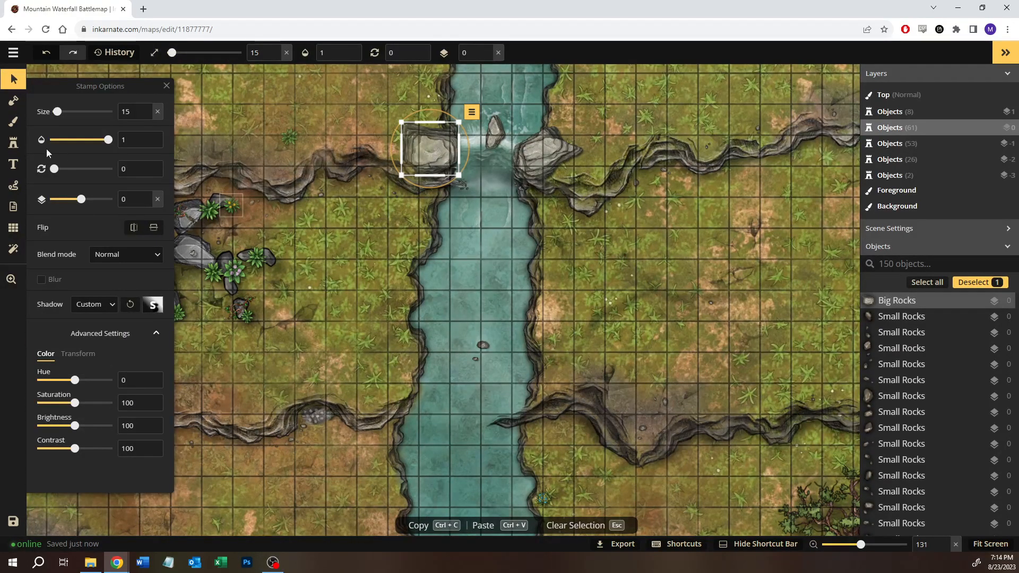
pyautogui.click(13, 143)
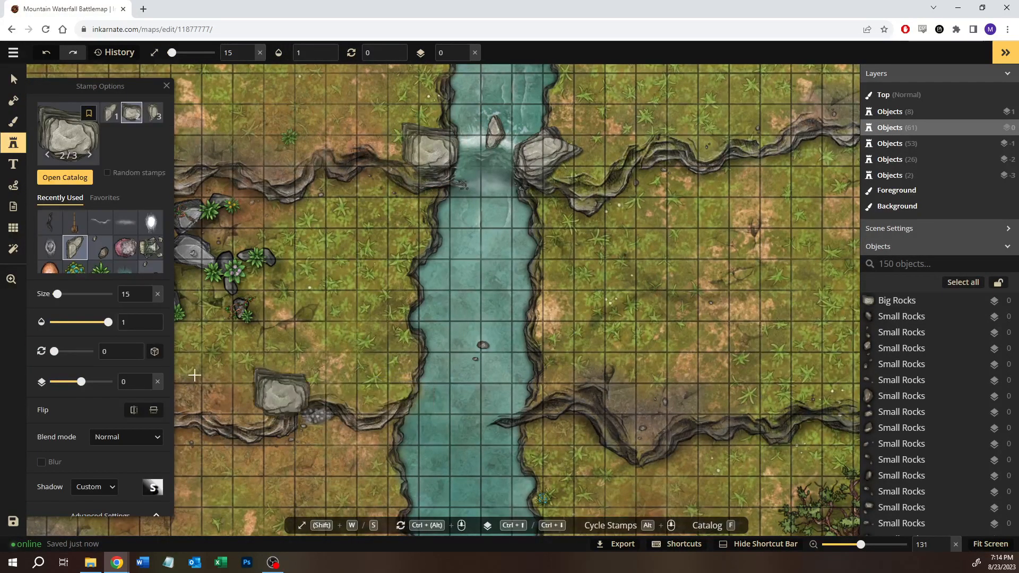
pyautogui.click(155, 352)
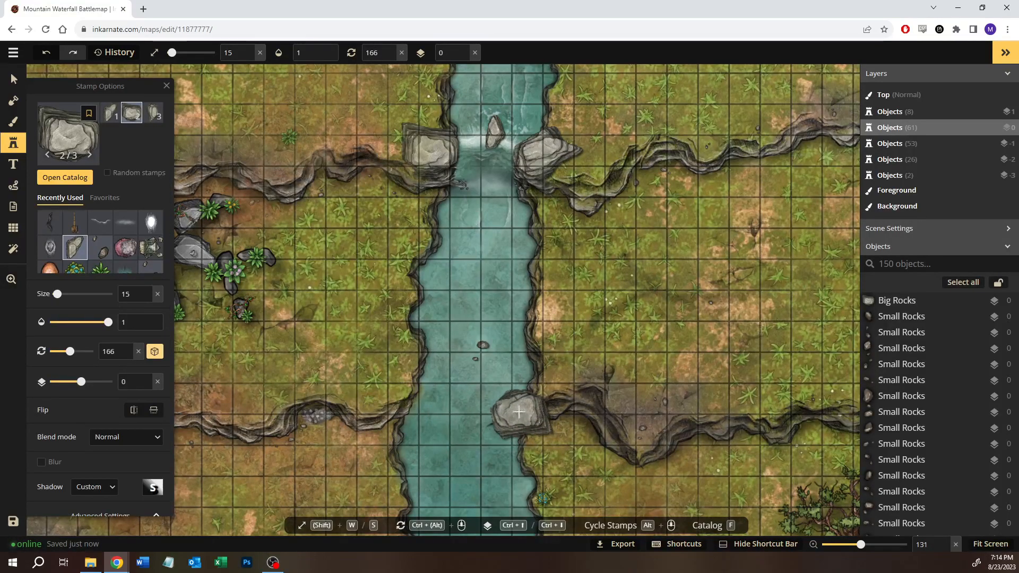
pyautogui.press('s')
pyautogui.press('s')
pyautogui.press('s')
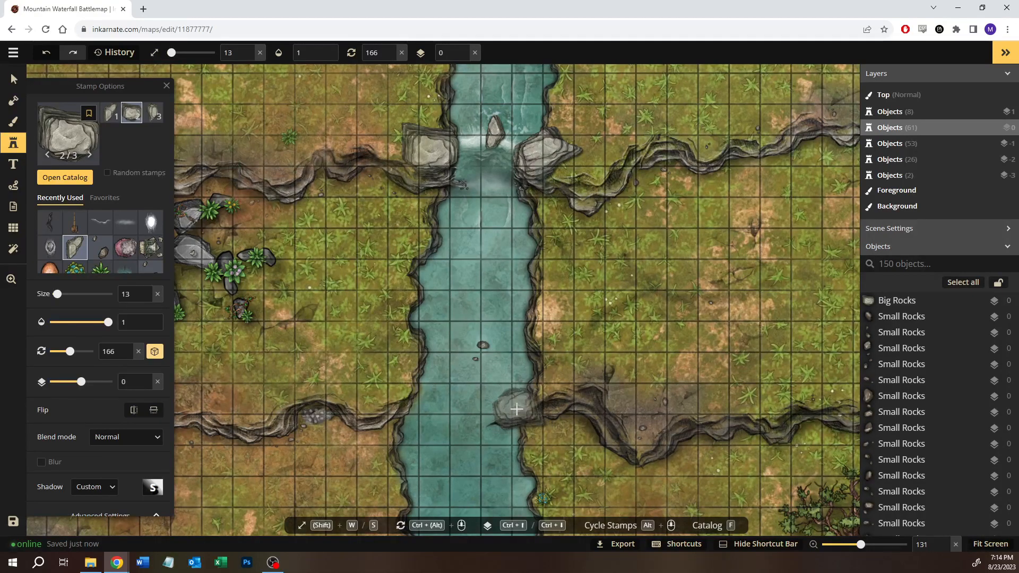
pyautogui.press('w')
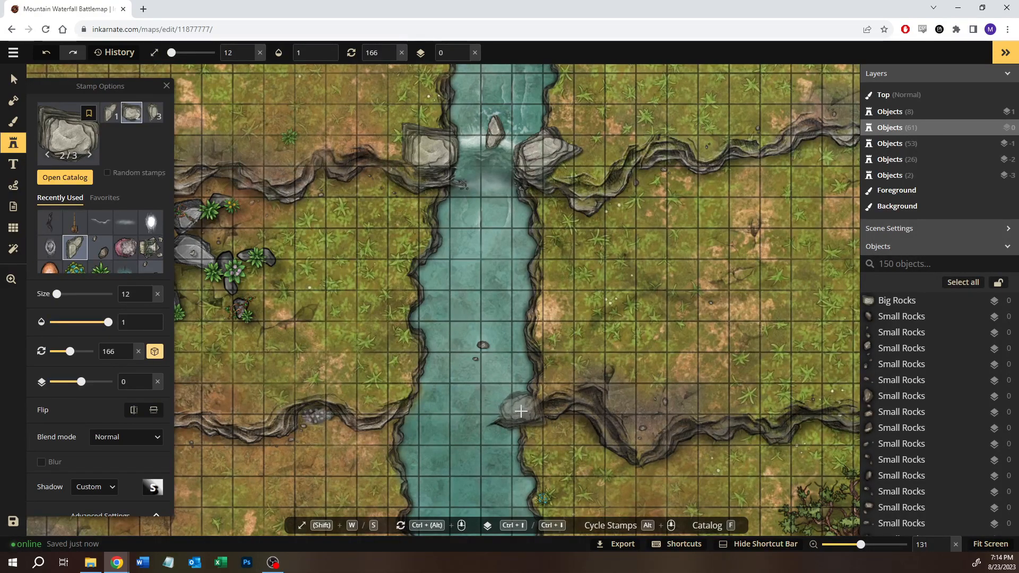
pyautogui.scroll(4, 516, 409)
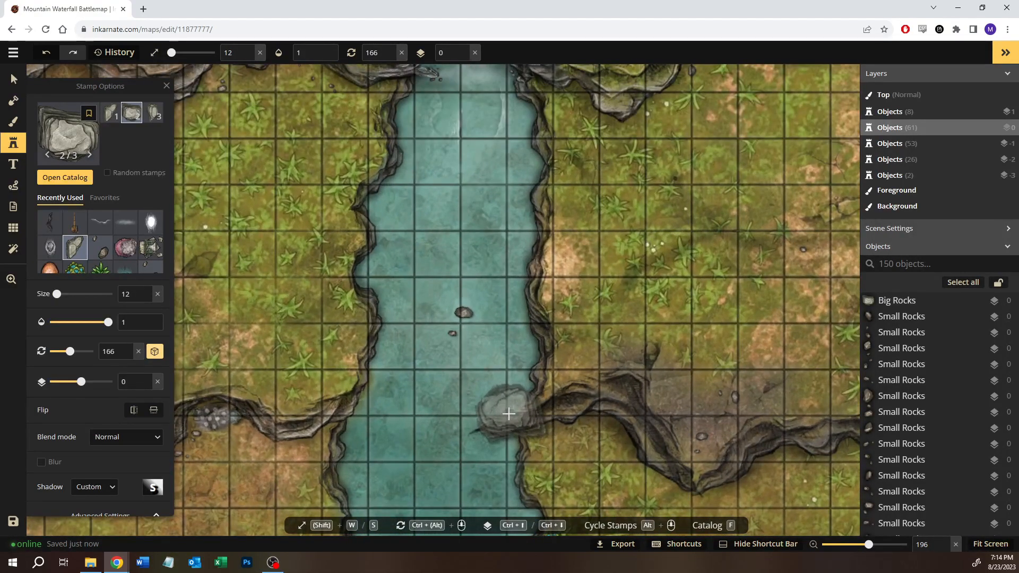
pyautogui.click(508, 414)
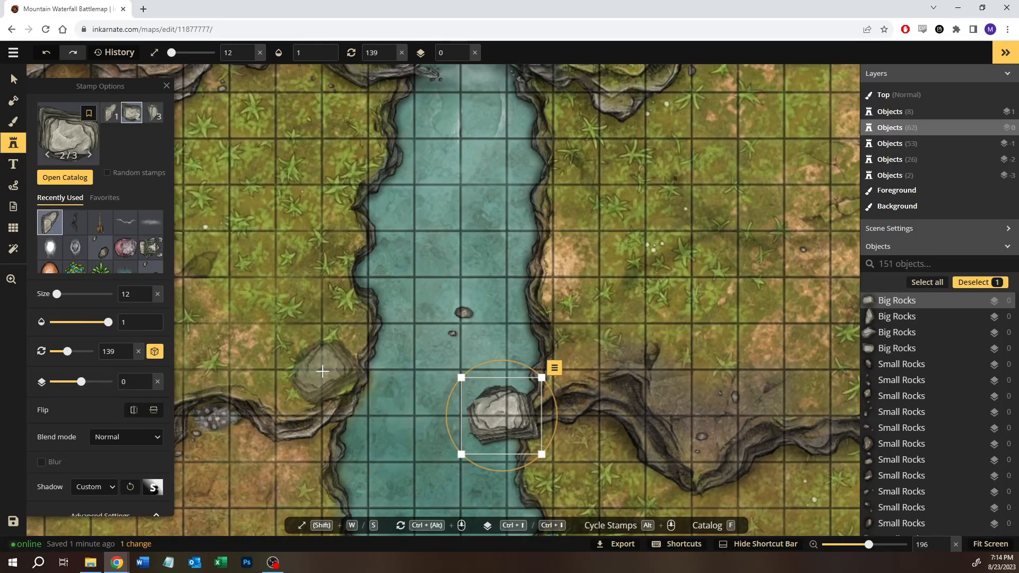
# Step: Set the newly placed rock's contrast to 113, brightness to 83 and saturation to 157
pyautogui.scroll(-3, 88, 434)
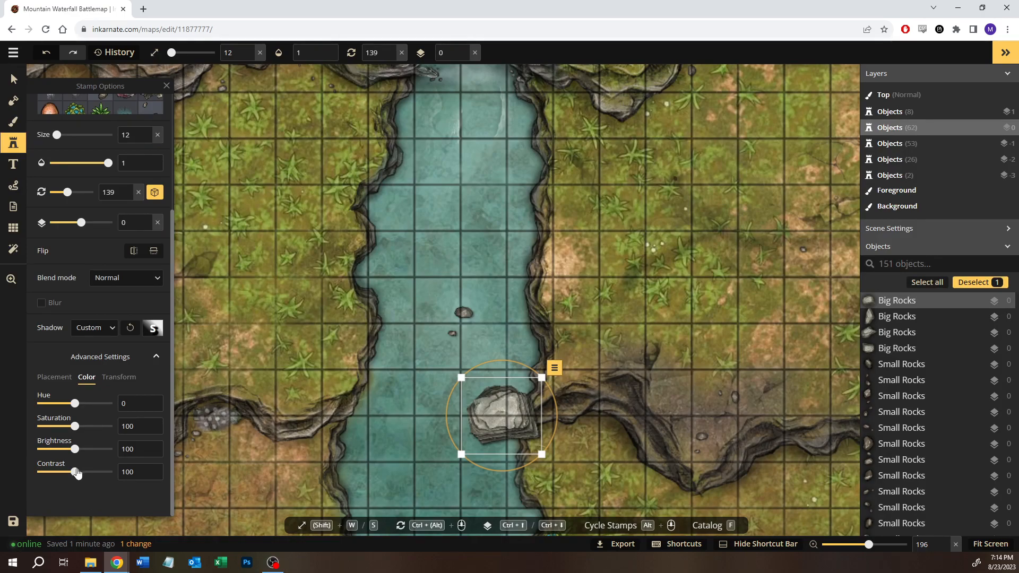
pyautogui.press('space')
pyautogui.moveTo(427, 265)
pyautogui.mouseDown()
pyautogui.moveTo(421, 398)
pyautogui.moveTo(425, 262)
pyautogui.mouseUp()
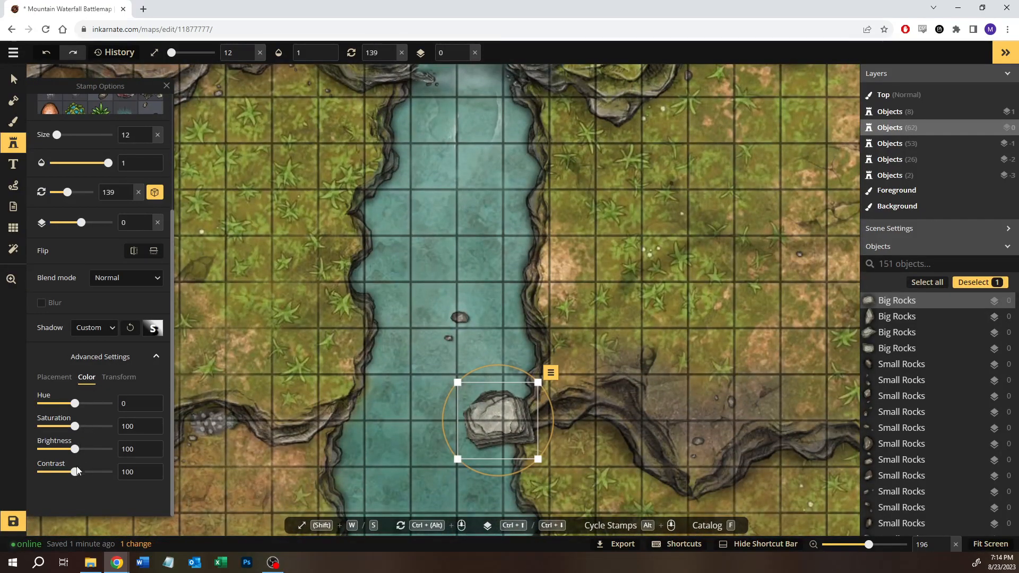
pyautogui.moveTo(69, 478); pyautogui.dragTo(70, 452)
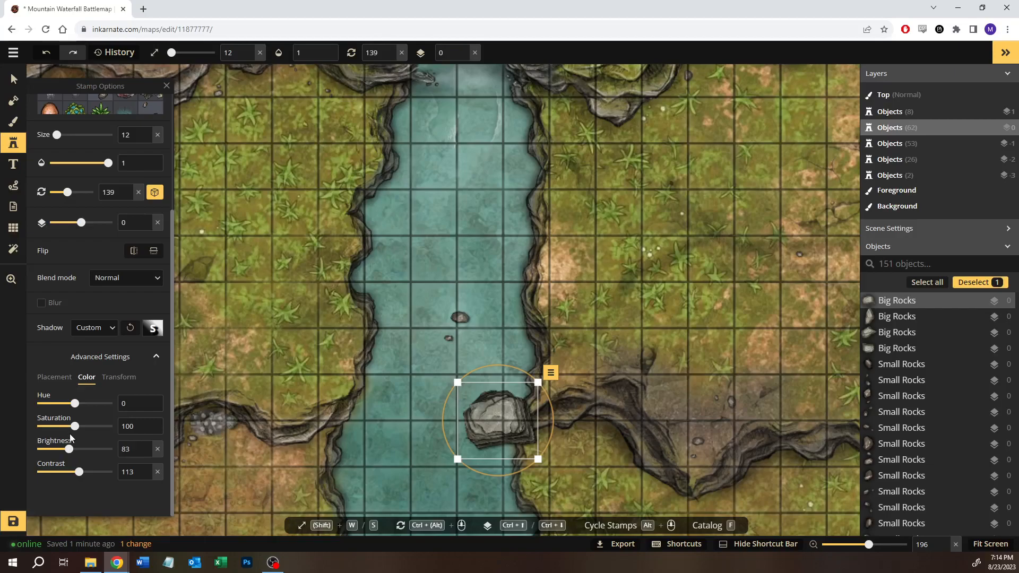
pyautogui.moveTo(74, 427); pyautogui.dragTo(95, 432)
pyautogui.press('space')
pyautogui.moveTo(446, 155); pyautogui.dragTo(444, 265)
pyautogui.moveTo(392, 358); pyautogui.dragTo(396, 224)
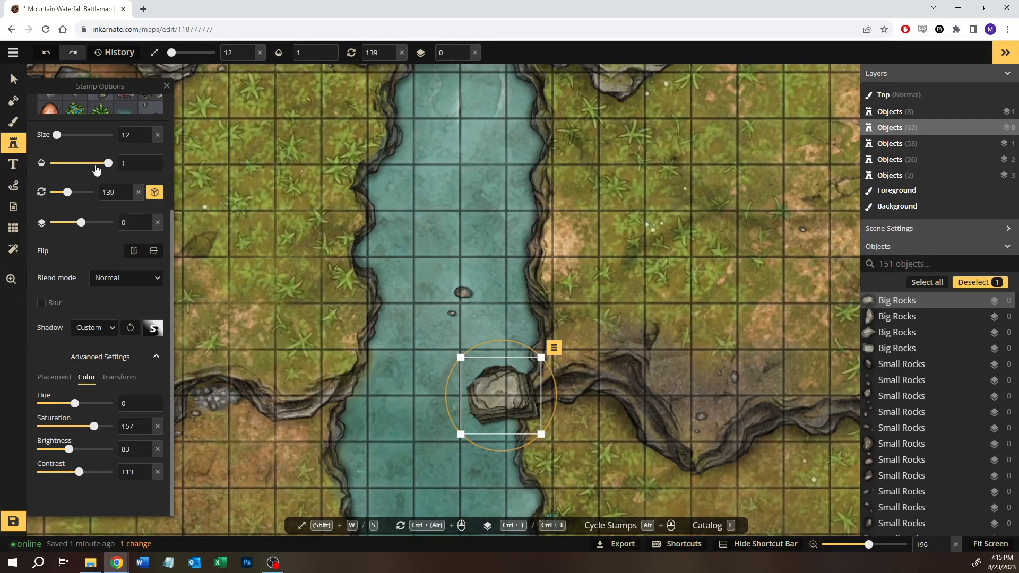
# Step: Place big rock variant 1 at size 12, rotated to 182, where the middle cliff line meets the left bank
pyautogui.scroll(3, 158, 233)
pyautogui.click(152, 115)
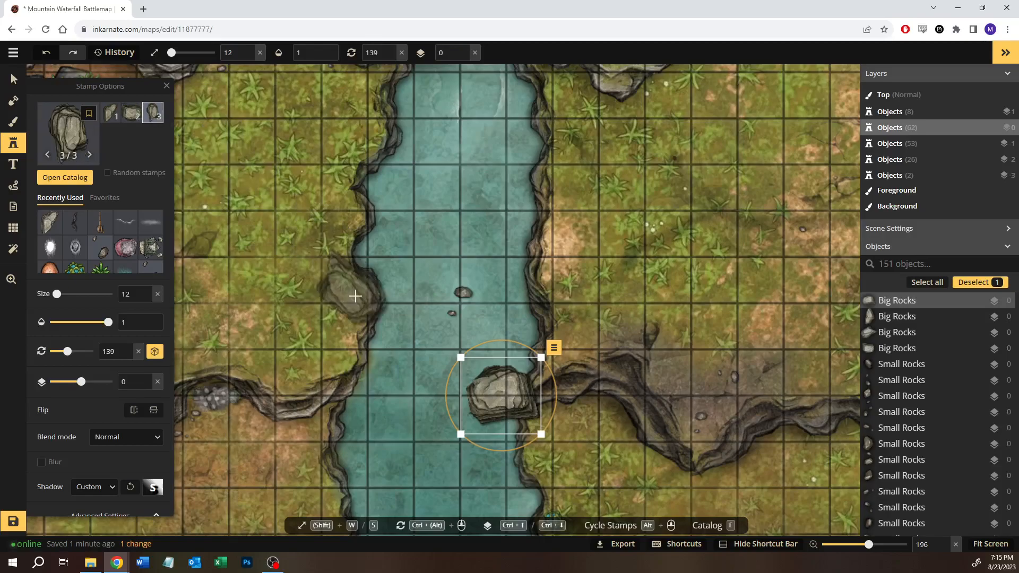
pyautogui.moveTo(379, 127); pyautogui.dragTo(400, 207)
pyautogui.click(112, 114)
pyautogui.moveTo(366, 451); pyautogui.dragTo(388, 331)
pyautogui.click(388, 332)
pyautogui.moveTo(415, 293); pyautogui.dragTo(427, 299)
pyautogui.moveTo(397, 332); pyautogui.dragTo(400, 333)
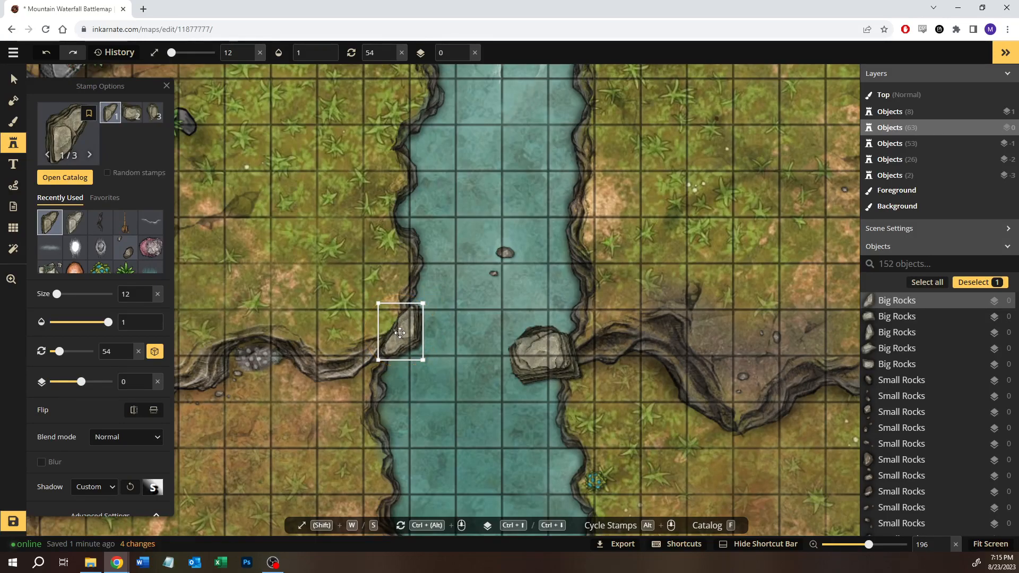
# Step: Nudge the left bank rock slightly upward against the cliff and clear the selection
pyautogui.press('space')
pyautogui.moveTo(456, 263); pyautogui.dragTo(446, 308)
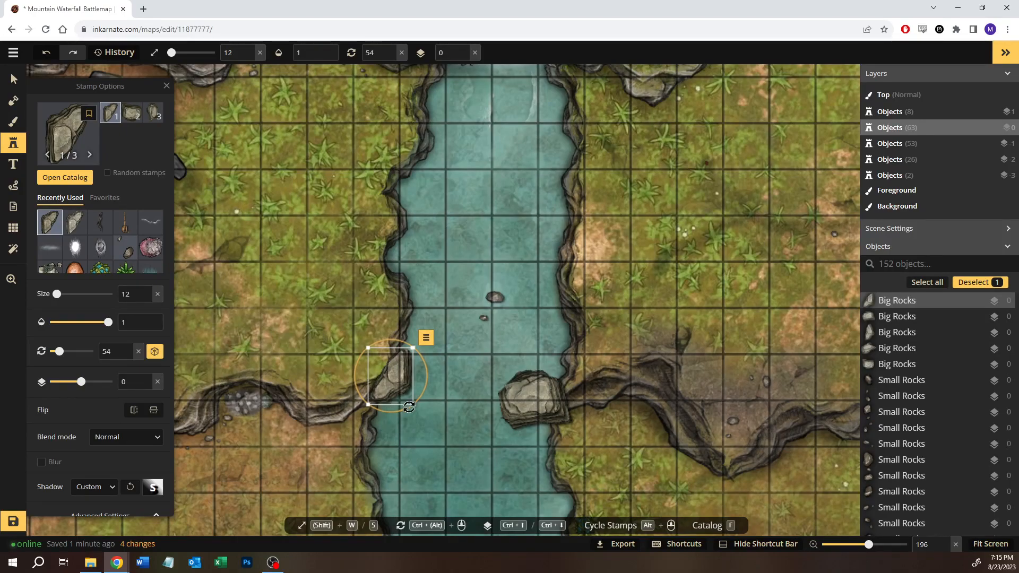
pyautogui.moveTo(400, 386)
pyautogui.mouseDown()
pyautogui.moveTo(391, 372)
pyautogui.moveTo(407, 424)
pyautogui.moveTo(397, 366)
pyautogui.moveTo(397, 377)
pyautogui.mouseUp()
pyautogui.click(15, 80)
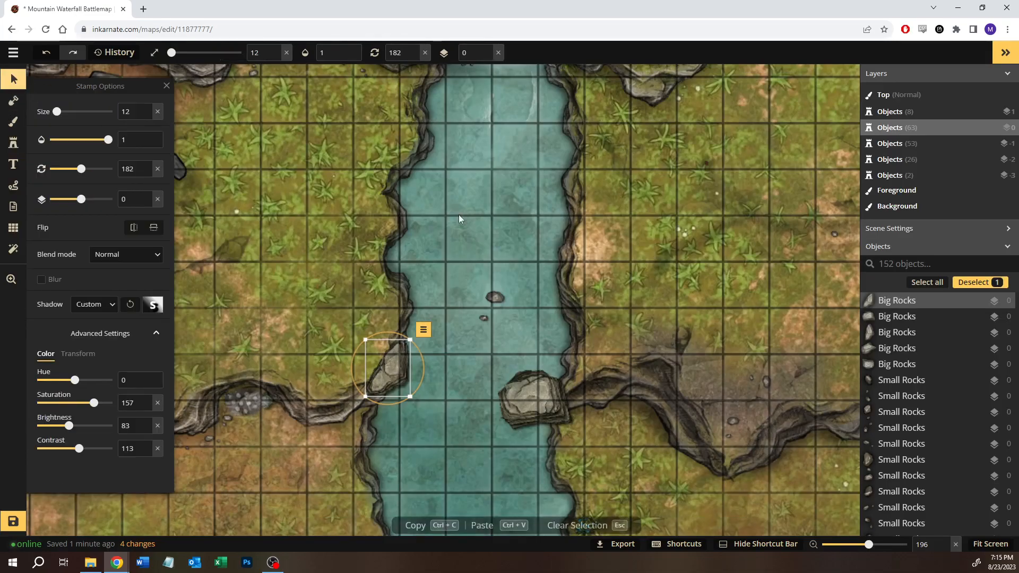
pyautogui.click(482, 215)
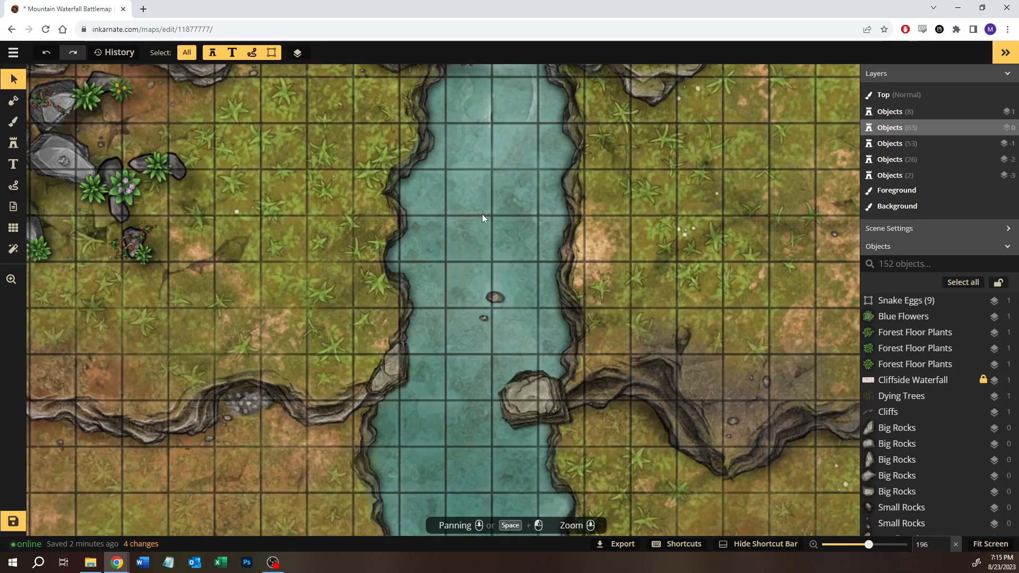
pyautogui.scroll(-2, 483, 230)
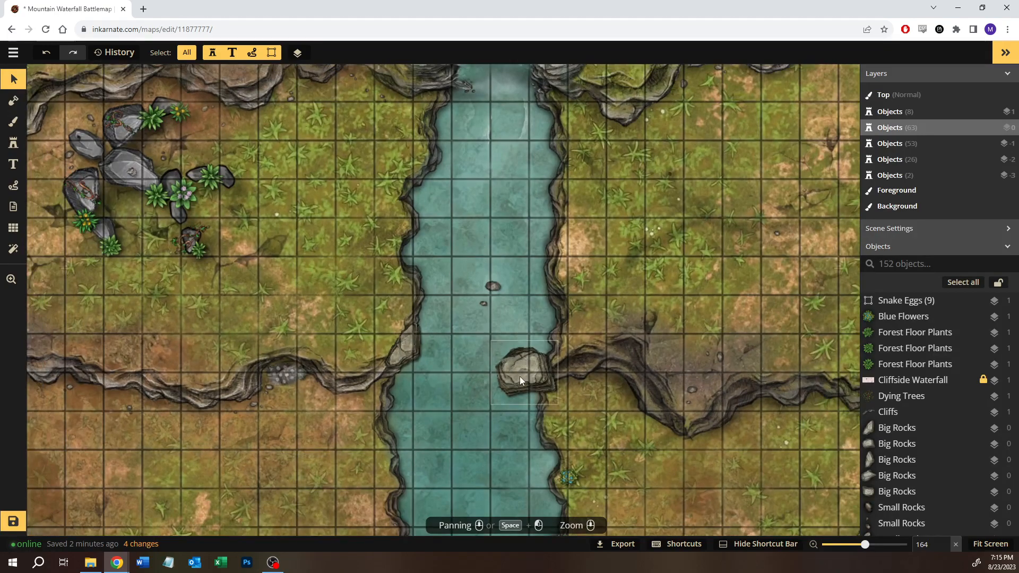
pyautogui.click(531, 372)
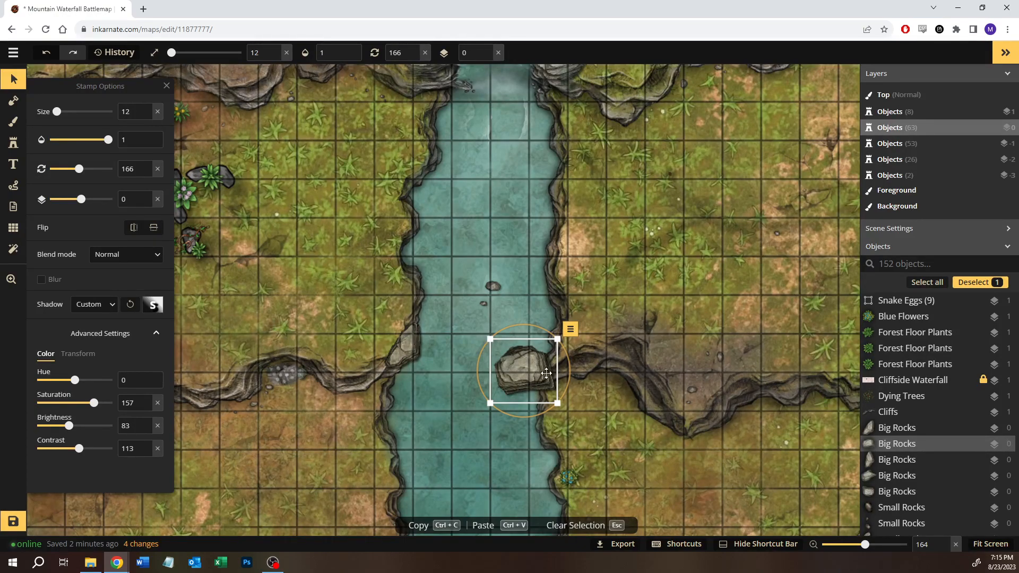
pyautogui.click(20, 151)
pyautogui.press('space')
pyautogui.moveTo(525, 186); pyautogui.dragTo(623, 221)
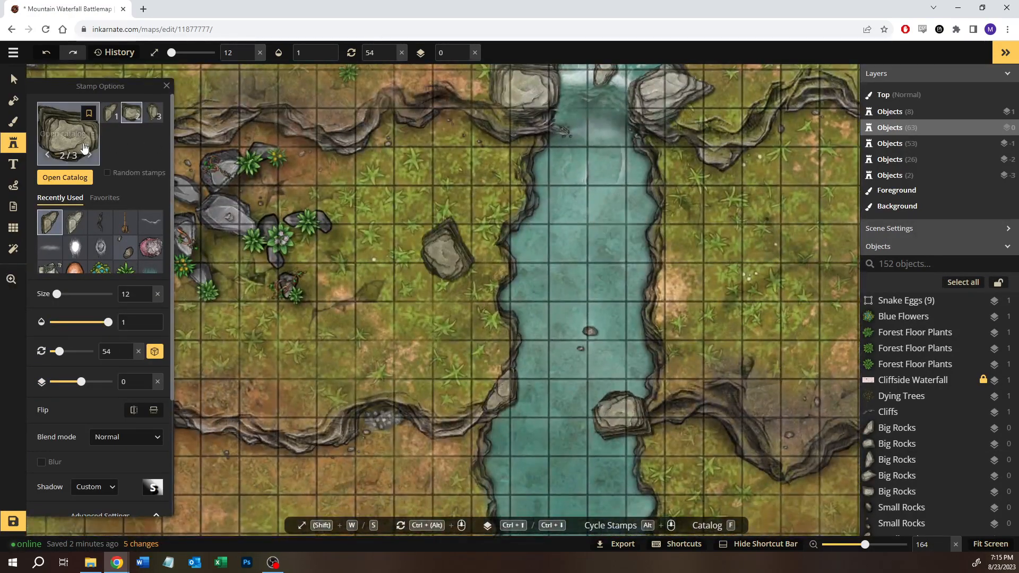
# Step: Reuse the grey boulder beside the plants as a stamp and place one at size 45 in the river between the two bank rocks
pyautogui.click(13, 78)
pyautogui.click(210, 214)
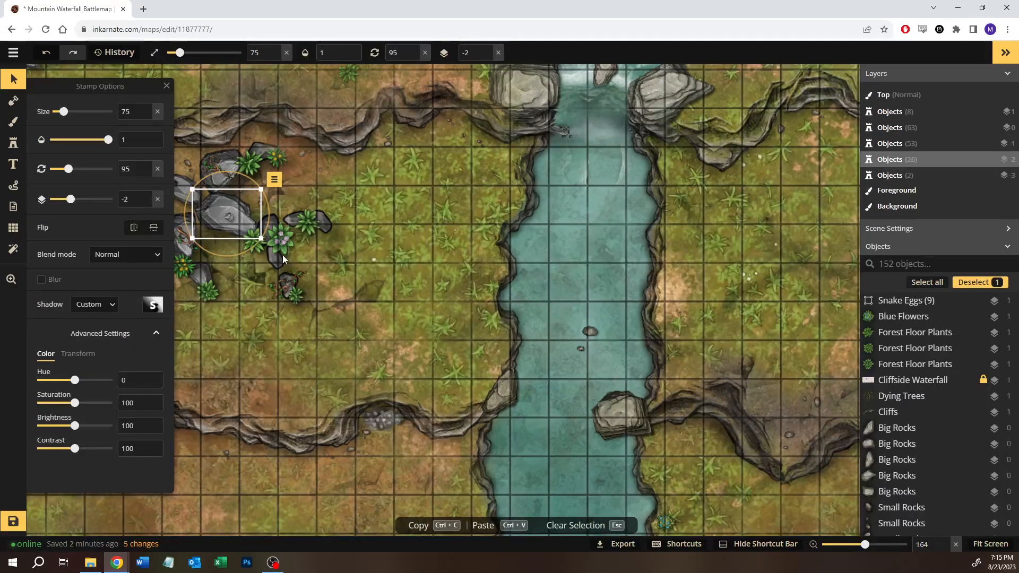
pyautogui.click(13, 143)
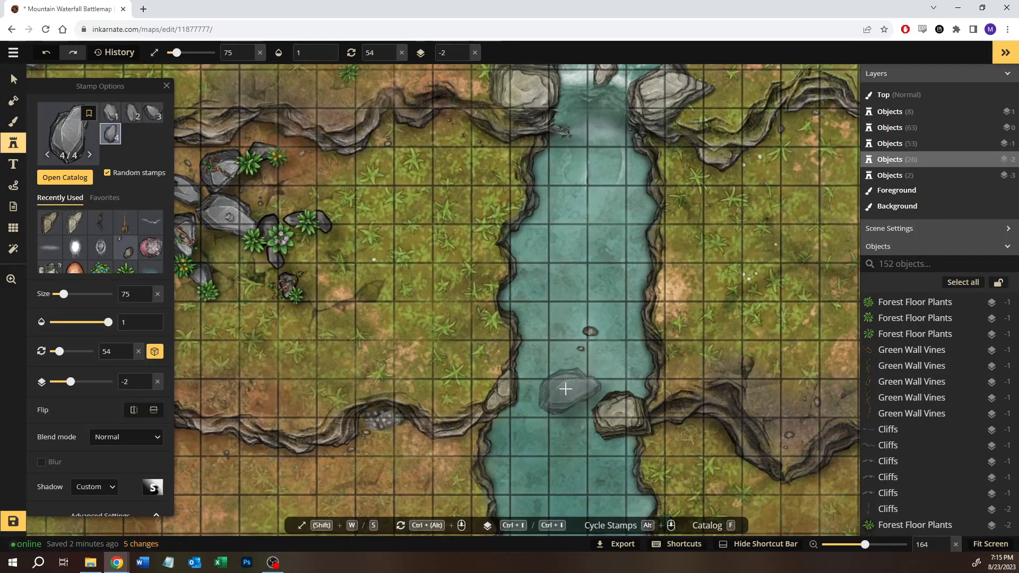
pyautogui.press('s')
pyautogui.press('s')
pyautogui.press('s')
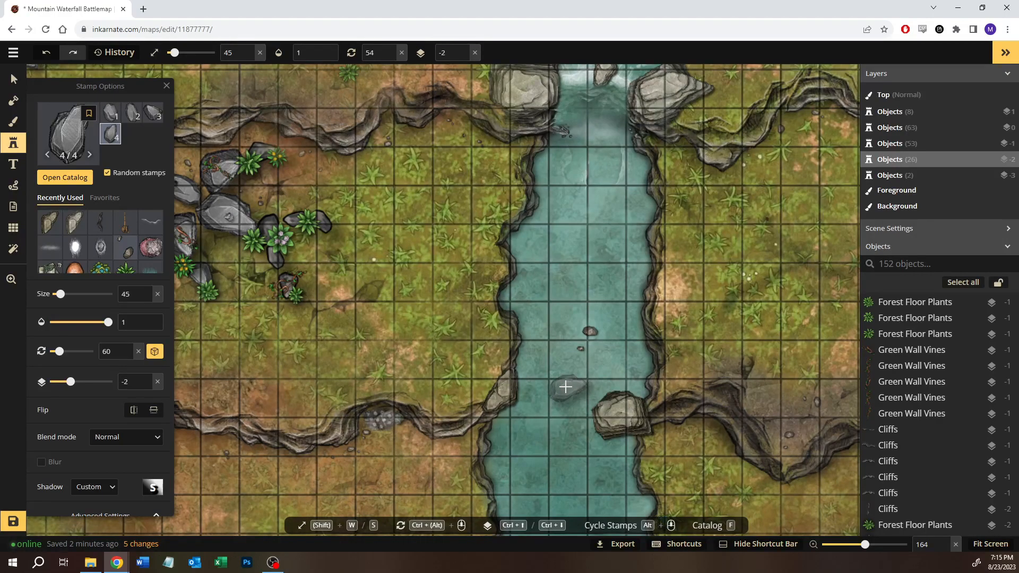
pyautogui.click(562, 387)
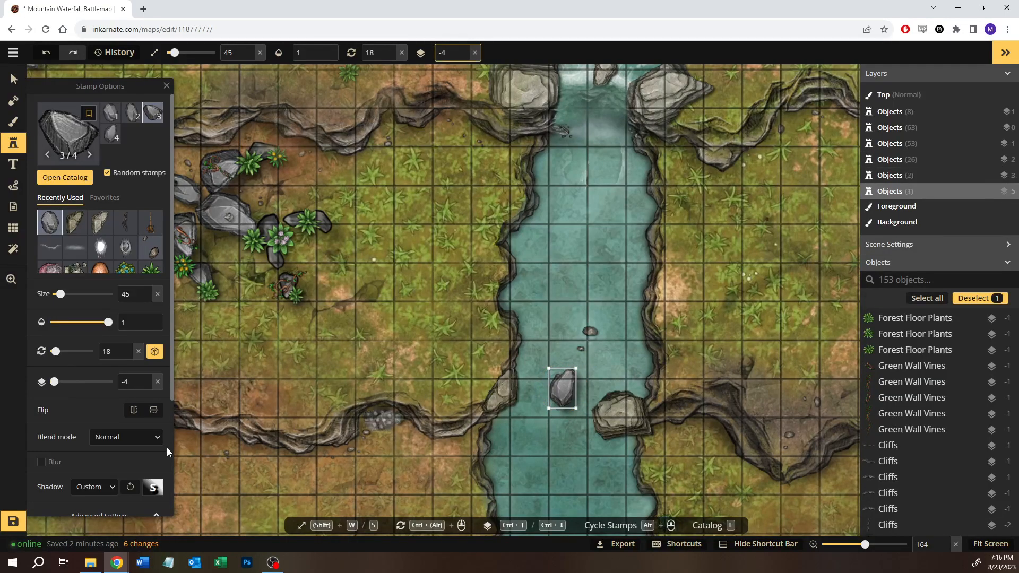
# Step: Raise the newly placed river boulder to layer 0 and clear the selection
pyautogui.hotkey('ctrl', 'Up')
pyautogui.hotkey('ctrl', 'Up')
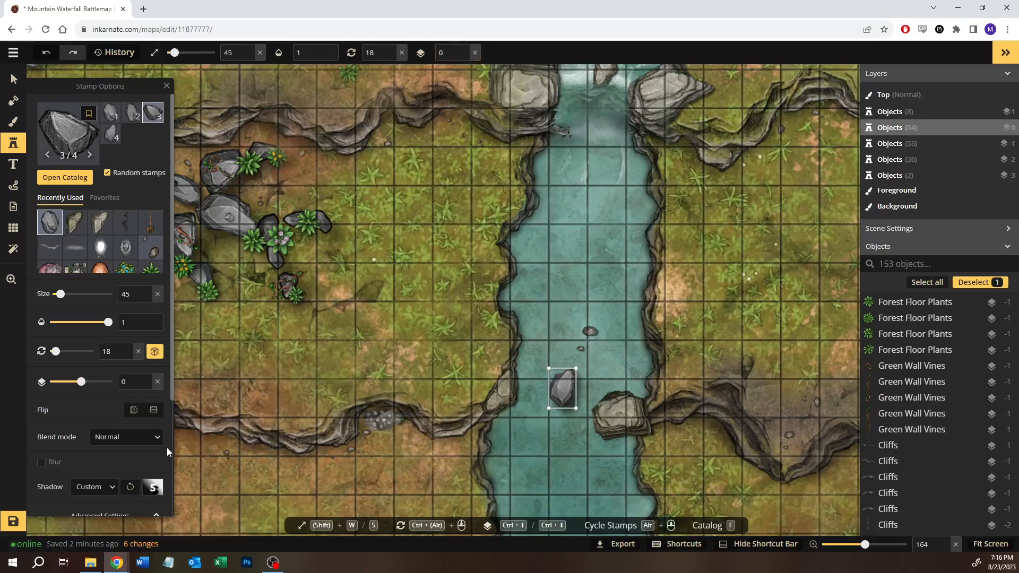
pyautogui.scroll(5, 458, 442)
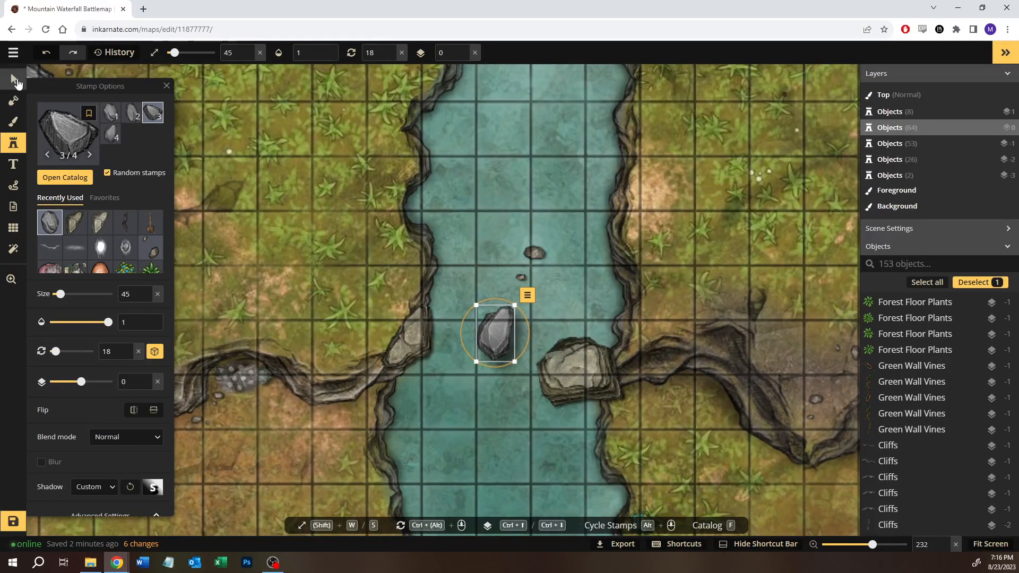
pyautogui.click(18, 83)
pyautogui.click(571, 216)
# Step: Copy the left splash of the upper waterfall and fit it between the left bank rock and the boulder, rotated to 5
pyautogui.moveTo(563, 183); pyautogui.dragTo(529, 397)
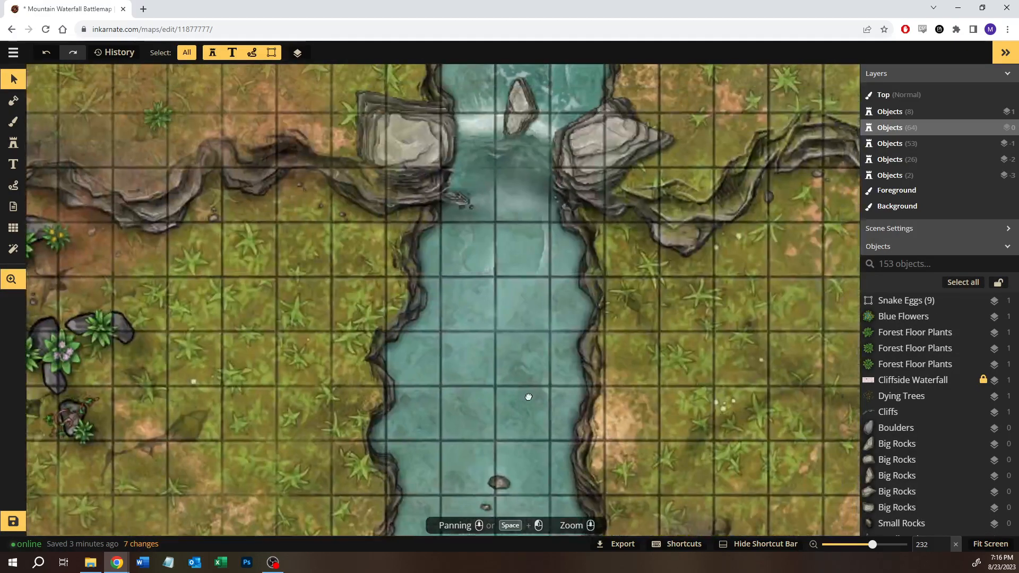
pyautogui.click(483, 124)
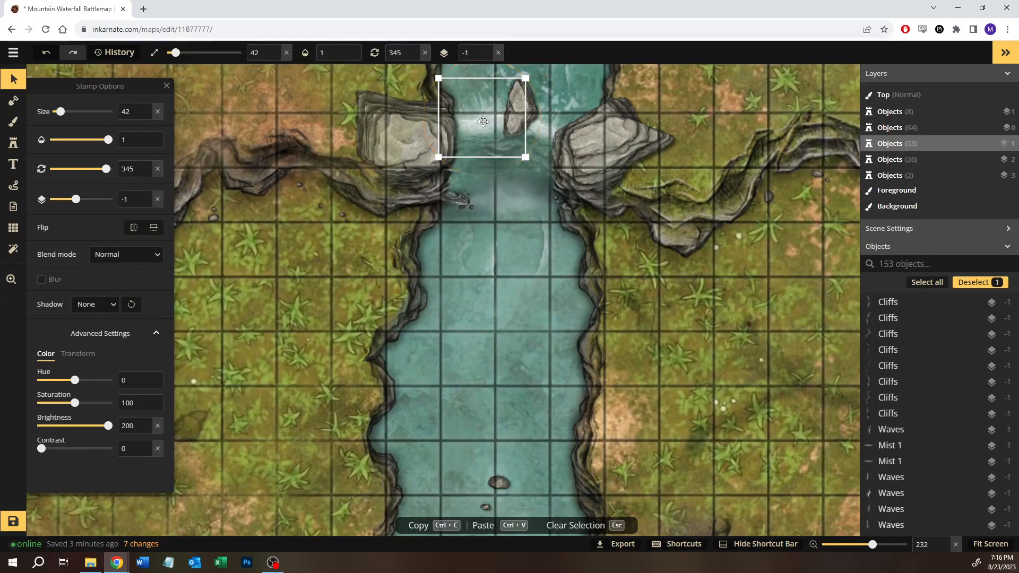
pyautogui.click(465, 393)
pyautogui.moveTo(462, 425); pyautogui.dragTo(530, 208)
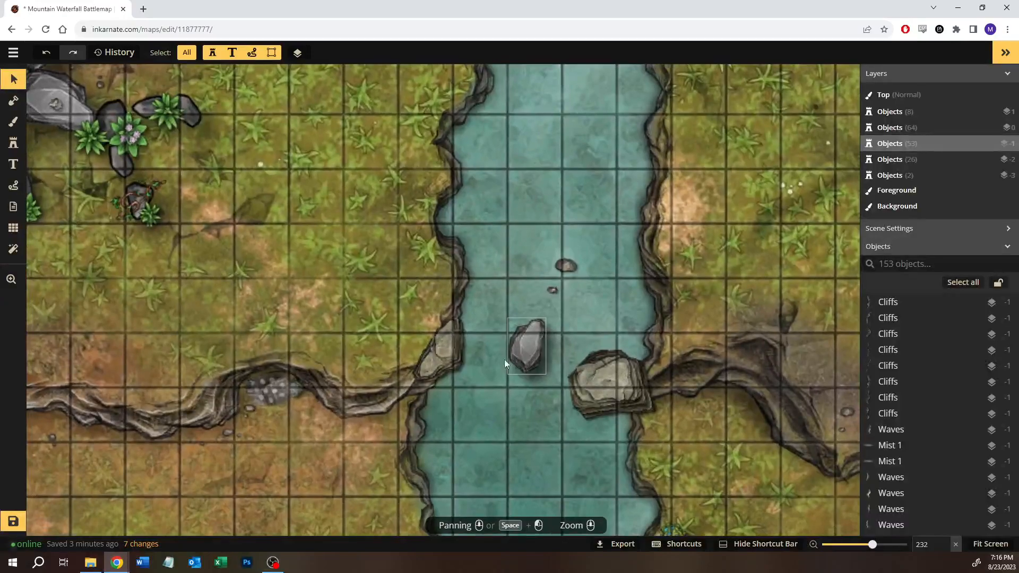
pyautogui.hotkey('ctrl', 'v')
pyautogui.moveTo(506, 308); pyautogui.dragTo(525, 318)
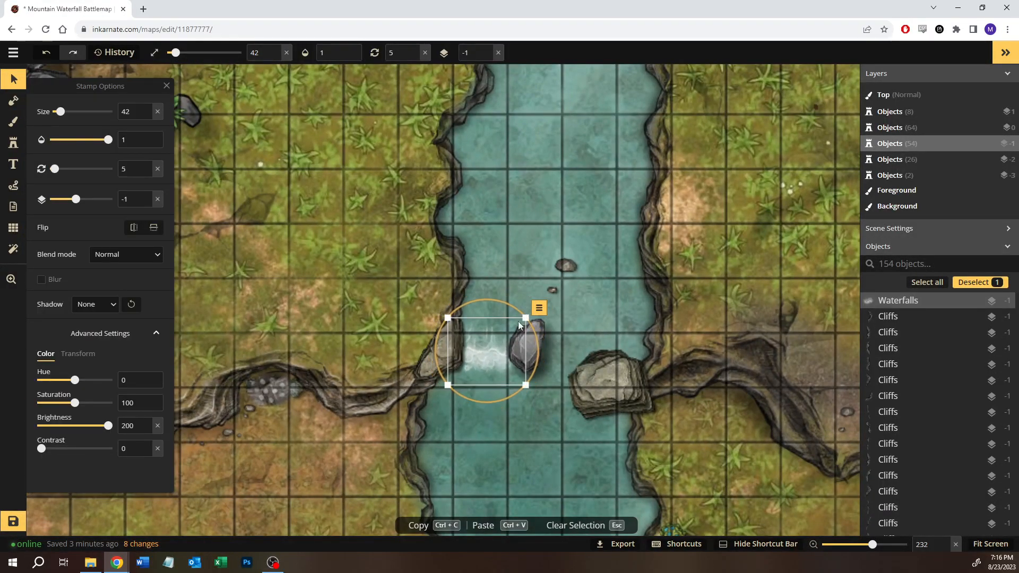
pyautogui.click(496, 405)
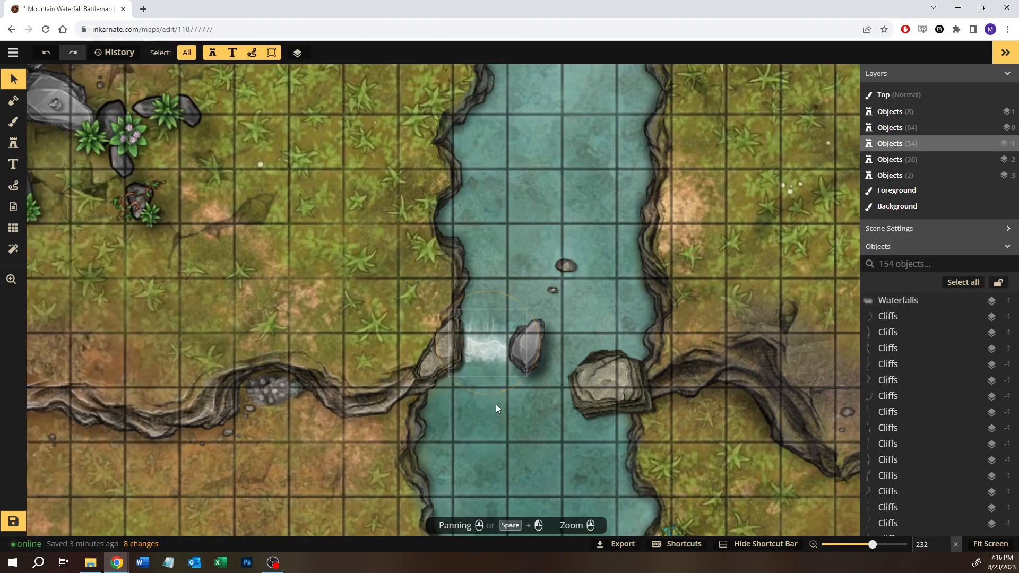
# Step: Copy the right splash of the upper waterfall, size 32, and fit it between the boulder and the right bank rock
pyautogui.moveTo(601, 196); pyautogui.dragTo(474, 391)
pyautogui.moveTo(472, 256); pyautogui.dragTo(464, 304)
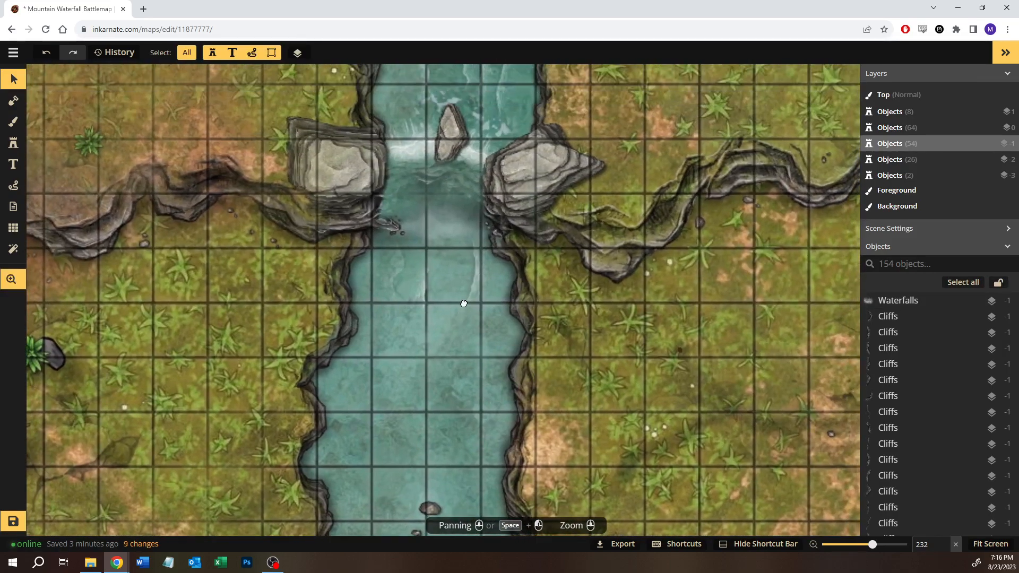
pyautogui.click(480, 161)
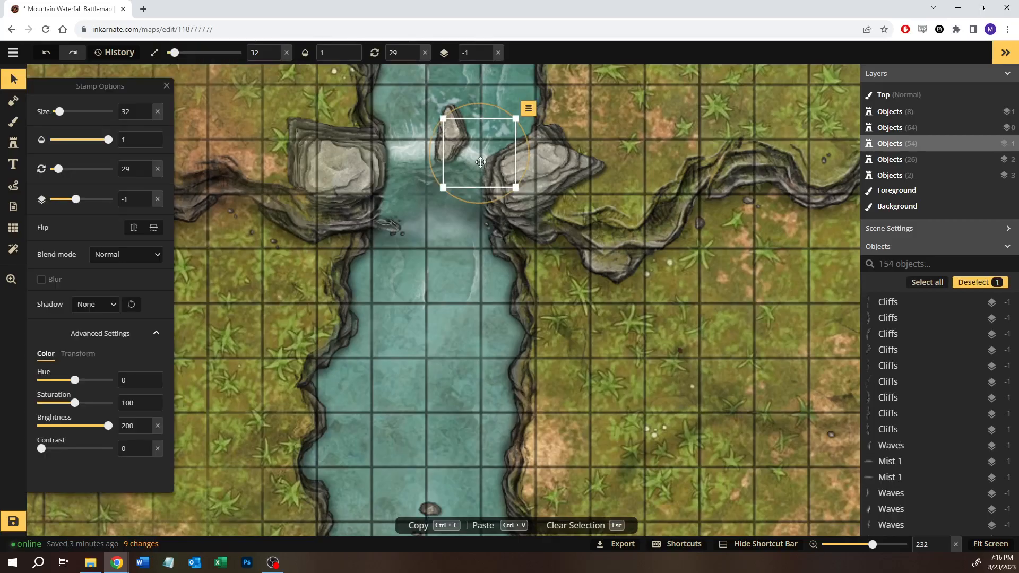
pyautogui.click(476, 347)
pyautogui.click(452, 409)
pyautogui.moveTo(447, 425); pyautogui.dragTo(477, 243)
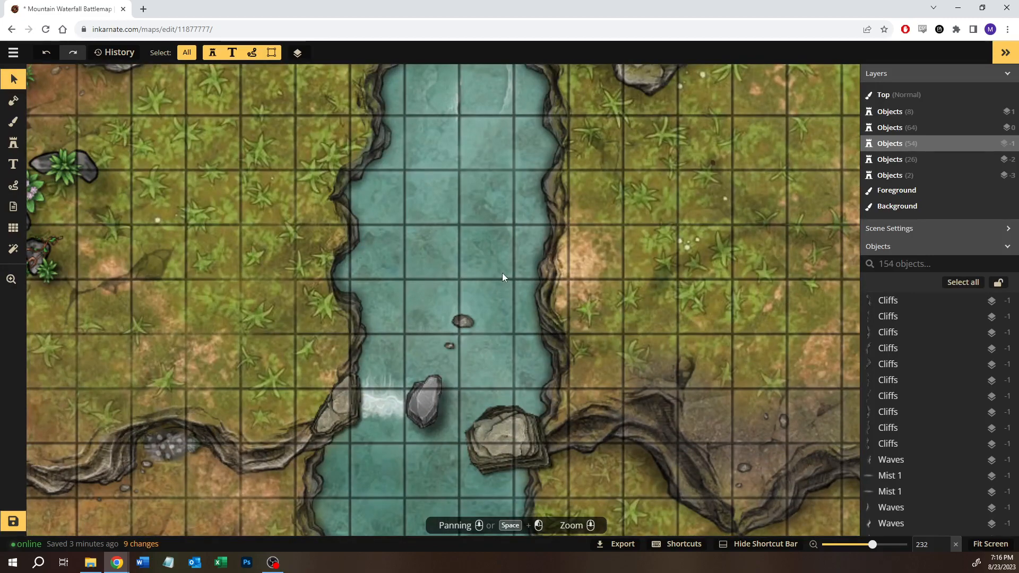
pyautogui.hotkey('ctrl', 'v')
pyautogui.moveTo(509, 275); pyautogui.dragTo(462, 421)
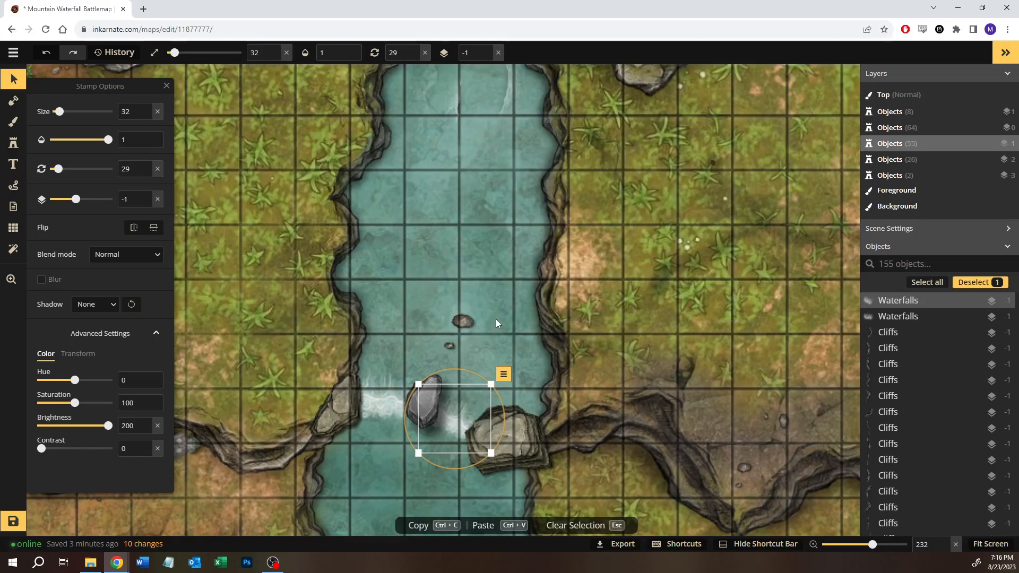
pyautogui.click(496, 318)
# Step: Compare the shadow type and custom shadow settings of the river boulder and the right bank rock
pyautogui.click(418, 403)
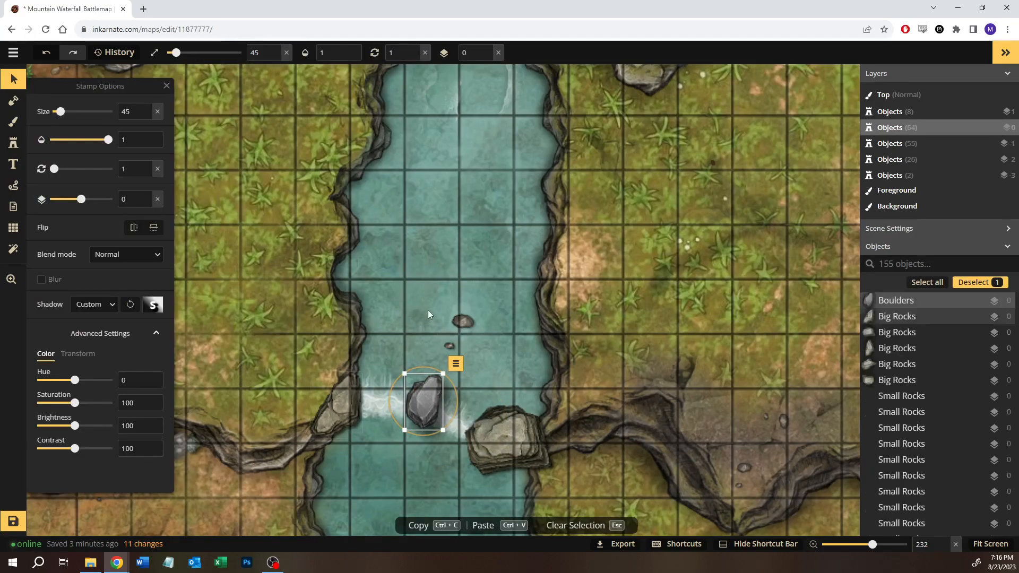
pyautogui.click(486, 445)
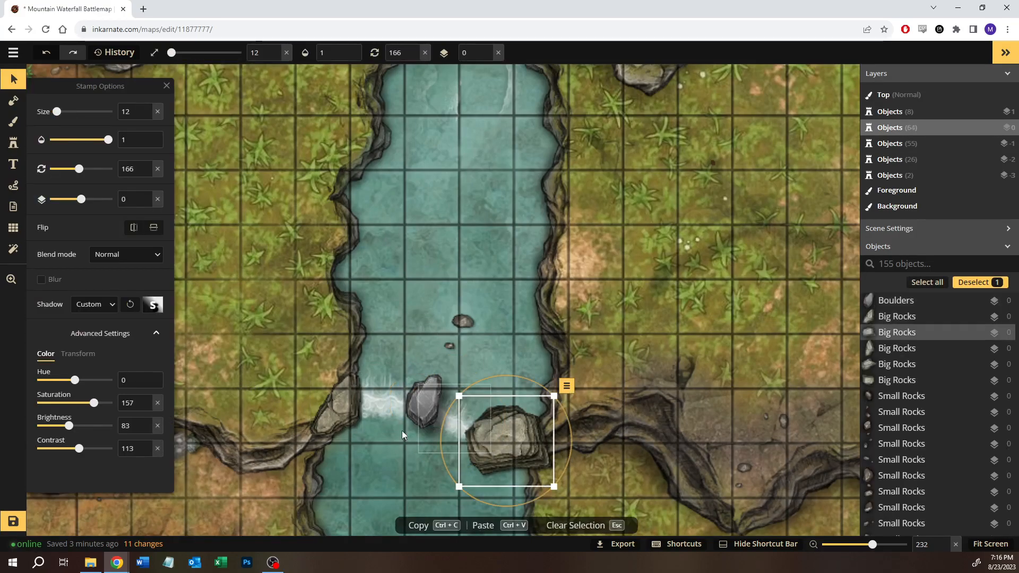
pyautogui.click(434, 417)
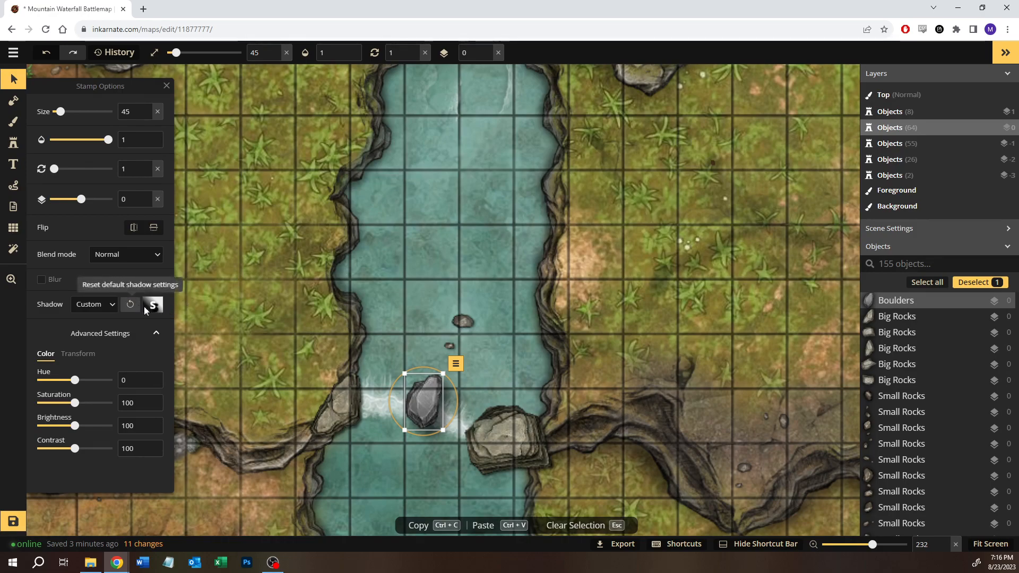
pyautogui.click(493, 422)
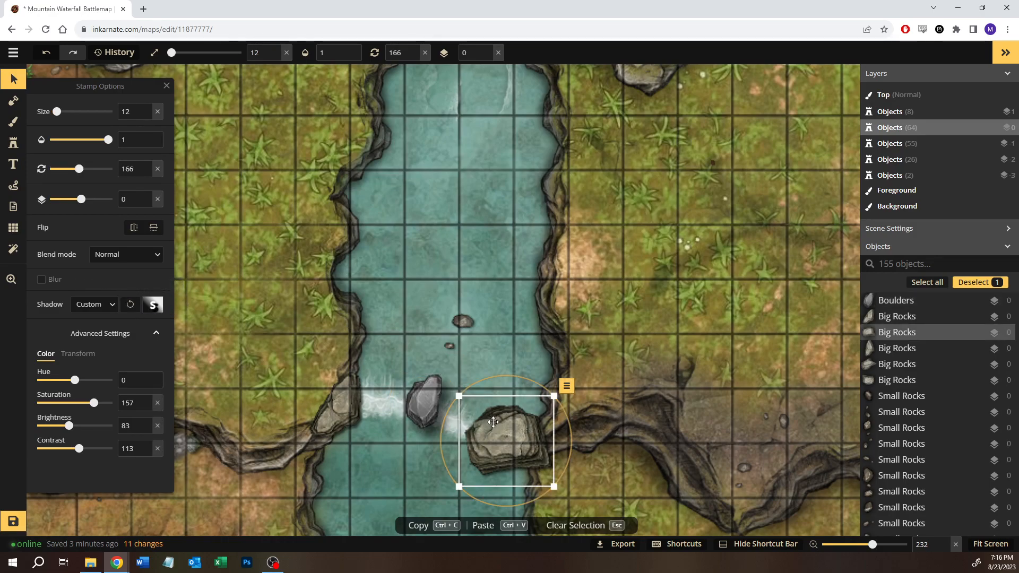
pyautogui.click(90, 307)
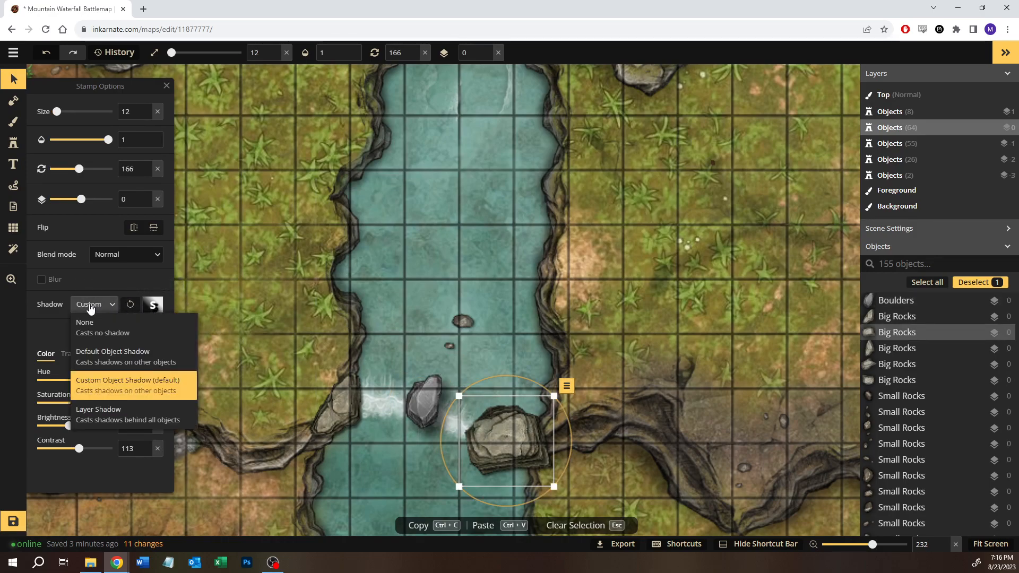
pyautogui.click(91, 308)
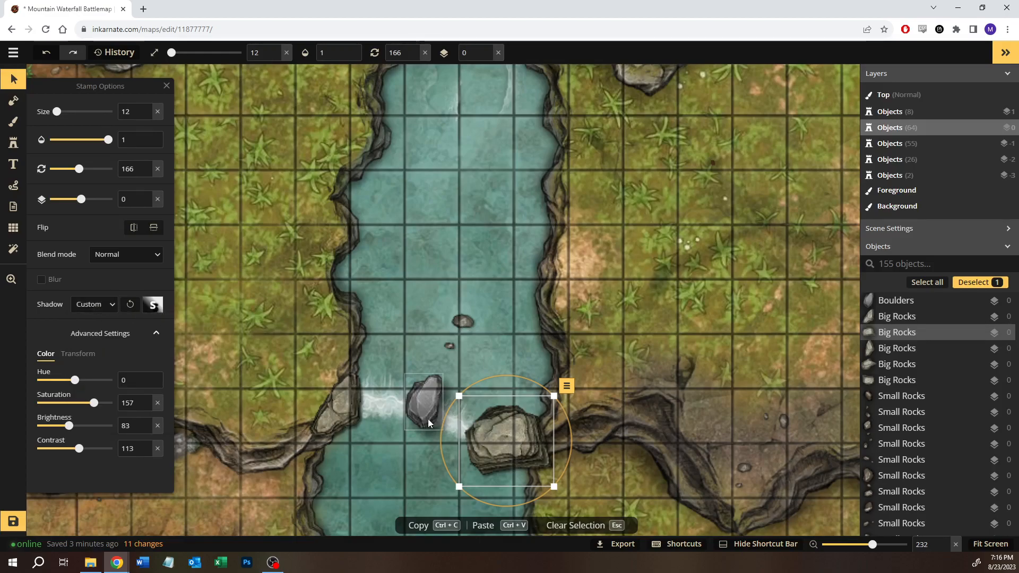
pyautogui.click(428, 406)
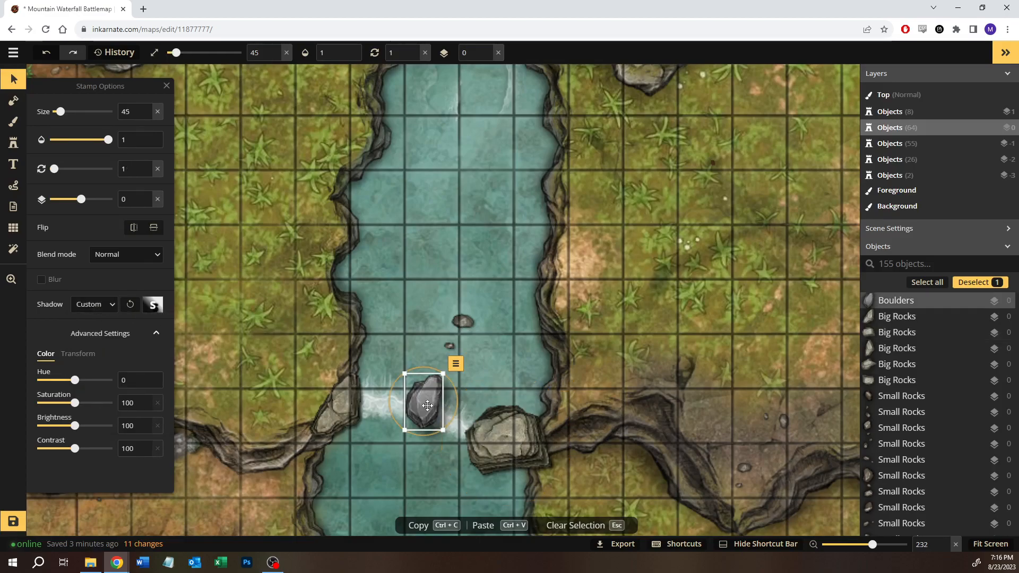
pyautogui.click(96, 314)
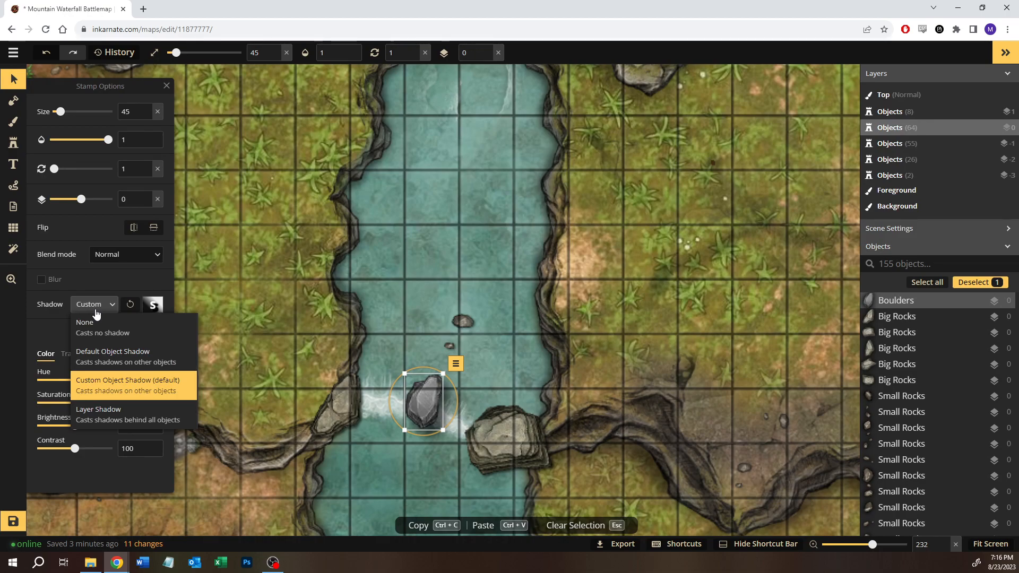
pyautogui.click(514, 441)
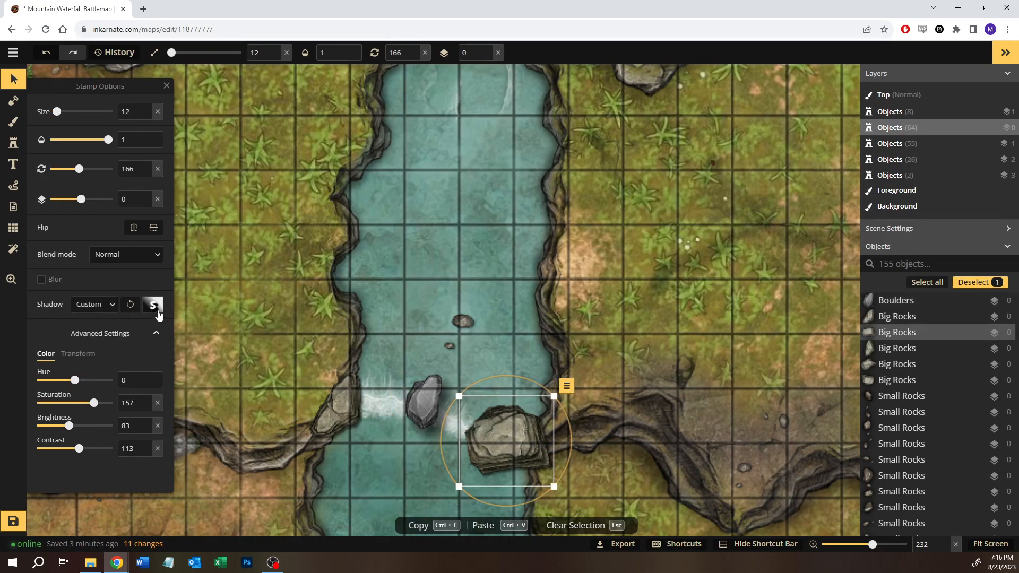
pyautogui.click(157, 312)
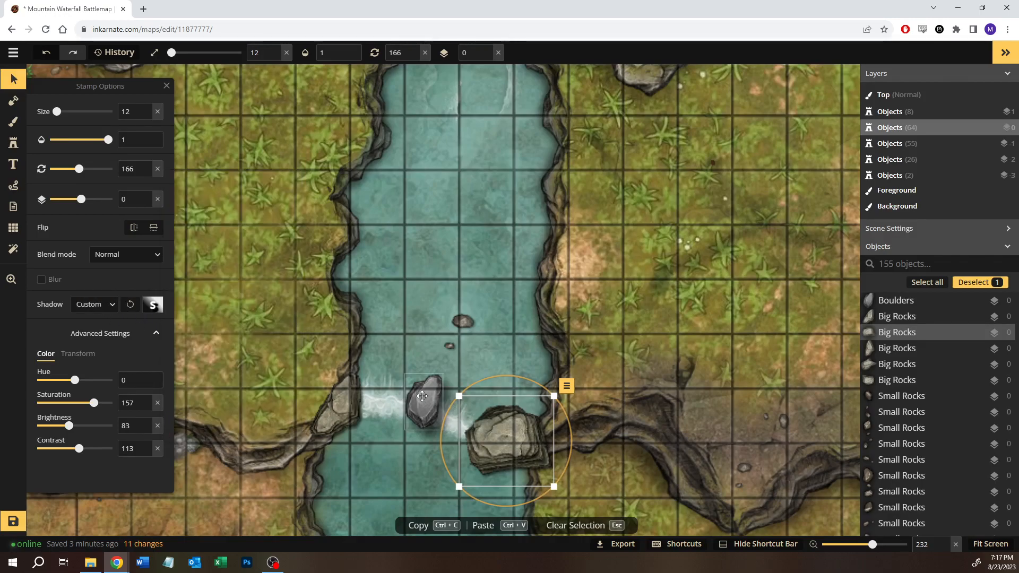
# Step: Set the river boulder's custom shadow intensity to 0.33 and clear the selection
pyautogui.click(422, 396)
pyautogui.click(156, 308)
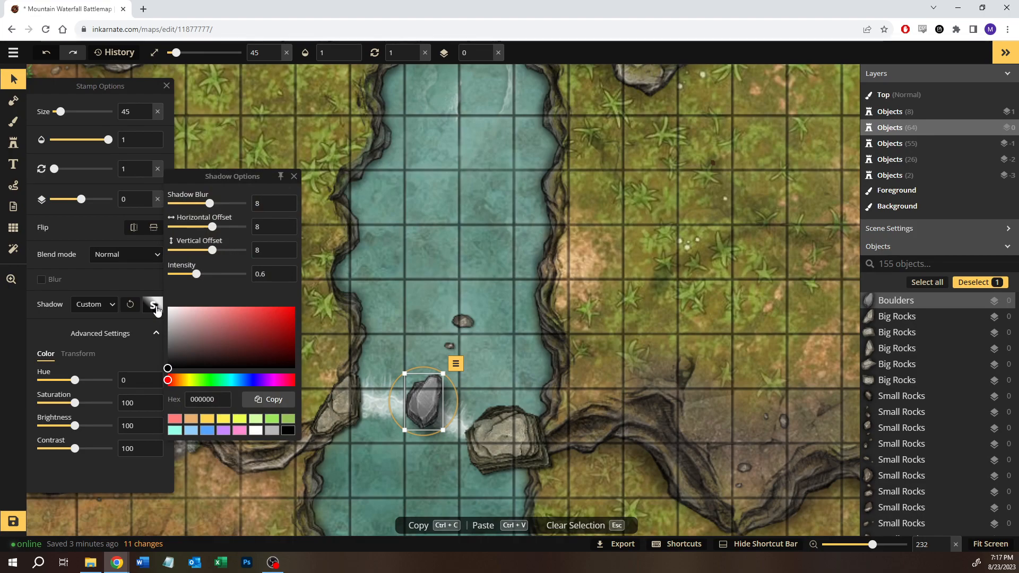
pyautogui.moveTo(198, 277); pyautogui.dragTo(191, 280)
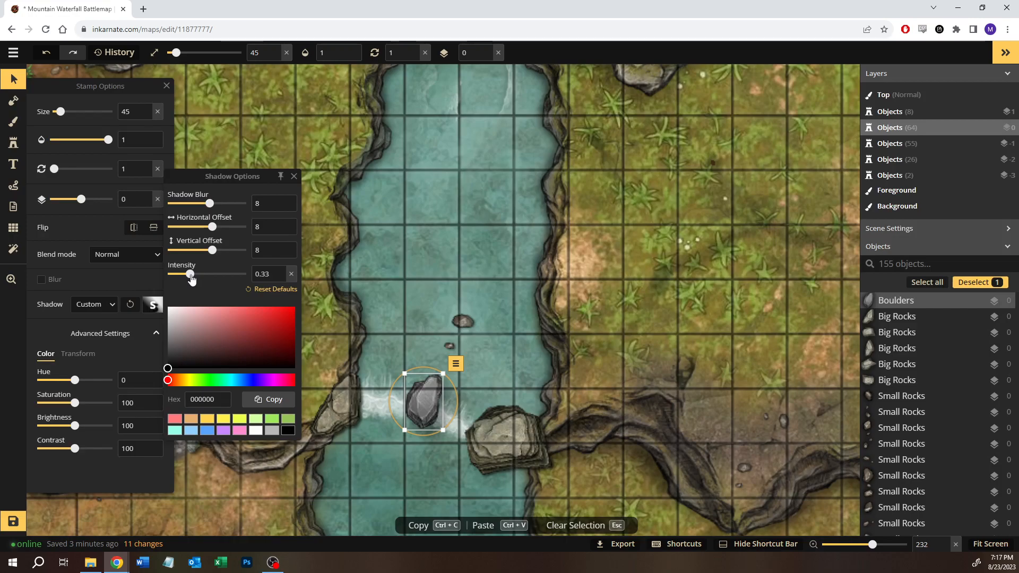
pyautogui.click(497, 303)
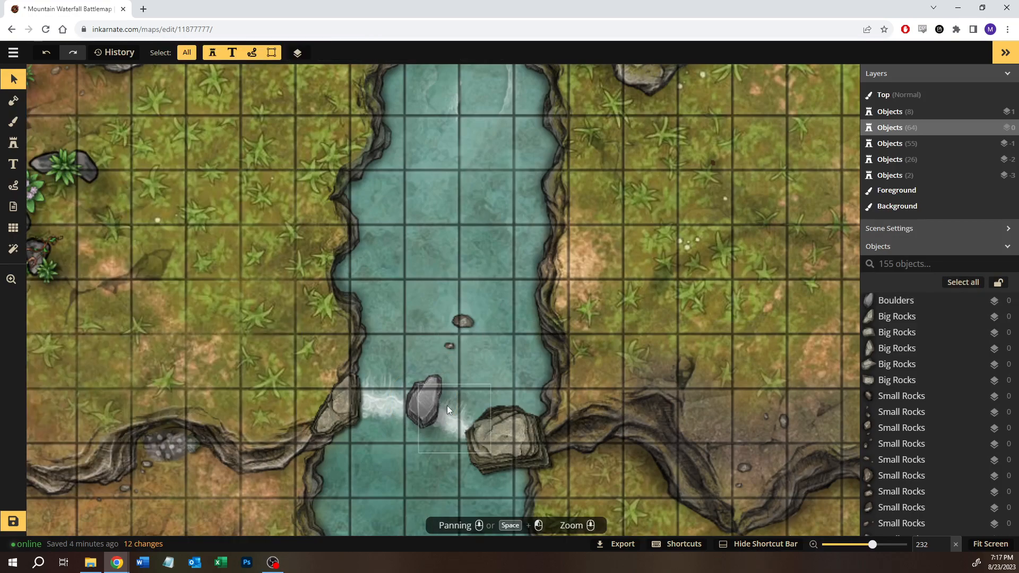
# Step: Move the two small rocks in the middle of the river slightly upstream and clear the selection
pyautogui.moveTo(452, 433); pyautogui.dragTo(409, 359)
pyautogui.moveTo(399, 297); pyautogui.dragTo(405, 380)
pyautogui.moveTo(402, 278); pyautogui.dragTo(439, 350)
pyautogui.click(438, 198)
# Step: Copy the size 30 wave above the upper waterfall's right side and paste it upstream of the right bank rock
pyautogui.moveTo(439, 211); pyautogui.dragTo(419, 375)
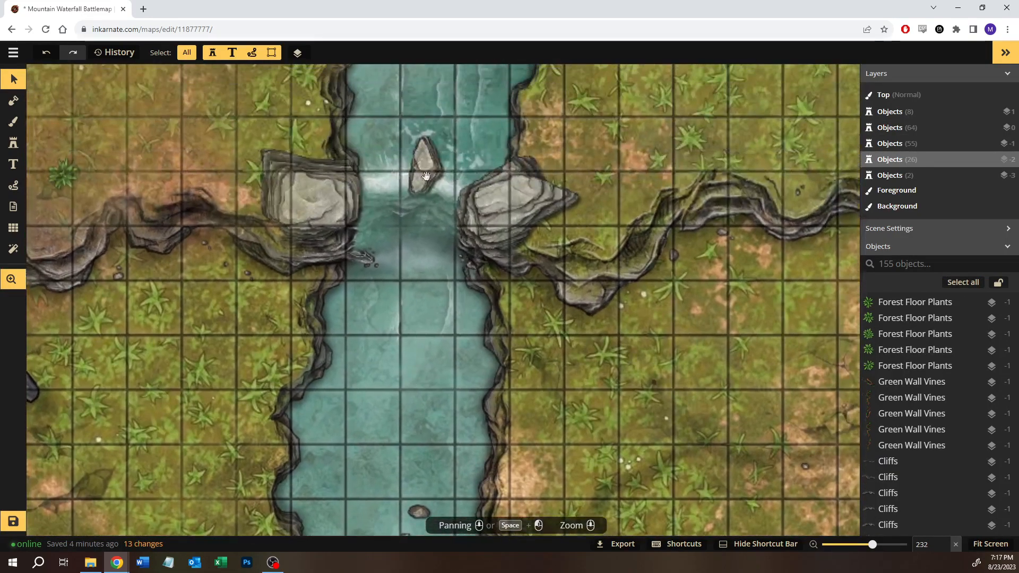
pyautogui.moveTo(431, 136); pyautogui.dragTo(432, 202)
pyautogui.click(459, 210)
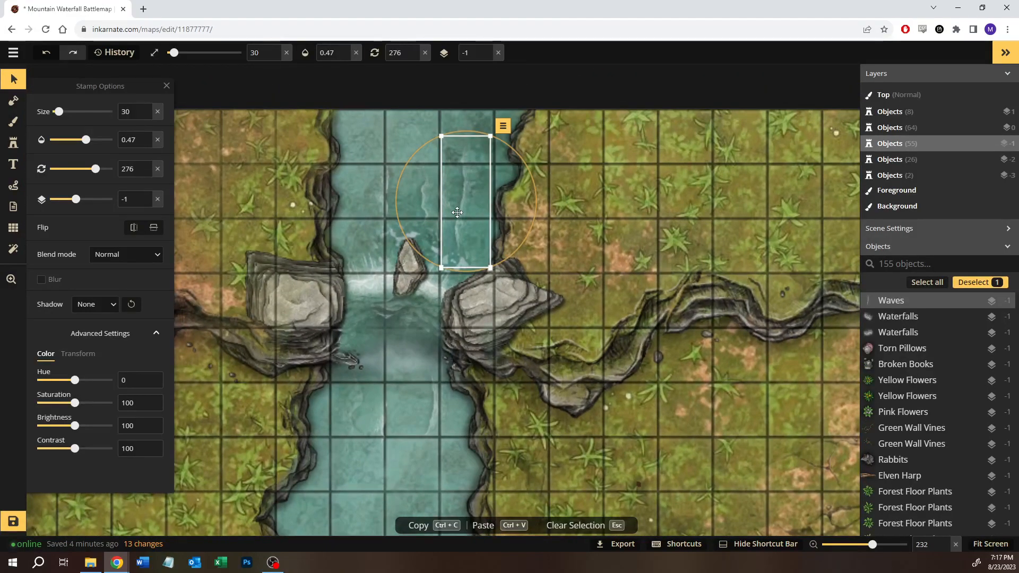
pyautogui.click(394, 447)
pyautogui.moveTo(404, 473); pyautogui.dragTo(464, 162)
pyautogui.click(488, 355)
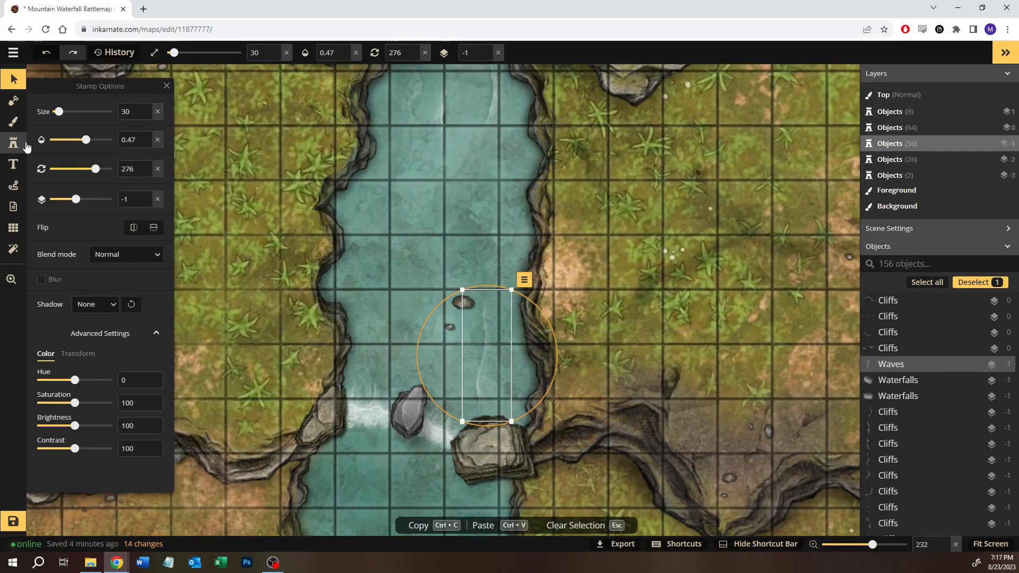
# Step: Rotate the pasted wave to 105 and move it toward the left bank, just above the new splash
pyautogui.moveTo(490, 291); pyautogui.dragTo(481, 404)
pyautogui.moveTo(489, 361); pyautogui.dragTo(379, 328)
pyautogui.moveTo(391, 287); pyautogui.dragTo(406, 307)
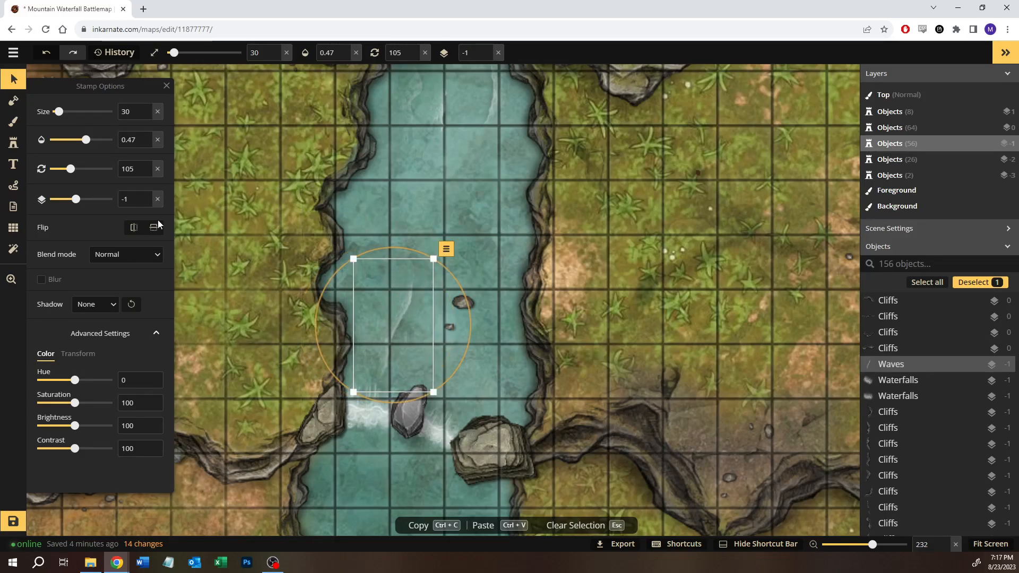
# Step: Stamp wave variant 6 at size 30 and rotation 111 by the left bank, beside the existing wave above the lower waterfall
pyautogui.click(14, 143)
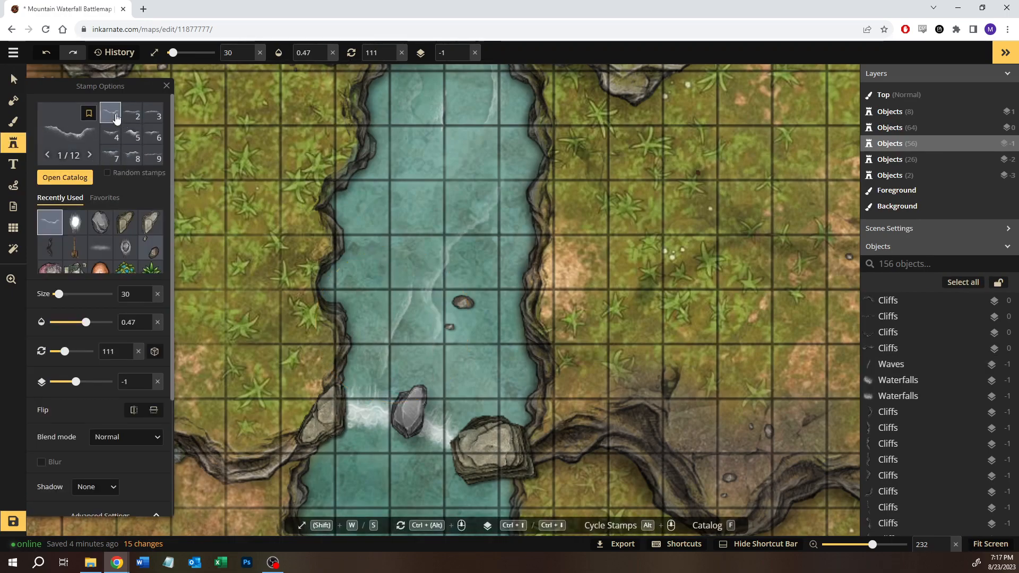
pyautogui.scroll(-2, 372, 300)
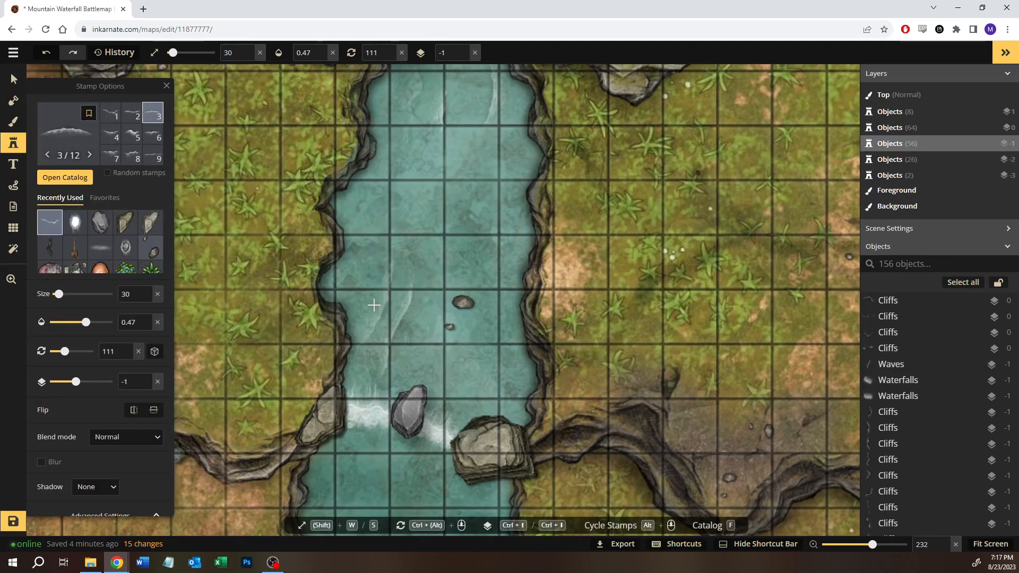
pyautogui.scroll(-3, 372, 301)
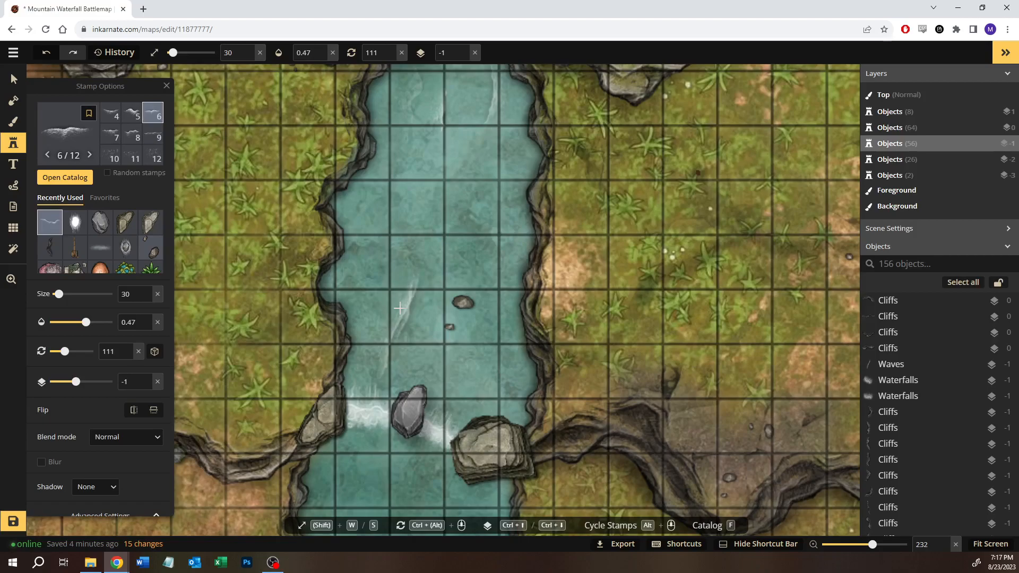
pyautogui.click(368, 298)
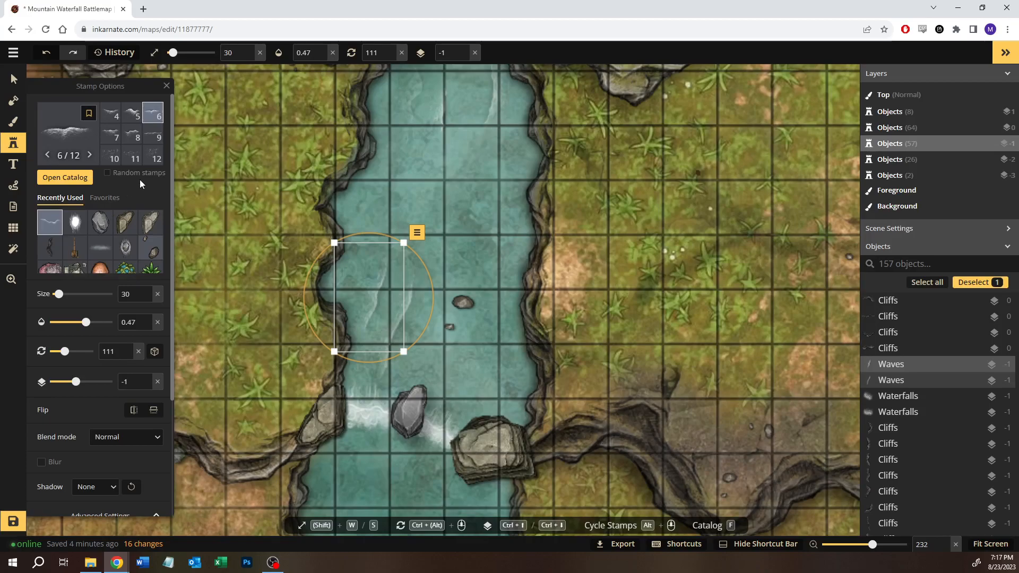
# Step: Stamp wave variant 8 at size 30 and rotation 111 in the river and move it against the left bank beside the other waves
pyautogui.click(115, 156)
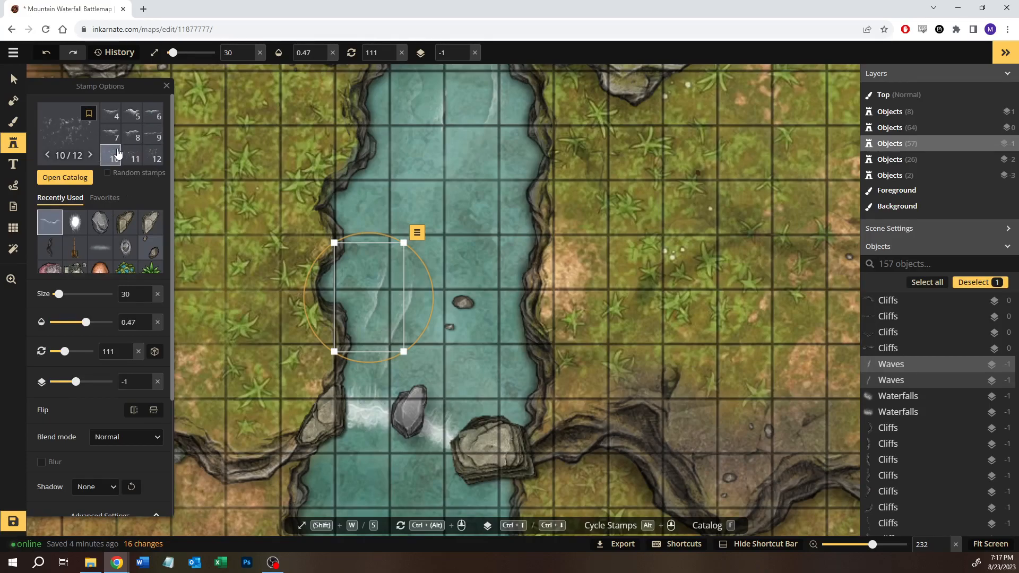
pyautogui.click(151, 136)
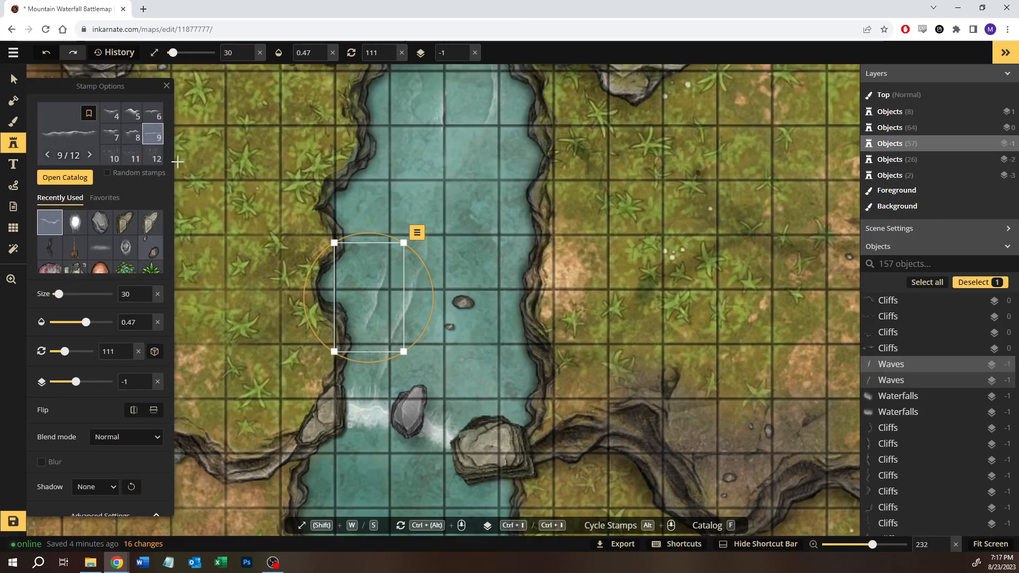
pyautogui.click(133, 136)
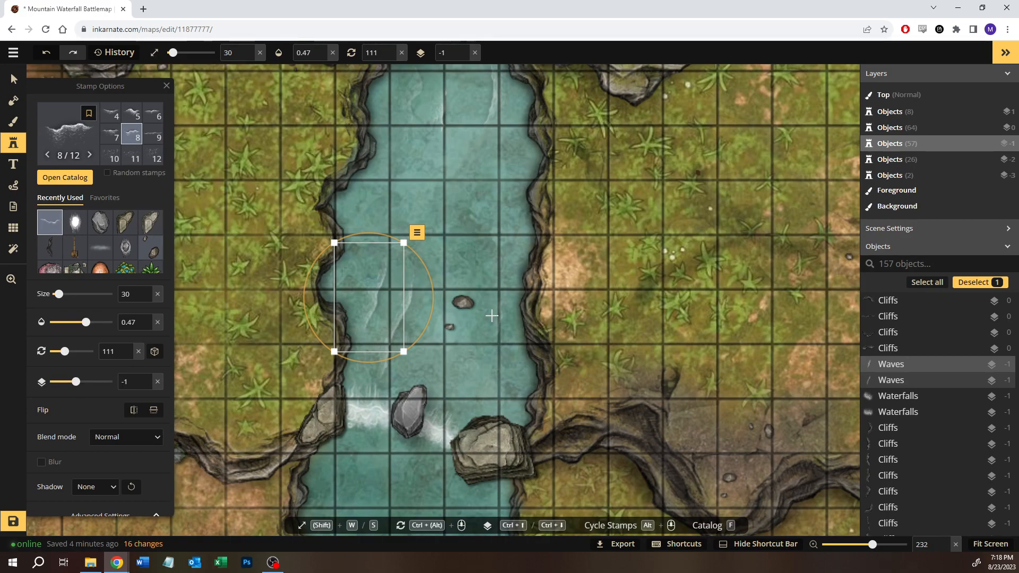
pyautogui.click(475, 234)
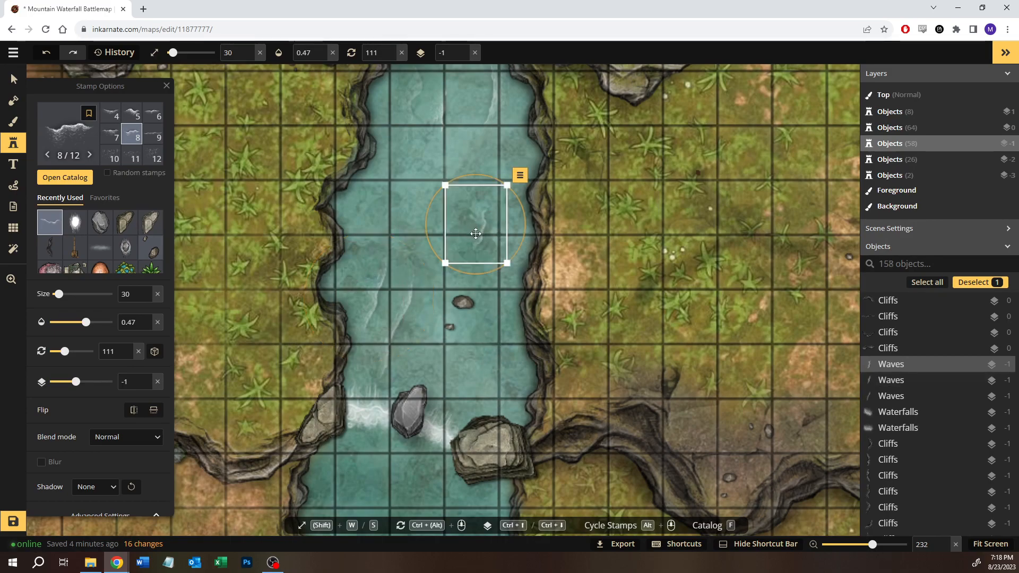
pyautogui.moveTo(482, 228); pyautogui.dragTo(353, 280)
# Step: Stamp wave variant 7 beside the right bank, just upstream of the bank rock, and rotate it to 255
pyautogui.click(110, 133)
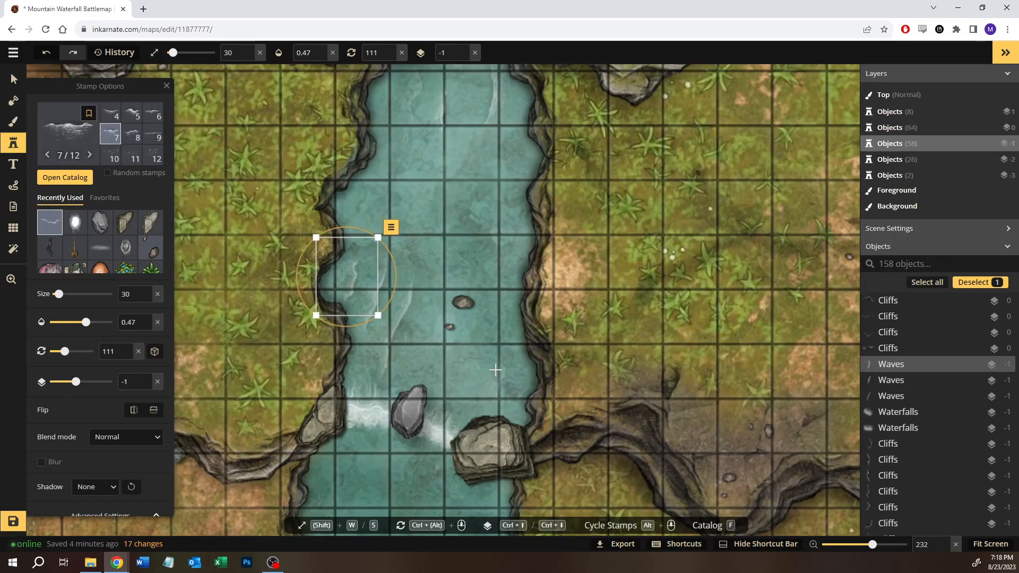
pyautogui.click(495, 370)
pyautogui.scroll(5, 495, 366)
pyautogui.scroll(5, 562, 367)
pyautogui.moveTo(499, 367); pyautogui.dragTo(500, 367)
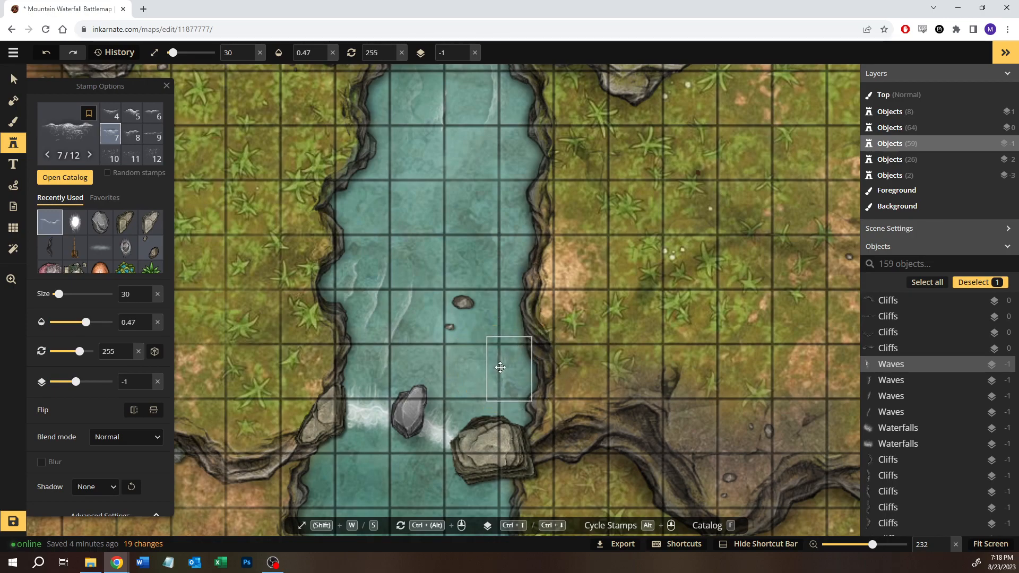
# Step: Stamp wave variant 5 rotated to 261 in the river just upstream of the right bank rock
pyautogui.click(134, 118)
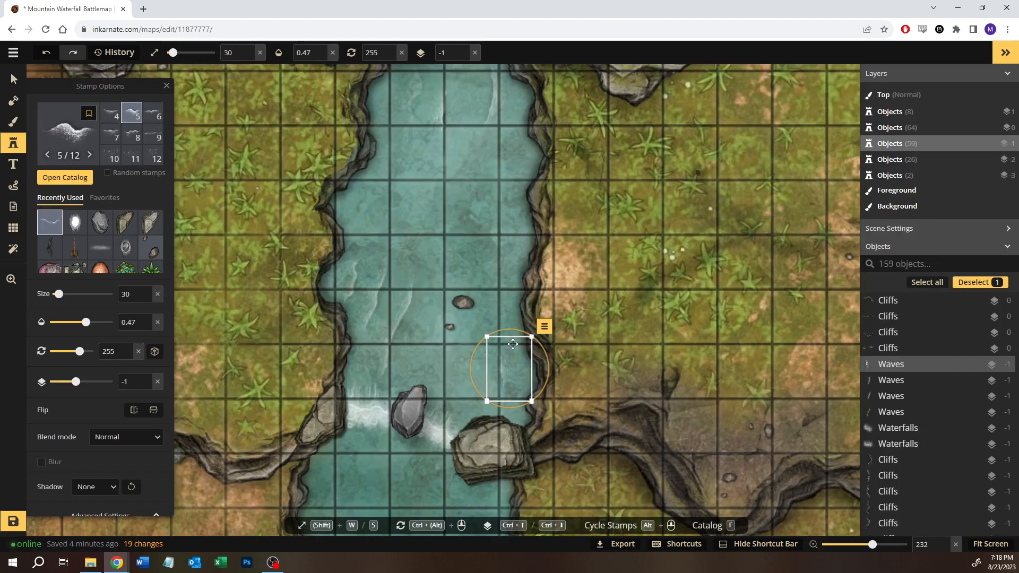
pyautogui.click(459, 362)
pyautogui.moveTo(457, 355); pyautogui.dragTo(479, 356)
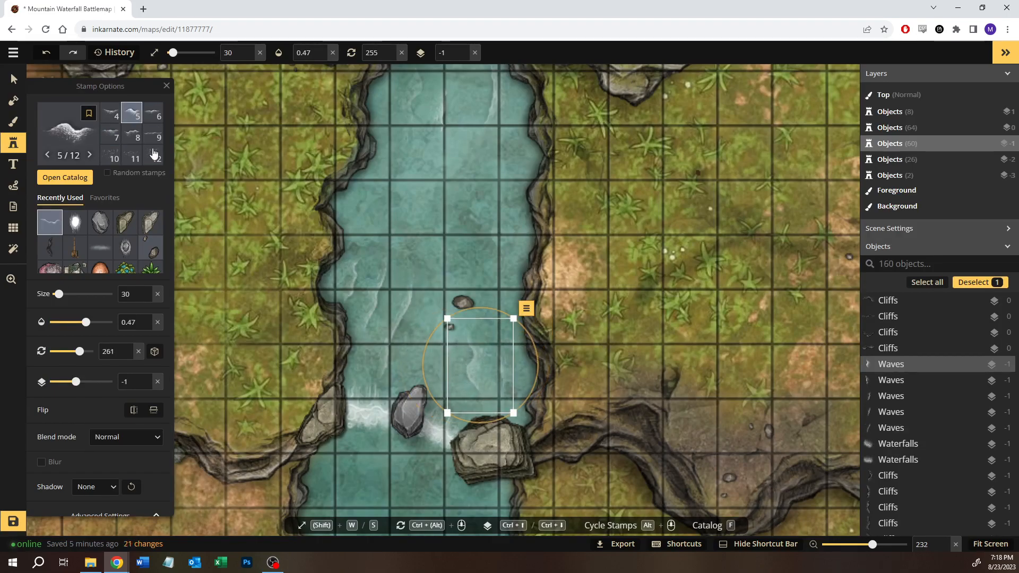
# Step: Clear the wave selection and save the map
pyautogui.click(14, 78)
pyautogui.click(486, 275)
pyautogui.scroll(-5, 472, 296)
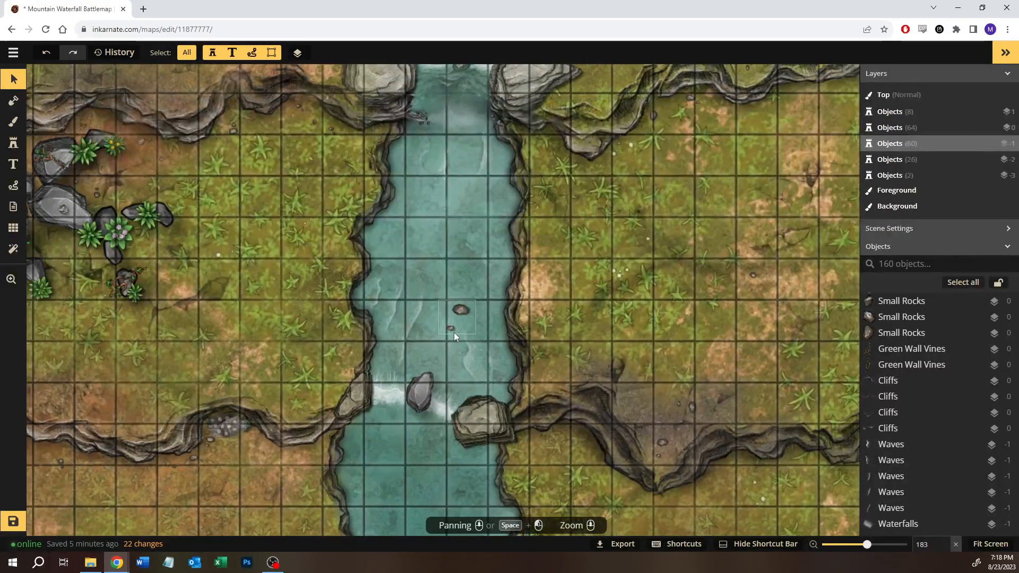
pyautogui.scroll(1, 451, 391)
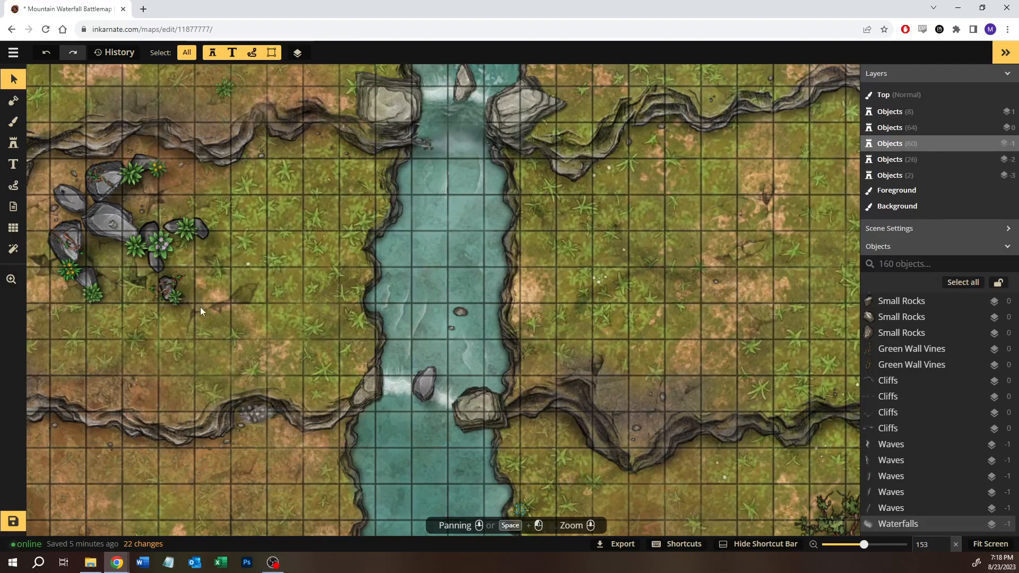
pyautogui.click(23, 522)
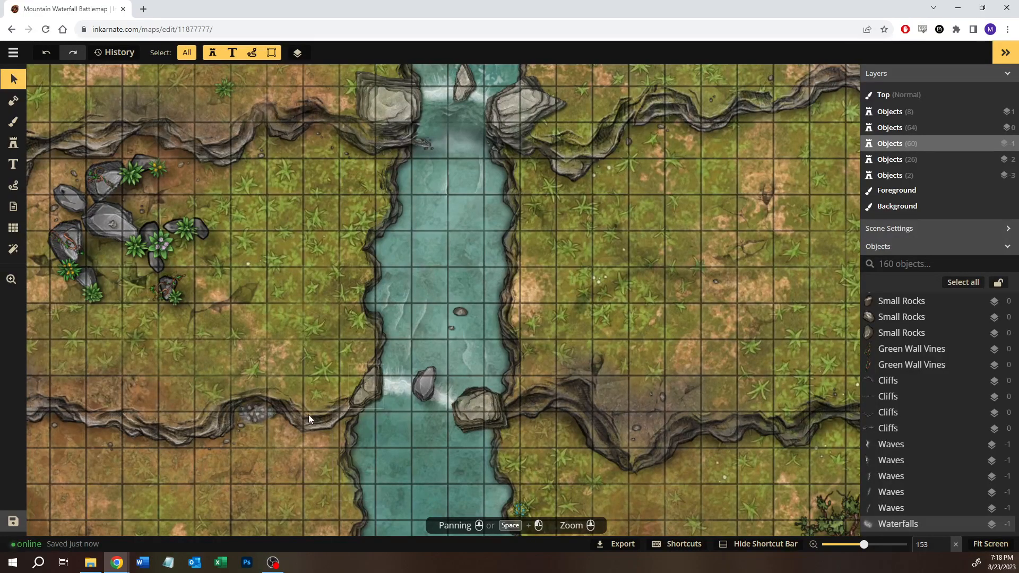
# Step: Examine the river from the upper waterfall down past the lower one to the next cliff line
pyautogui.press('space')
pyautogui.moveTo(498, 190); pyautogui.dragTo(493, 250)
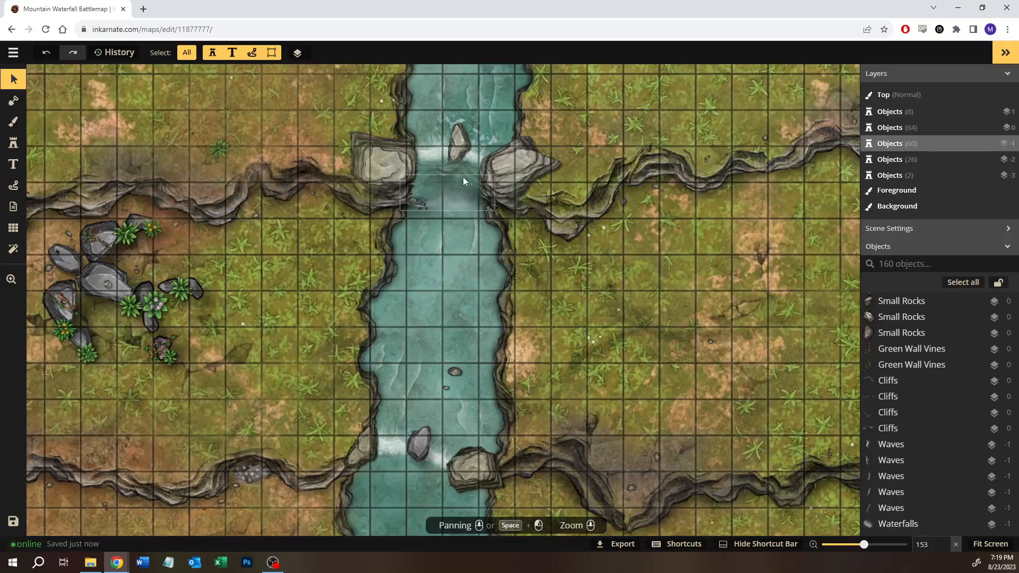
pyautogui.scroll(3, 462, 176)
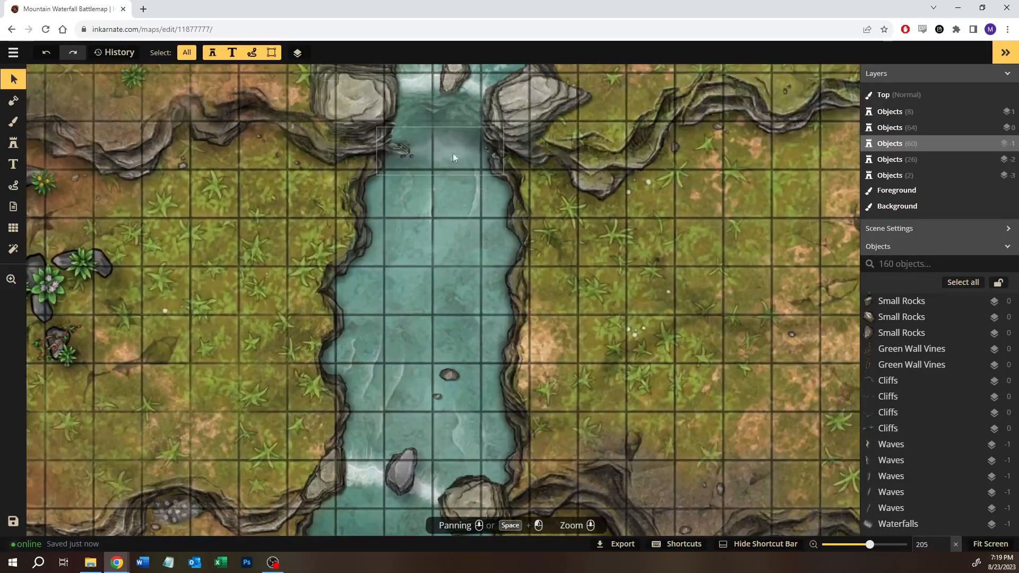
pyautogui.moveTo(434, 450); pyautogui.dragTo(459, 295)
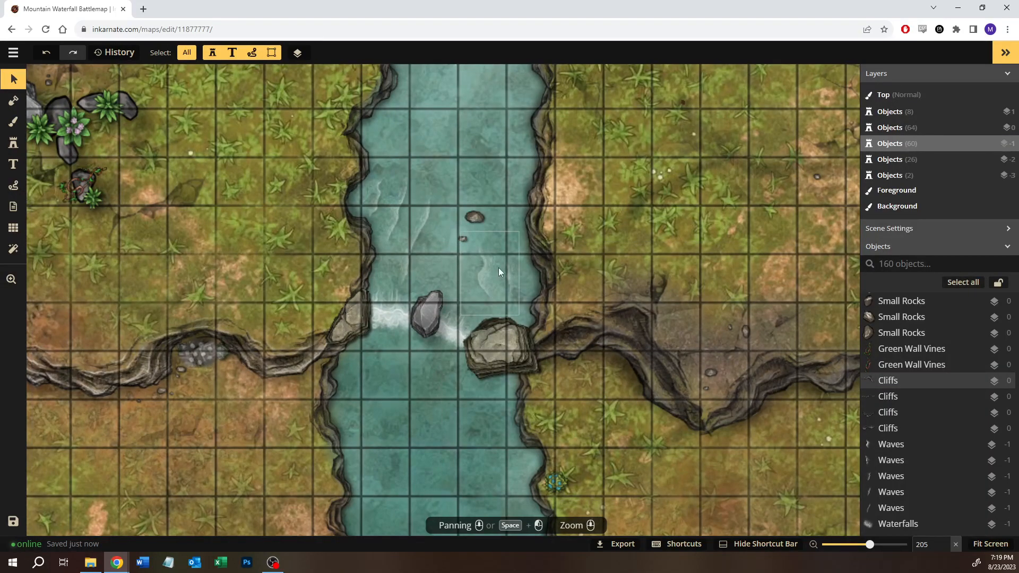
pyautogui.moveTo(502, 222); pyautogui.dragTo(533, 173)
pyautogui.moveTo(401, 421); pyautogui.dragTo(399, 396)
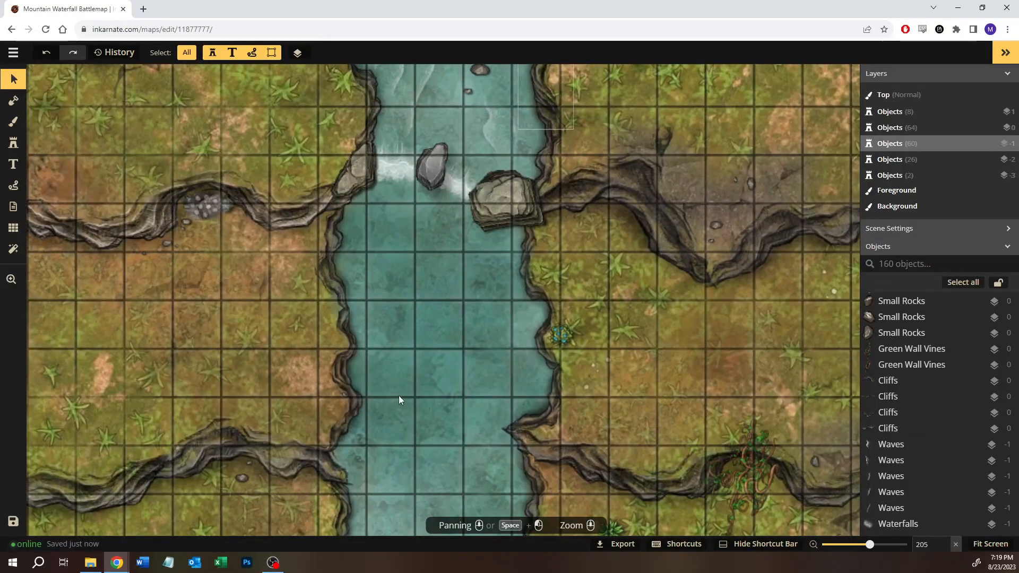
pyautogui.press('space')
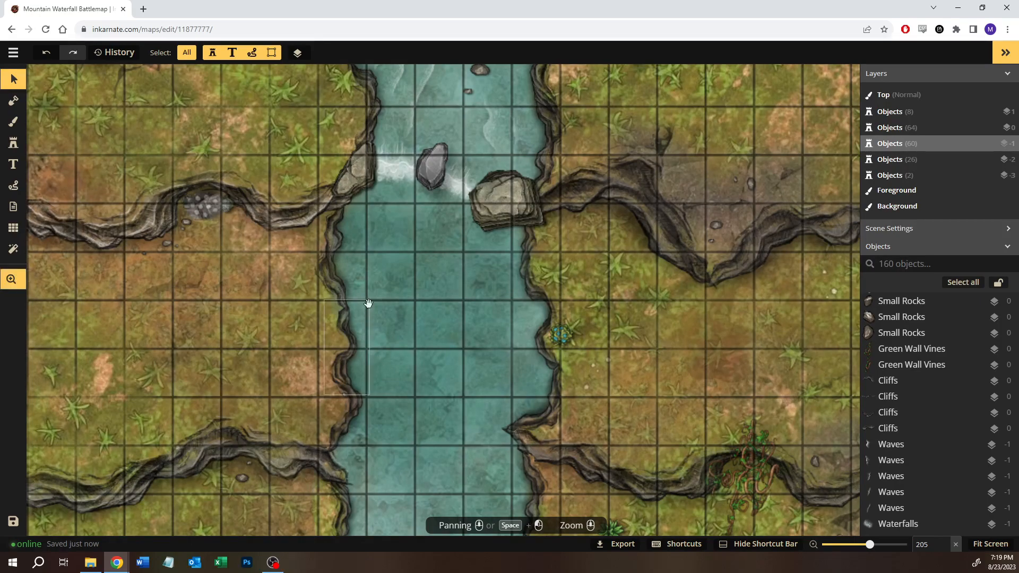
pyautogui.moveTo(368, 303); pyautogui.dragTo(356, 418)
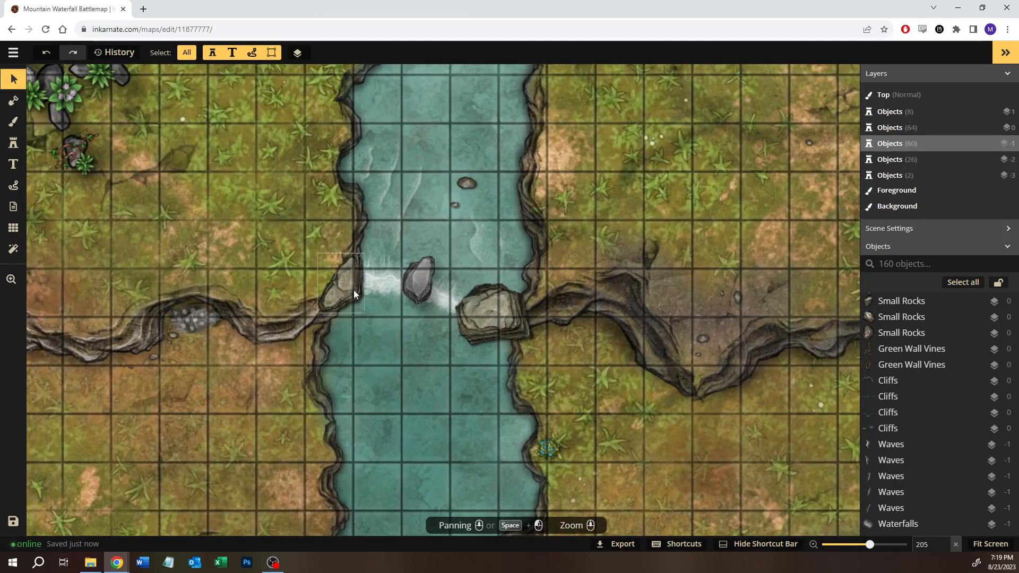
# Step: Match the river boulder's color to the right bank rock with saturation 157, brightness 83 and contrast 113
pyautogui.click(470, 319)
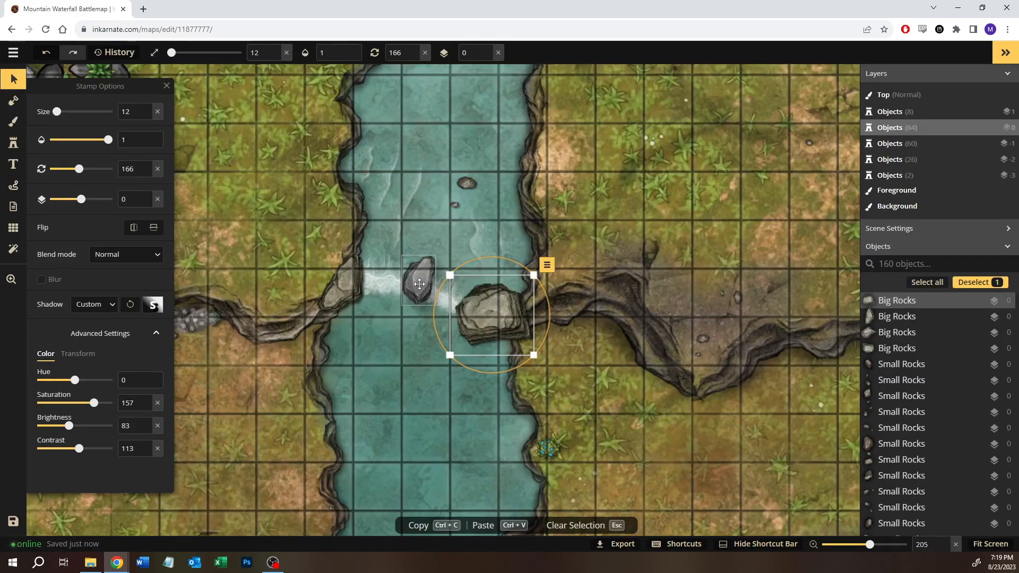
pyautogui.click(419, 285)
pyautogui.doubleClick(137, 401)
pyautogui.write('157')
pyautogui.press('Escape')
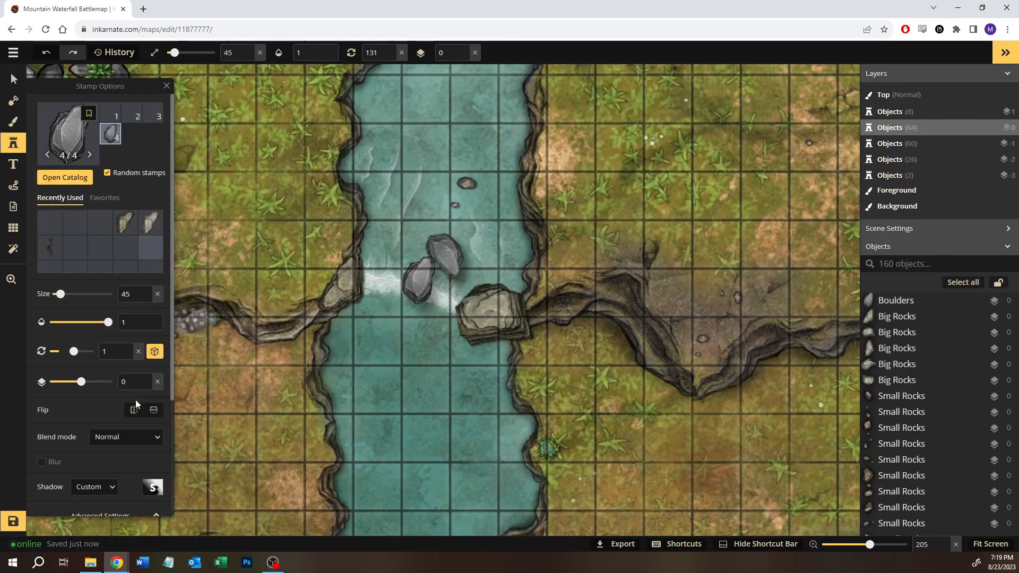
pyautogui.click(12, 76)
pyautogui.click(419, 296)
pyautogui.doubleClick(130, 426)
pyautogui.write('83')
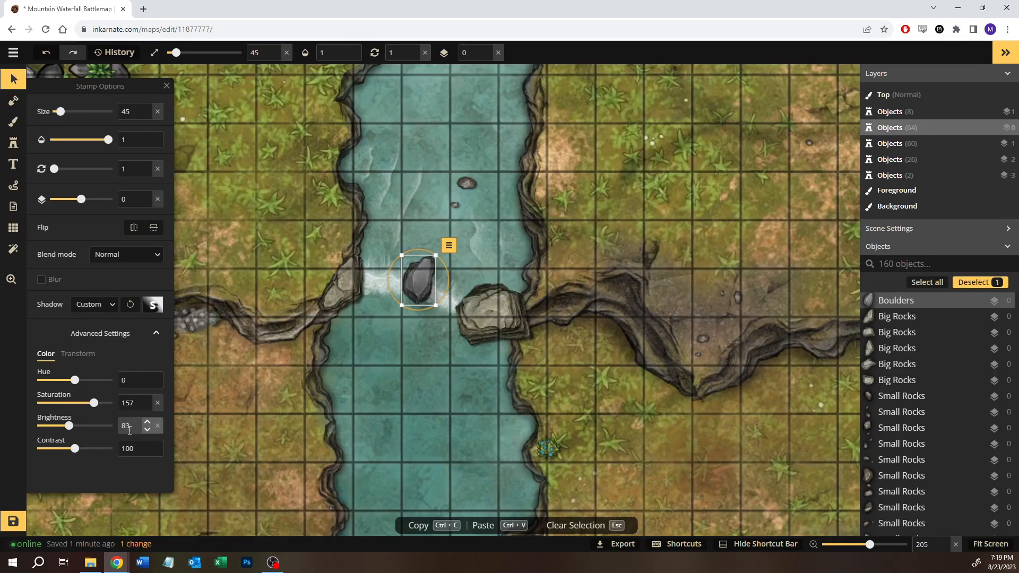
pyautogui.write('113')
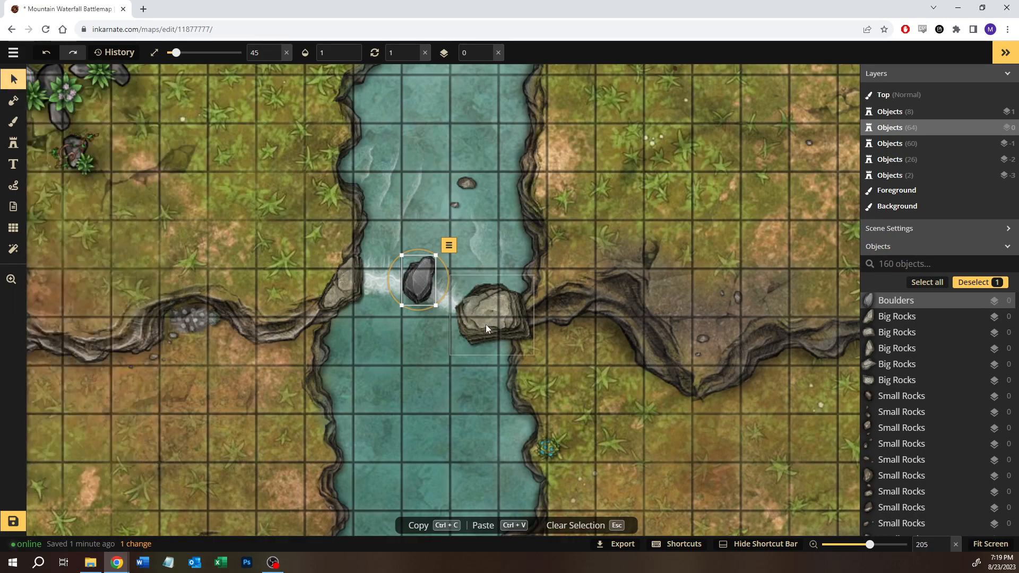
# Step: Compare the boulder's color settings with the right bank rock's and try shifting the boulder's hue
pyautogui.click(489, 326)
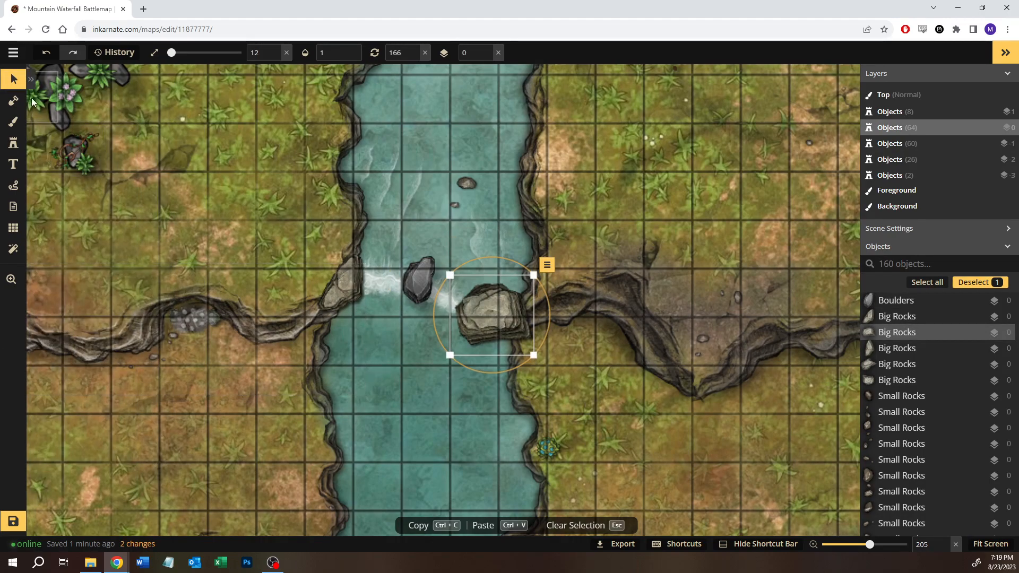
pyautogui.click(32, 84)
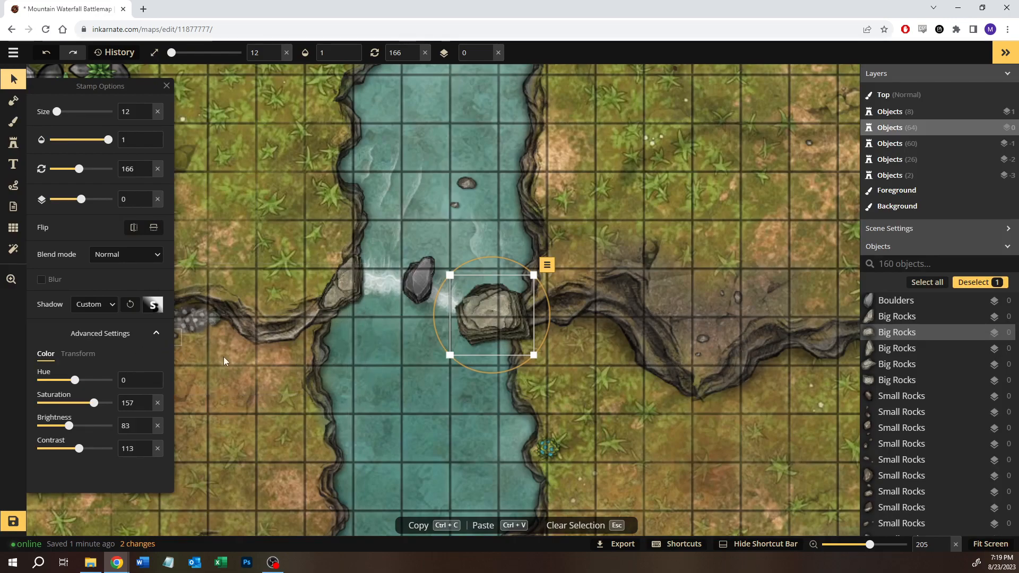
pyautogui.click(416, 287)
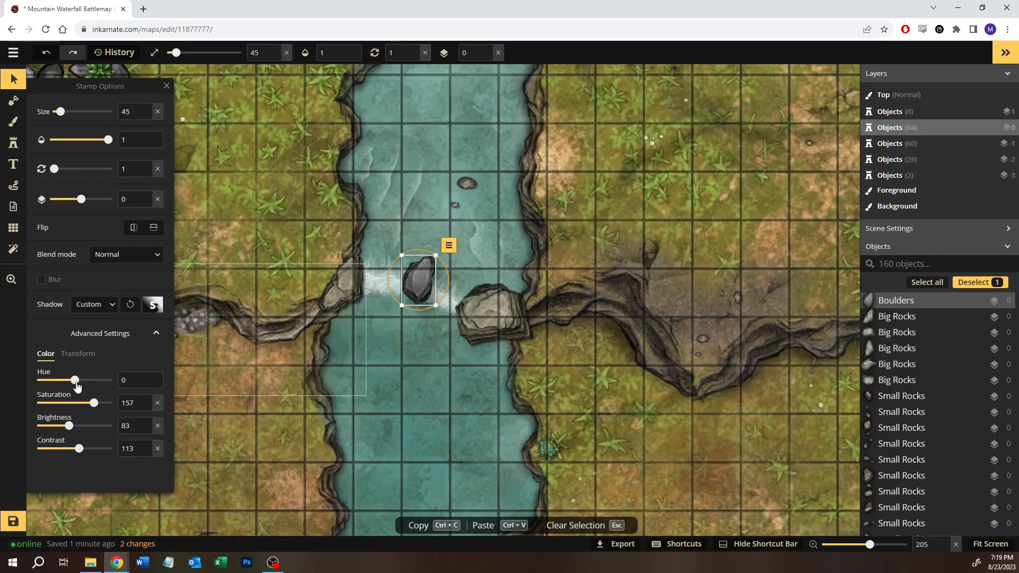
pyautogui.moveTo(55, 384); pyautogui.dragTo(96, 386)
pyautogui.click(66, 383)
pyautogui.click(482, 314)
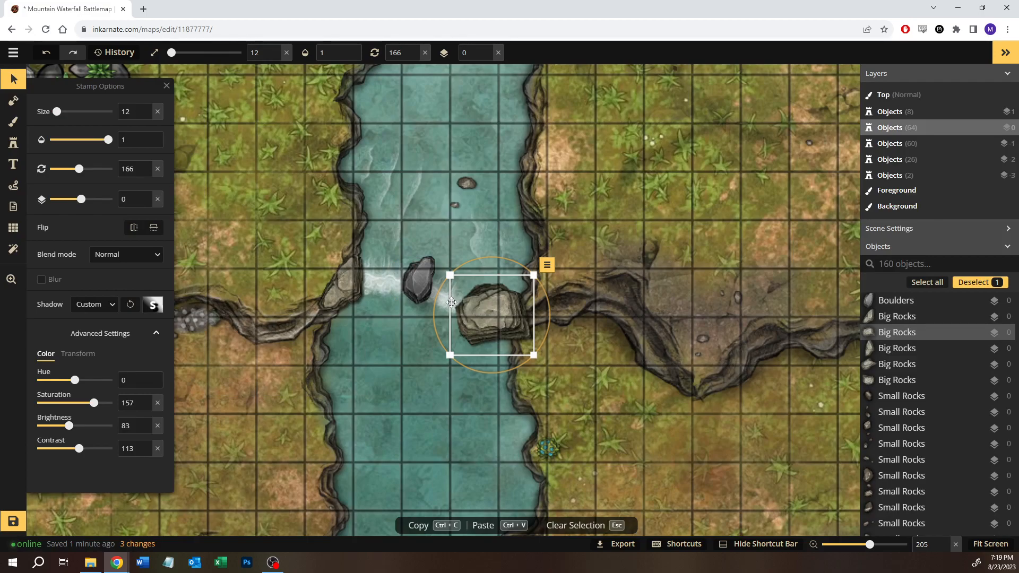
pyautogui.click(419, 282)
pyautogui.click(489, 310)
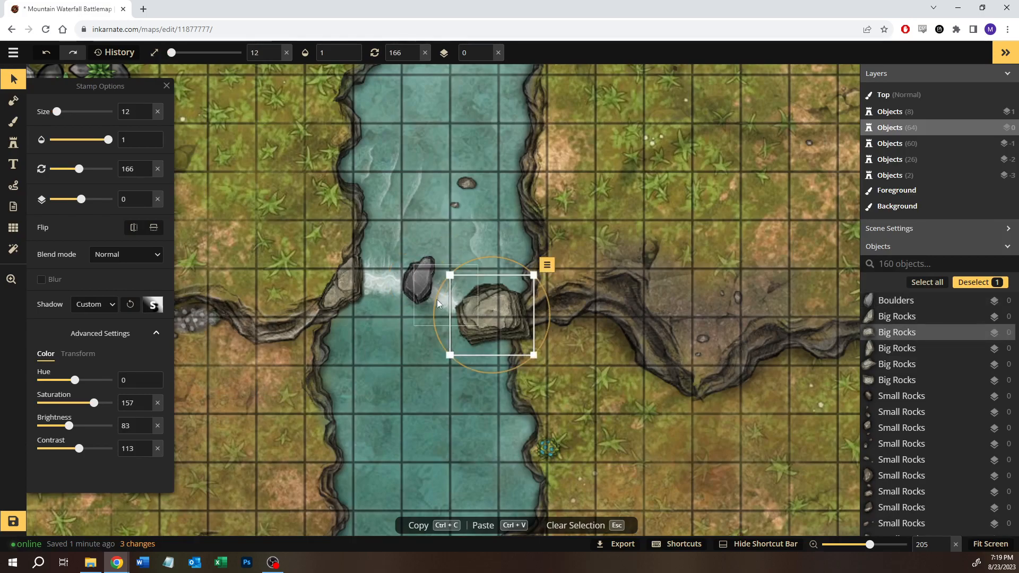
# Step: Set the river boulder's saturation to 144 and brightness to 99, and clear the selection
pyautogui.click(423, 291)
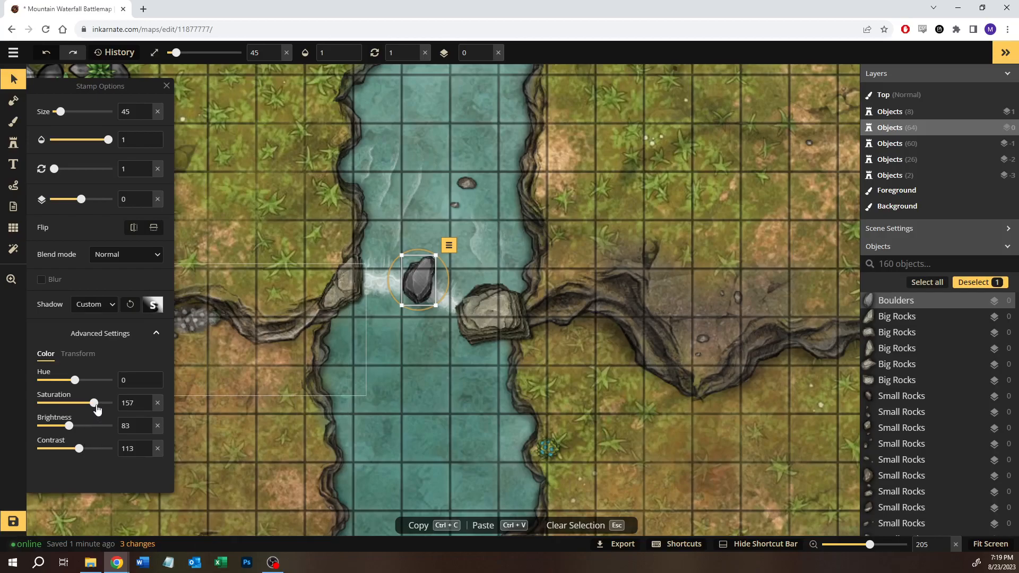
pyautogui.moveTo(64, 403); pyautogui.dragTo(88, 410)
pyautogui.click(88, 411)
pyautogui.moveTo(69, 426); pyautogui.dragTo(78, 429)
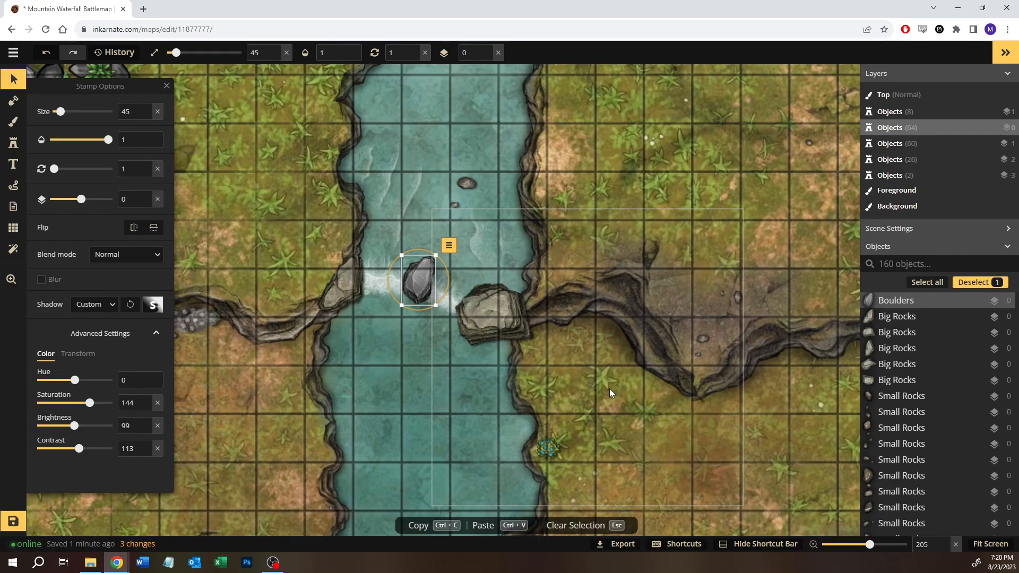
pyautogui.click(579, 422)
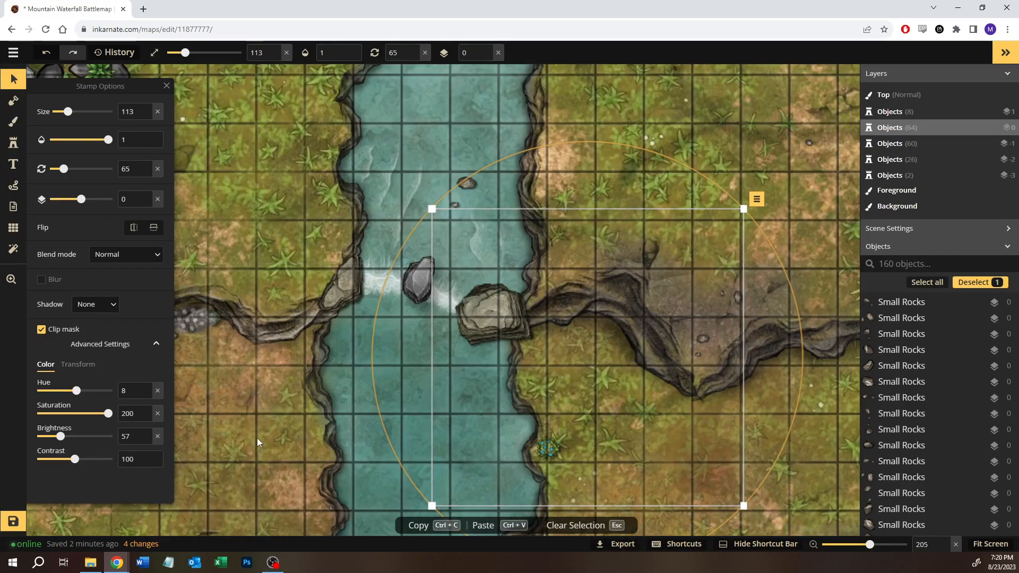
pyautogui.press('Escape')
pyautogui.click(23, 146)
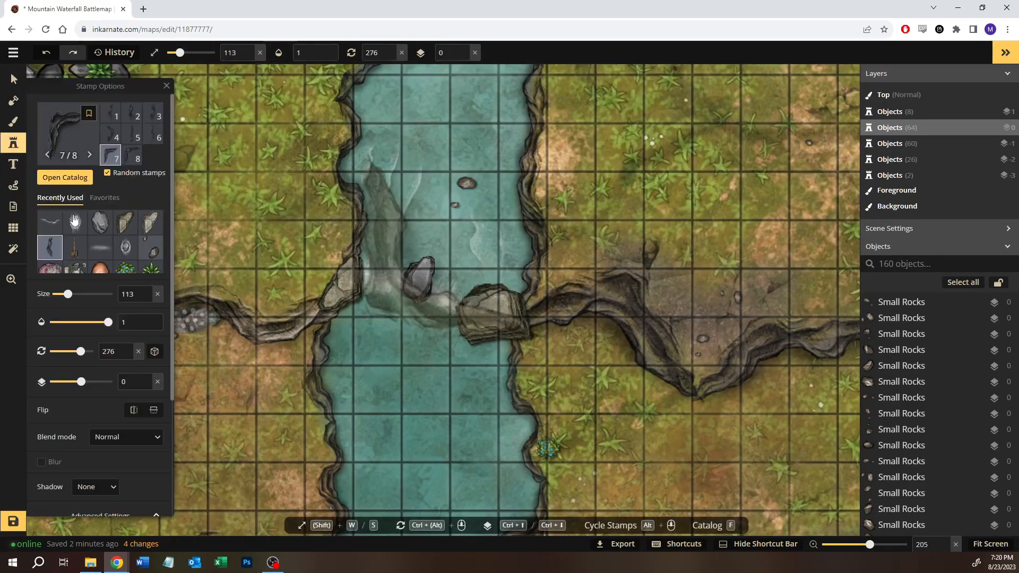
pyautogui.click(9, 87)
pyautogui.press('space')
pyautogui.moveTo(624, 130); pyautogui.dragTo(611, 324)
pyautogui.moveTo(571, 224); pyautogui.dragTo(577, 306)
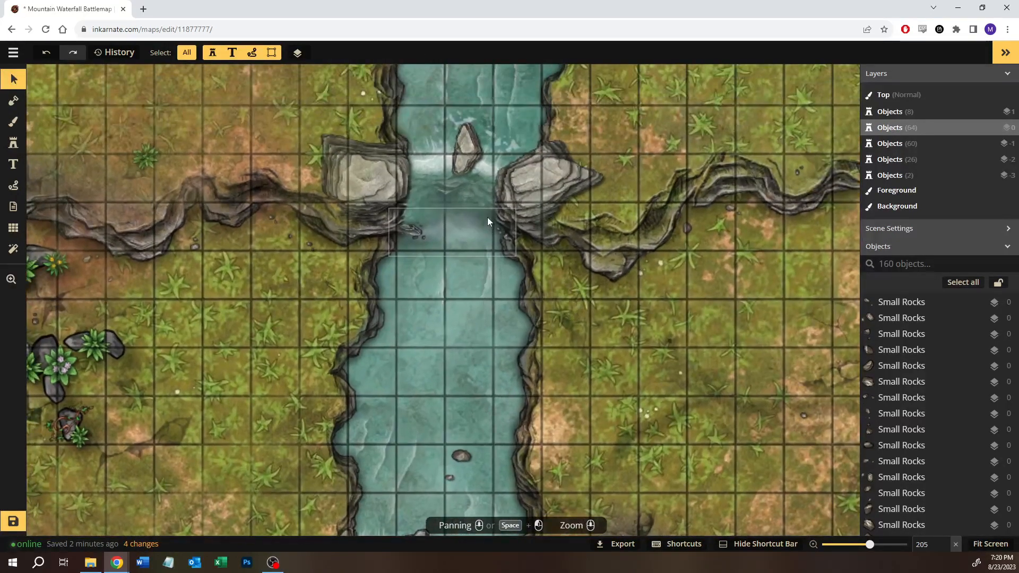
# Step: Duplicate the mist from the base of the upper waterfall to the base of the lower waterfall
pyautogui.press('space')
pyautogui.moveTo(504, 238); pyautogui.dragTo(501, 300)
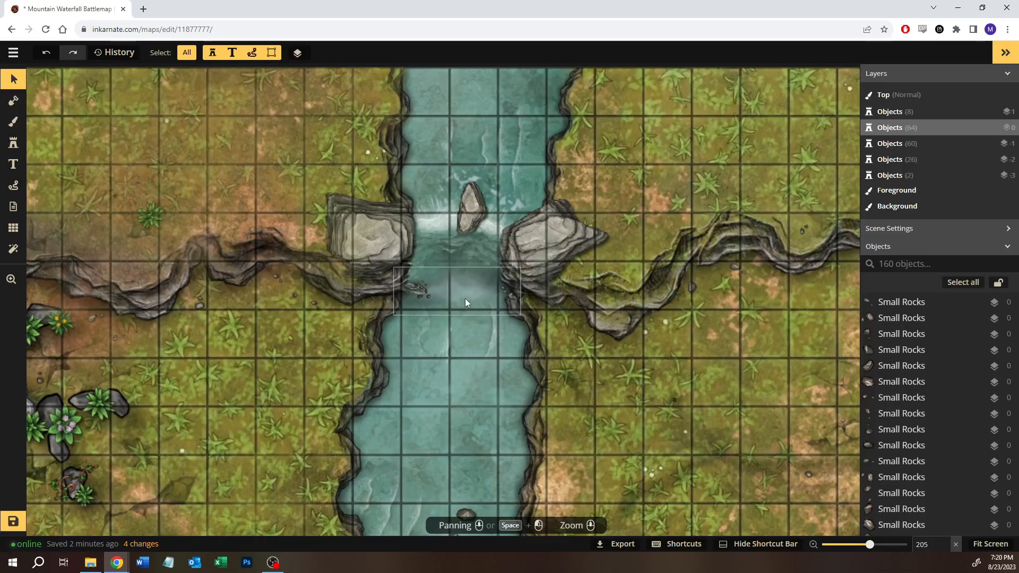
pyautogui.click(465, 298)
pyautogui.press('Escape')
pyautogui.press('space')
pyautogui.moveTo(575, 428); pyautogui.dragTo(612, 229)
pyautogui.moveTo(454, 464); pyautogui.dragTo(461, 398)
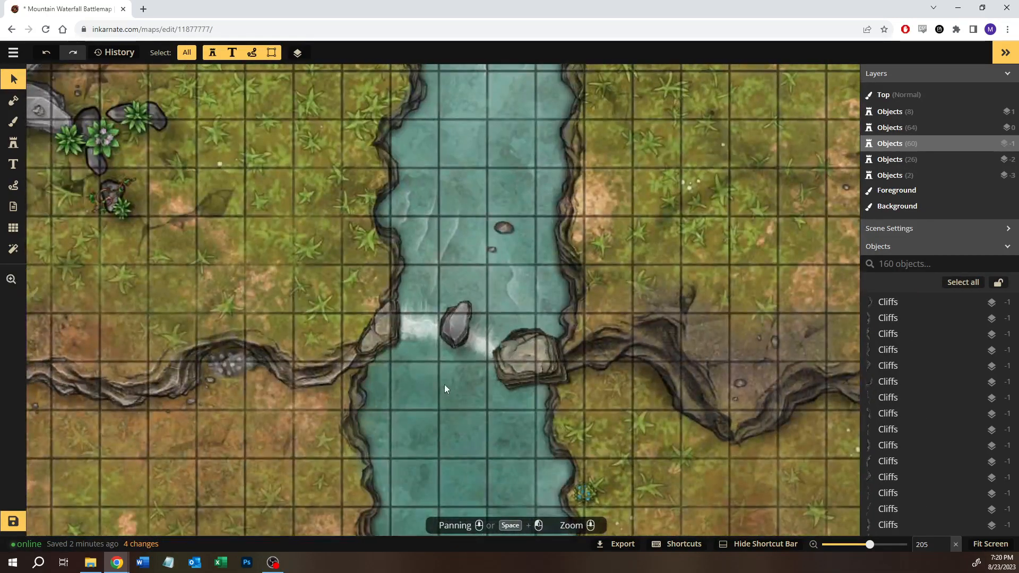
pyautogui.hotkey('ctrl', 'v')
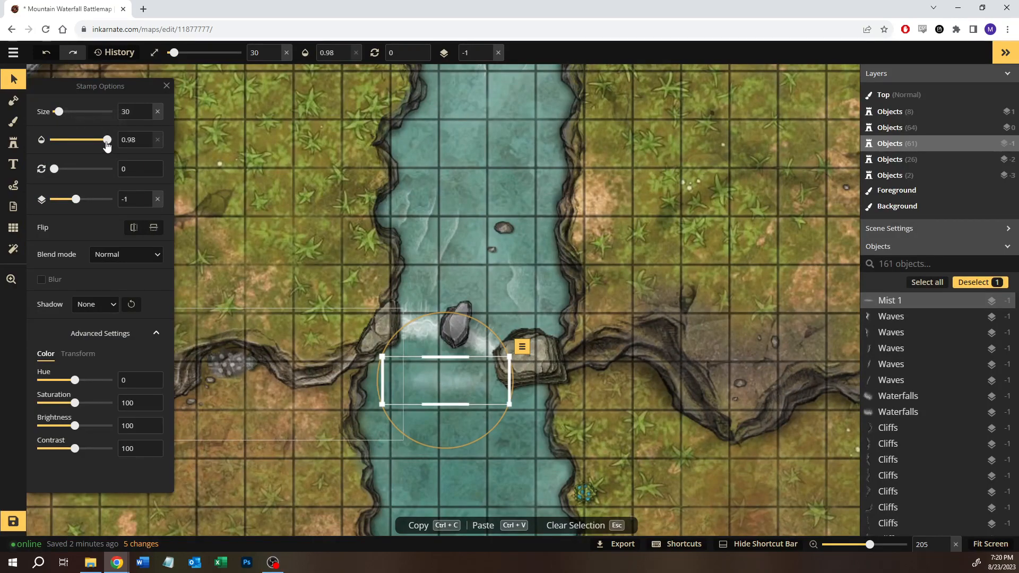
# Step: Set the pasted mist's opacity to 0.57 and its rotation to 20, position it under the angled waterfall, and clear the selection
pyautogui.moveTo(98, 148); pyautogui.dragTo(91, 145)
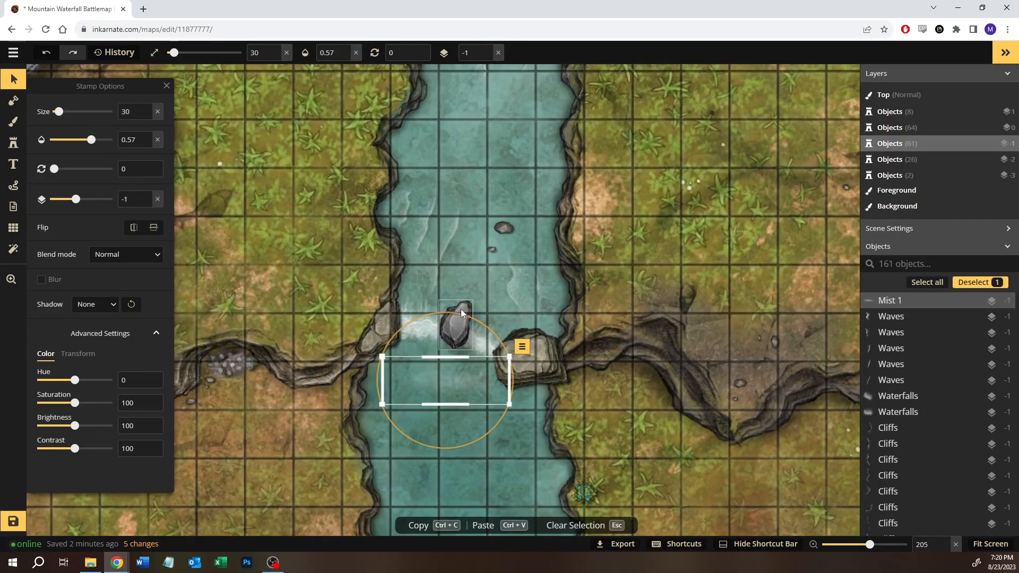
pyautogui.moveTo(471, 316); pyautogui.dragTo(492, 328)
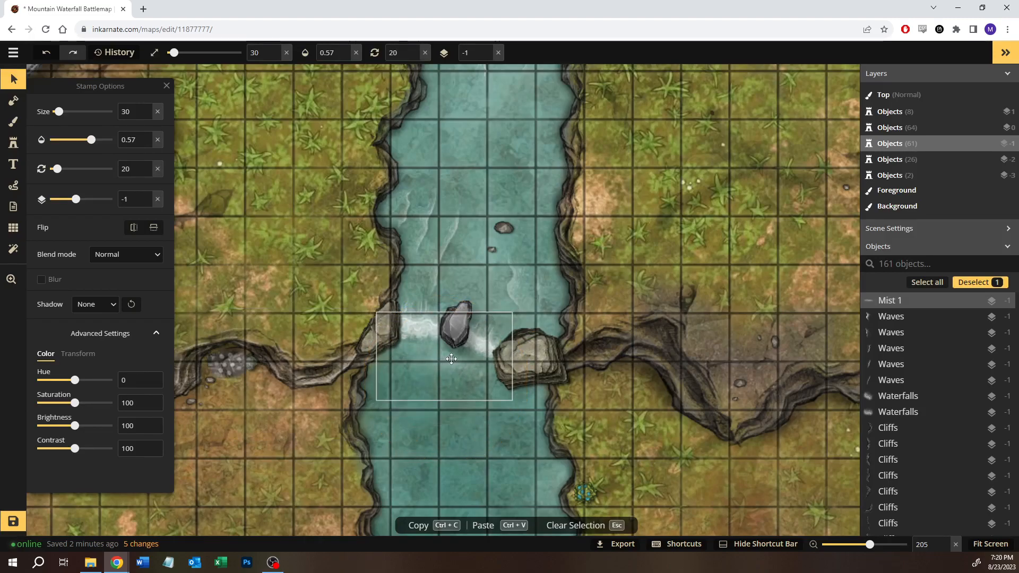
pyautogui.click(657, 411)
pyautogui.press('space')
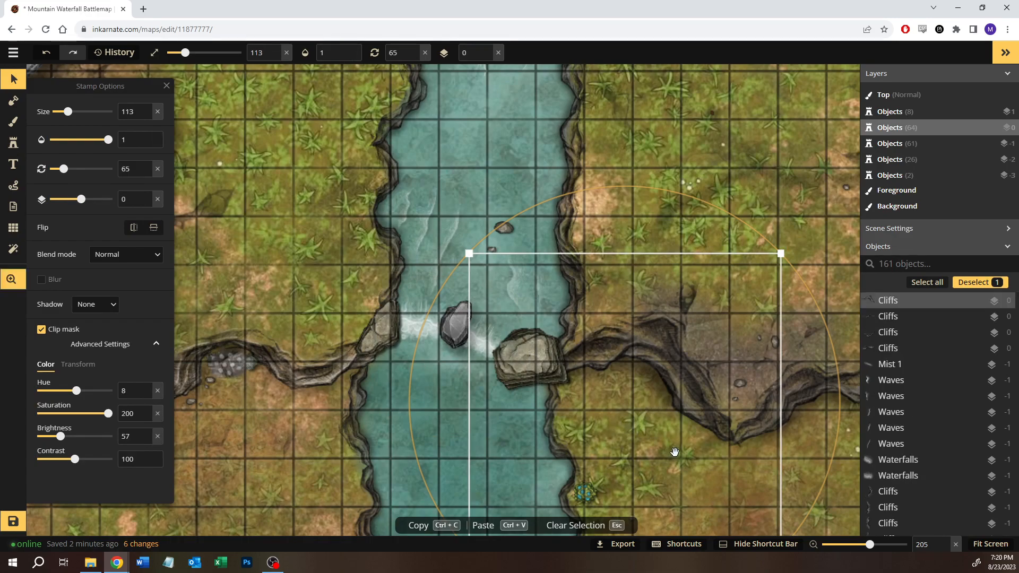
pyautogui.moveTo(673, 451); pyautogui.dragTo(649, 353)
pyautogui.click(826, 412)
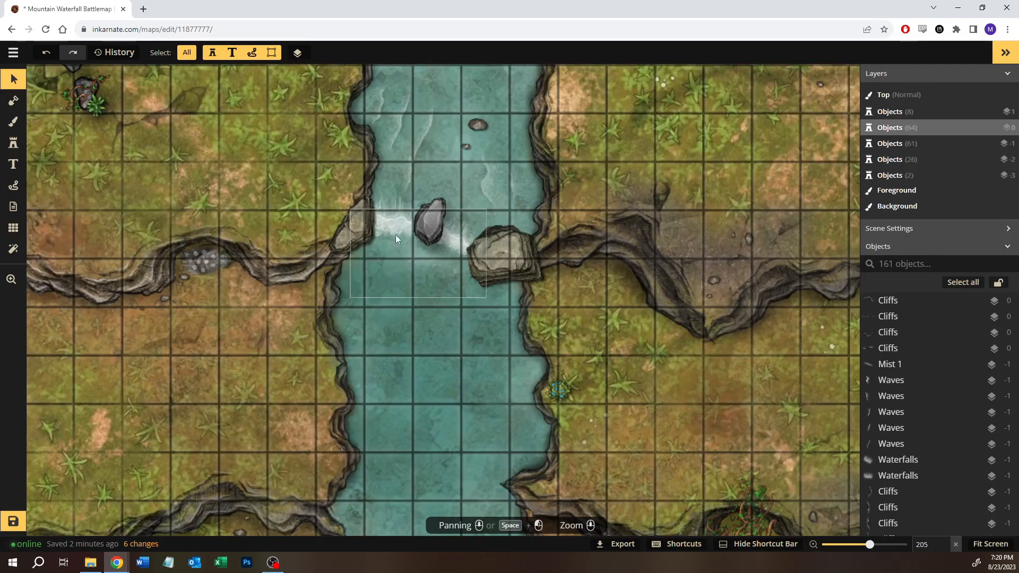
# Step: Brush white speckled foam on the foreground around the upstream side of the river boulder and the small rock above it
pyautogui.click(22, 121)
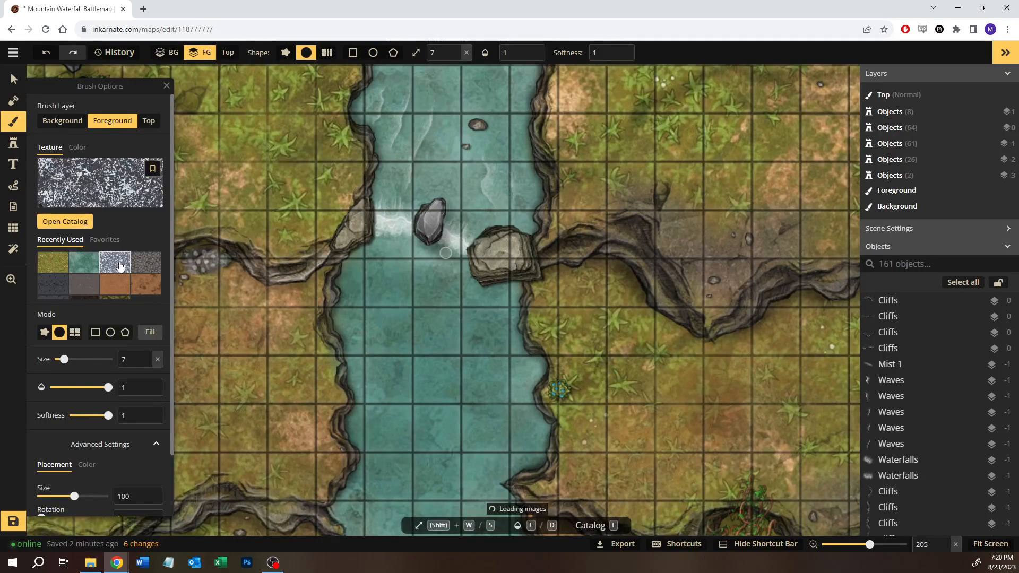
pyautogui.scroll(5, 401, 196)
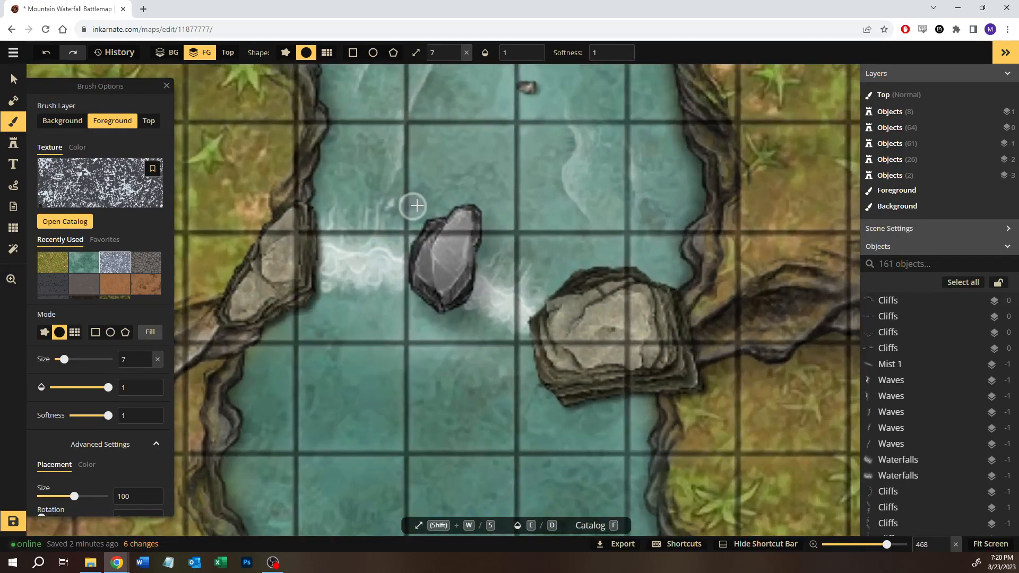
pyautogui.moveTo(416, 205)
pyautogui.mouseDown()
pyautogui.moveTo(478, 201)
pyautogui.moveTo(516, 246)
pyautogui.mouseUp()
pyautogui.moveTo(519, 147); pyautogui.dragTo(487, 300)
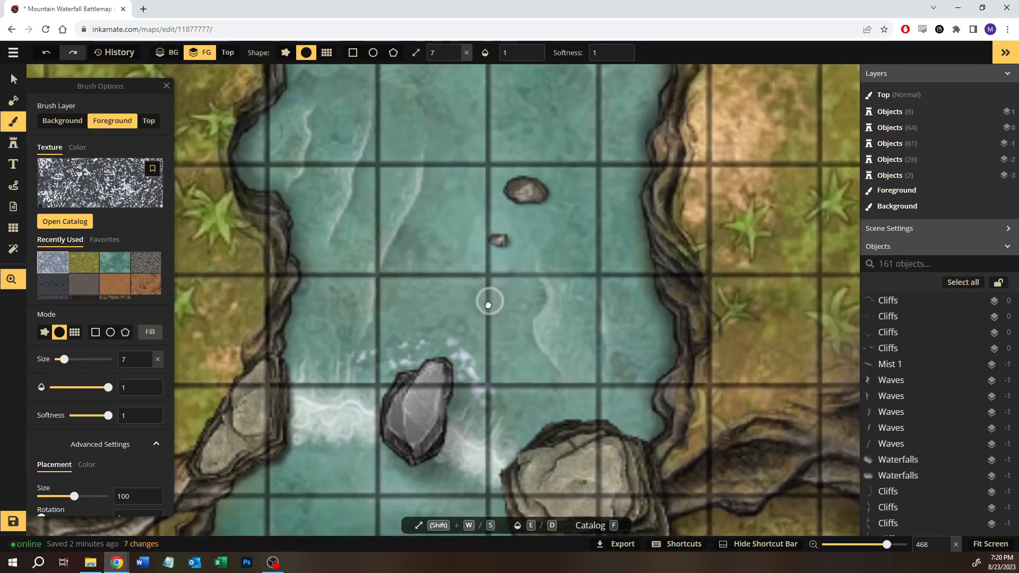
pyautogui.moveTo(511, 177)
pyautogui.mouseDown()
pyautogui.moveTo(536, 175)
pyautogui.moveTo(560, 203)
pyautogui.moveTo(557, 215)
pyautogui.mouseUp()
pyautogui.moveTo(453, 225); pyautogui.dragTo(474, 312)
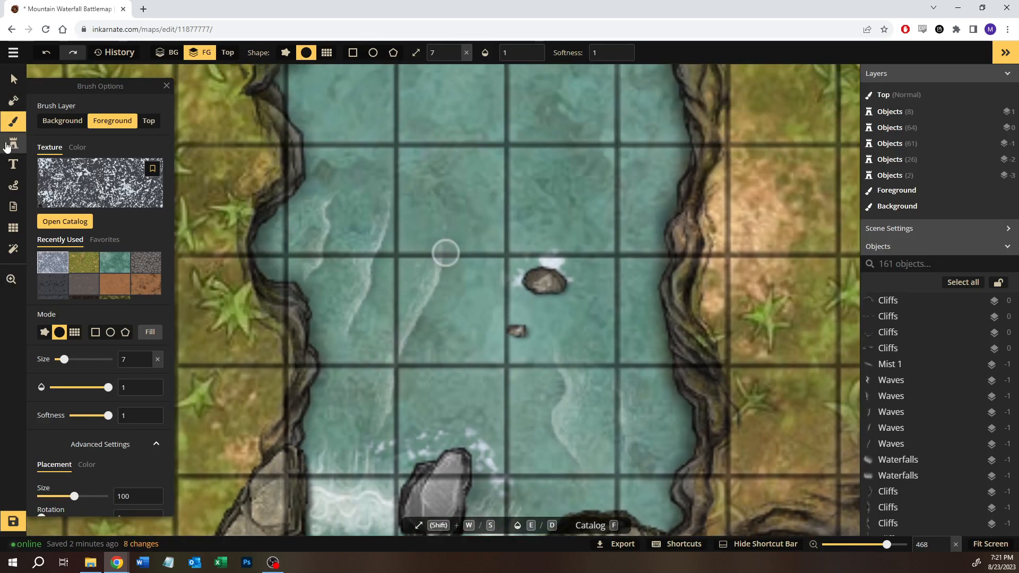
# Step: Place four more small rocks in the river between the two waterfalls, using the Normal blend mode at size 45 on layer -2
pyautogui.click(13, 142)
pyautogui.press('Escape')
pyautogui.click(547, 278)
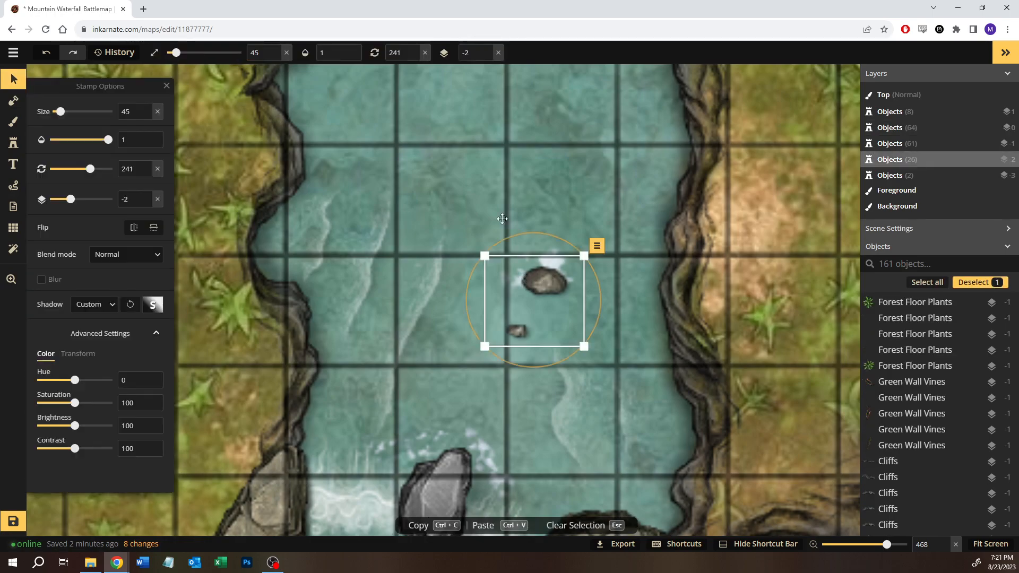
pyautogui.scroll(-5, 467, 152)
pyautogui.moveTo(472, 153); pyautogui.dragTo(472, 269)
pyautogui.click(13, 143)
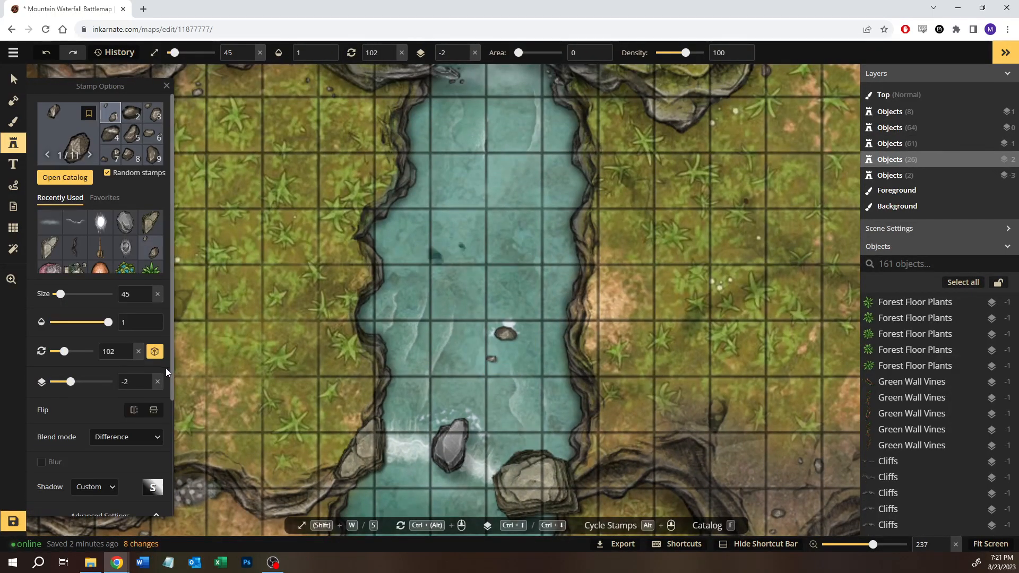
pyautogui.click(110, 437)
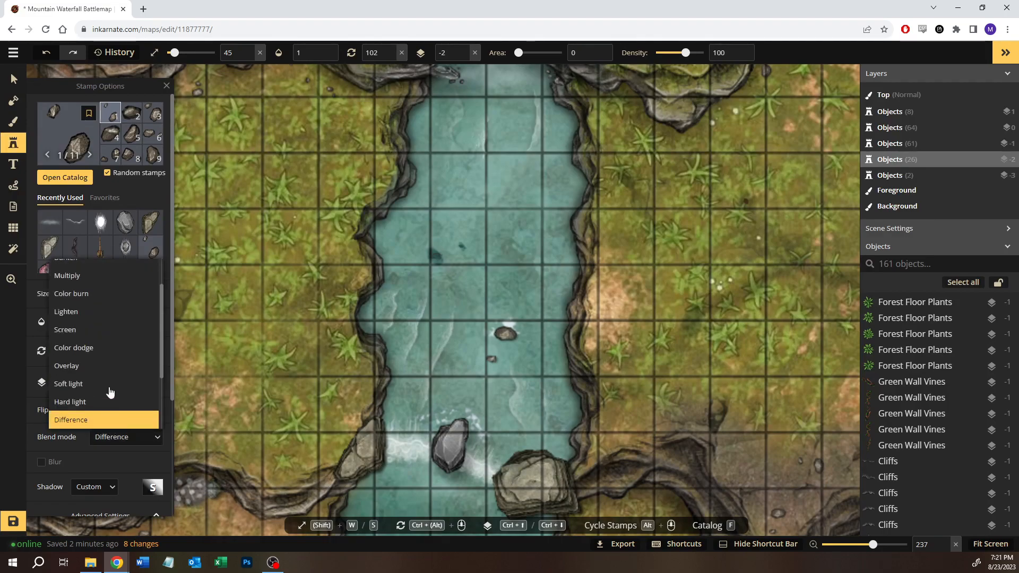
pyautogui.click(66, 285)
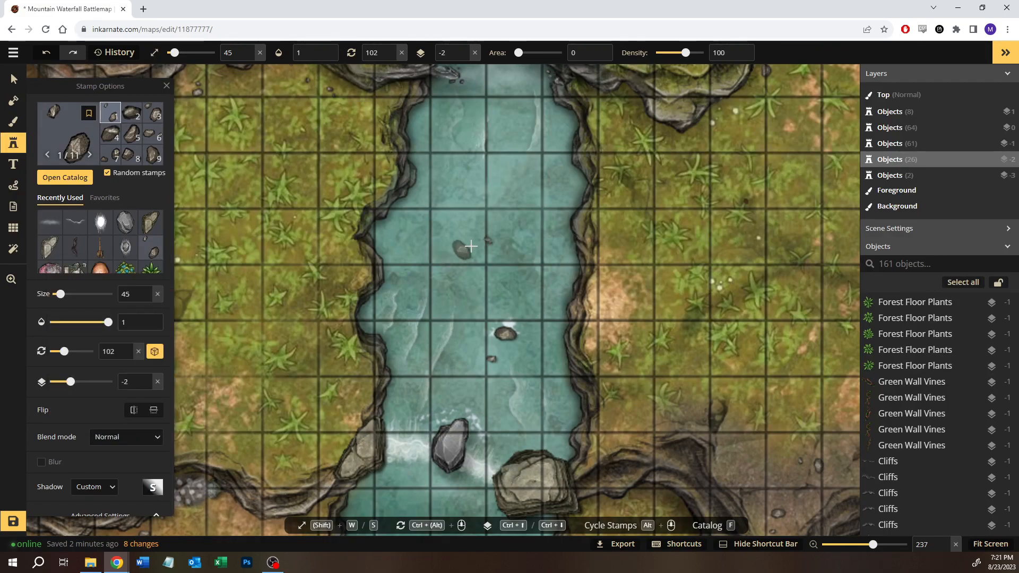
pyautogui.click(131, 135)
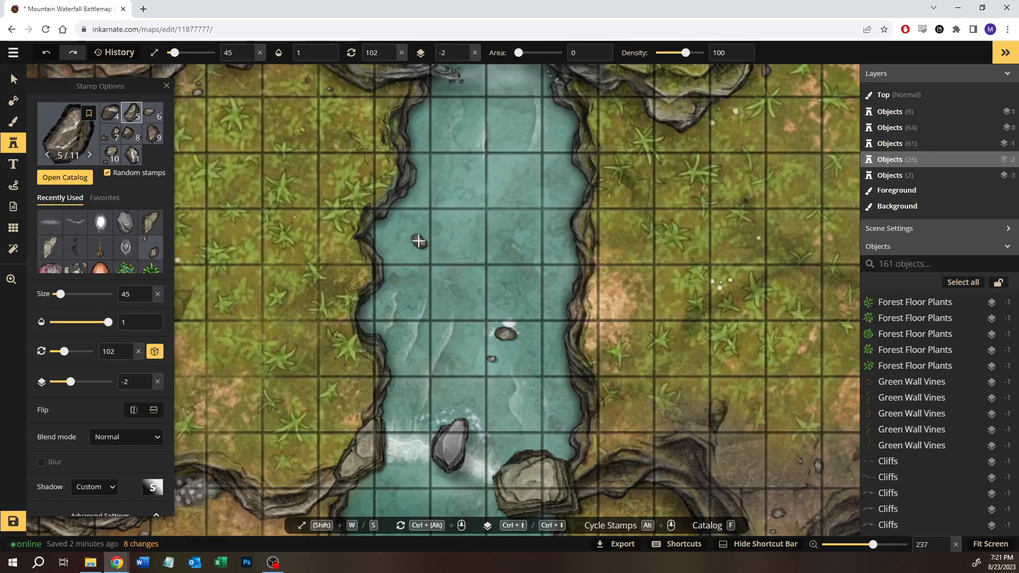
pyautogui.click(418, 241)
pyautogui.click(536, 187)
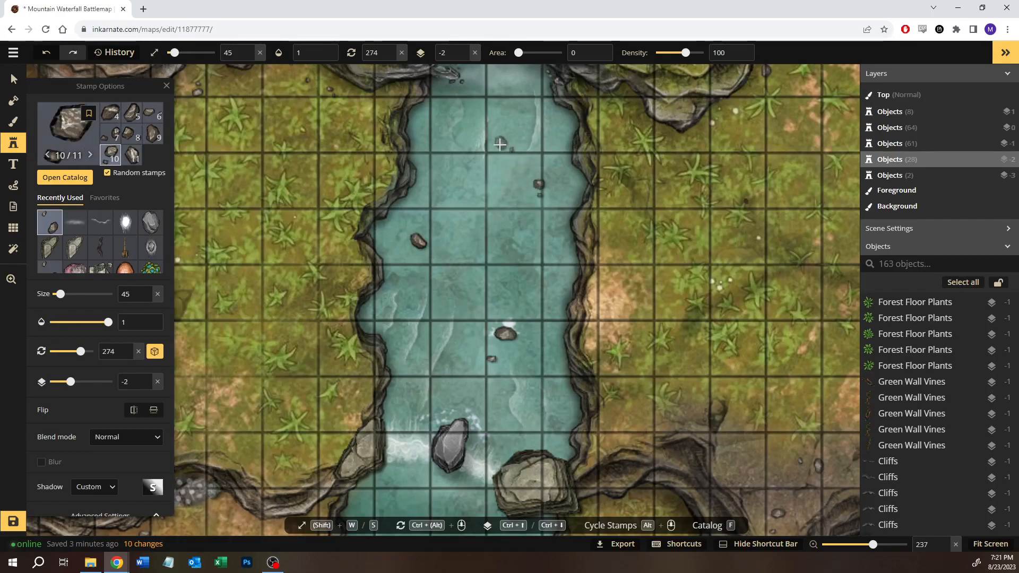
pyautogui.click(501, 158)
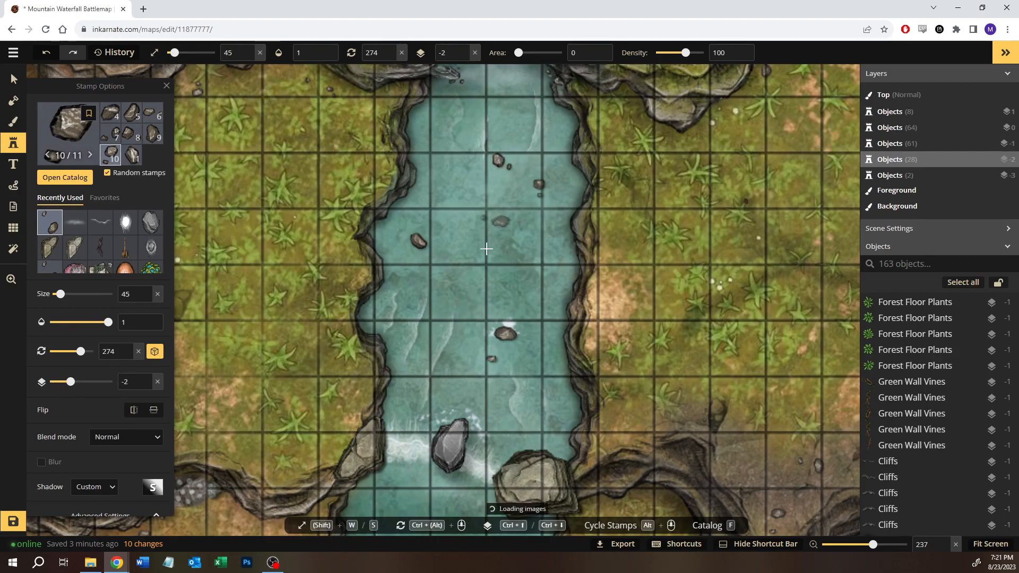
pyautogui.click(486, 284)
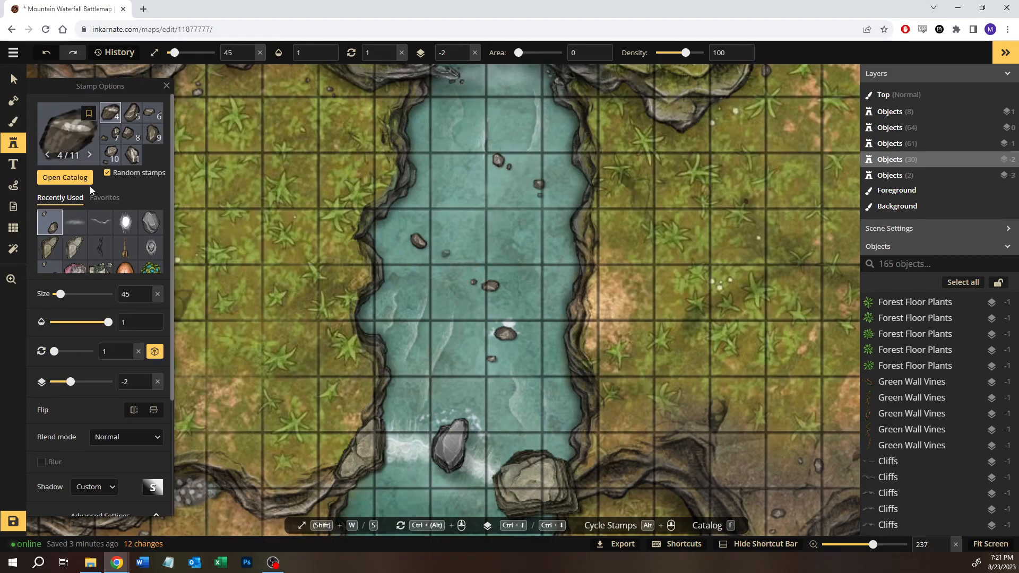
# Step: Brush white foam along the upstream sides of the newly placed small river rocks
pyautogui.click(13, 121)
pyautogui.scroll(5, 470, 294)
pyautogui.moveTo(459, 293); pyautogui.dragTo(501, 287)
pyautogui.moveTo(373, 213); pyautogui.dragTo(403, 217)
pyautogui.press('space')
pyautogui.moveTo(471, 198); pyautogui.dragTo(412, 280)
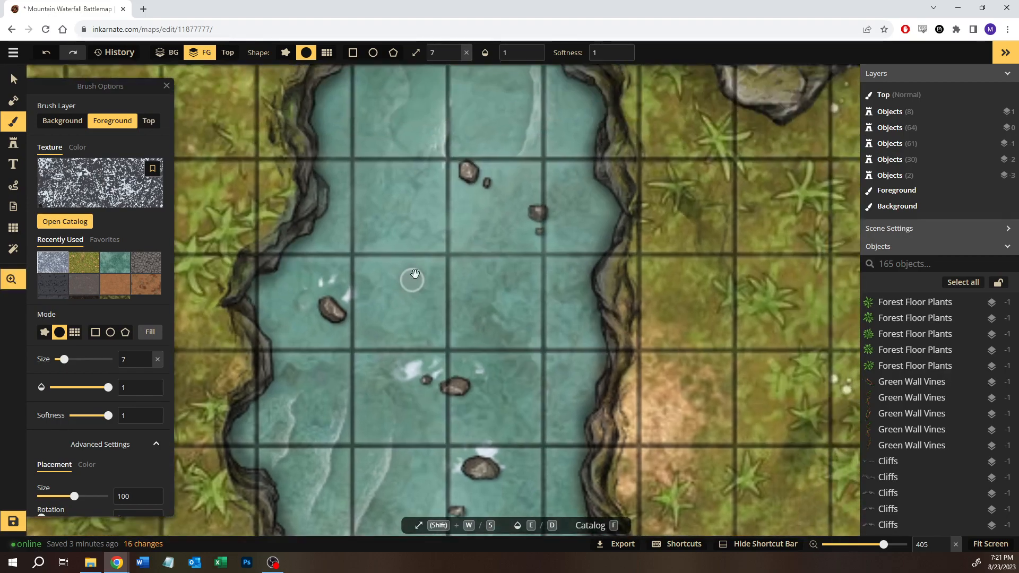
pyautogui.moveTo(448, 158); pyautogui.dragTo(485, 162)
pyautogui.moveTo(523, 199); pyautogui.dragTo(554, 211)
# Step: Brush white foam along the upstream edge of the lower waterfall's right bank rock, and save the map
pyautogui.press('space')
pyautogui.moveTo(539, 307); pyautogui.dragTo(504, 118)
pyautogui.moveTo(490, 301); pyautogui.dragTo(502, 134)
pyautogui.moveTo(448, 308); pyautogui.dragTo(487, 225)
pyautogui.scroll(-3, 475, 416)
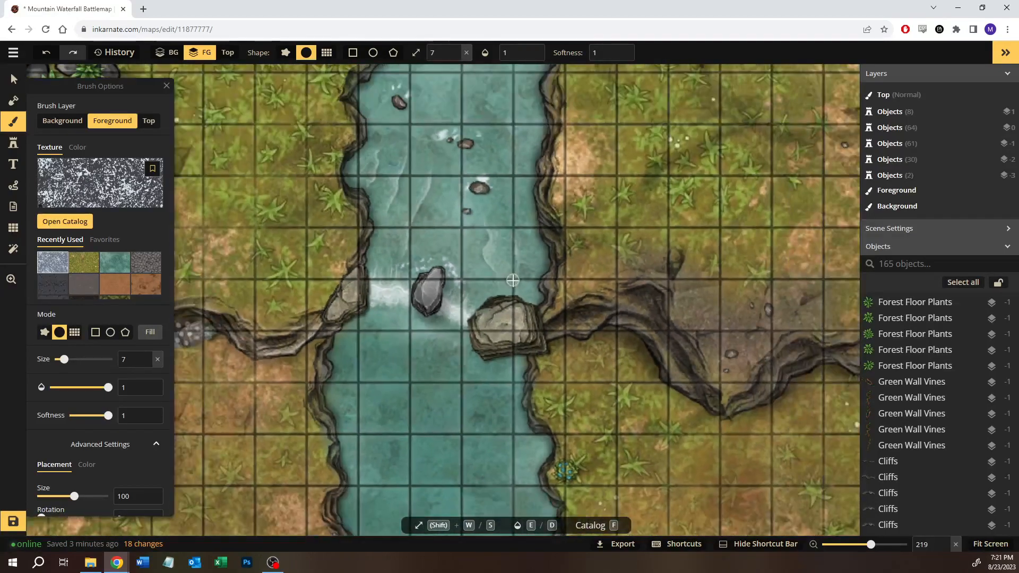
pyautogui.moveTo(499, 292); pyautogui.dragTo(481, 295)
pyautogui.press('space')
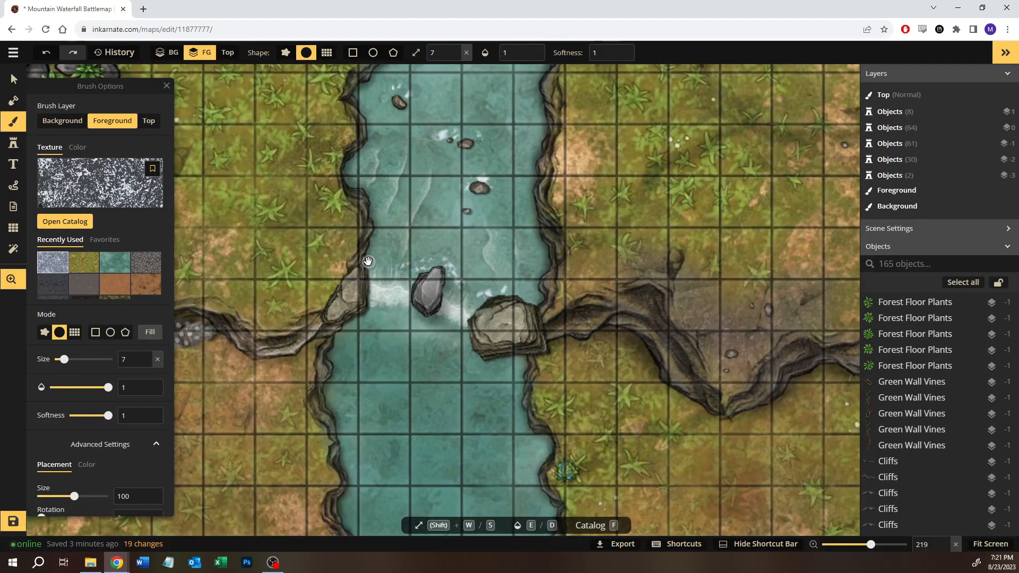
pyautogui.moveTo(447, 182)
pyautogui.mouseDown()
pyautogui.moveTo(451, 462)
pyautogui.moveTo(483, 213)
pyautogui.mouseUp()
pyautogui.scroll(-3, 486, 428)
pyautogui.moveTo(482, 428); pyautogui.dragTo(469, 329)
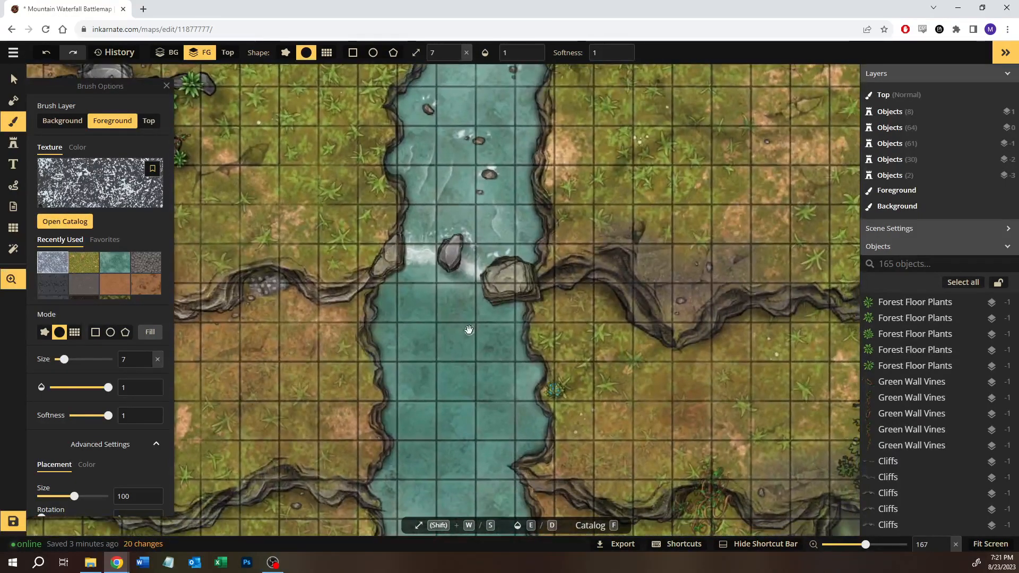
pyautogui.click(11, 523)
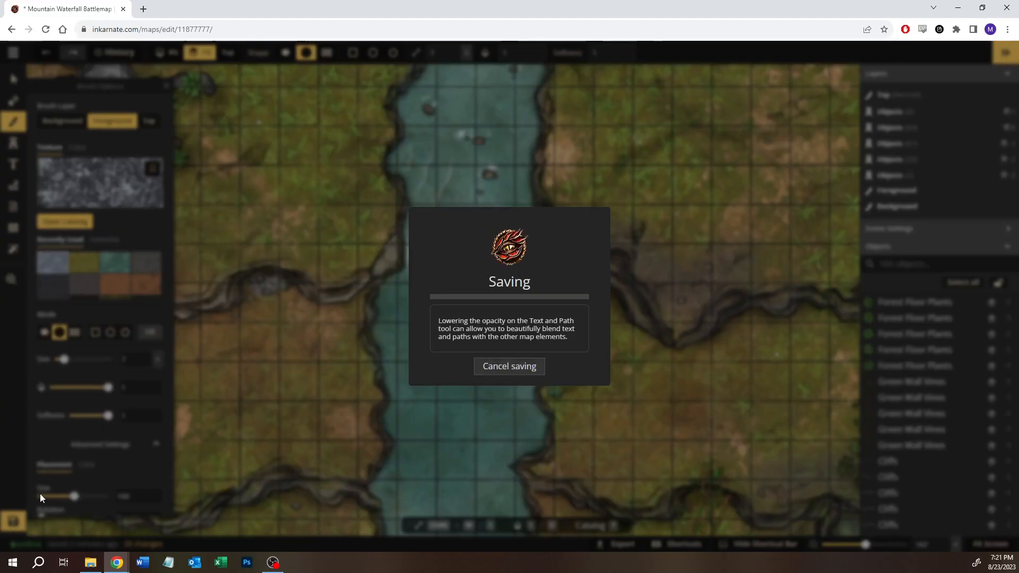
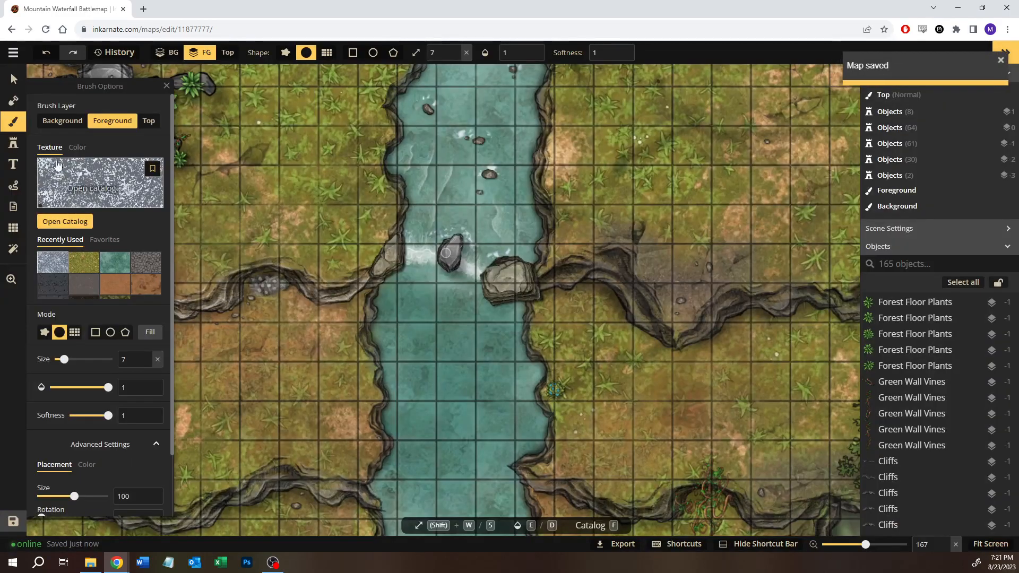
# Step: Place one boulder on each riverbank where the next cliff line meets the river, sizing the right one to 64
pyautogui.click(13, 79)
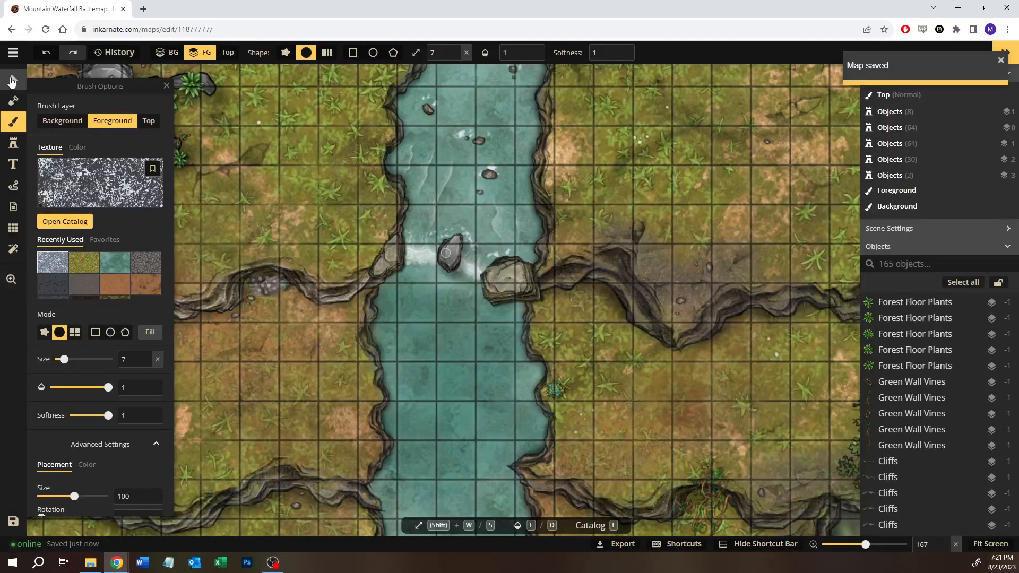
pyautogui.click(451, 257)
pyautogui.click(452, 260)
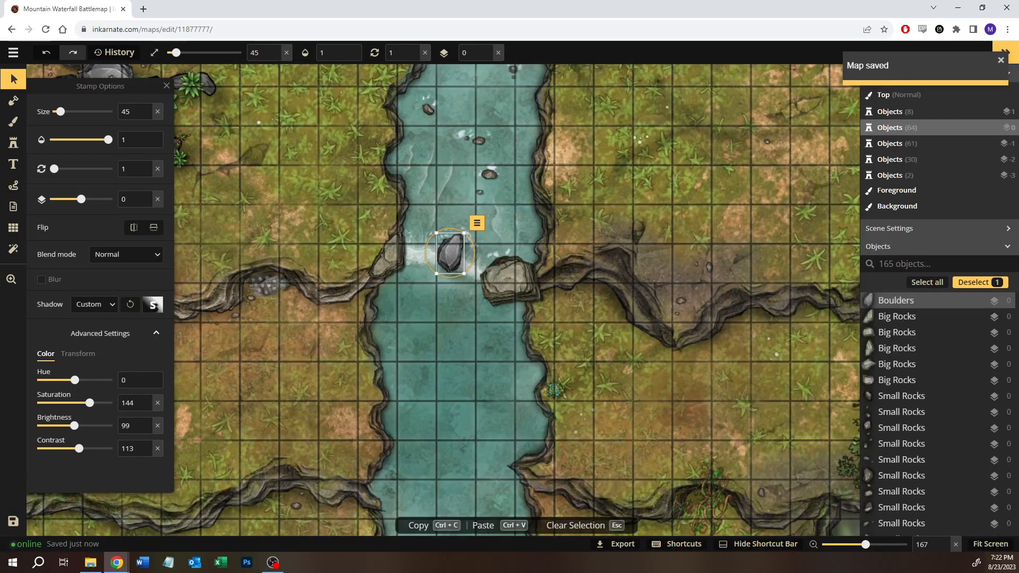
pyautogui.click(20, 145)
pyautogui.click(133, 112)
pyautogui.click(152, 113)
pyautogui.scroll(-4, 366, 380)
pyautogui.press('w')
pyautogui.press('w')
pyautogui.press('w')
pyautogui.press('w')
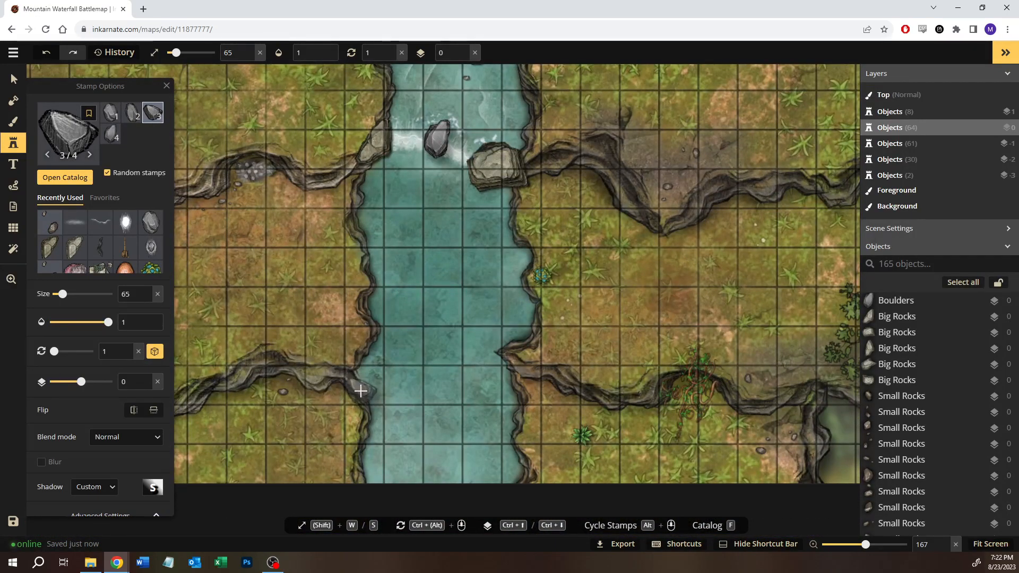
pyautogui.click(361, 386)
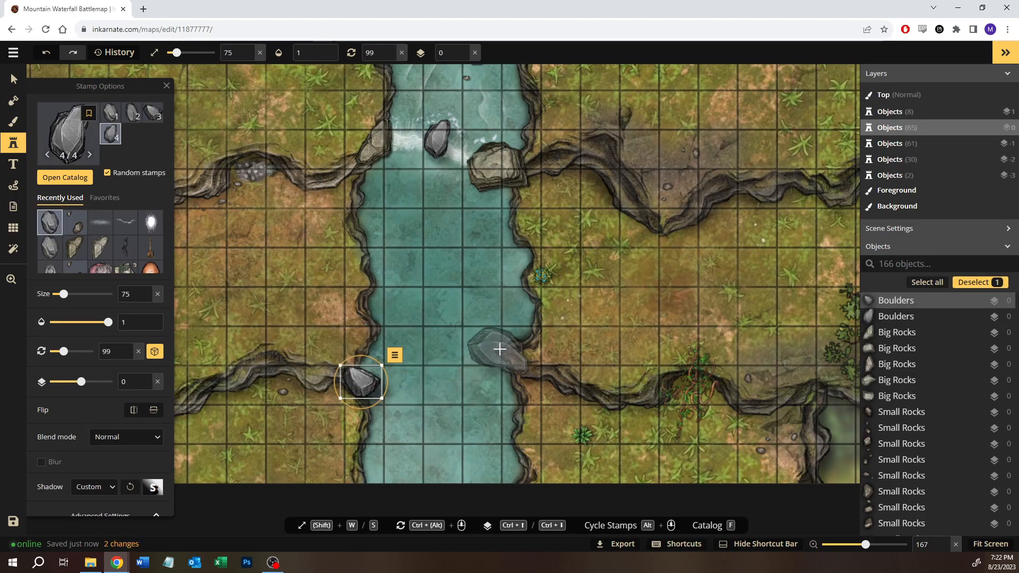
pyautogui.click(510, 354)
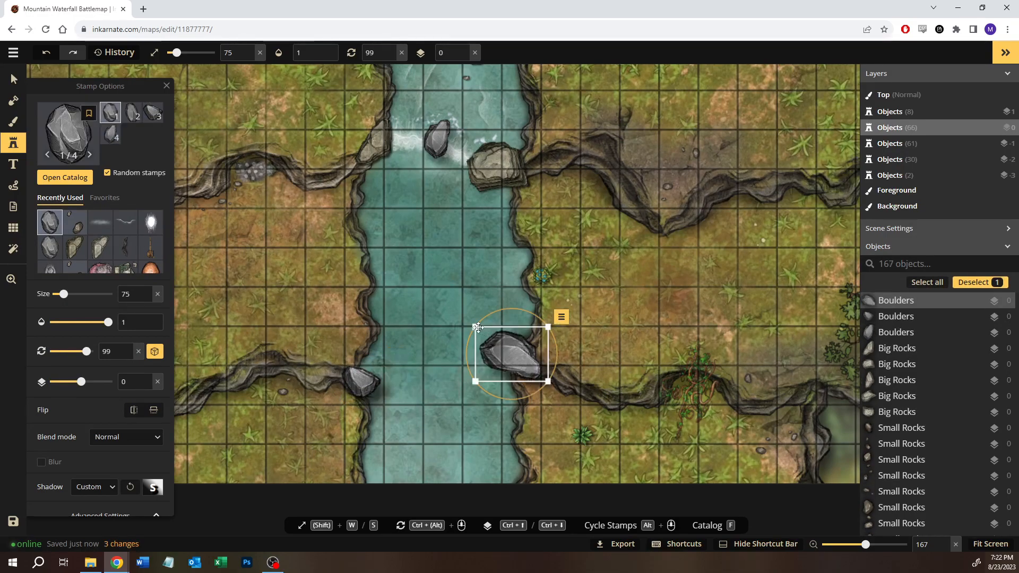
pyautogui.moveTo(484, 339); pyautogui.dragTo(514, 357)
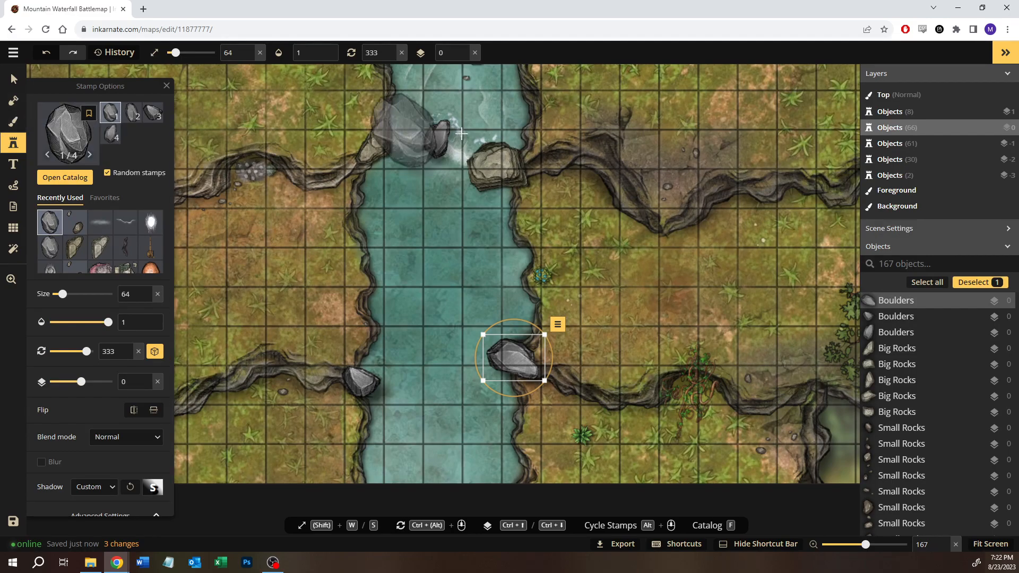
# Step: Copy the big rock beside the second waterfall and place the copy in the river between the lower boulders, at size 10 and rotation 61
pyautogui.click(13, 80)
pyautogui.click(487, 173)
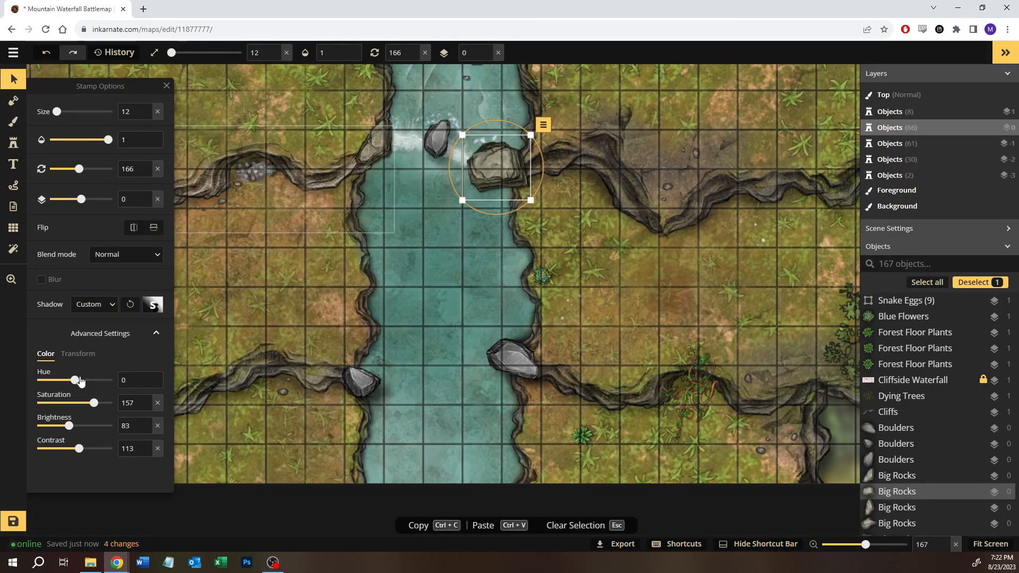
pyautogui.hotkey('ctrl', 'c')
pyautogui.hotkey('ctrl', 'v')
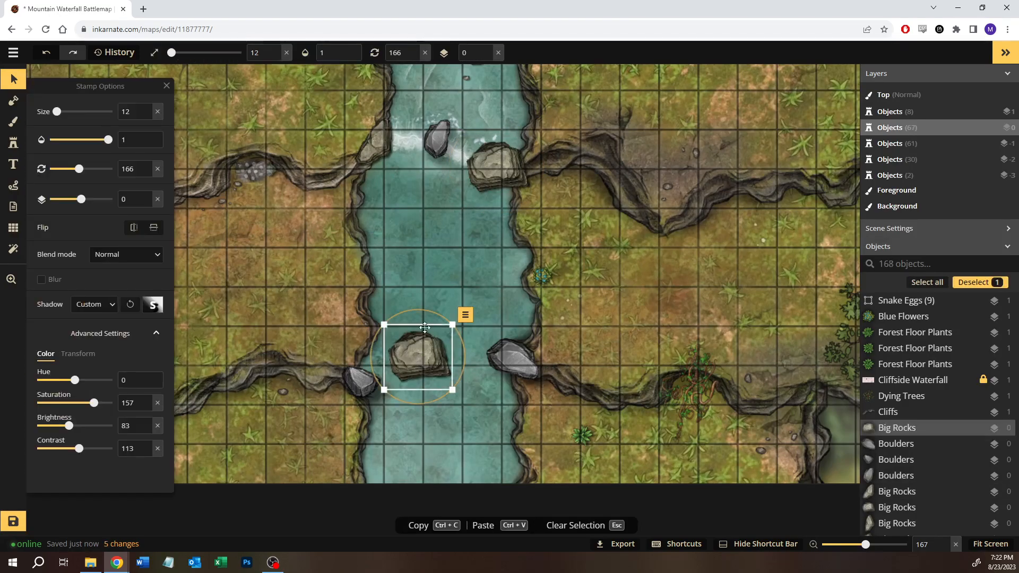
pyautogui.moveTo(434, 383); pyautogui.dragTo(425, 364)
pyautogui.moveTo(411, 310); pyautogui.dragTo(414, 360)
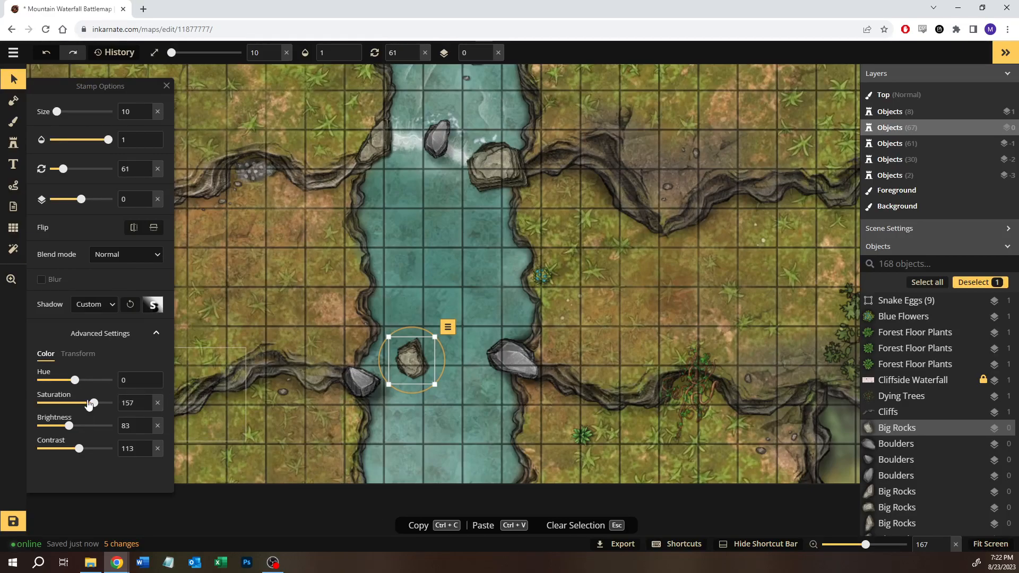
# Step: Reduce the copied river rock's saturation to 65
pyautogui.moveTo(93, 403); pyautogui.dragTo(75, 407)
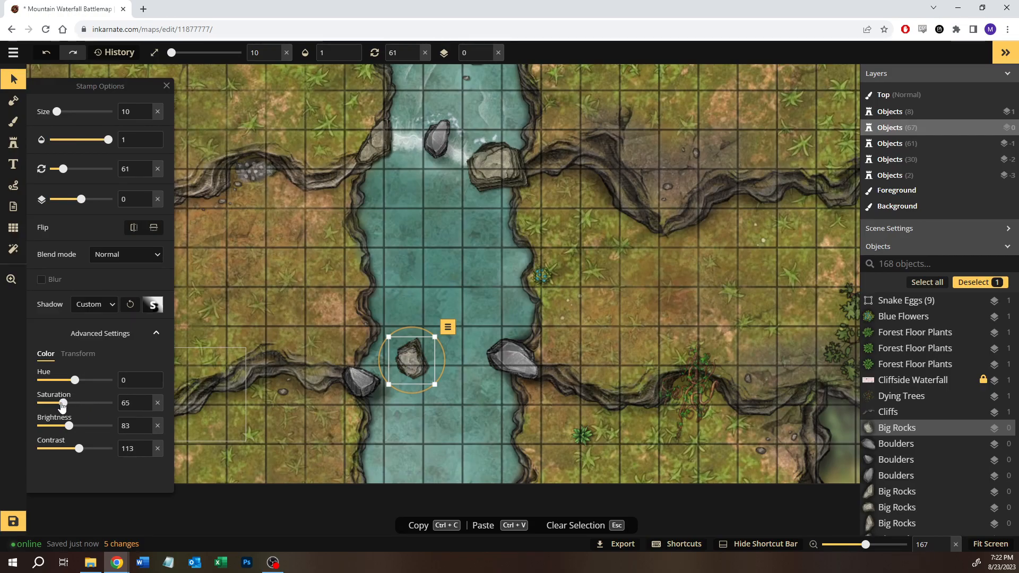
pyautogui.click(470, 381)
pyautogui.moveTo(459, 220); pyautogui.dragTo(452, 187)
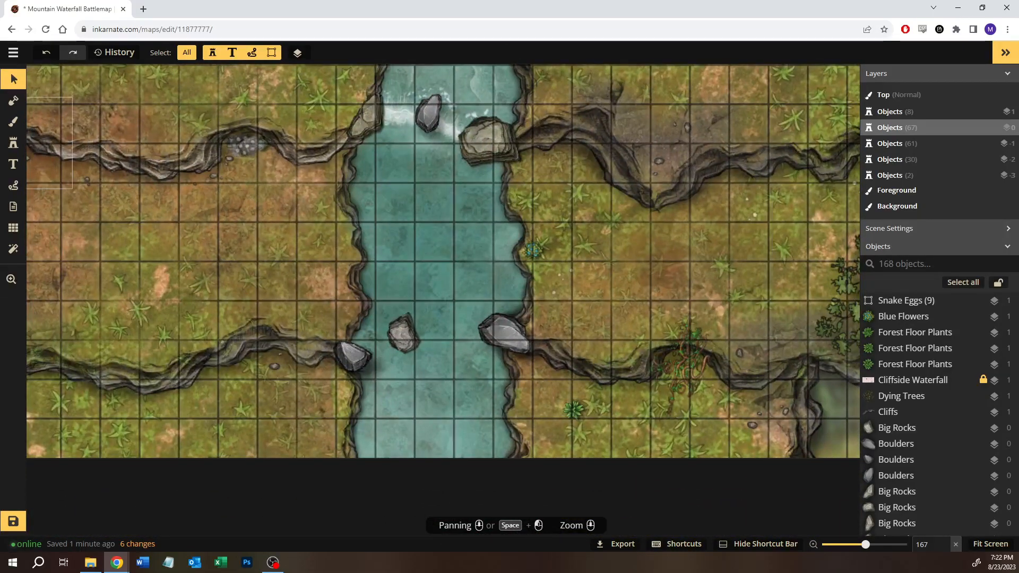
# Step: Place the third Big Rocks variant at size 10 between the new river rock and the right boulder, rotated to 180
pyautogui.click(18, 149)
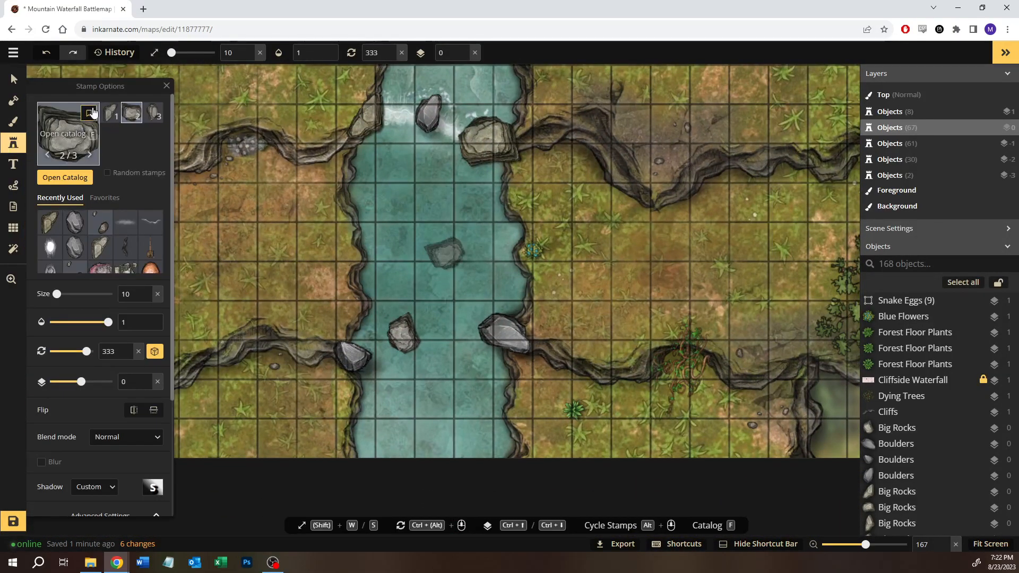
pyautogui.click(153, 112)
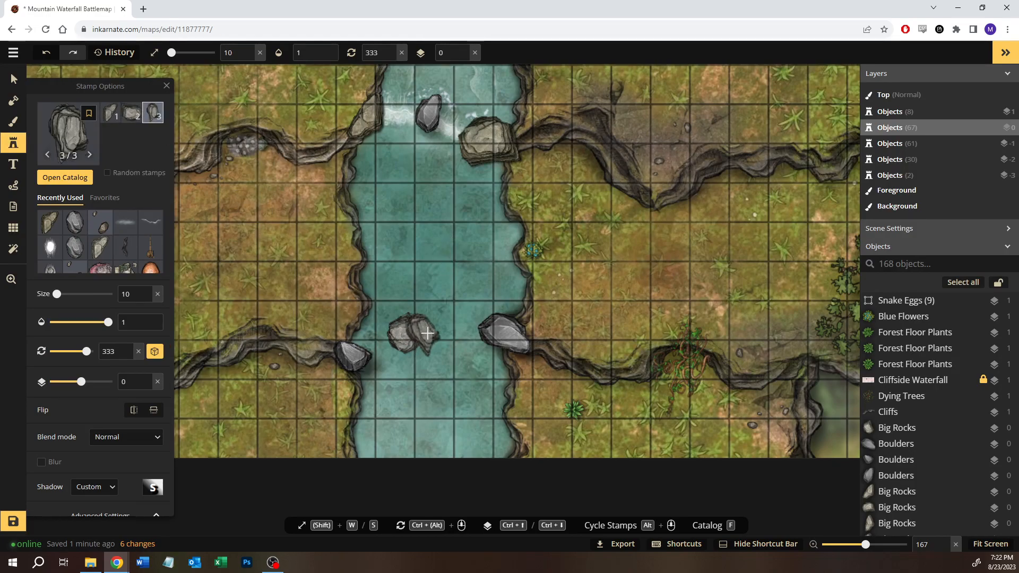
pyautogui.click(448, 333)
pyautogui.scroll(-10, 447, 329)
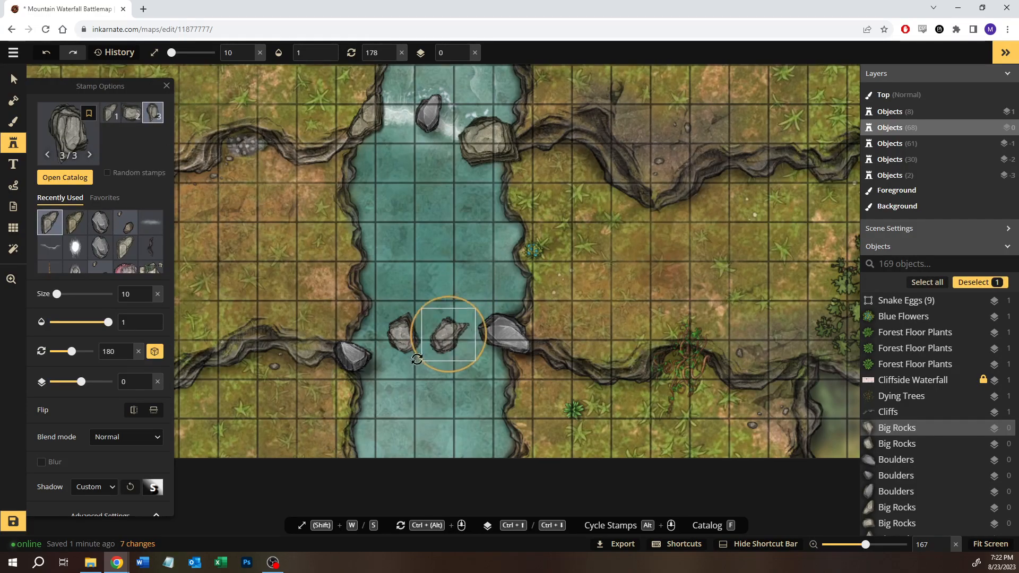
pyautogui.moveTo(446, 343); pyautogui.dragTo(450, 305)
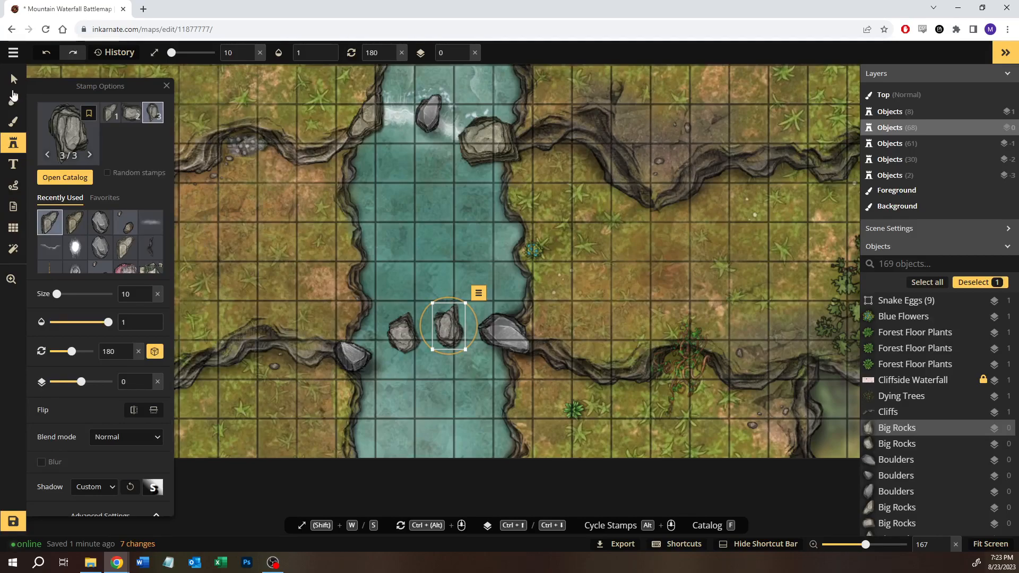
# Step: Copy the waterfall splash from the second waterfall into the gap between the left boulder and rock, at size 28 and rotation 324
pyautogui.click(17, 83)
pyautogui.click(351, 282)
pyautogui.click(406, 114)
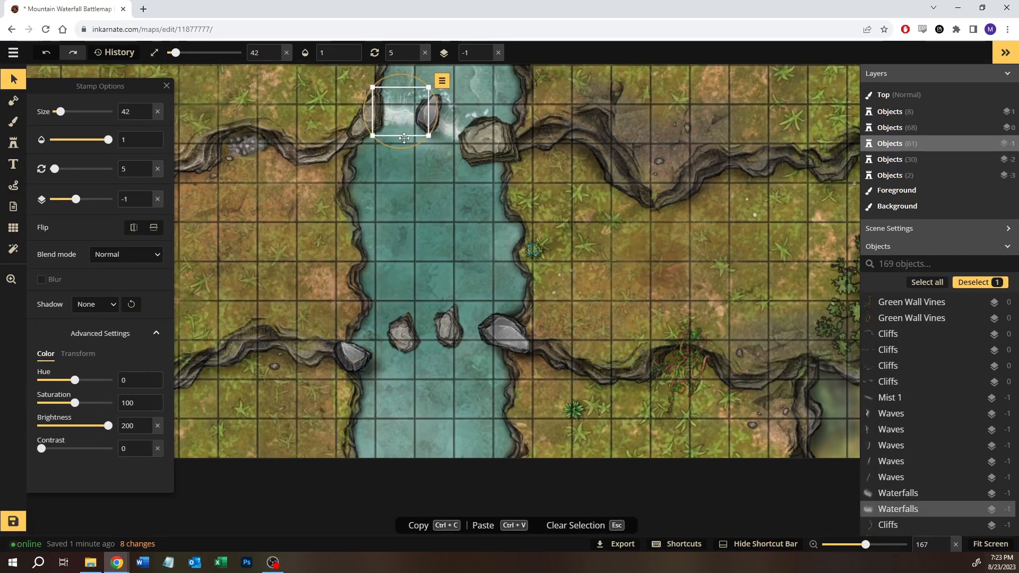
pyautogui.click(395, 356)
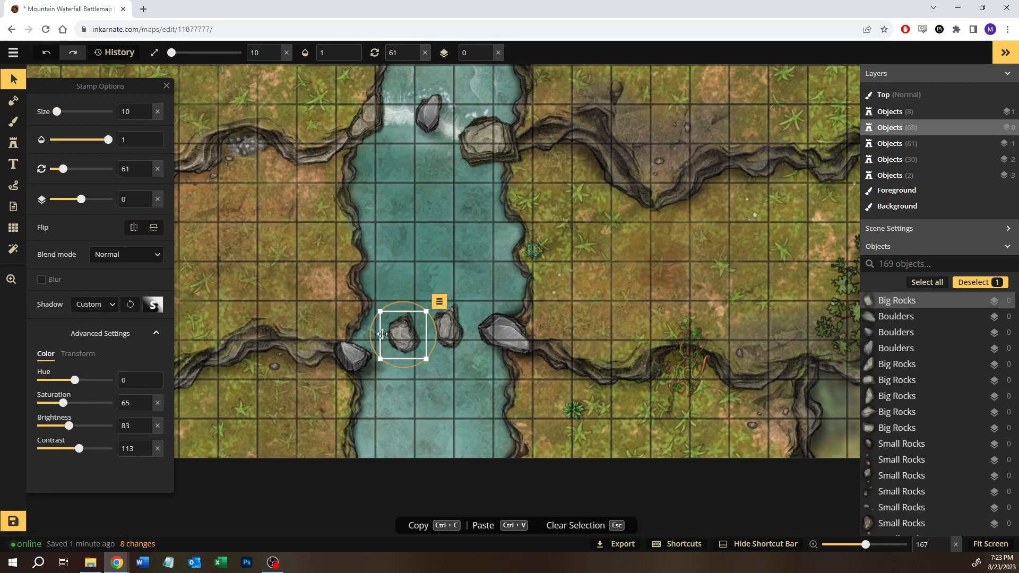
pyautogui.hotkey('ctrl', 'v')
pyautogui.moveTo(419, 286); pyautogui.dragTo(363, 354)
pyautogui.scroll(4, 391, 352)
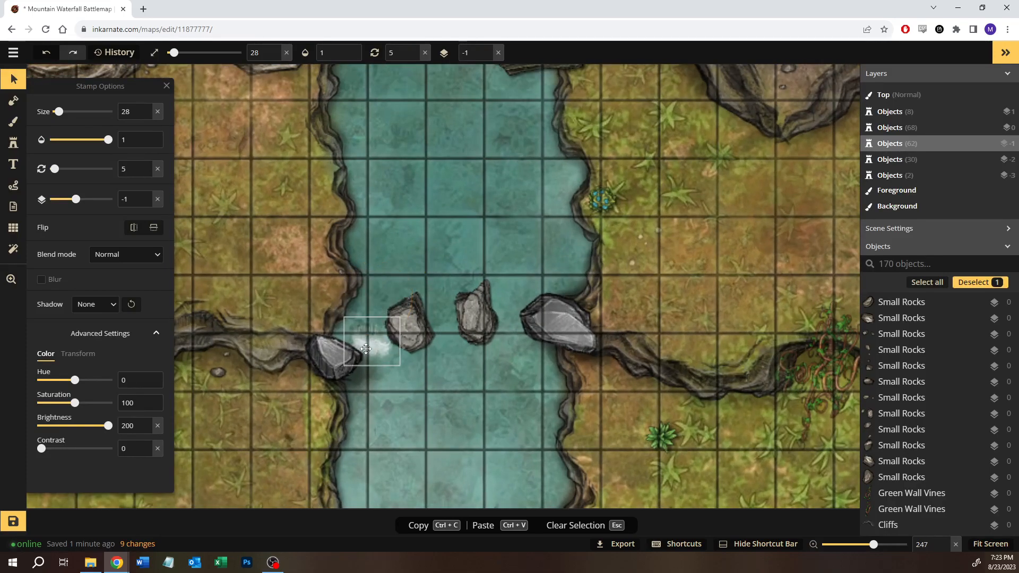
pyautogui.moveTo(376, 304); pyautogui.dragTo(349, 311)
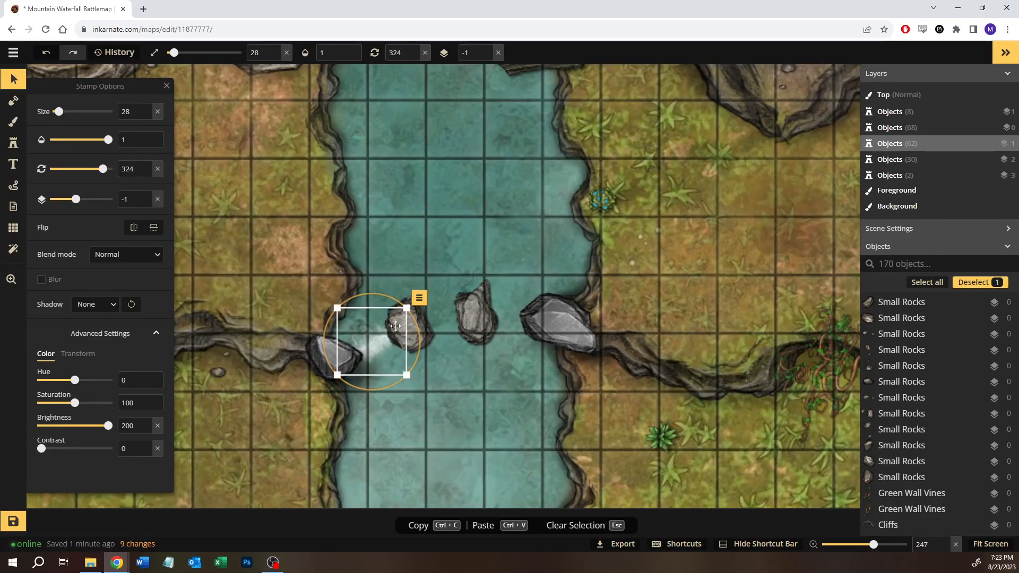
# Step: Place the fourth Waterfalls variant at size 28 between the right river rock and the right boulder, rotated to 3
pyautogui.click(23, 140)
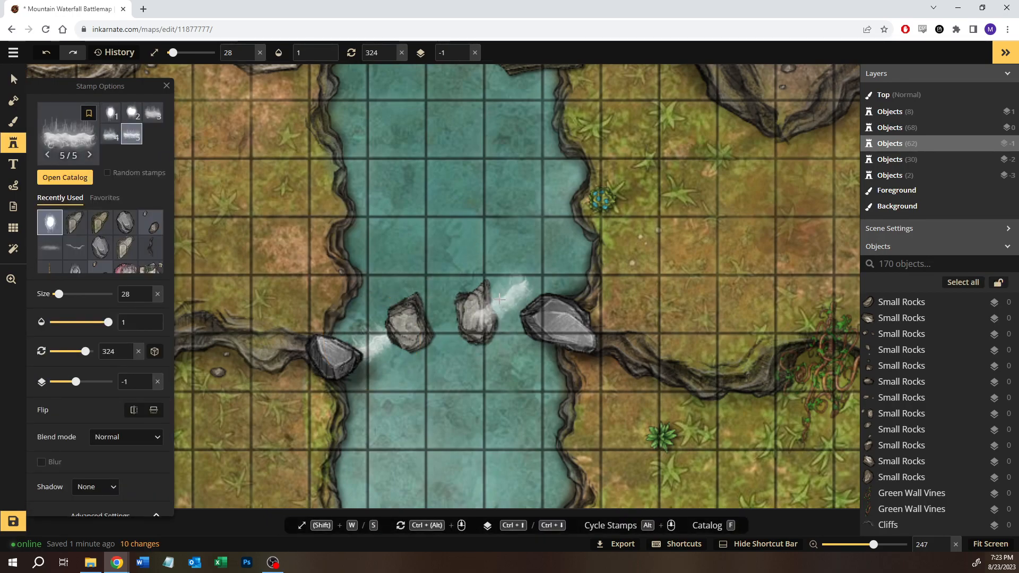
pyautogui.click(381, 236)
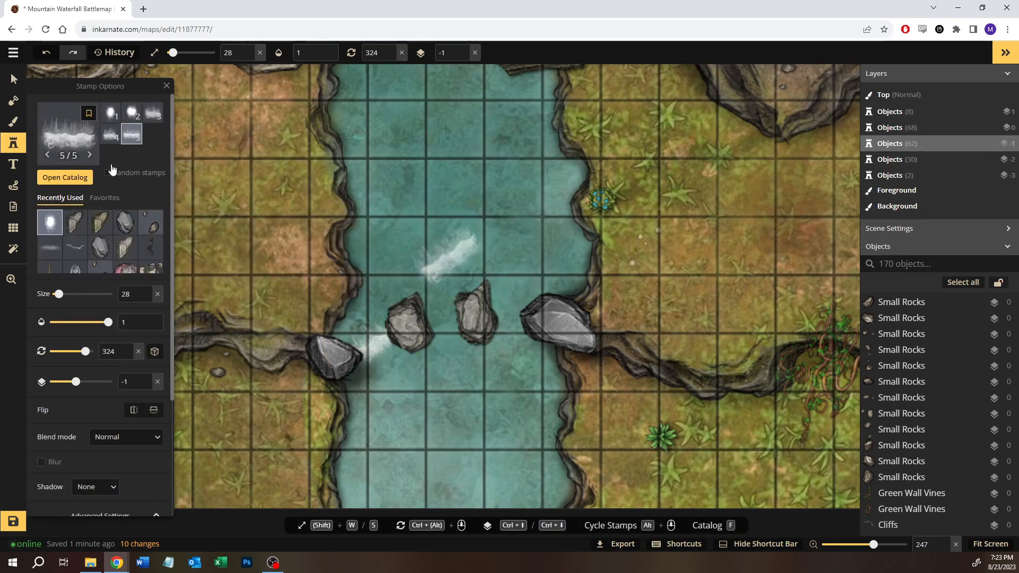
pyautogui.click(111, 135)
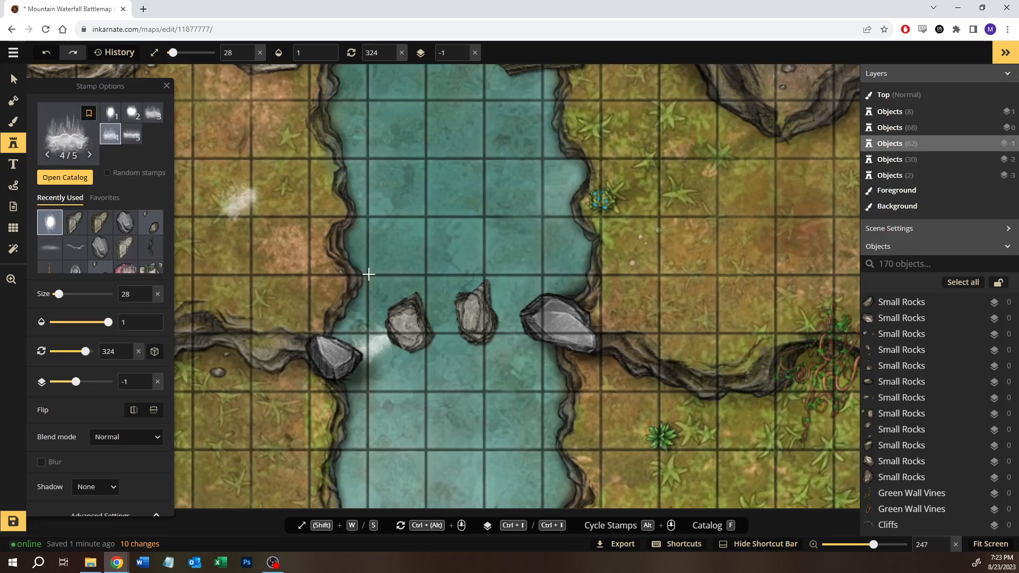
pyautogui.click(502, 308)
pyautogui.moveTo(502, 252); pyautogui.dragTo(538, 272)
pyautogui.moveTo(509, 314); pyautogui.dragTo(516, 315)
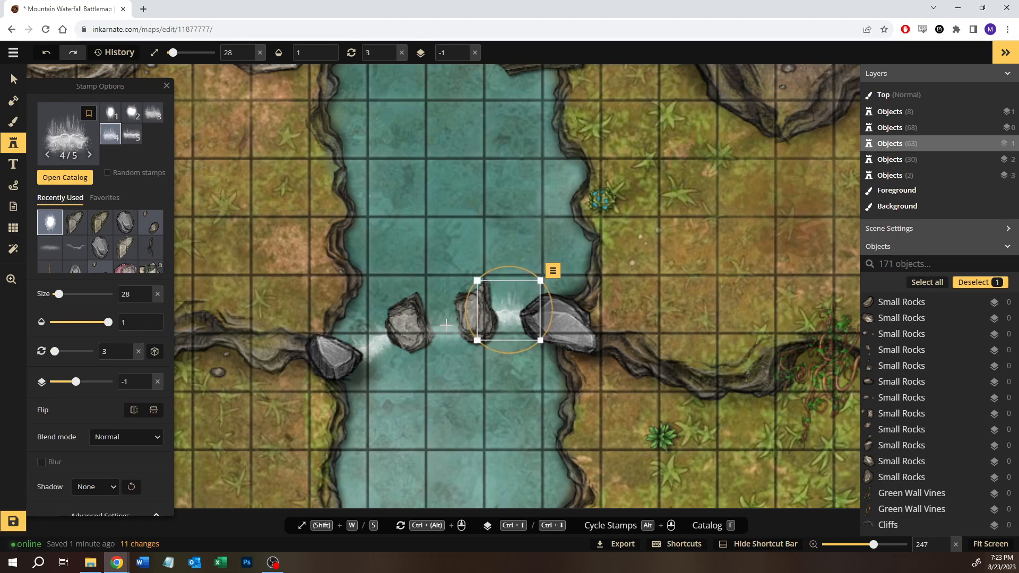
# Step: Fill the gap between the two middle rocks with the third Waterfalls variant at size 28, rotated to 344
pyautogui.click(158, 121)
pyautogui.click(445, 319)
pyautogui.scroll(-5, 428, 286)
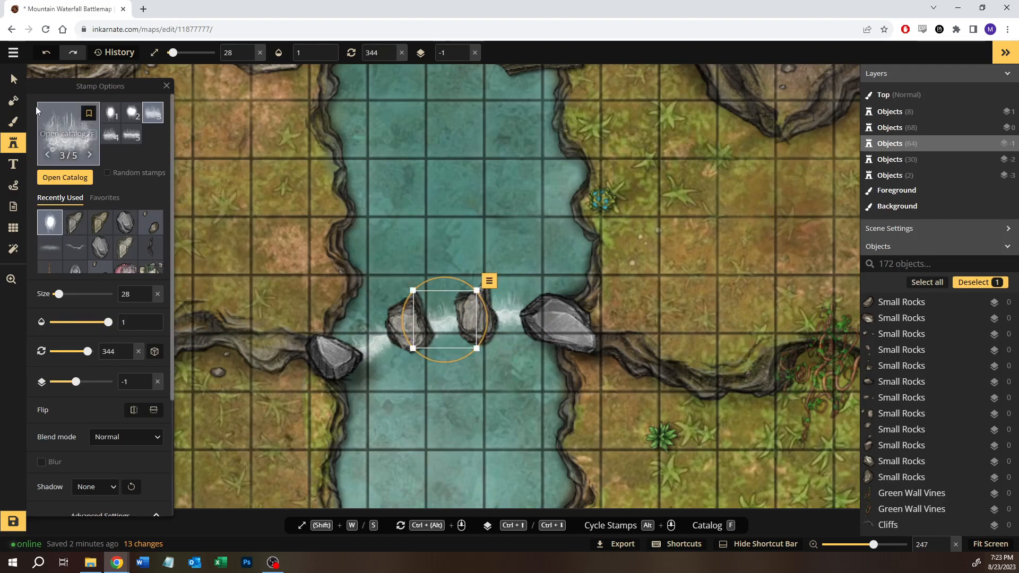
# Step: Pick up an existing wave upstream of the second waterfall as the stamp, reusing its 0.47 opacity and layer -1
pyautogui.click(14, 80)
pyautogui.click(358, 196)
pyautogui.click(473, 261)
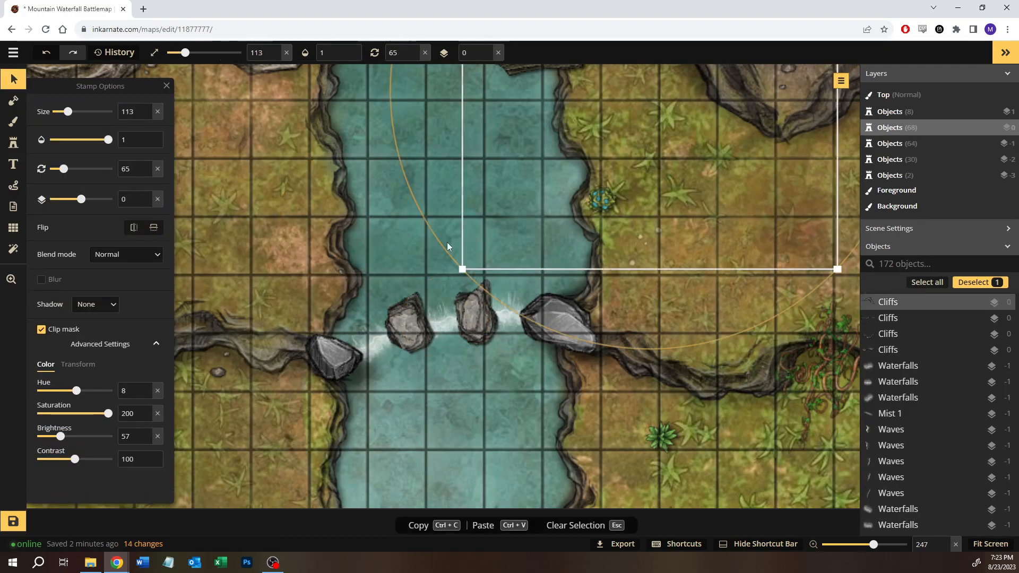
pyautogui.click(324, 217)
pyautogui.click(271, 173)
pyautogui.press('space')
pyautogui.moveTo(262, 130); pyautogui.dragTo(264, 369)
pyautogui.click(439, 117)
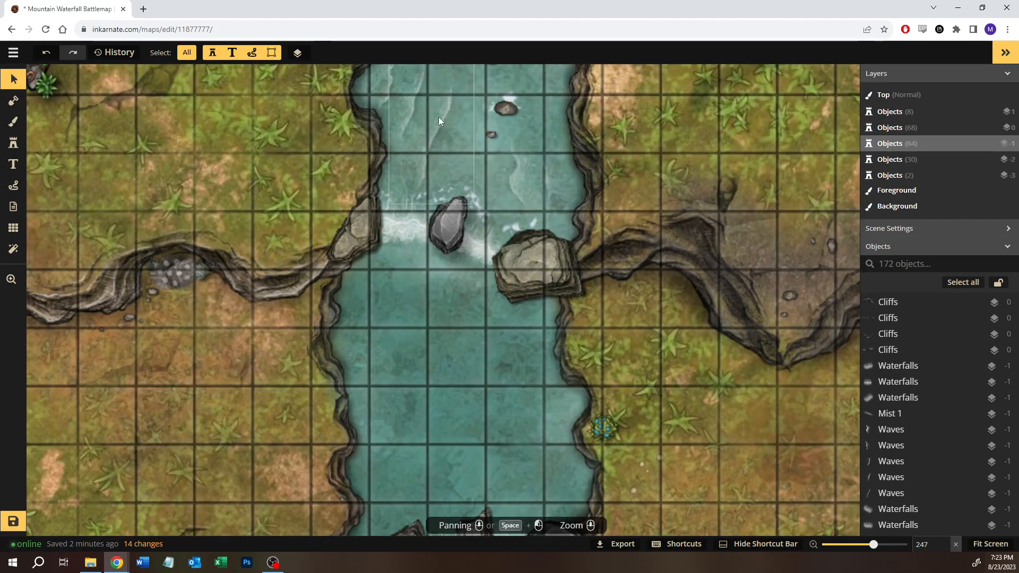
pyautogui.click(24, 149)
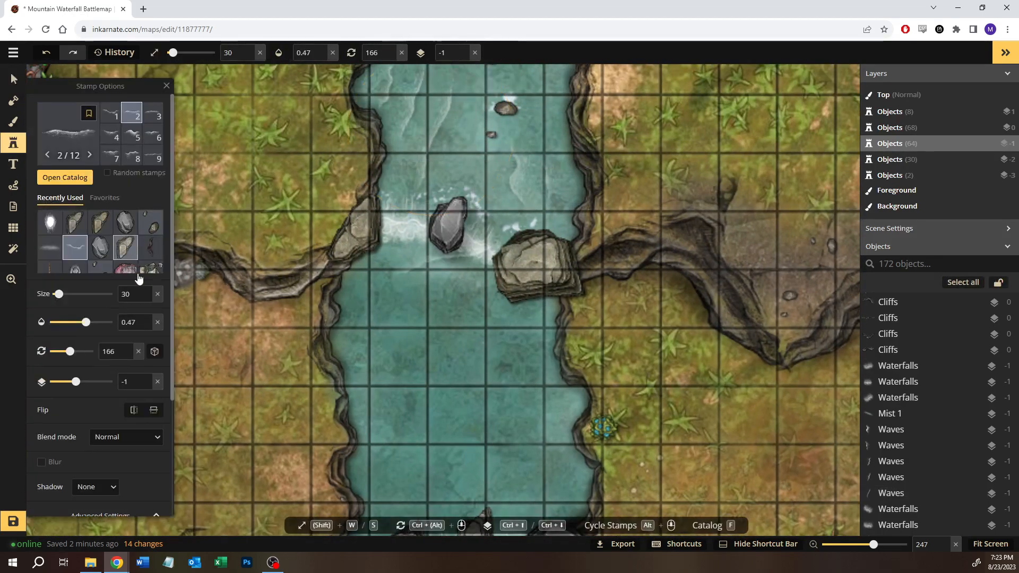
# Step: Place the third Waves variant at size 25 below the third waterfall near the left bank, rotated to 80
pyautogui.click(119, 124)
pyautogui.moveTo(401, 407); pyautogui.dragTo(368, 255)
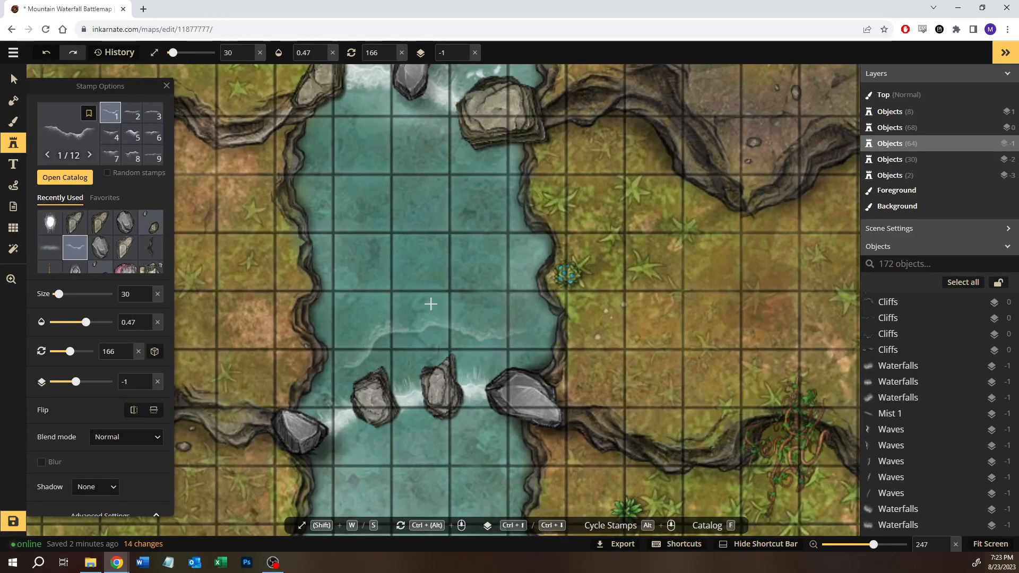
pyautogui.click(450, 257)
pyautogui.click(128, 110)
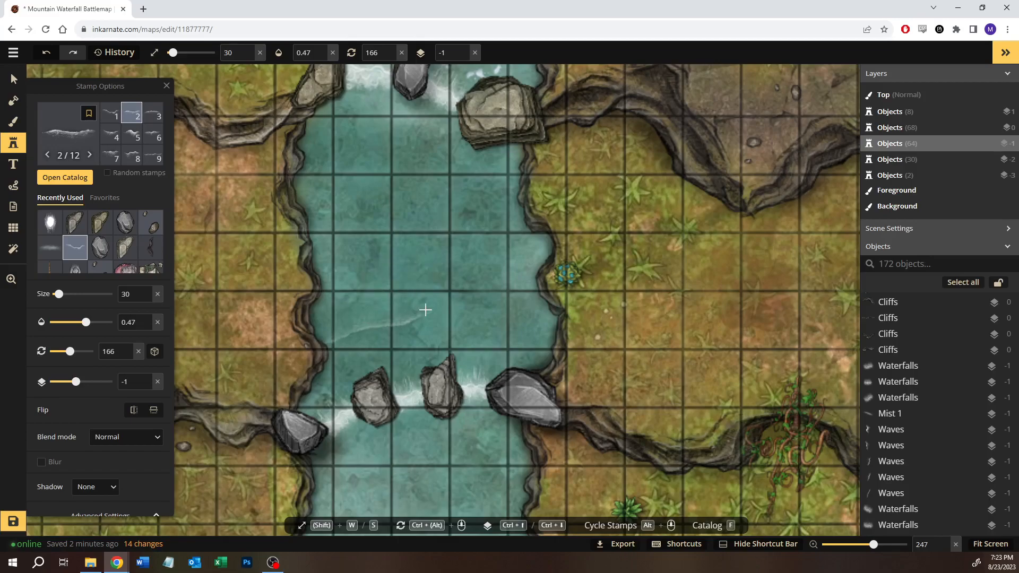
pyautogui.moveTo(424, 447); pyautogui.dragTo(406, 318)
pyautogui.click(370, 390)
pyautogui.moveTo(450, 354); pyautogui.dragTo(420, 366)
pyautogui.moveTo(389, 336); pyautogui.dragTo(308, 366)
pyautogui.moveTo(366, 393); pyautogui.dragTo(337, 402)
pyautogui.scroll(-1, 393, 358)
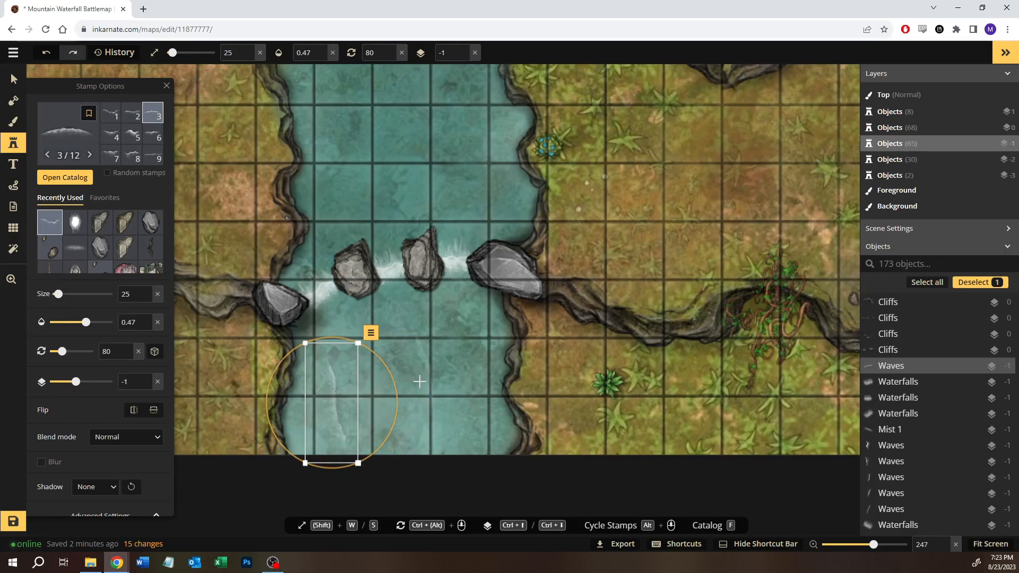
# Step: Place a second wave of the same variant below the third waterfall near the right bank, rotated to 263
pyautogui.click(466, 387)
pyautogui.moveTo(467, 323); pyautogui.dragTo(459, 419)
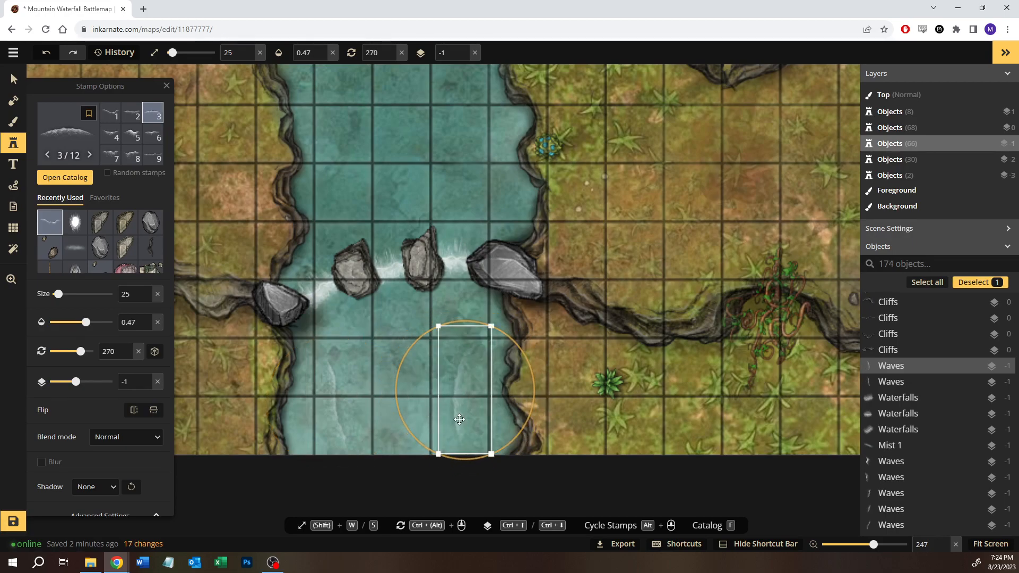
pyautogui.moveTo(466, 320); pyautogui.dragTo(449, 320)
pyautogui.moveTo(461, 390); pyautogui.dragTo(468, 382)
pyautogui.scroll(-3, 384, 397)
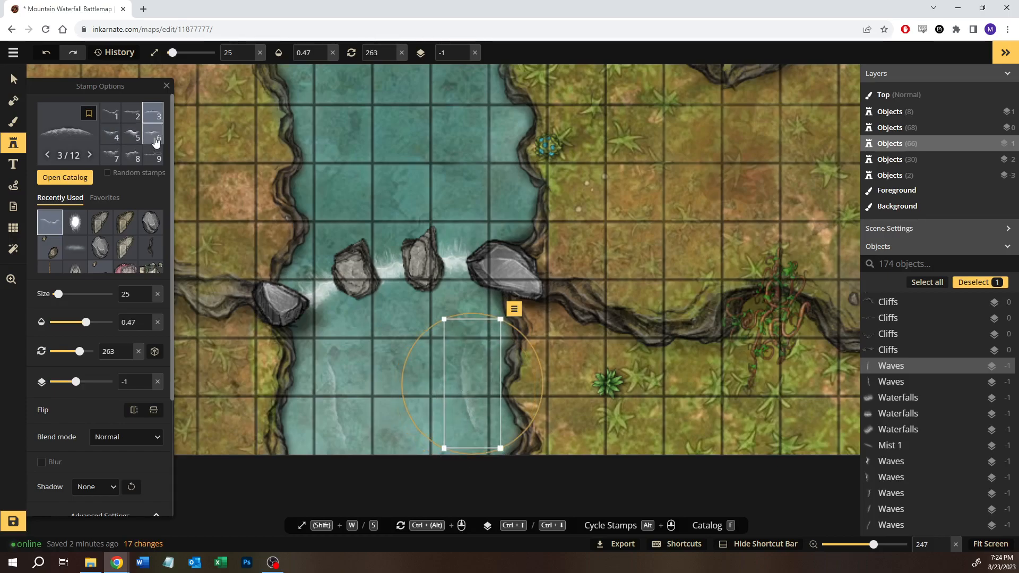
# Step: Place one variant 6 wave and two variant 8 waves in the river below the lower waterfall, at size 25 and 0.47 opacity
pyautogui.click(438, 386)
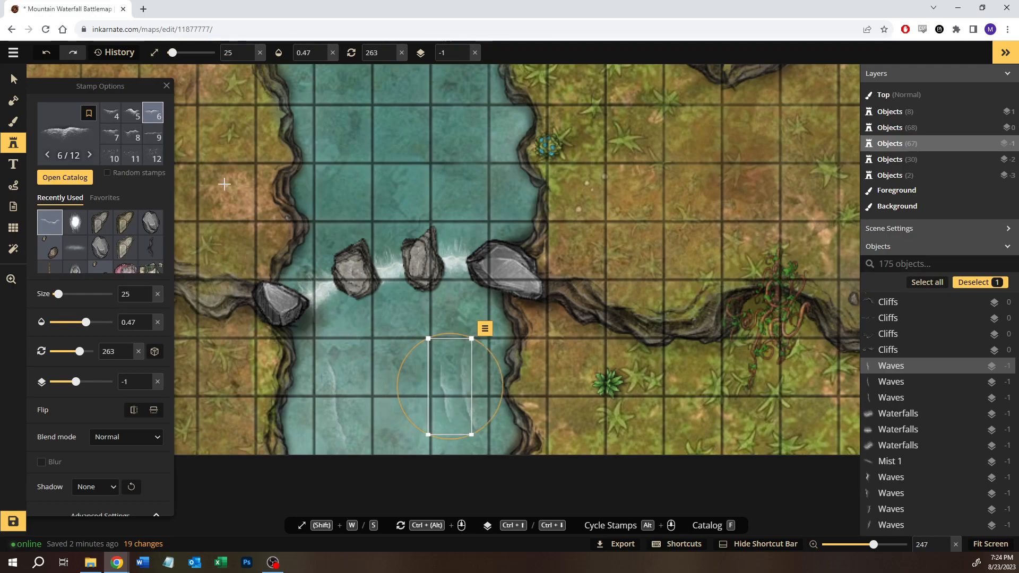
pyautogui.scroll(-1, 145, 139)
pyautogui.click(145, 139)
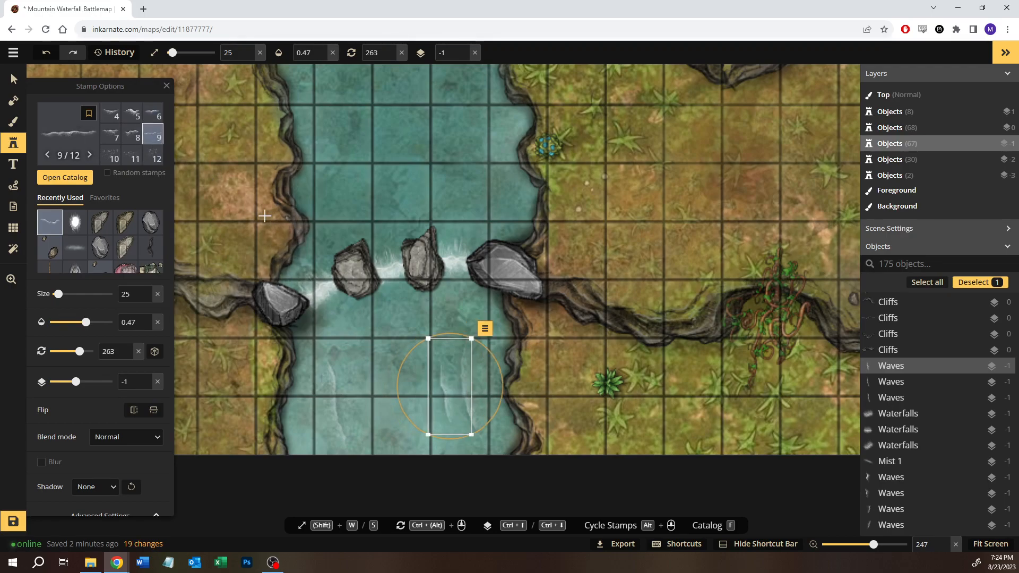
pyautogui.click(139, 139)
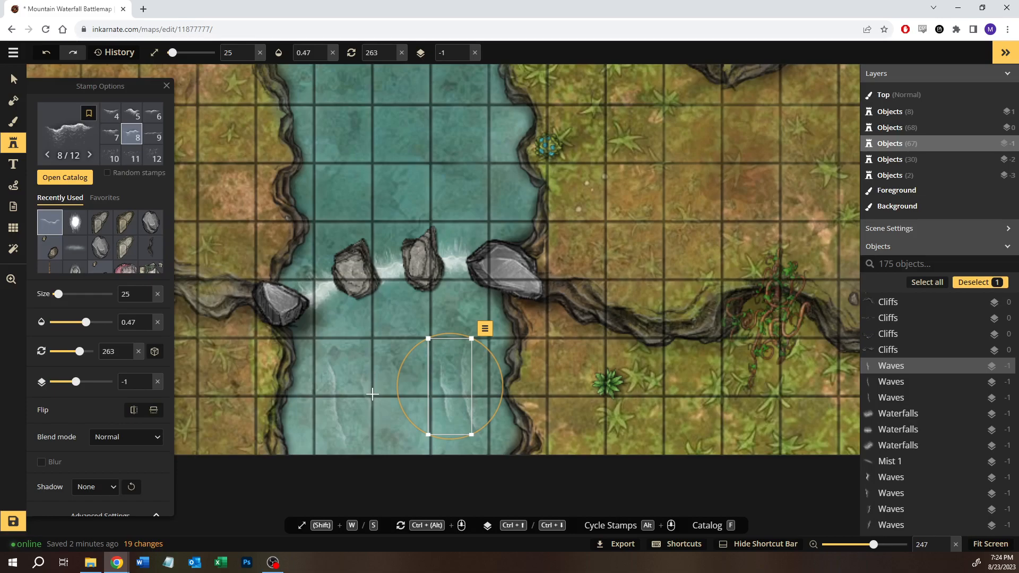
pyautogui.click(372, 393)
pyautogui.click(378, 377)
# Step: Move one variant 8 wave up to the river's right bank above the lower waterfall, and rotate and reposition the other below it
pyautogui.click(15, 79)
pyautogui.moveTo(374, 371); pyautogui.dragTo(502, 123)
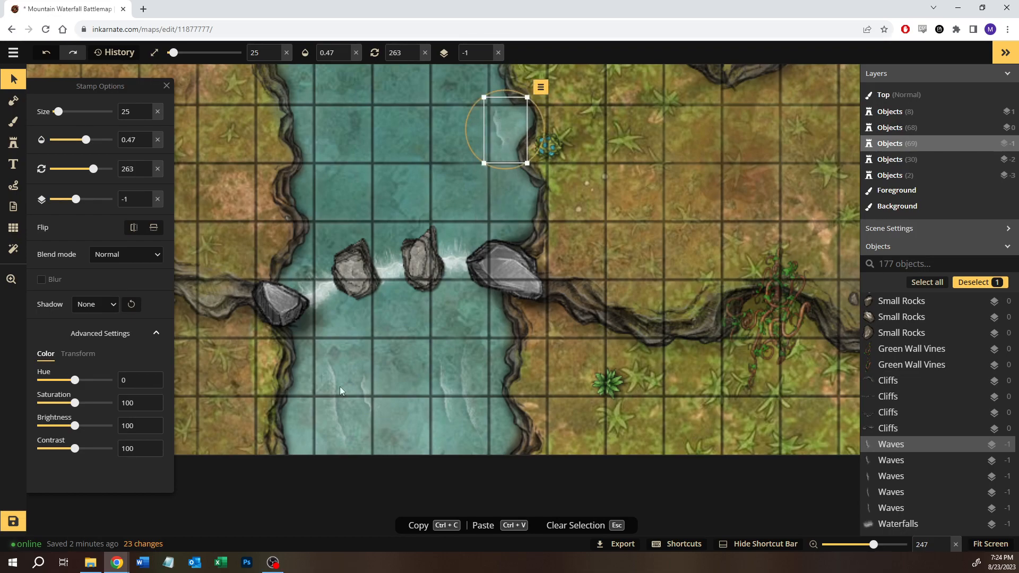
pyautogui.click(372, 386)
pyautogui.moveTo(385, 372); pyautogui.dragTo(370, 421)
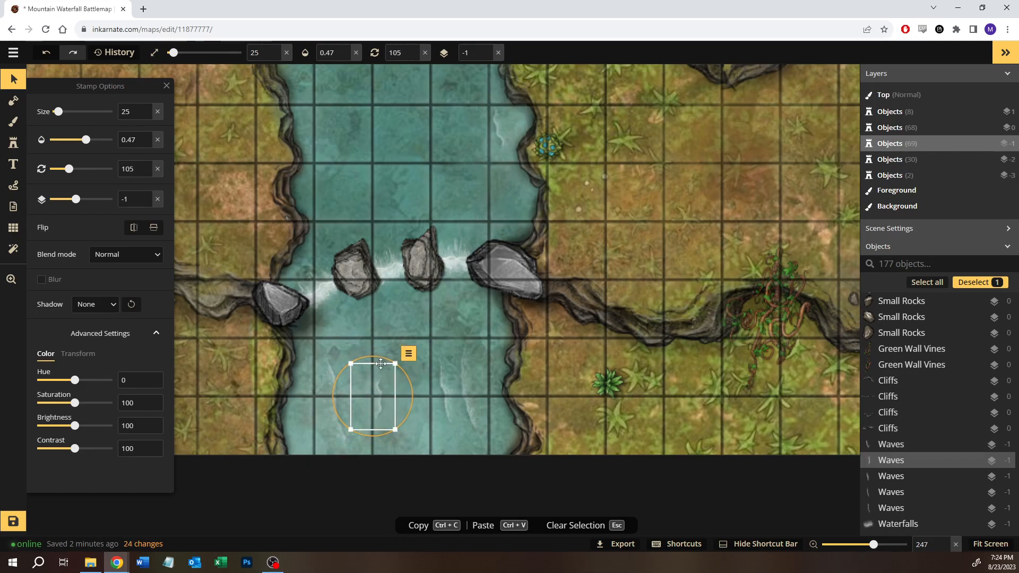
pyautogui.moveTo(383, 357); pyautogui.dragTo(373, 359)
pyautogui.moveTo(378, 396); pyautogui.dragTo(364, 399)
pyautogui.click(400, 313)
# Step: Duplicate the mist below the upper waterfall, set the copy to 0.82 opacity and 350 rotation, and move it onto the lower waterfall
pyautogui.scroll(-1, 425, 317)
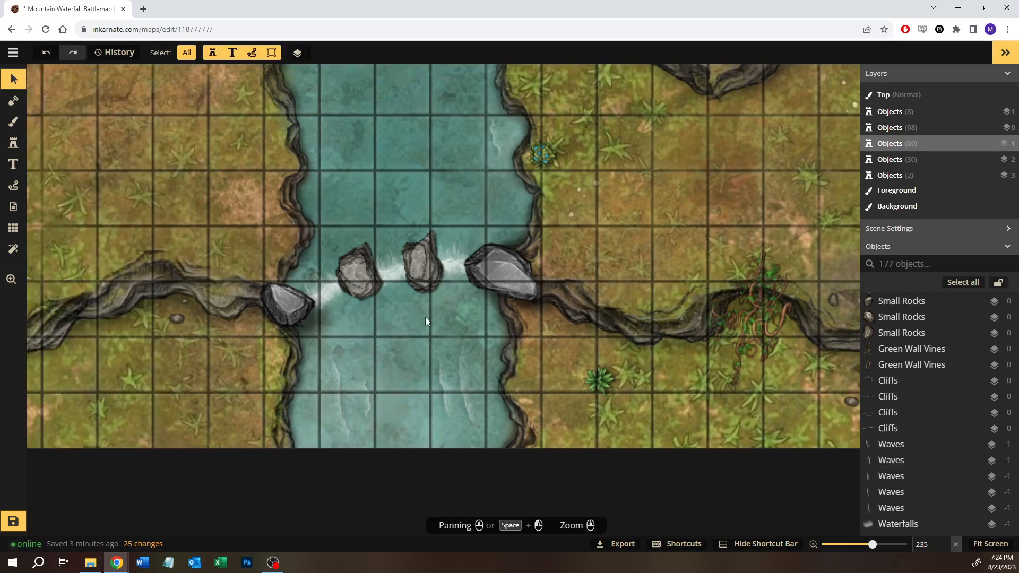
pyautogui.moveTo(389, 155); pyautogui.dragTo(395, 240)
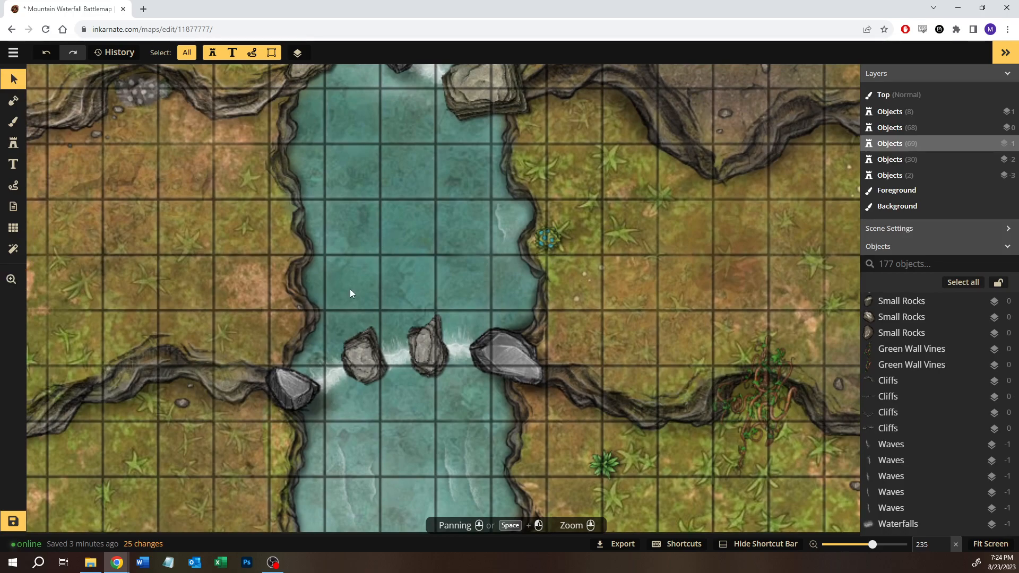
pyautogui.moveTo(396, 200); pyautogui.dragTo(402, 286)
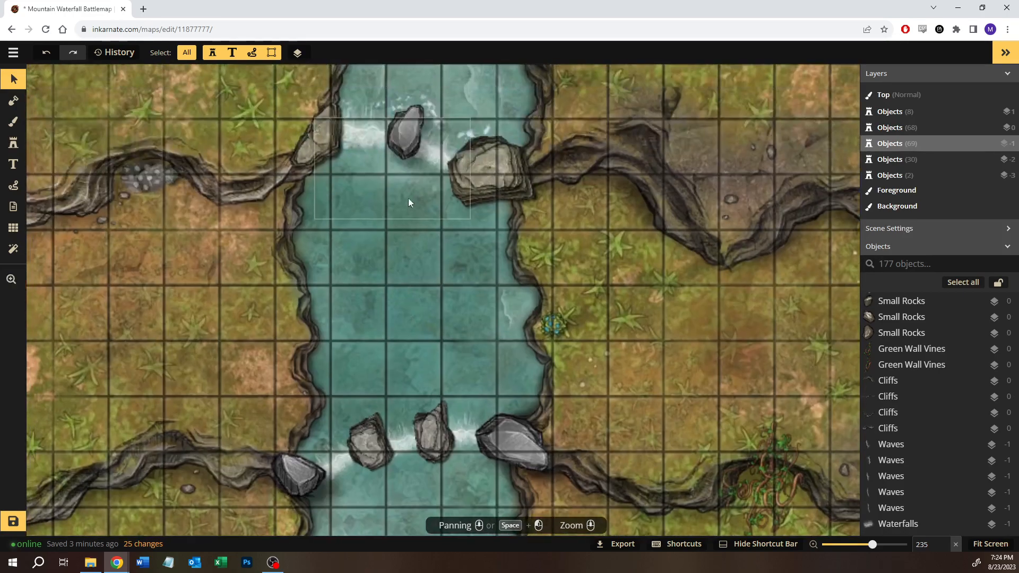
pyautogui.click(400, 182)
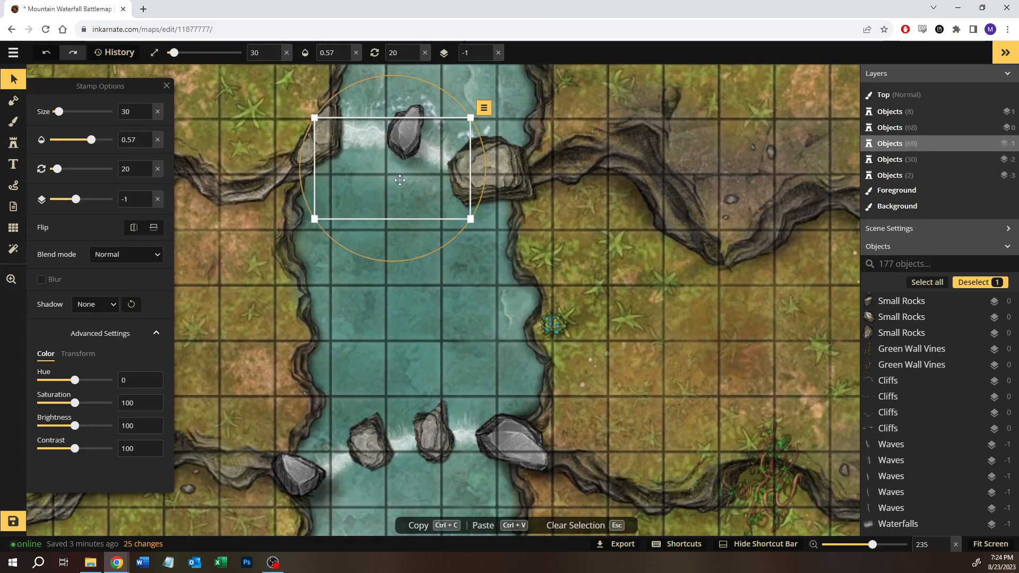
pyautogui.hotkey('ctrl', 'v')
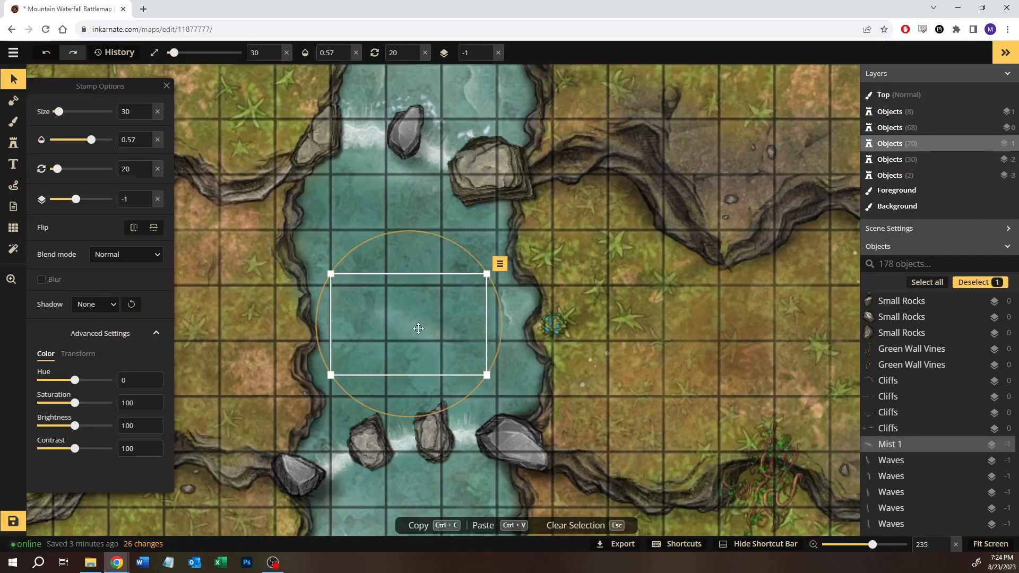
pyautogui.moveTo(421, 231); pyautogui.dragTo(366, 242)
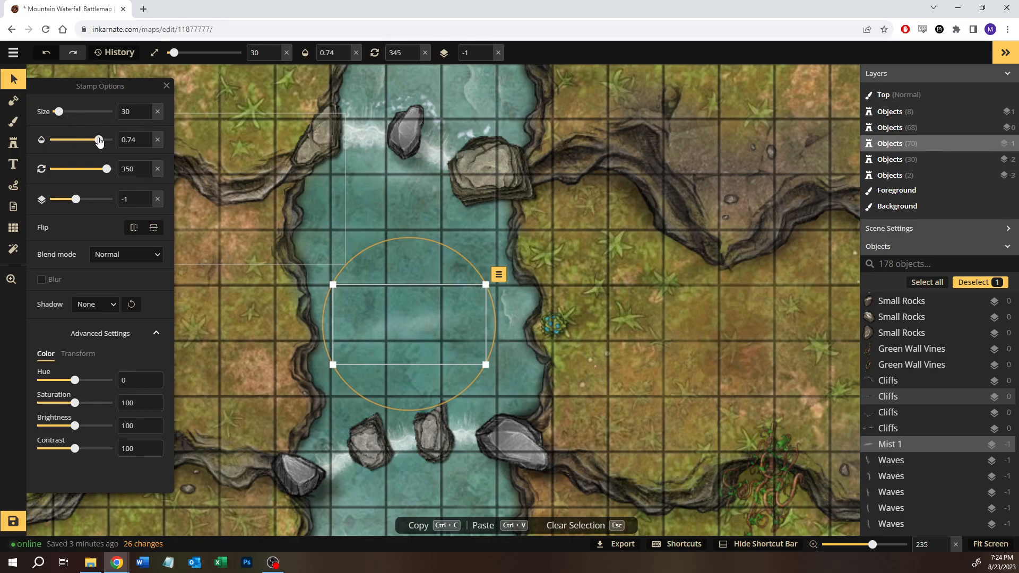
pyautogui.moveTo(423, 330); pyautogui.dragTo(421, 468)
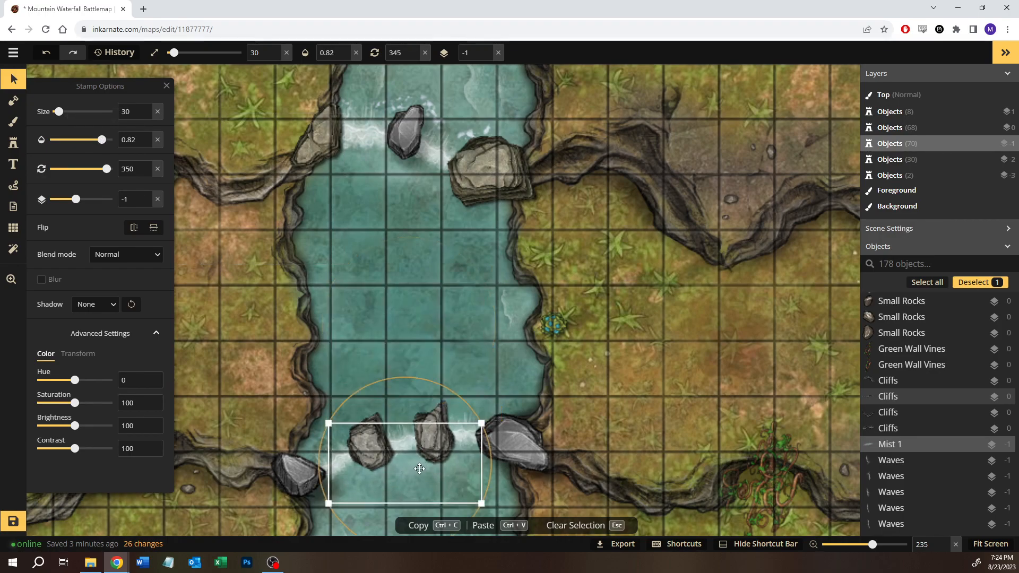
pyautogui.click(484, 361)
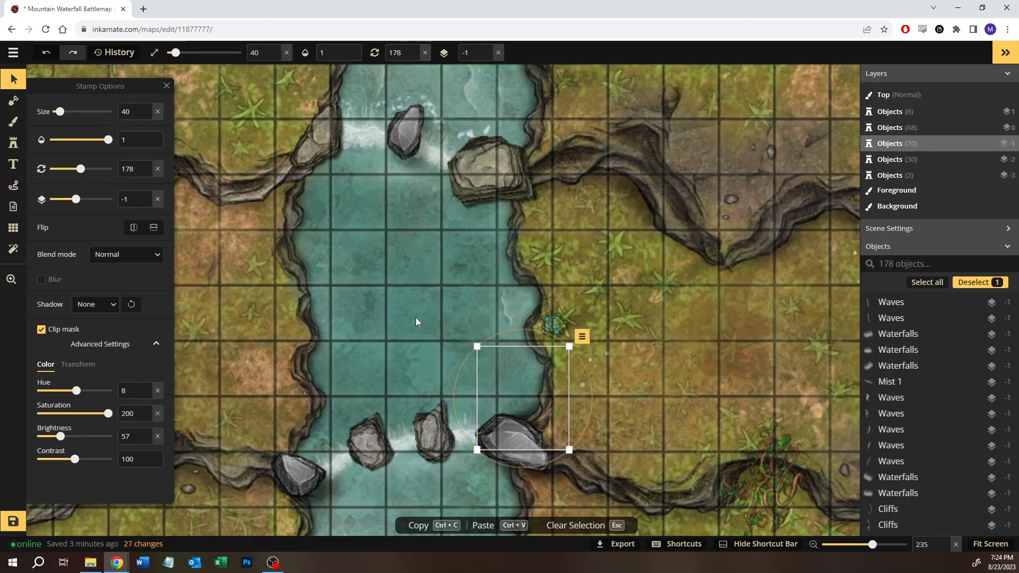
# Step: Paste another mist copy, move it just below the lower waterfall, and enlarge it to size 41 to span the river
pyautogui.click(416, 318)
pyautogui.hotkey('ctrl', 'v')
pyautogui.press('space')
pyautogui.moveTo(422, 368); pyautogui.dragTo(397, 250)
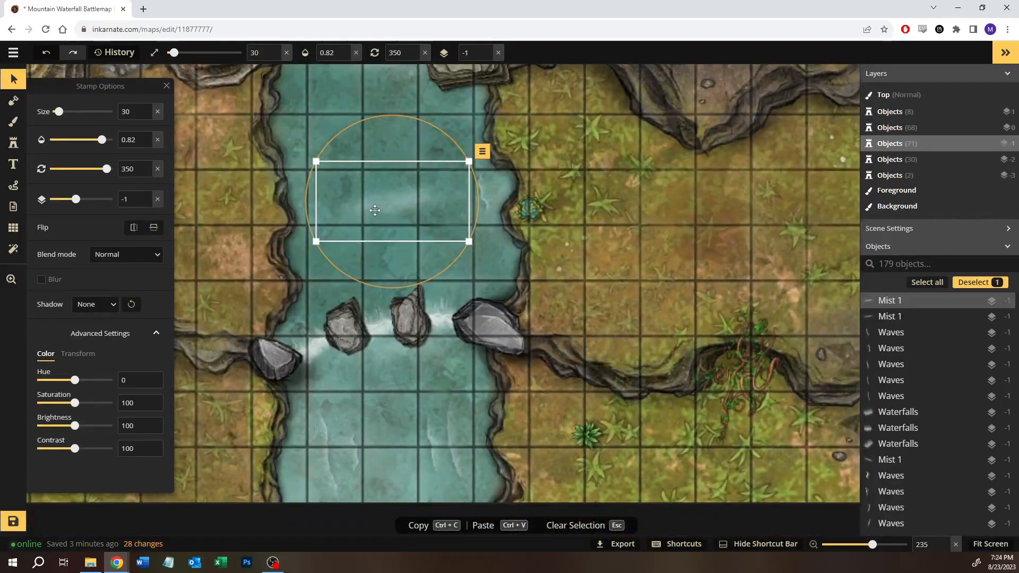
pyautogui.moveTo(378, 213); pyautogui.dragTo(348, 387)
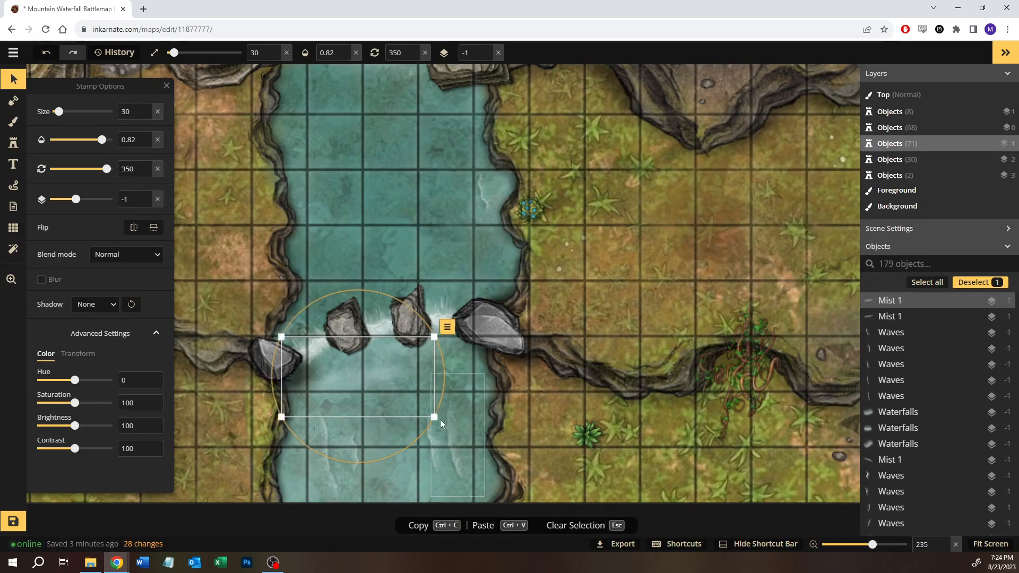
pyautogui.moveTo(440, 420); pyautogui.dragTo(493, 442)
pyautogui.moveTo(393, 394); pyautogui.dragTo(391, 370)
pyautogui.click(390, 205)
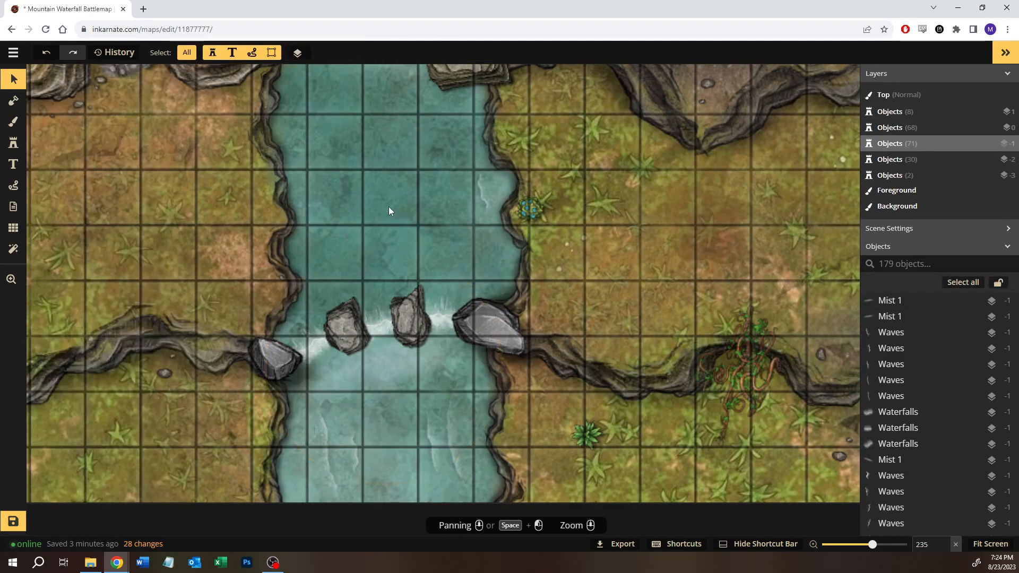
# Step: Paint white foam around the lower waterfall's rocks on the foreground layer with the round brush at size 7
pyautogui.click(13, 122)
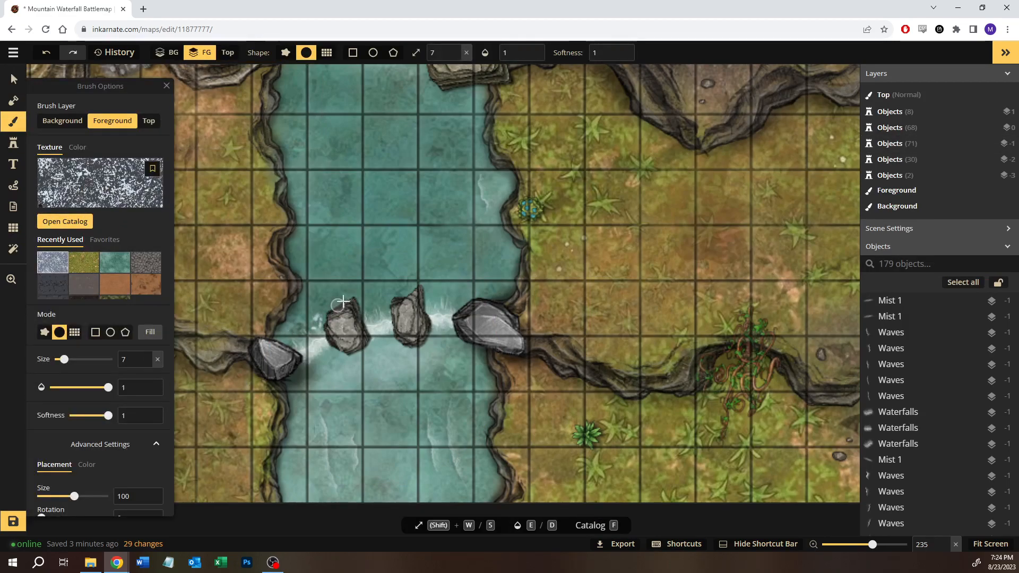
pyautogui.click(428, 284)
pyautogui.press('space')
pyautogui.moveTo(416, 220); pyautogui.dragTo(414, 303)
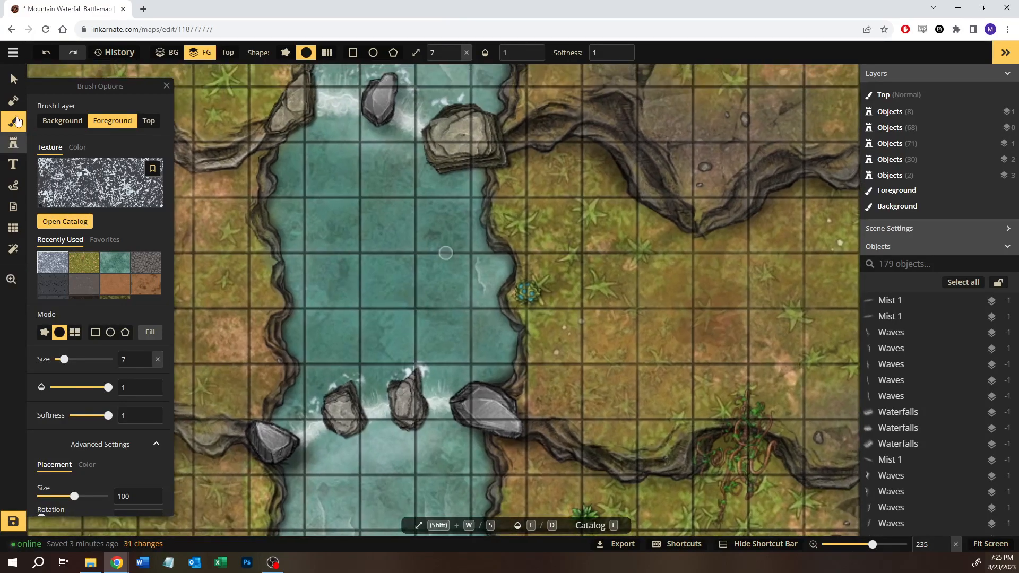
pyautogui.click(20, 84)
pyautogui.click(13, 143)
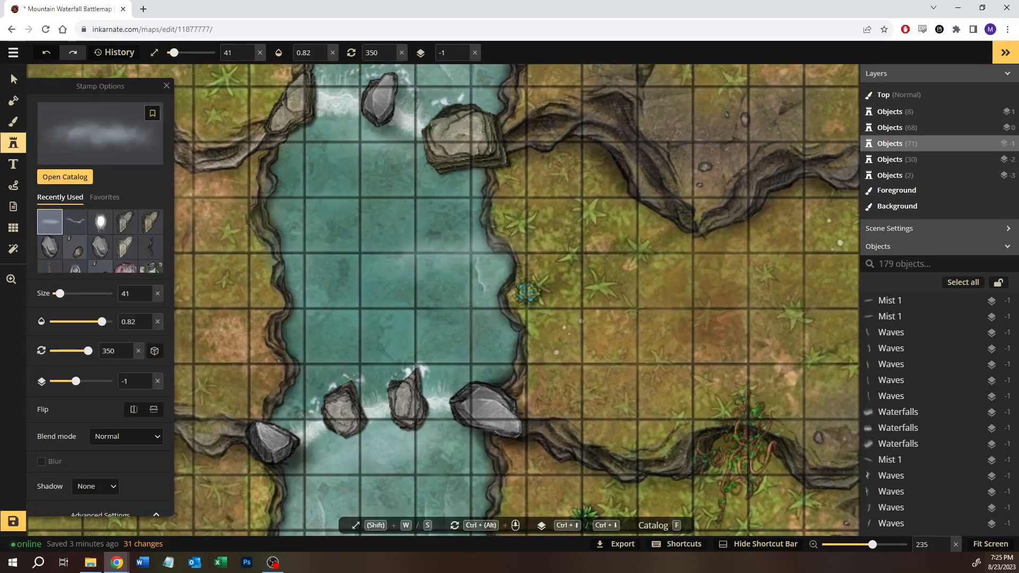
pyautogui.click(75, 222)
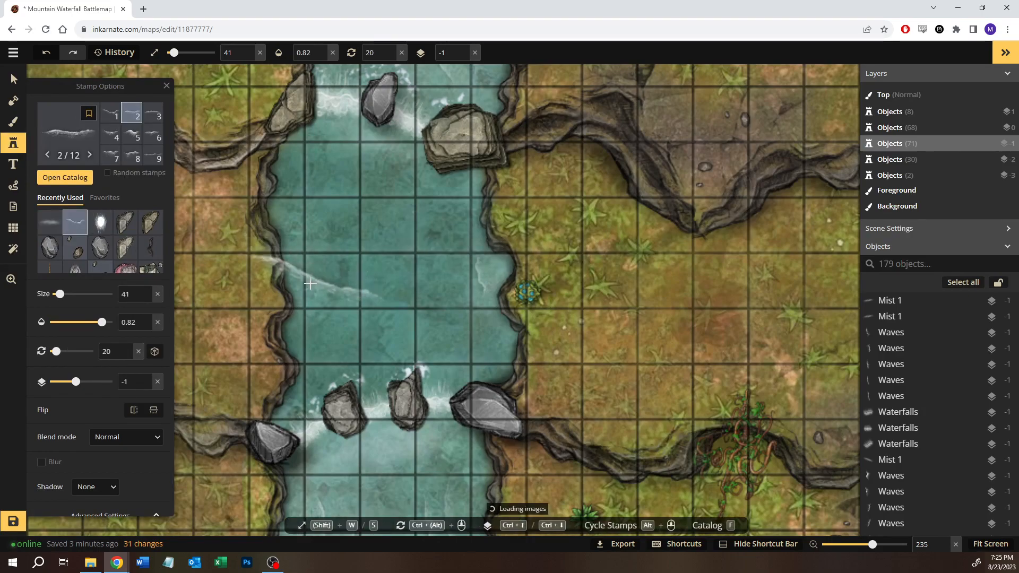
pyautogui.press('v')
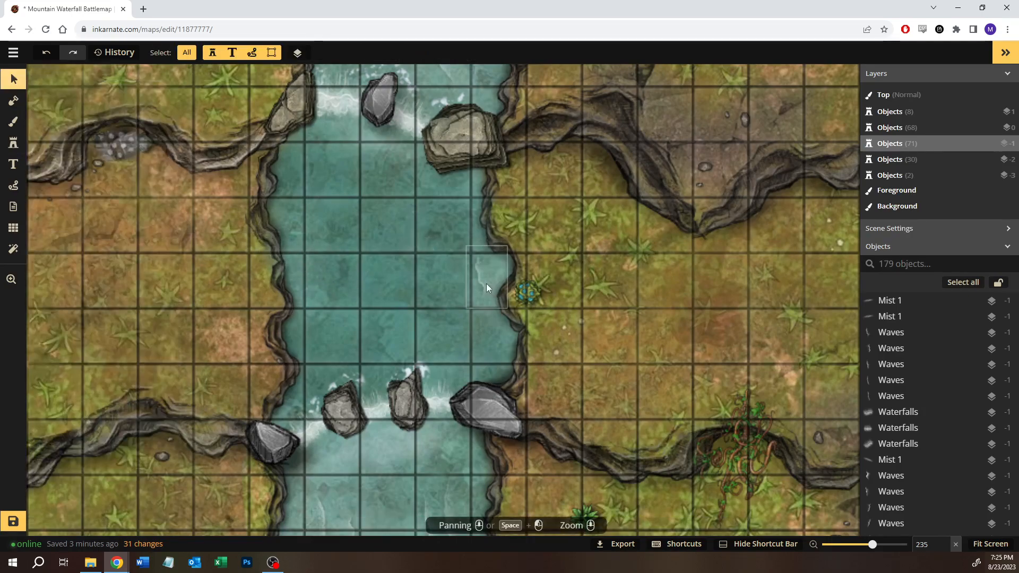
# Step: Reuse the right-bank wave's stamp settings to place a variant 5 wave near the left bank above the lower waterfall, rotated to 83
pyautogui.click(487, 282)
pyautogui.click(17, 144)
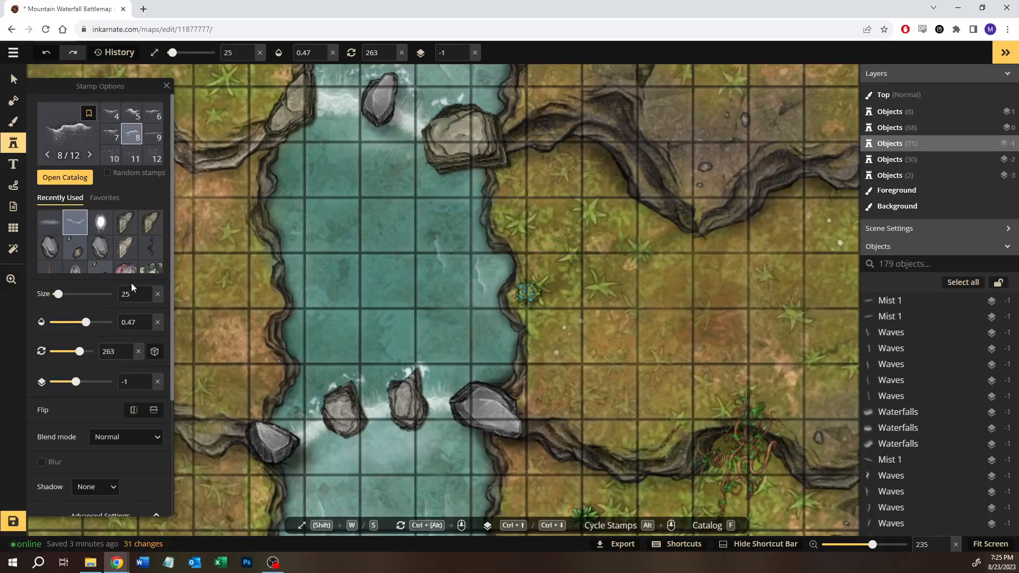
pyautogui.click(114, 137)
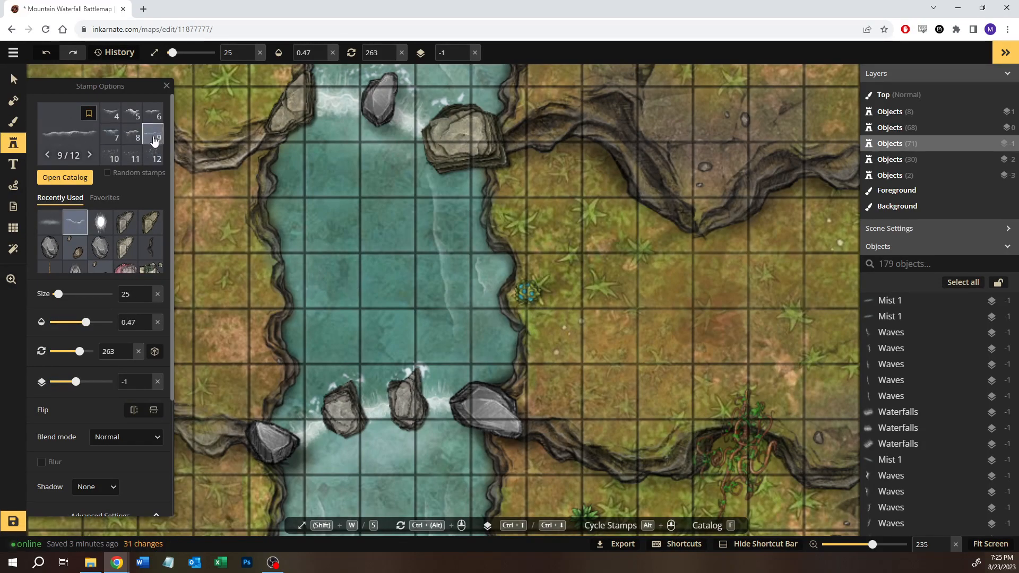
pyautogui.click(132, 113)
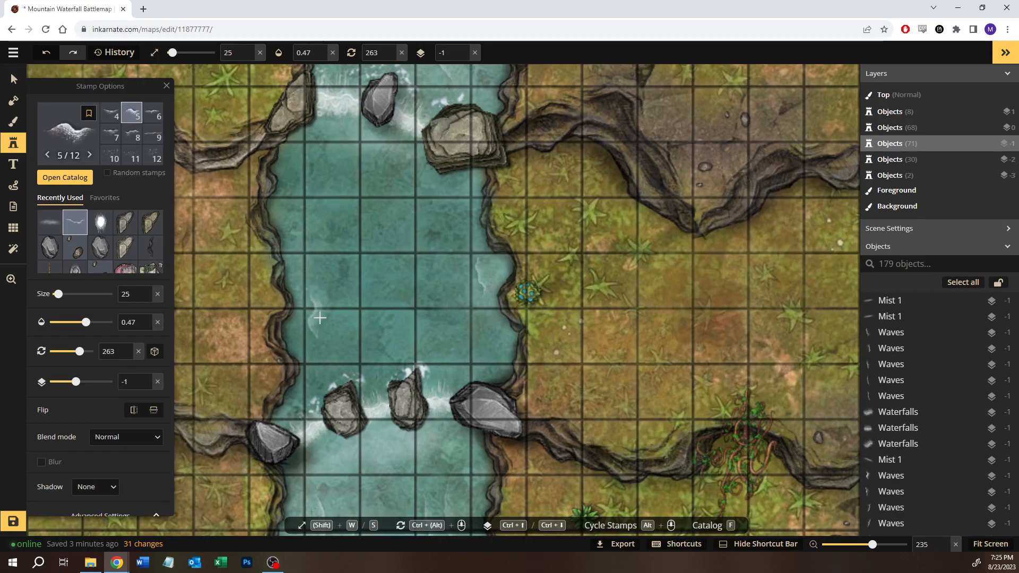
pyautogui.click(320, 335)
pyautogui.moveTo(325, 291); pyautogui.dragTo(321, 357)
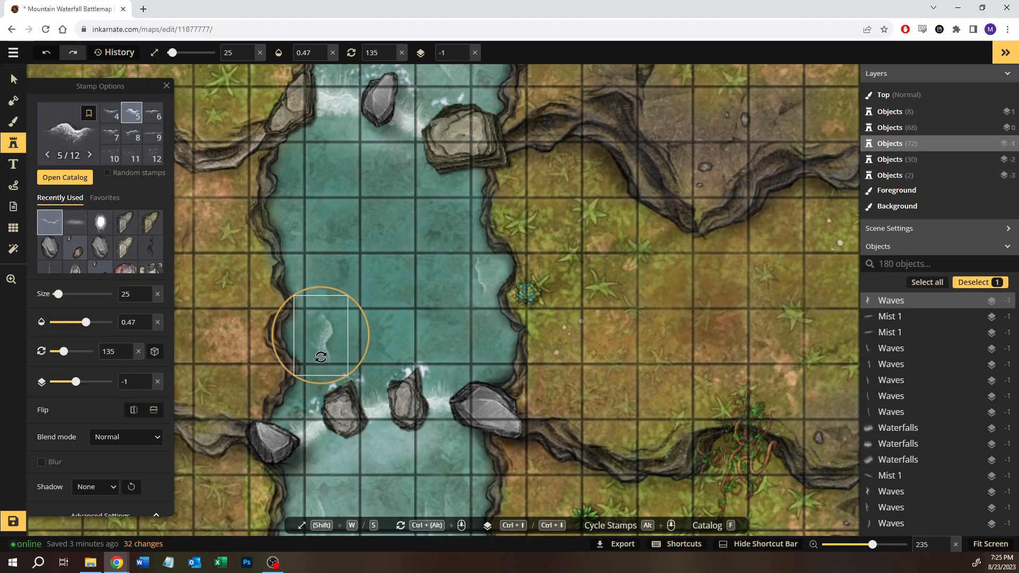
# Step: Place a variant 4 wave and move it against the left bank, just above the variant 5 wave
pyautogui.click(110, 113)
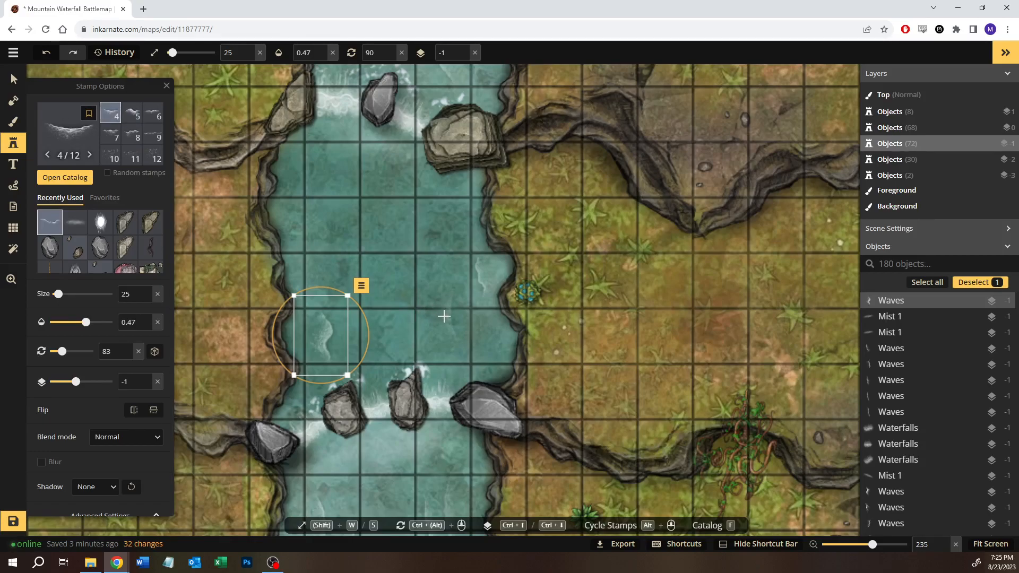
pyautogui.click(395, 323)
pyautogui.moveTo(399, 326); pyautogui.dragTo(304, 280)
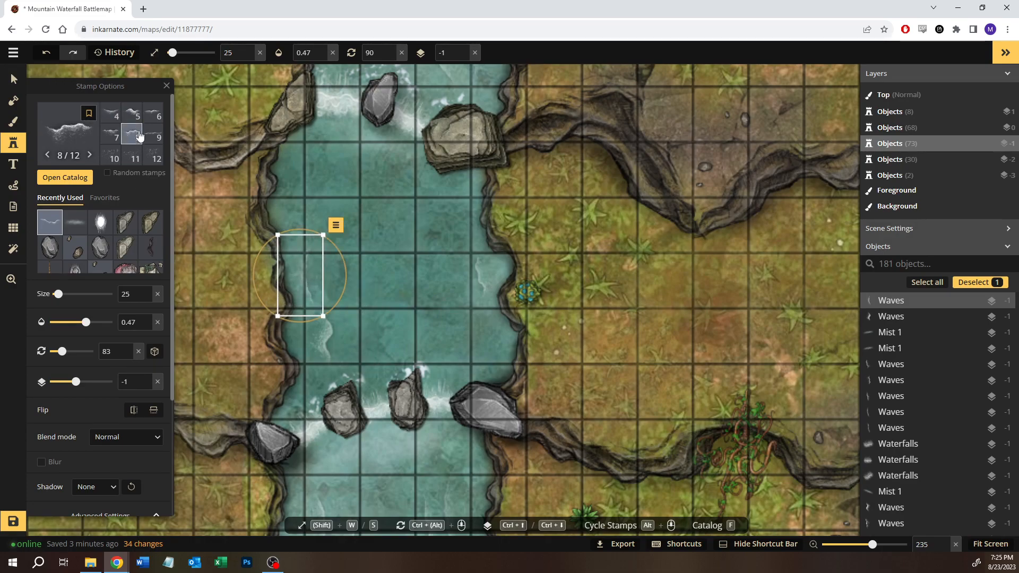
# Step: Place a variant 6 wave near the right bank between the two waterfalls and rotate it to 263
pyautogui.click(133, 113)
pyautogui.click(153, 112)
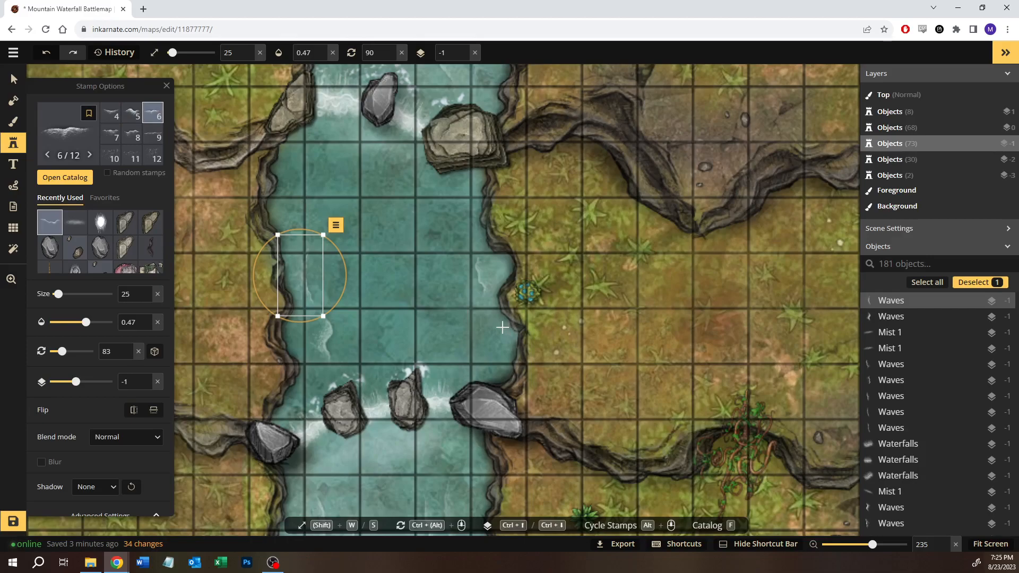
pyautogui.click(450, 308)
pyautogui.moveTo(441, 258); pyautogui.dragTo(462, 331)
pyautogui.click(14, 79)
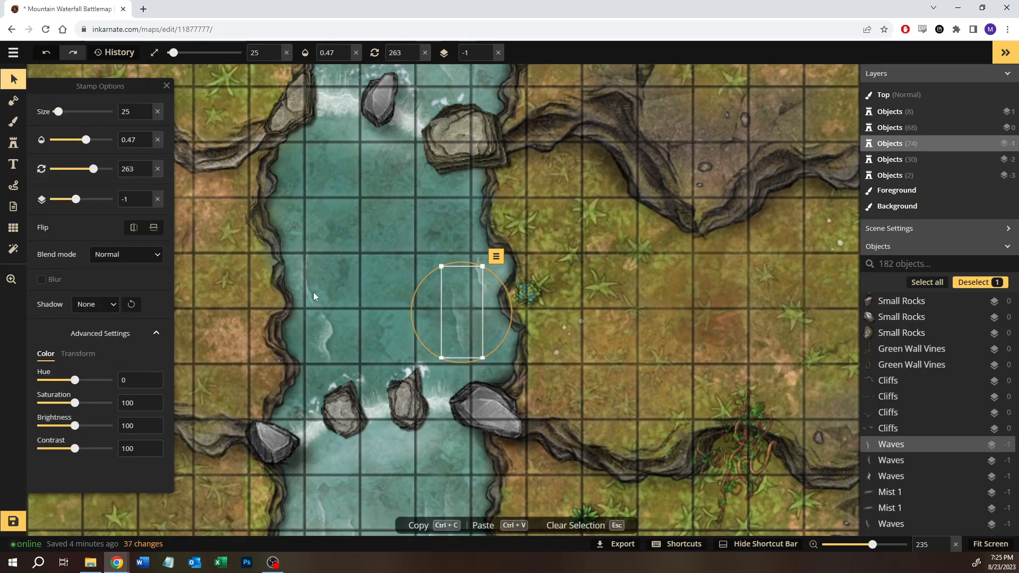
pyautogui.click(313, 292)
pyautogui.click(397, 245)
# Step: Place three random small rocks in the river between the two waterfalls, using the existing river rock's settings at size 45 on layer -2
pyautogui.scroll(-2, 397, 245)
pyautogui.scroll(-3, 397, 245)
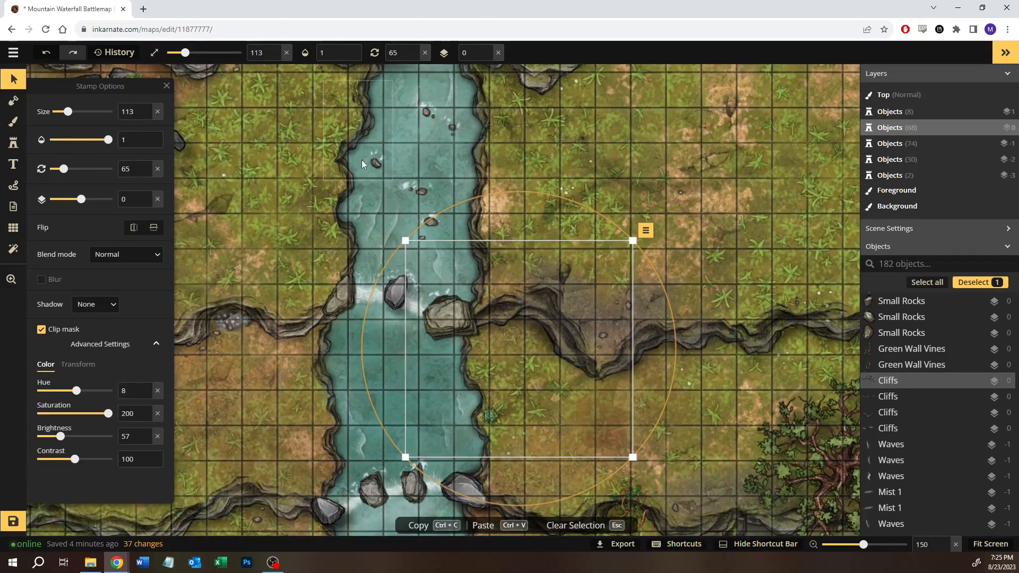
pyautogui.click(374, 165)
pyautogui.click(13, 142)
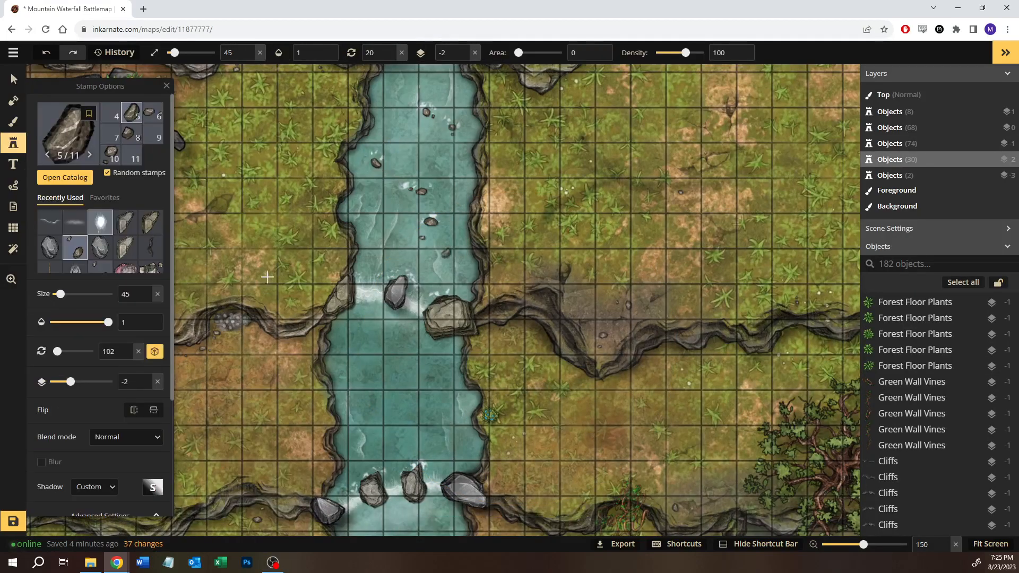
pyautogui.press('space')
pyautogui.moveTo(392, 382); pyautogui.dragTo(392, 329)
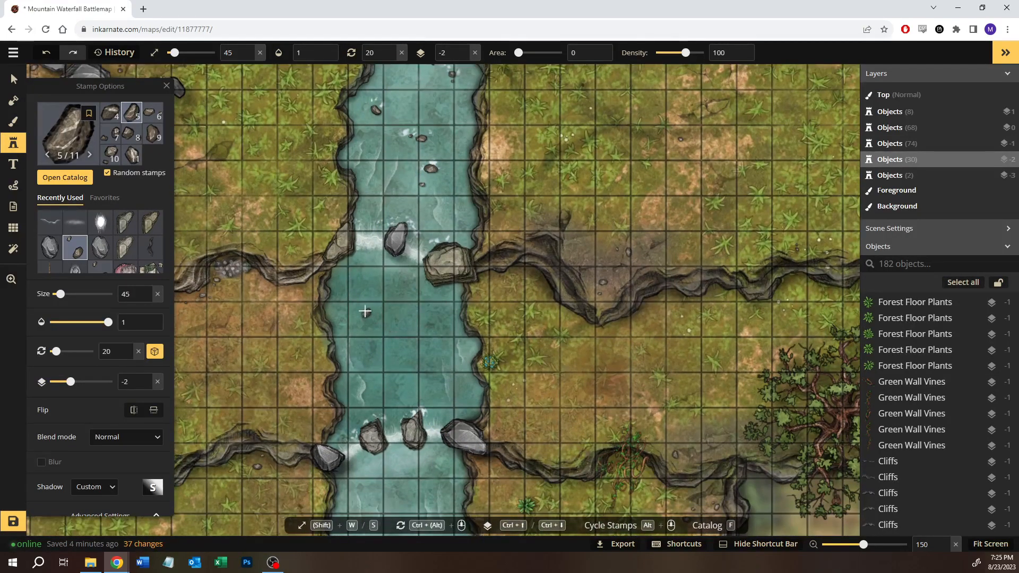
pyautogui.click(370, 314)
pyautogui.click(401, 347)
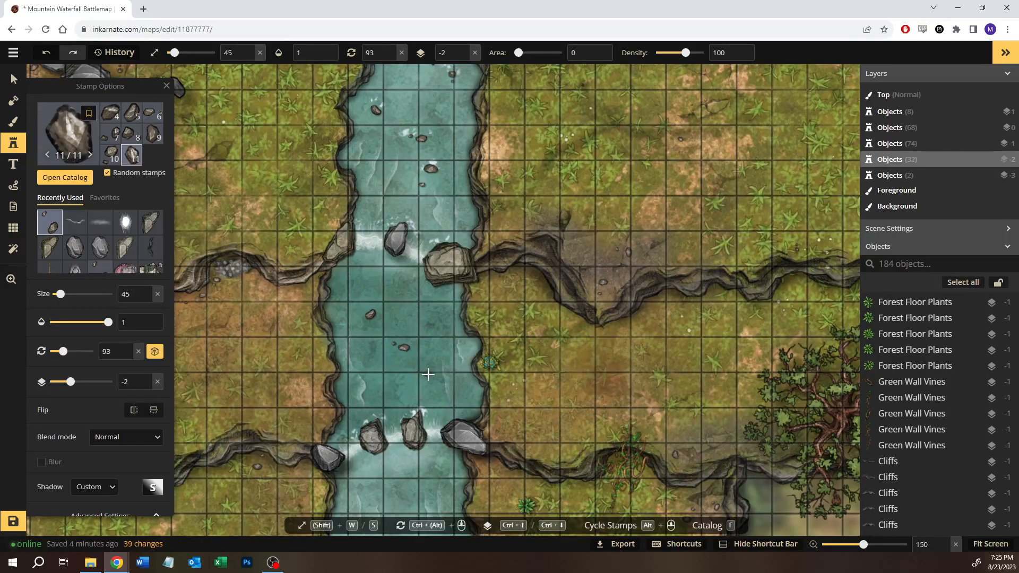
pyautogui.click(391, 384)
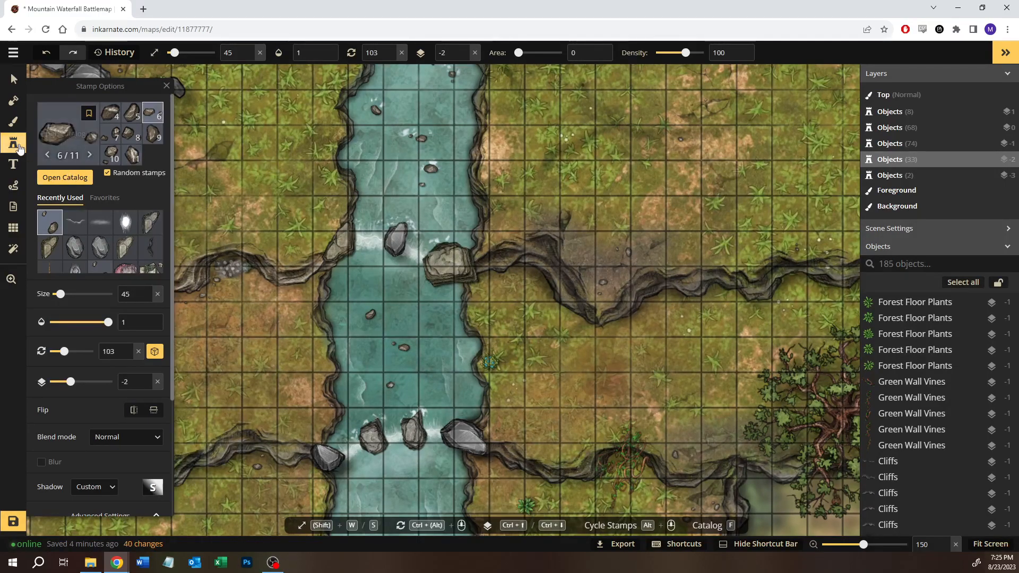
# Step: Paint small foam dabs upstream of the three small rocks between the two lower waterfalls, using the white speckled foreground texture at brush size 7
pyautogui.click(8, 119)
pyautogui.scroll(3, 378, 330)
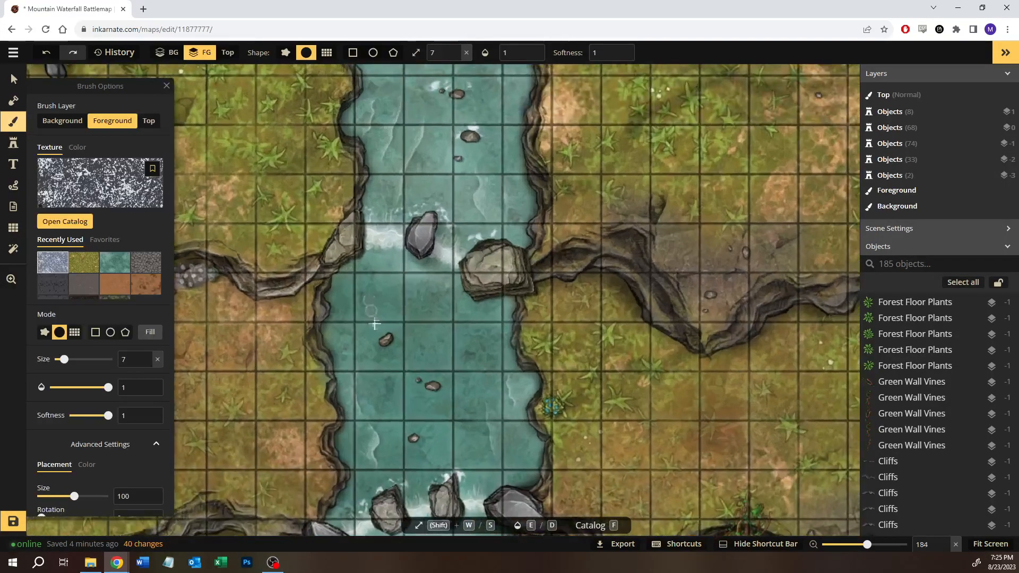
pyautogui.moveTo(378, 334); pyautogui.dragTo(430, 356)
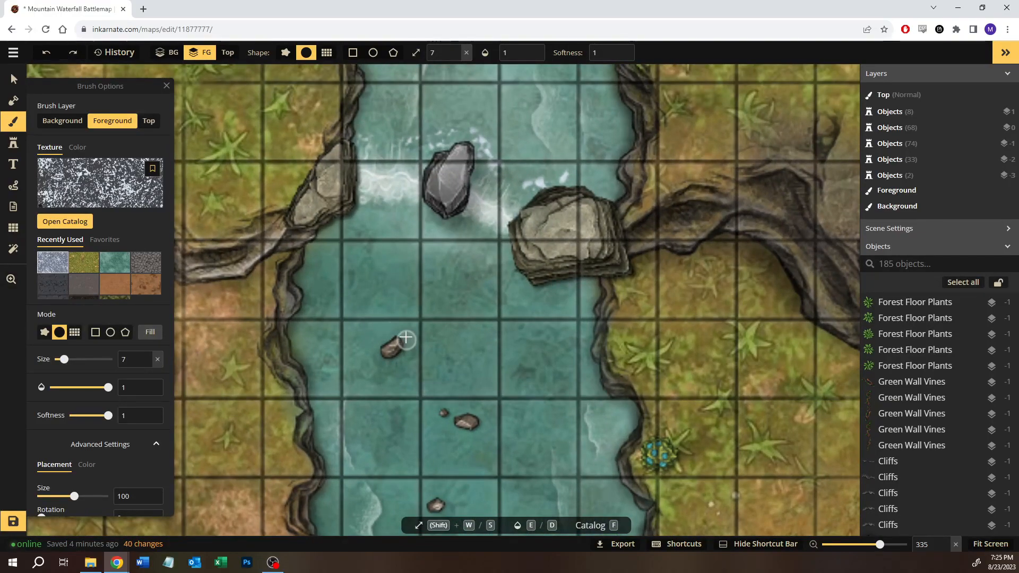
pyautogui.moveTo(390, 332); pyautogui.dragTo(375, 336)
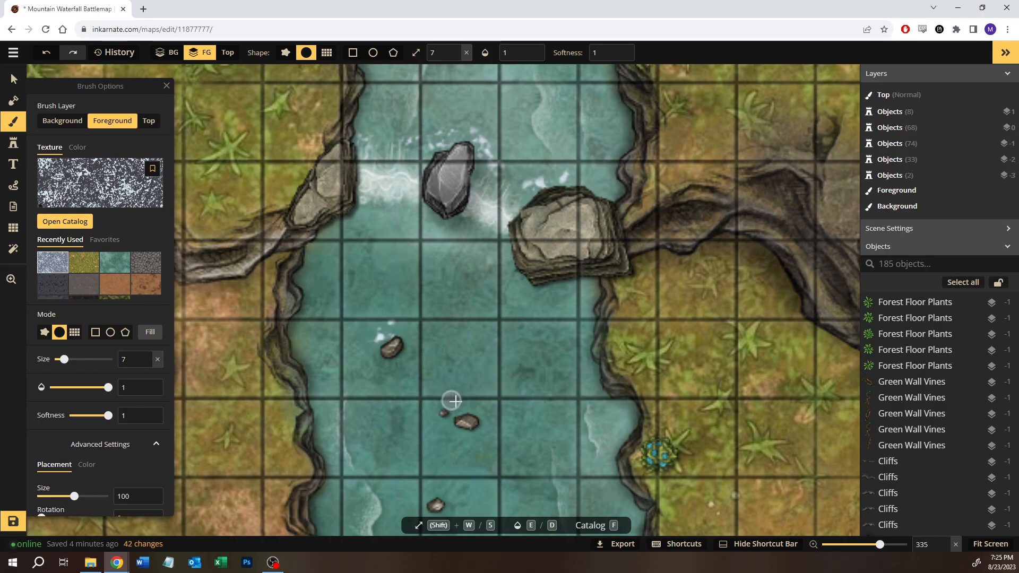
pyautogui.press('space')
pyautogui.moveTo(493, 451); pyautogui.dragTo(490, 214)
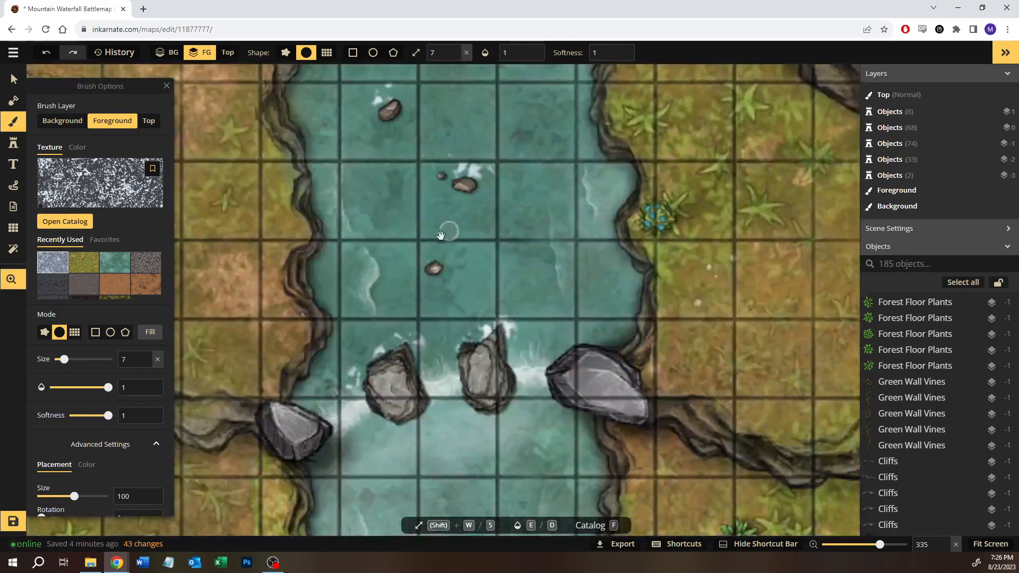
pyautogui.press('space')
pyautogui.moveTo(470, 366); pyautogui.dragTo(438, 154)
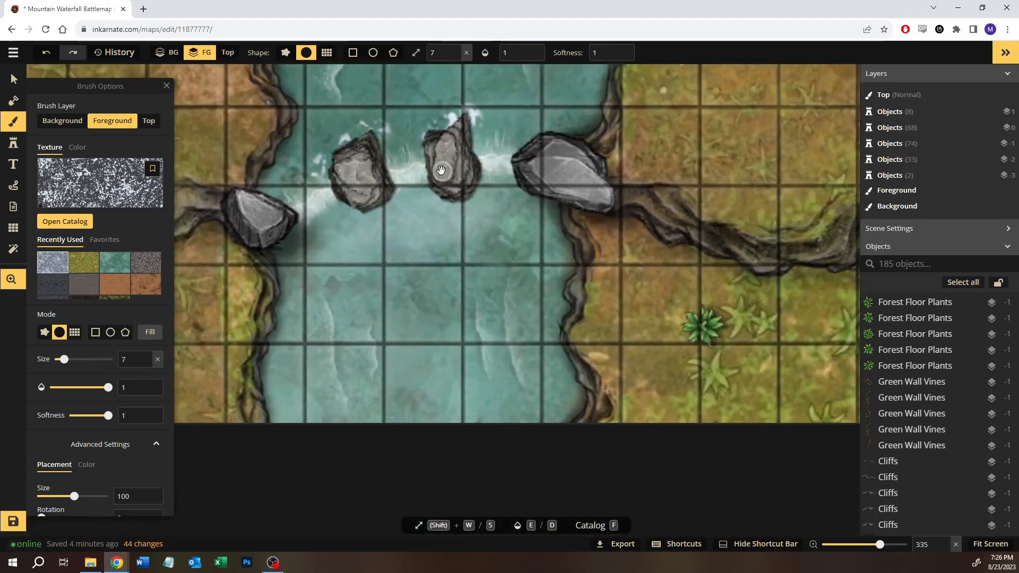
# Step: Check the mist stamp below the lowest waterfall, clear the selection and save the map
pyautogui.click(14, 79)
pyautogui.scroll(-2, 399, 286)
pyautogui.click(400, 286)
pyautogui.scroll(-1, 408, 283)
pyautogui.scroll(-3, 408, 283)
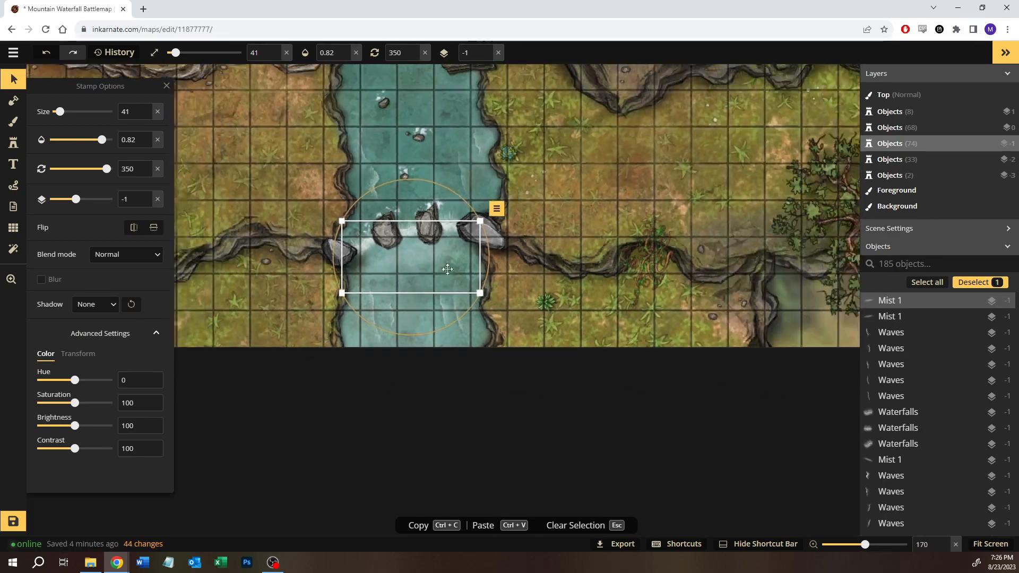
pyautogui.click(529, 132)
pyautogui.moveTo(529, 133); pyautogui.dragTo(543, 283)
pyautogui.click(747, 298)
pyautogui.click(276, 134)
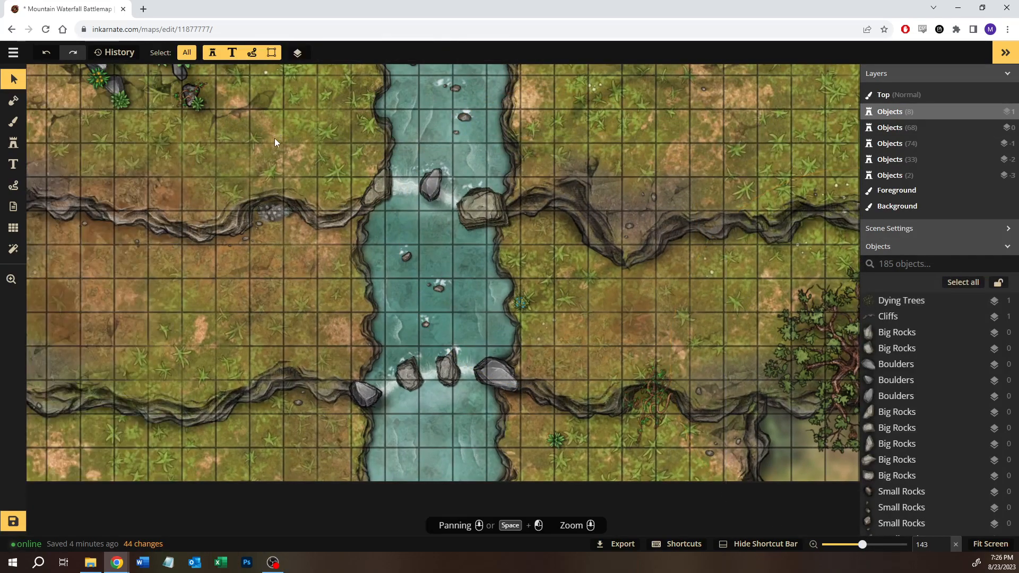
pyautogui.scroll(-2, 275, 138)
pyautogui.click(14, 523)
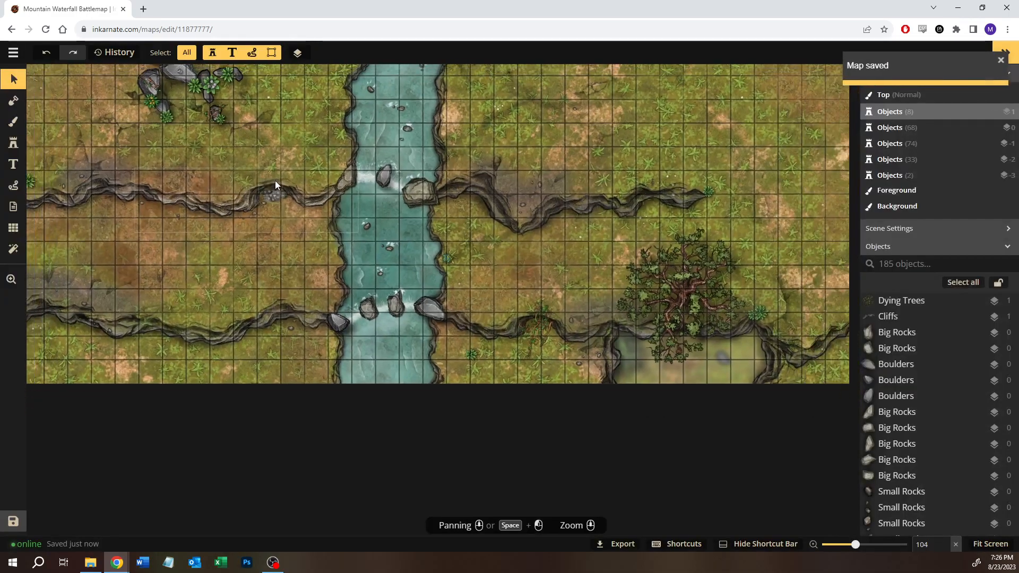
# Step: Examine the river from the upper waterfall to the lowest one, including the boulders, foam and mist at the middle waterfall
pyautogui.scroll(-1, 275, 180)
pyautogui.moveTo(293, 130); pyautogui.dragTo(355, 254)
pyautogui.scroll(-2, 354, 254)
pyautogui.moveTo(572, 275); pyautogui.dragTo(489, 243)
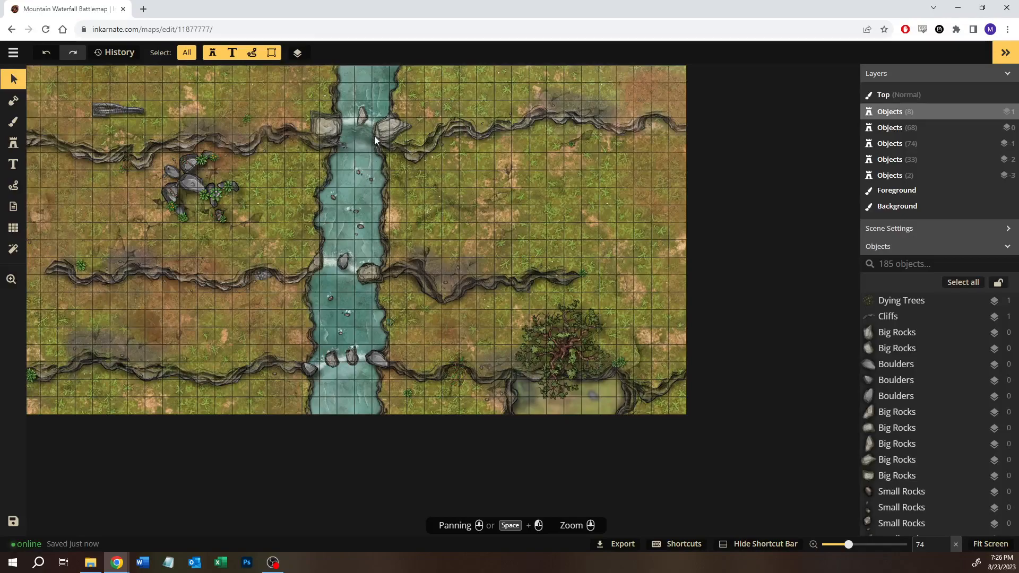
pyautogui.scroll(3, 384, 97)
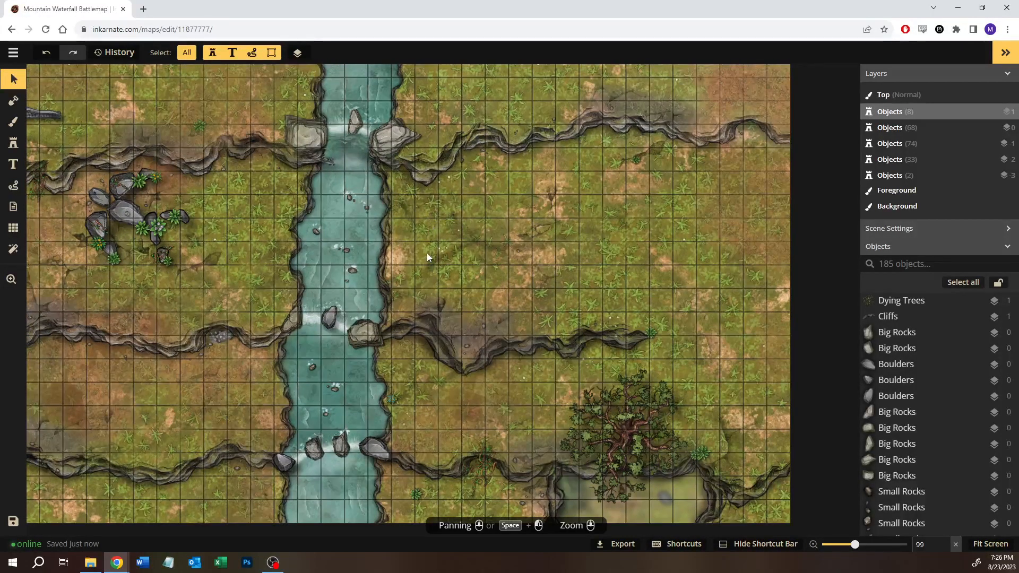
pyautogui.moveTo(417, 257); pyautogui.dragTo(436, 300)
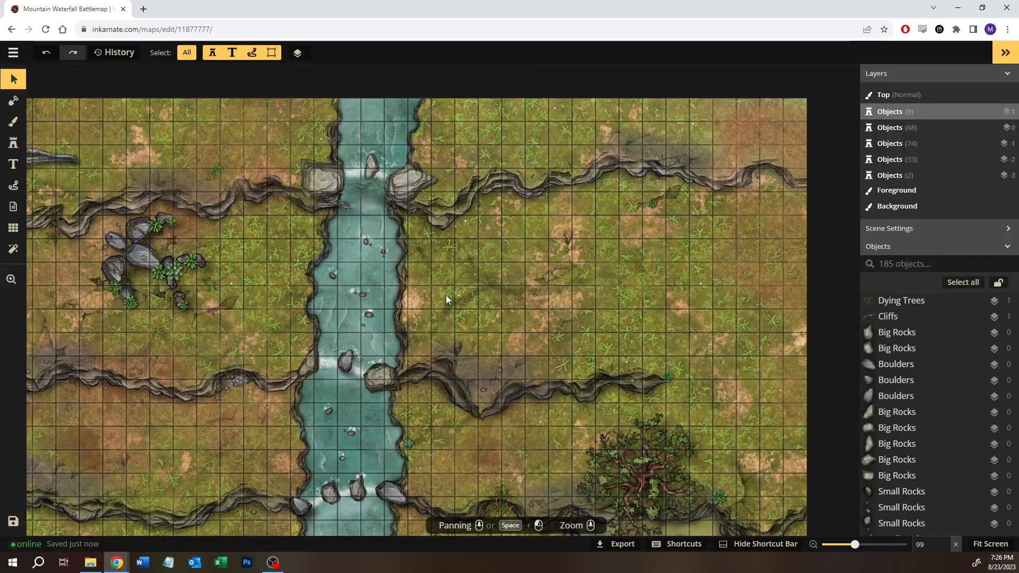
pyautogui.scroll(5, 419, 328)
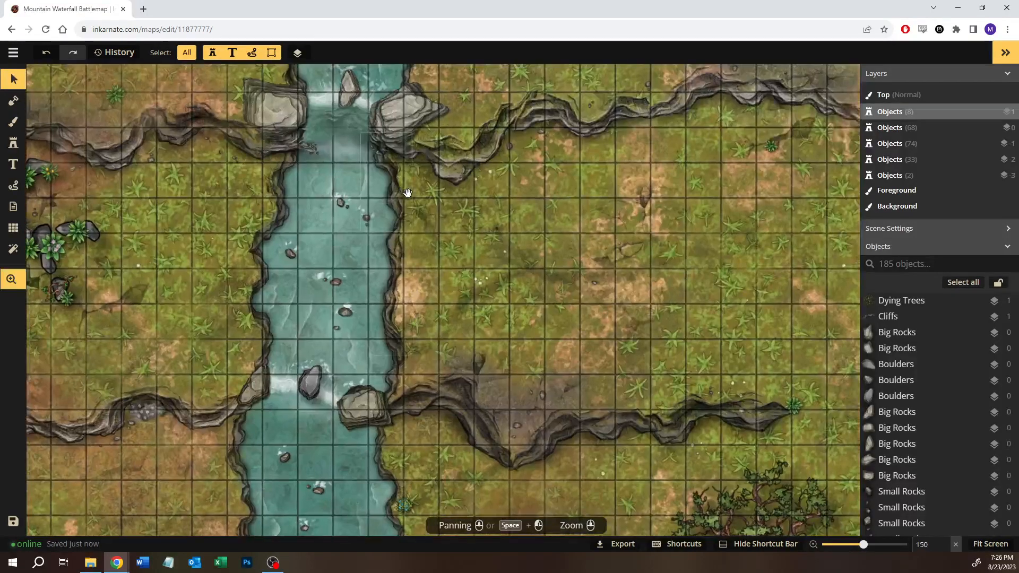
pyautogui.moveTo(407, 192); pyautogui.dragTo(453, 283)
pyautogui.moveTo(478, 361); pyautogui.dragTo(477, 188)
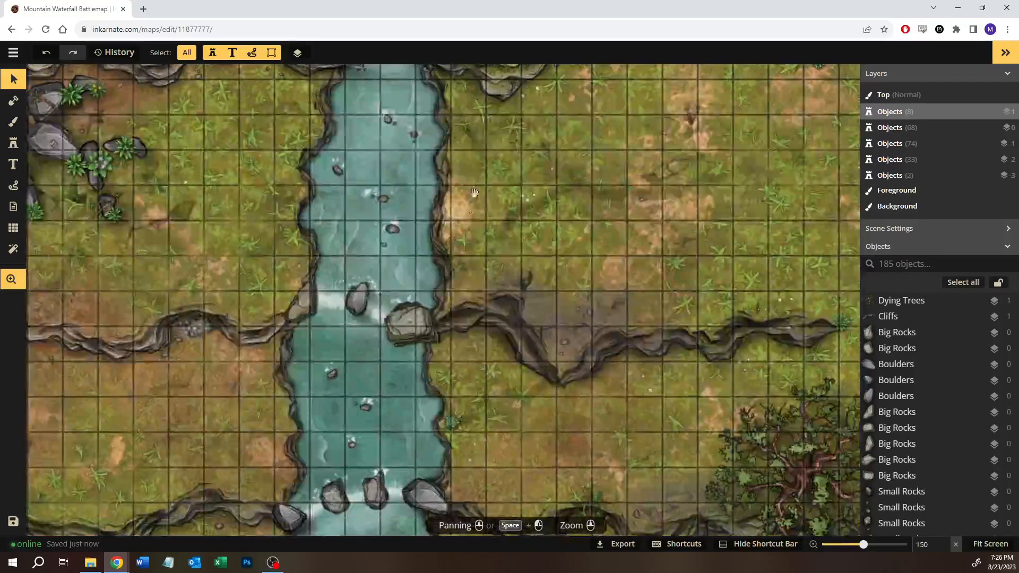
pyautogui.scroll(8, 358, 324)
pyautogui.scroll(4, 364, 318)
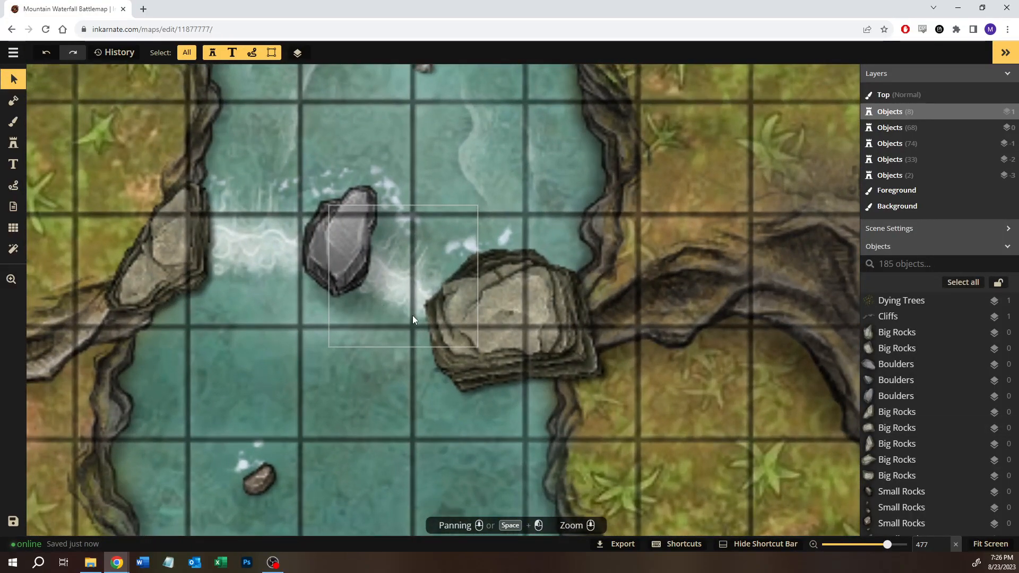
pyautogui.scroll(-5, 285, 286)
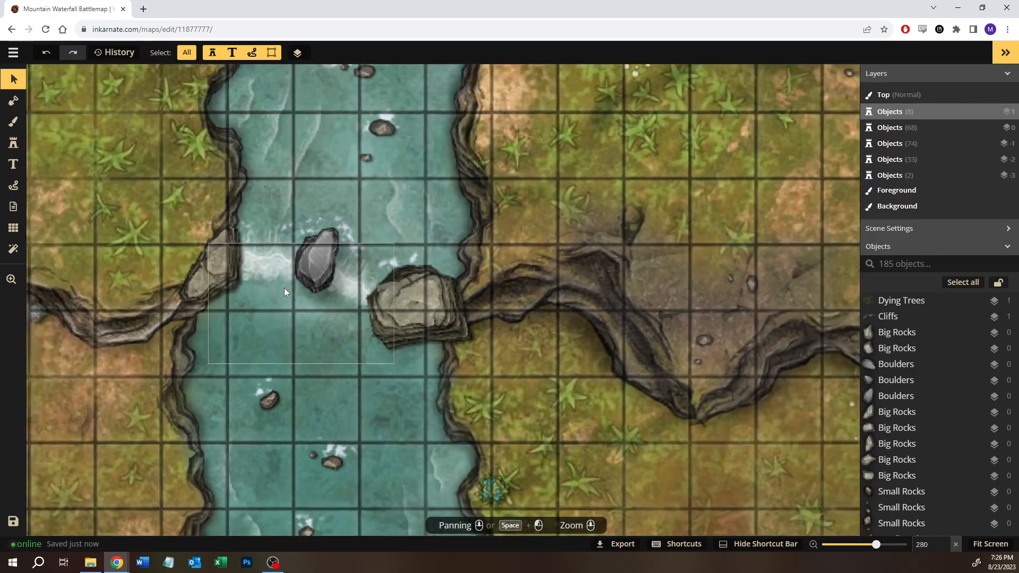
pyautogui.scroll(-4, 285, 288)
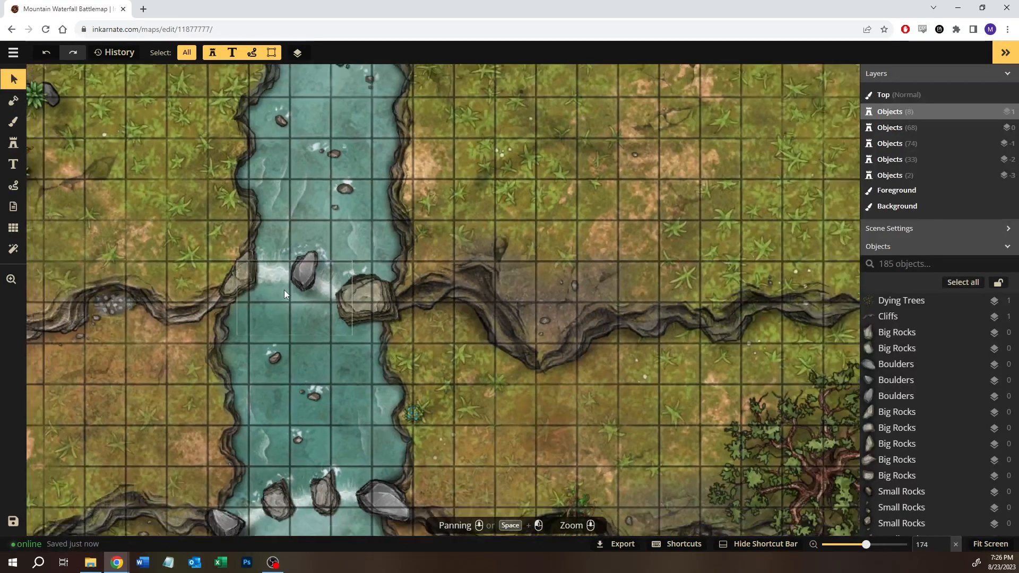
# Step: Try the brush with the teal water texture on the Top layer and in erase mode, and return to selecting objects
pyautogui.click(14, 121)
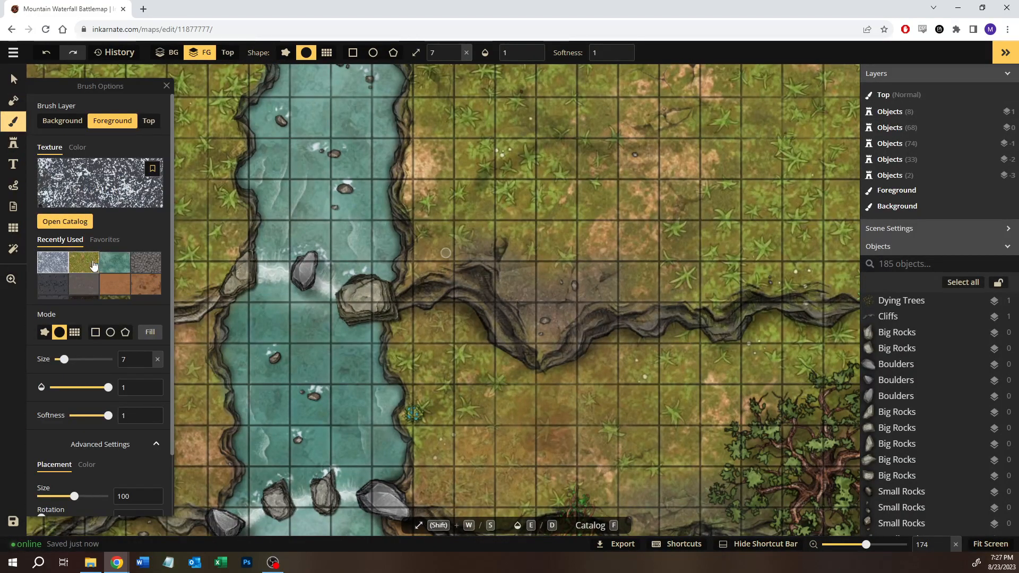
pyautogui.click(114, 263)
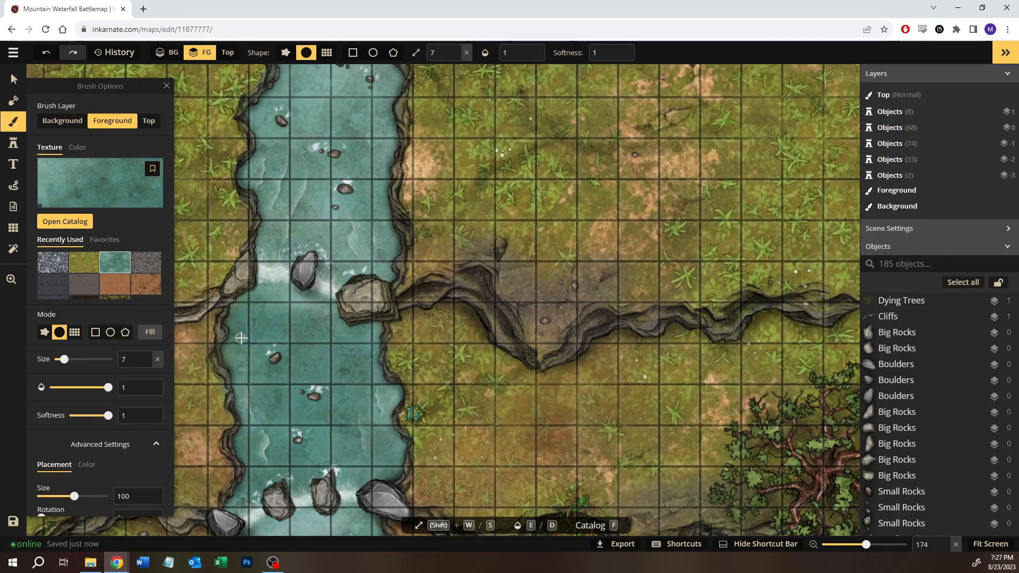
pyautogui.click(148, 121)
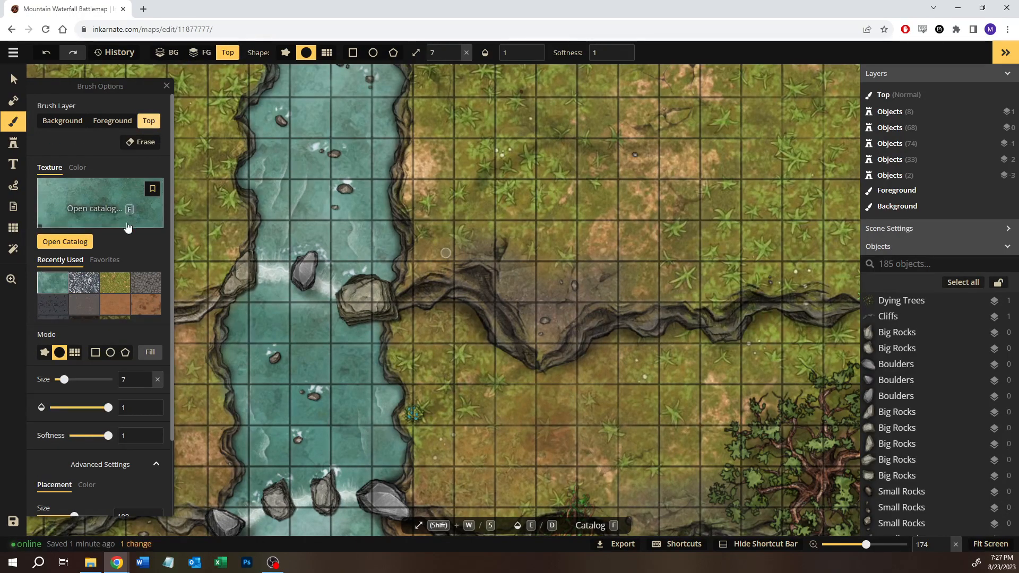
pyautogui.click(140, 142)
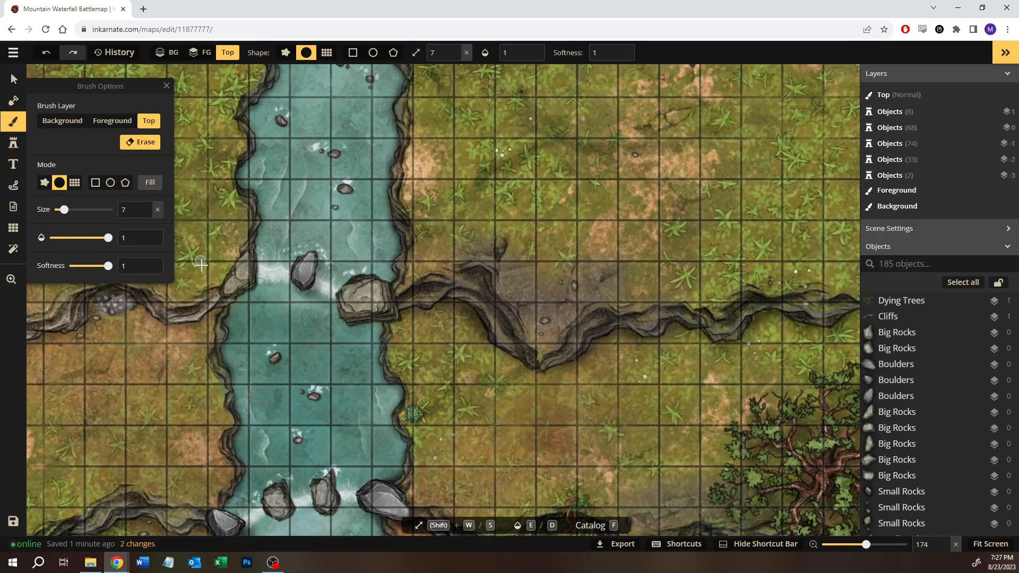
pyautogui.scroll(-3, 239, 303)
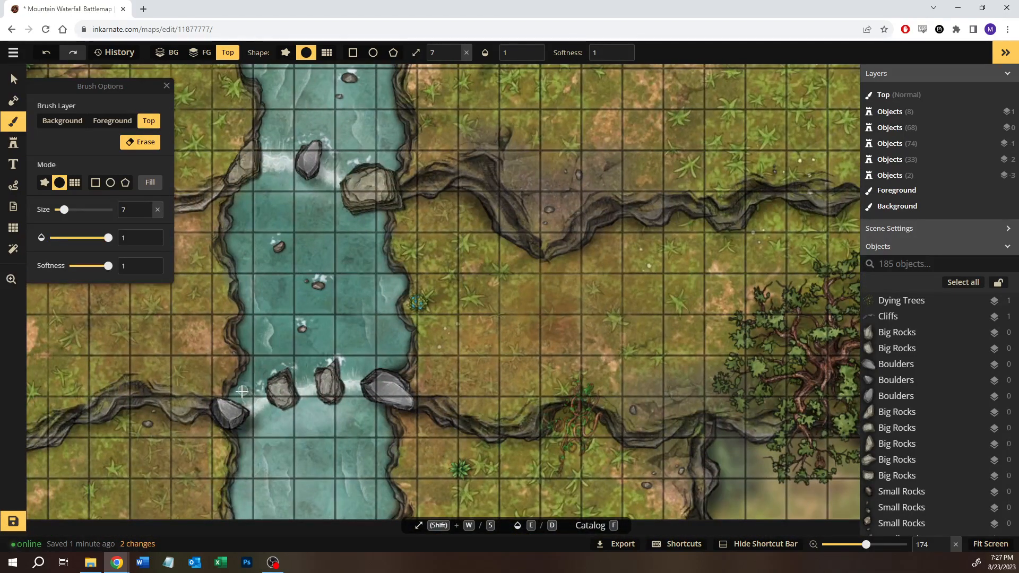
pyautogui.click(14, 80)
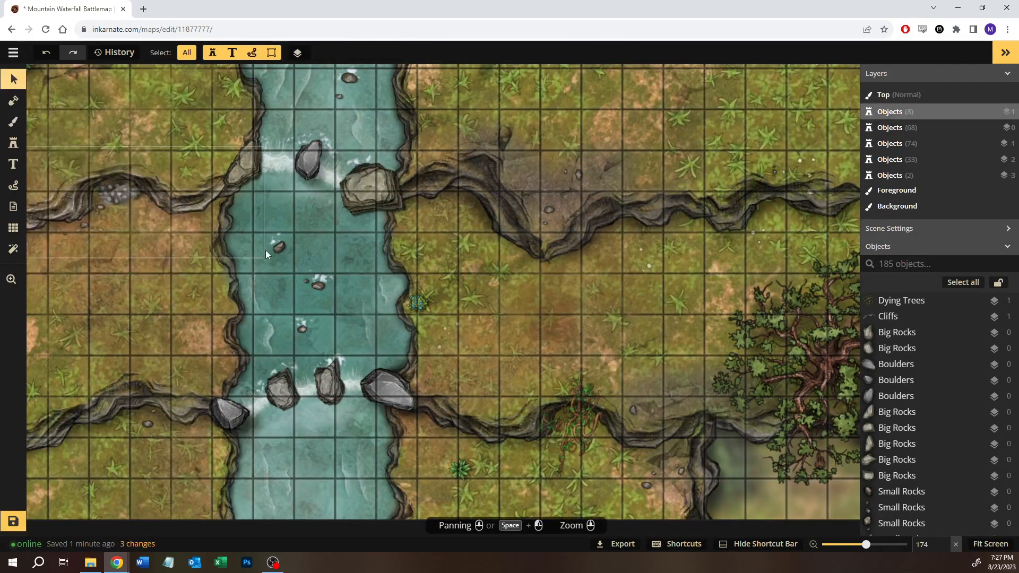
# Step: Examine the whole map, from the river and cliffs to the rock pile and the large tree, for areas needing more detail
pyautogui.scroll(-3, 266, 251)
pyautogui.press('space')
pyautogui.moveTo(286, 162); pyautogui.dragTo(331, 334)
pyautogui.scroll(-6, 386, 291)
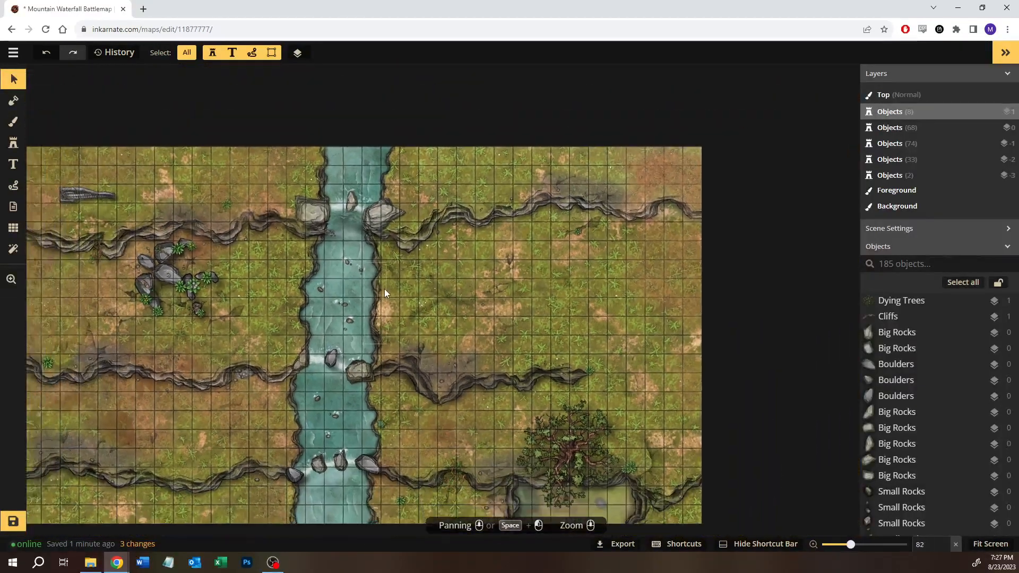
pyautogui.scroll(-1, 385, 292)
pyautogui.press('space')
pyautogui.moveTo(397, 293); pyautogui.dragTo(467, 241)
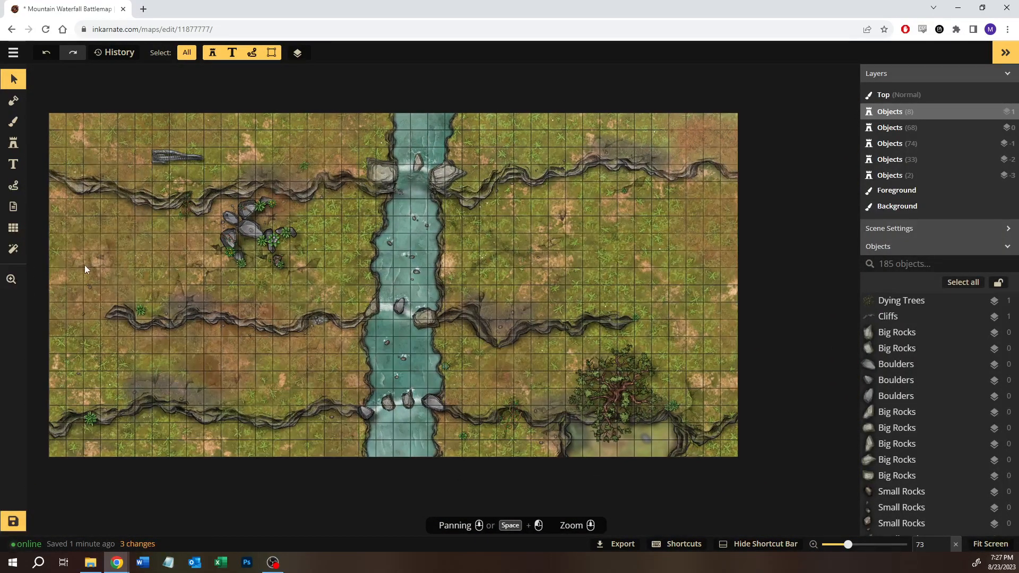
pyautogui.moveTo(546, 250); pyautogui.dragTo(603, 247)
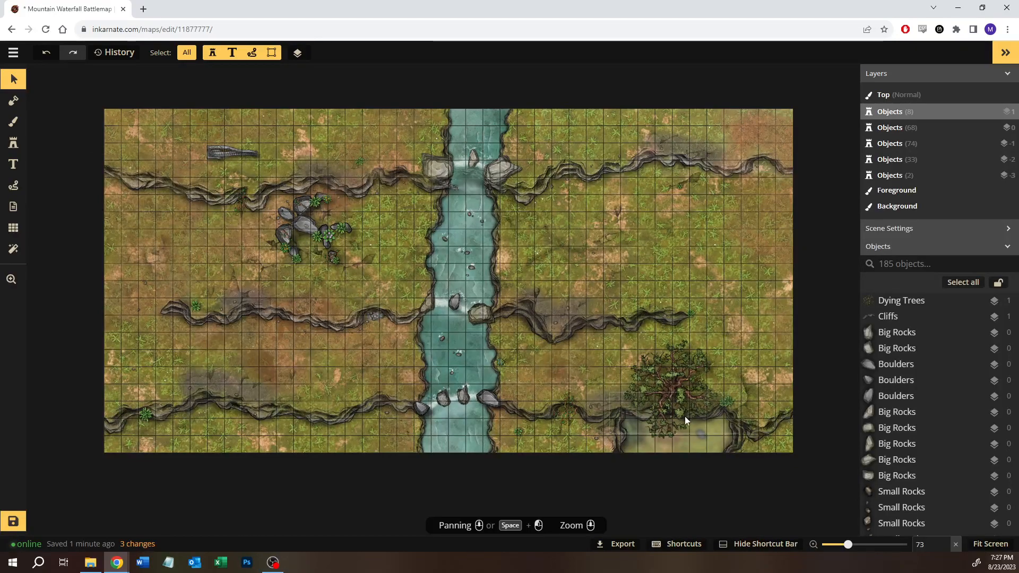
pyautogui.moveTo(655, 238); pyautogui.dragTo(599, 235)
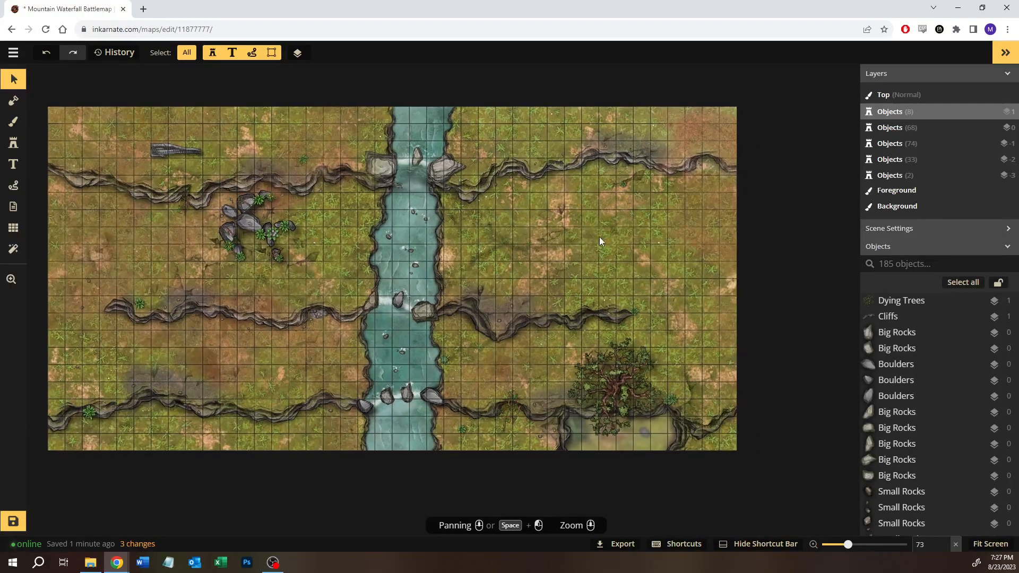
# Step: Search the stamp catalog for "log" and browse the log variants in the Forest and Core packs
pyautogui.click(21, 150)
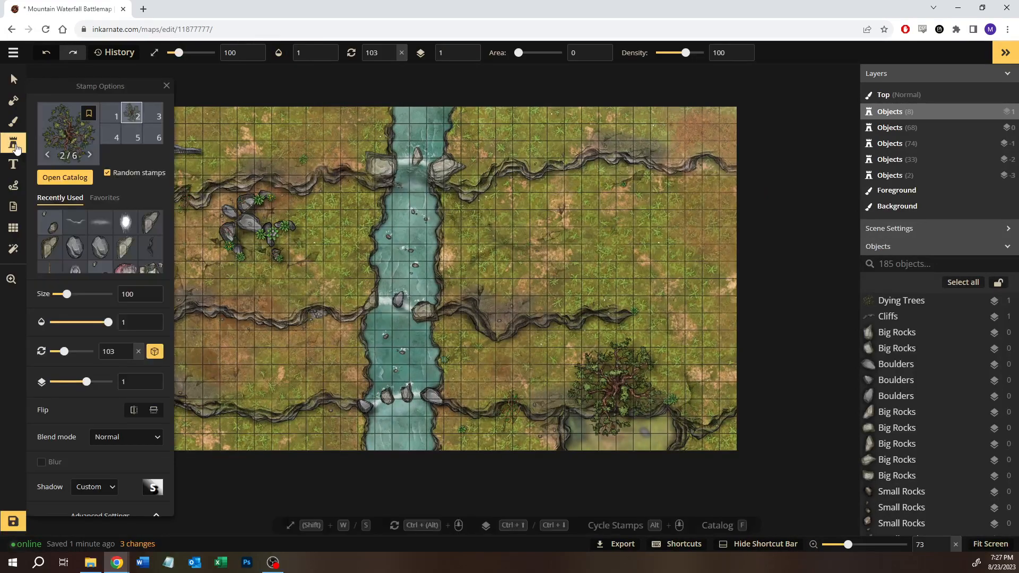
pyautogui.click(53, 176)
pyautogui.write('log')
pyautogui.press('Return')
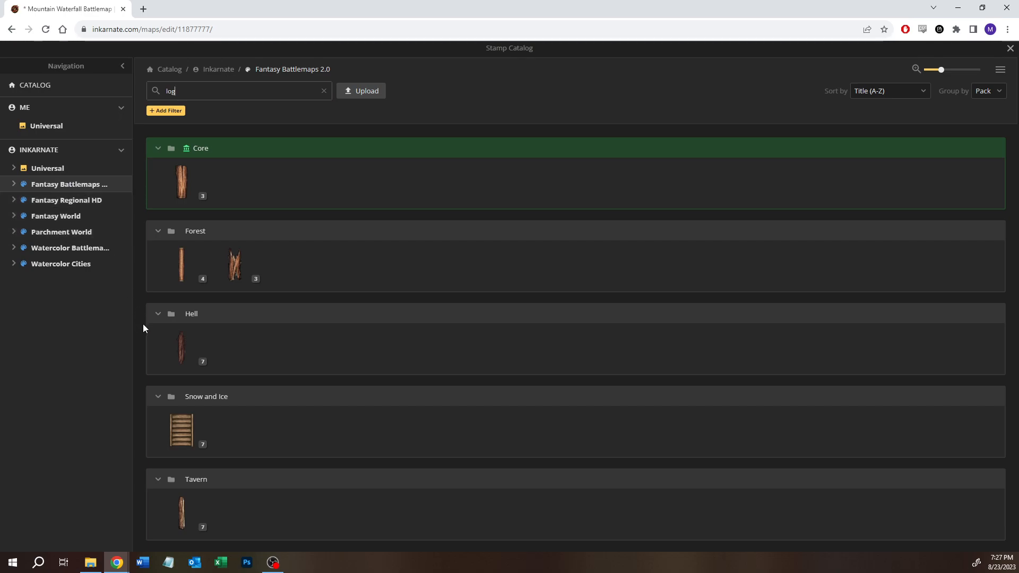
pyautogui.click(245, 280)
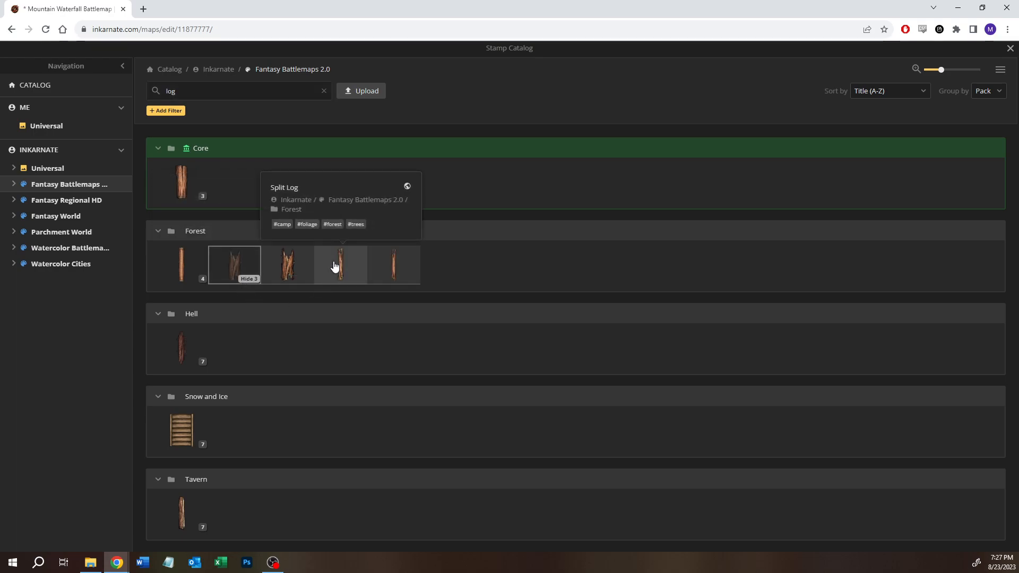
pyautogui.click(192, 198)
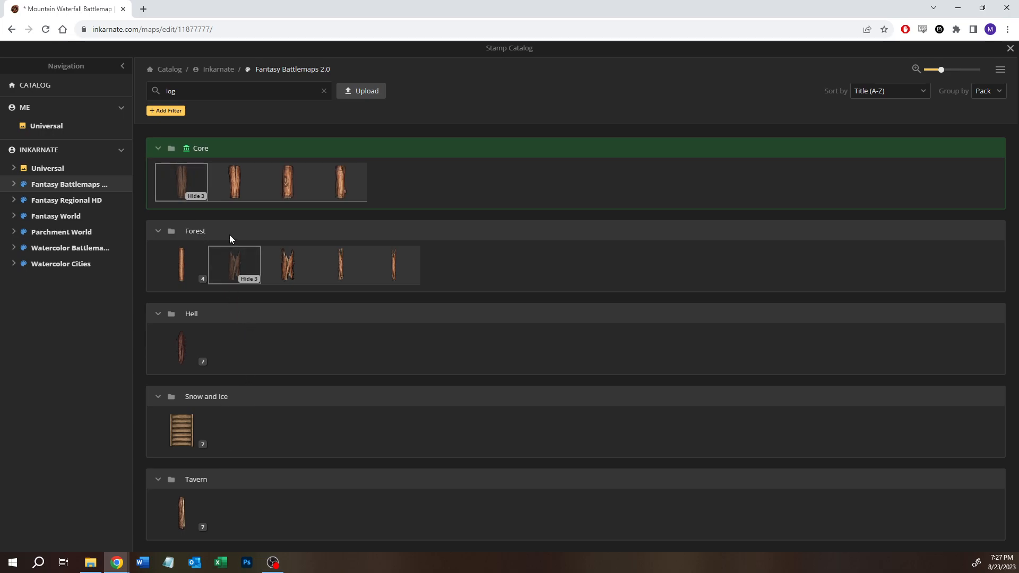
# Step: Search the stamp catalog for "fallen" and pick the second bare Fallen Tree variant from the Forest pack
pyautogui.click(201, 91)
pyautogui.write('allen')
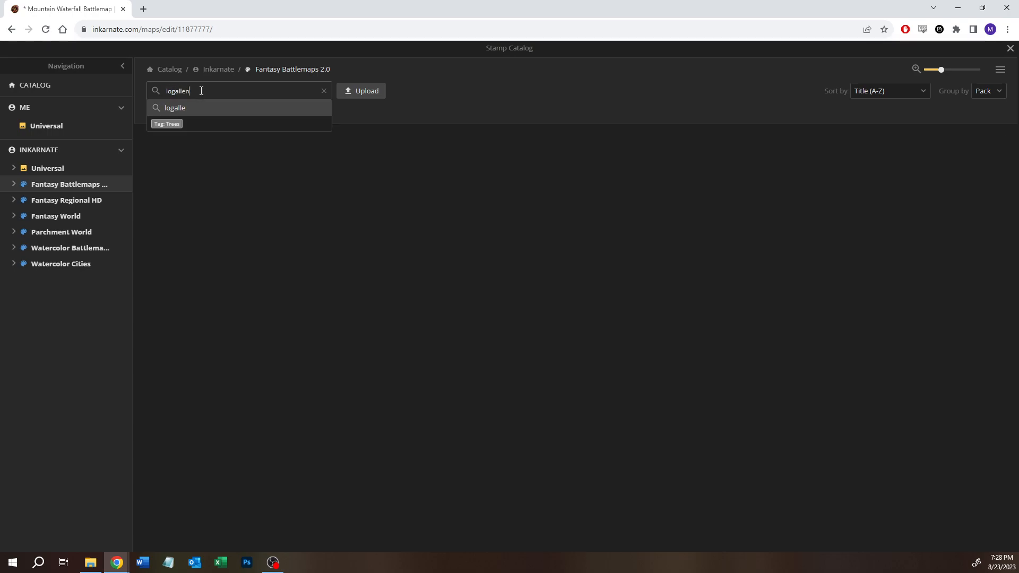
pyautogui.doubleClick(201, 90)
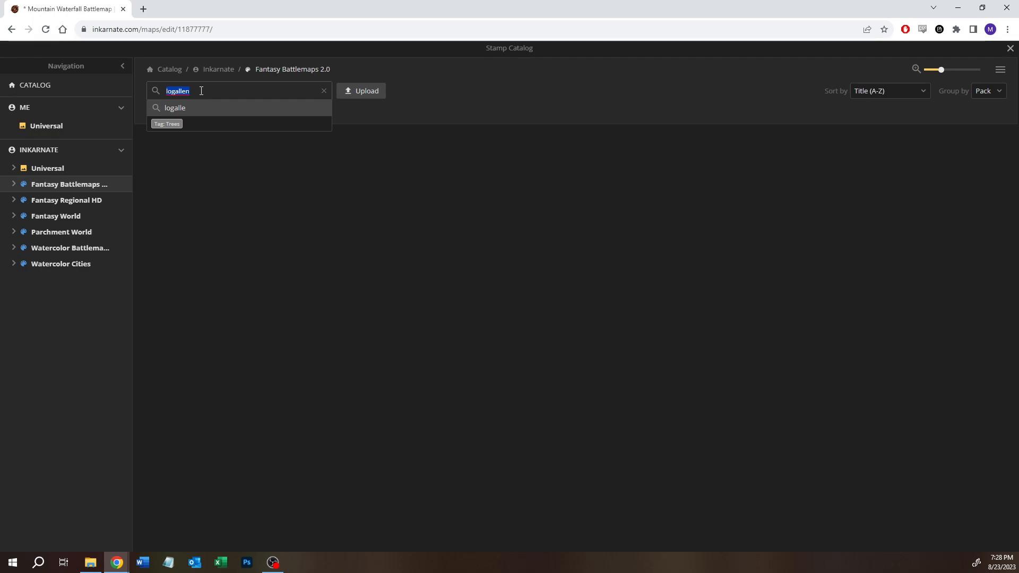
pyautogui.write('fa')
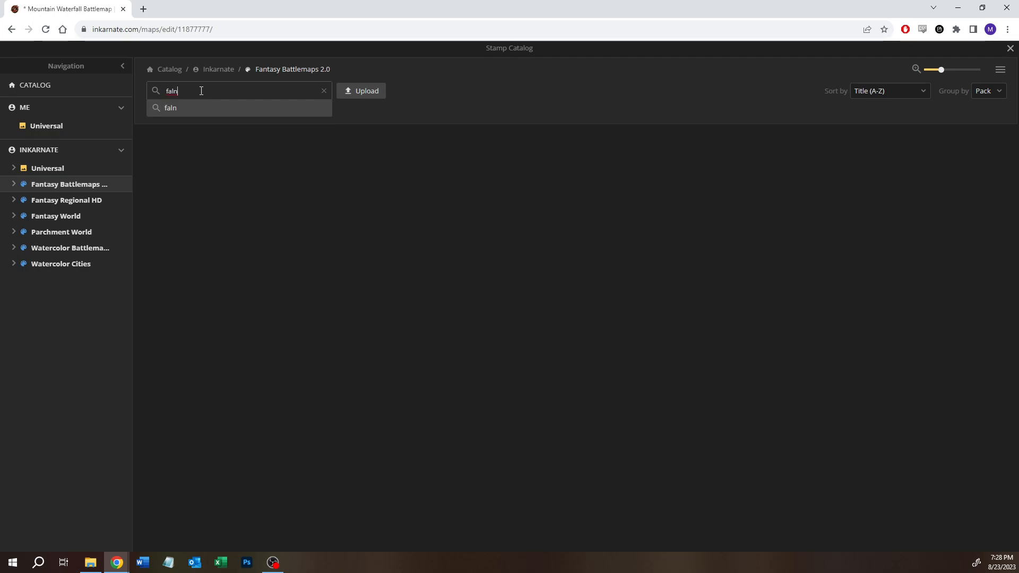
pyautogui.press('Return')
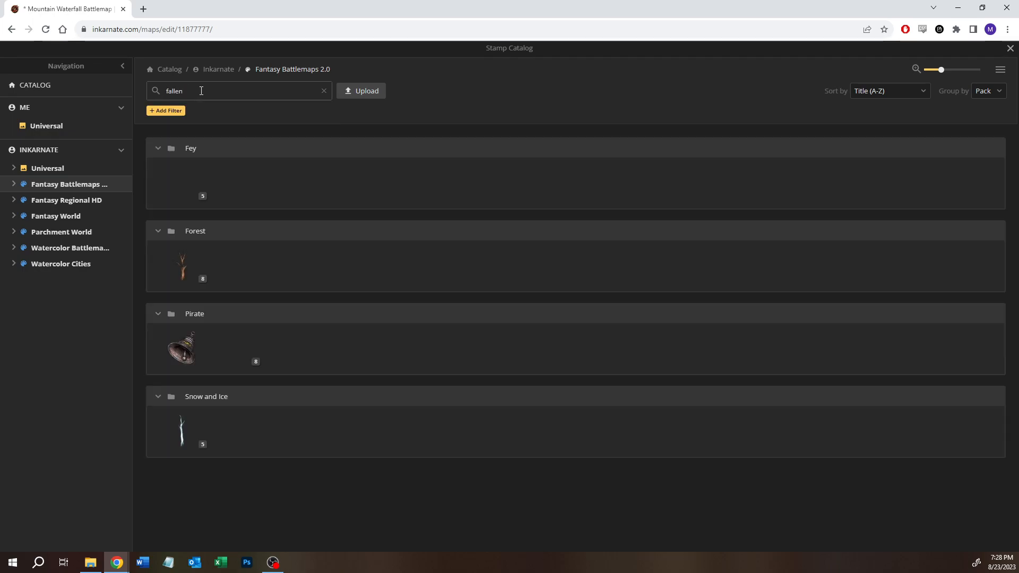
pyautogui.click(193, 279)
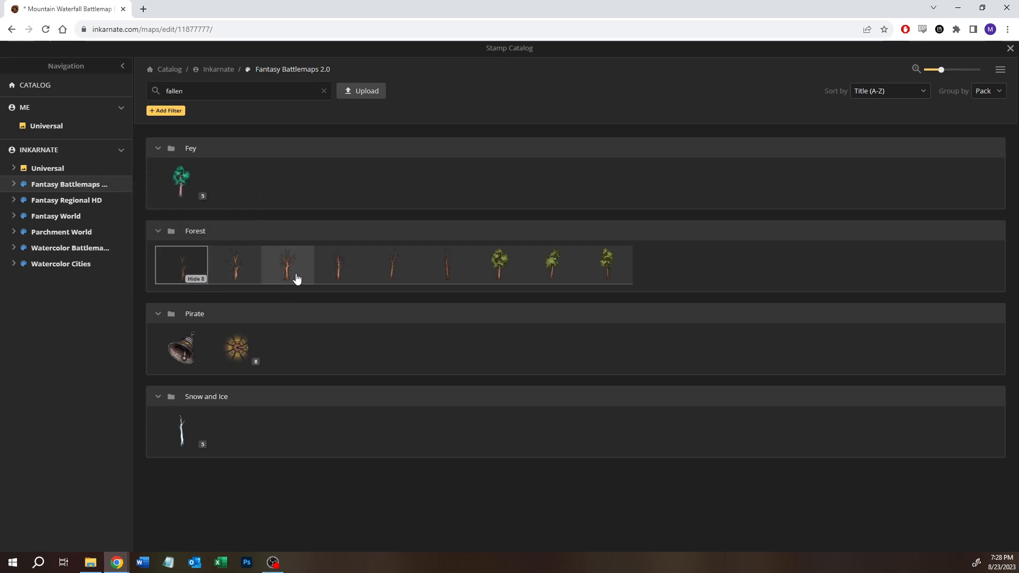
pyautogui.moveTo(296, 276)
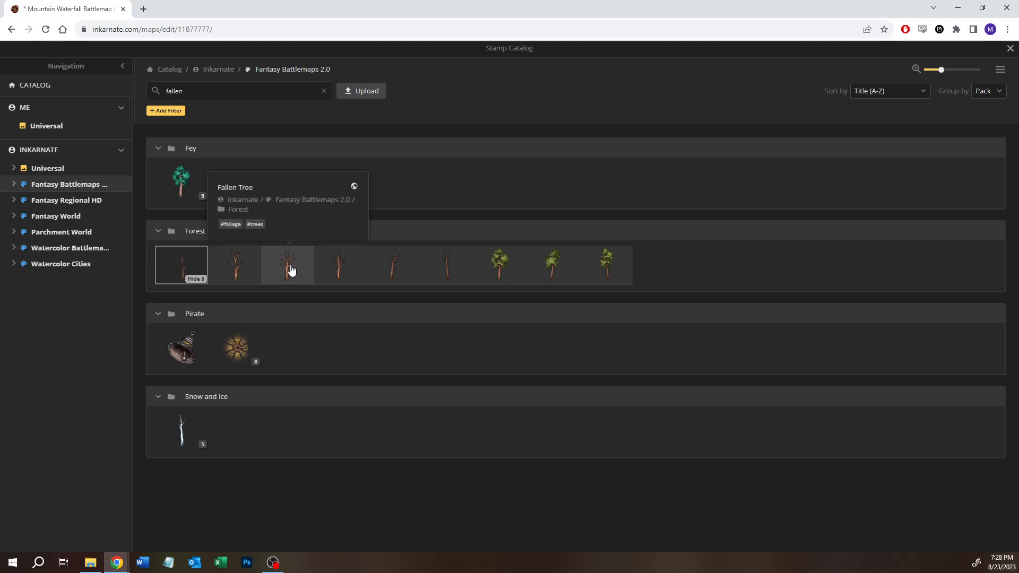
pyautogui.click(292, 271)
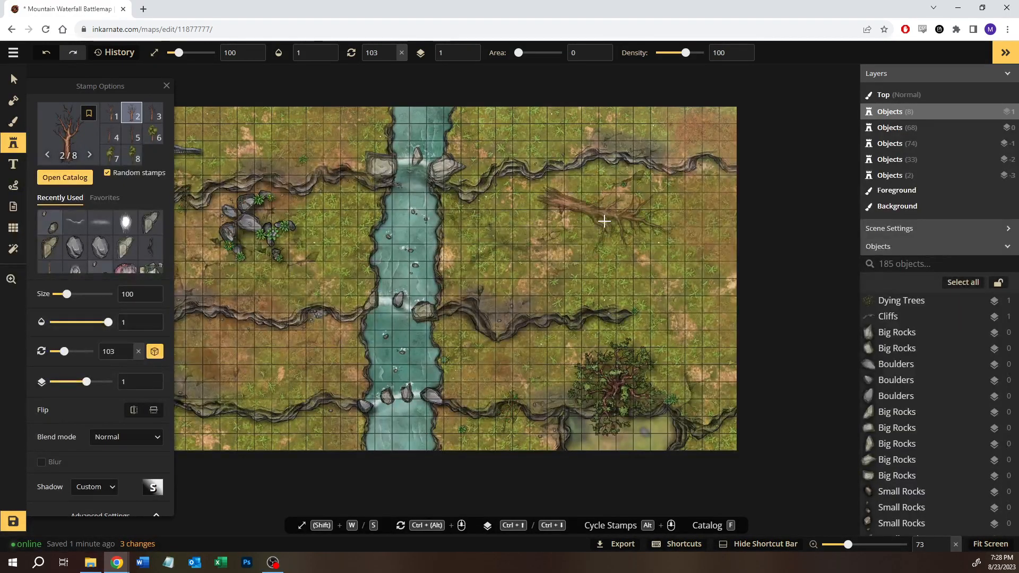
# Step: Place the bare fallen tree in the grass east of the river, just below the upper cliff, and rotate it to 152
pyautogui.click(605, 220)
pyautogui.press('v')
pyautogui.click(593, 191)
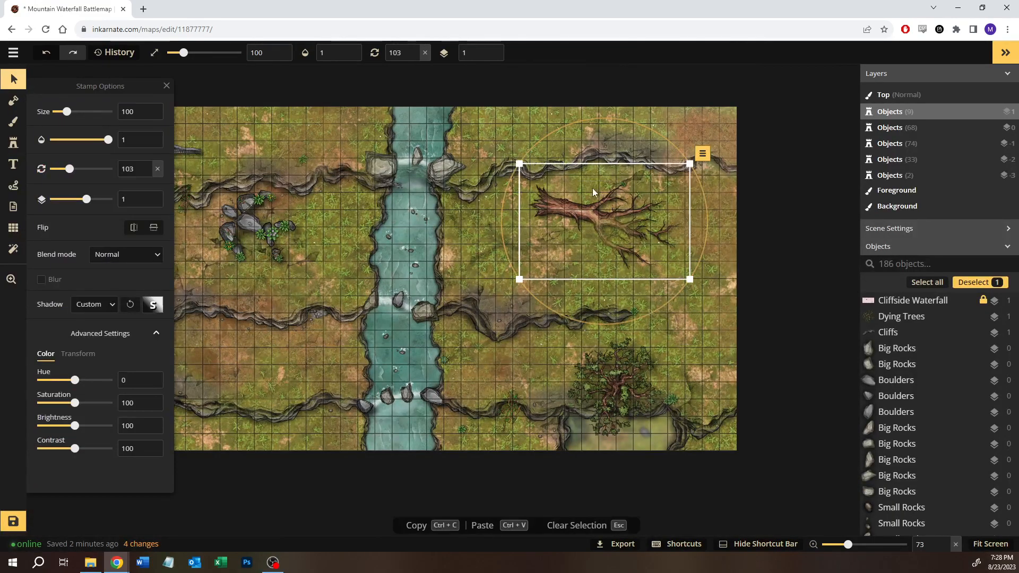
pyautogui.moveTo(691, 154); pyautogui.dragTo(670, 236)
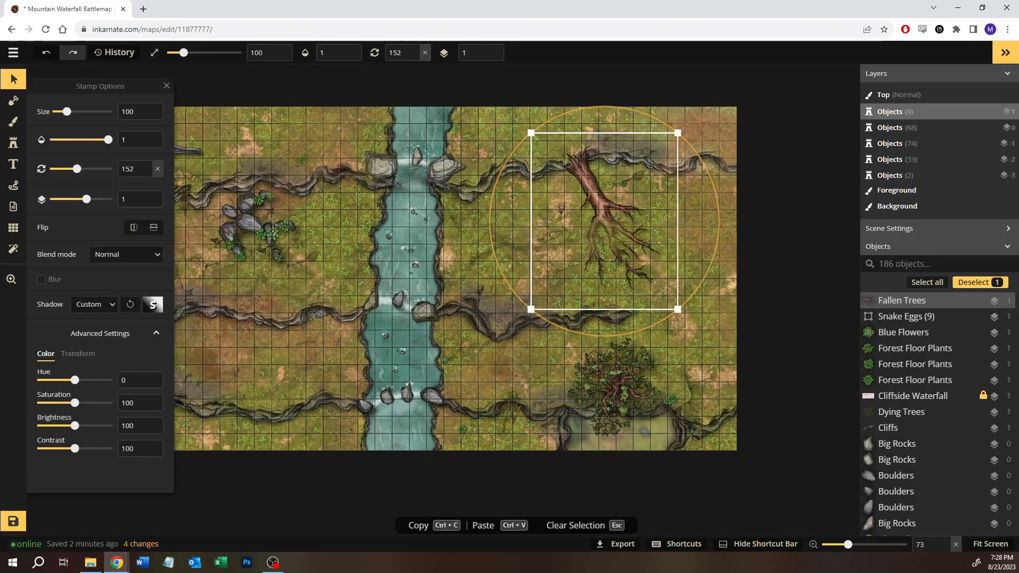
# Step: Place another bare fallen tree, rotated to 121, between the river and the first fallen tree
pyautogui.click(14, 143)
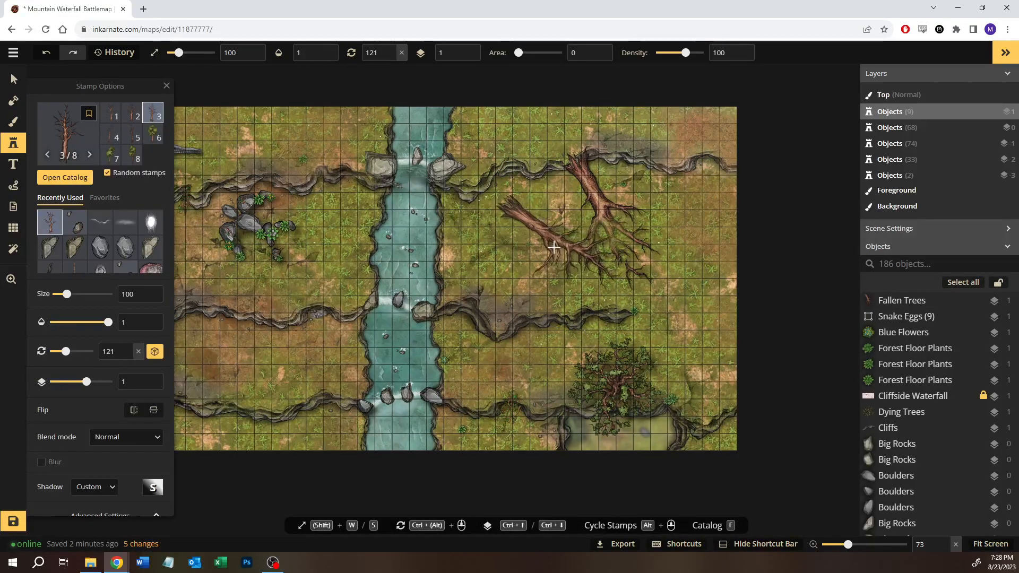
pyautogui.click(313, 235)
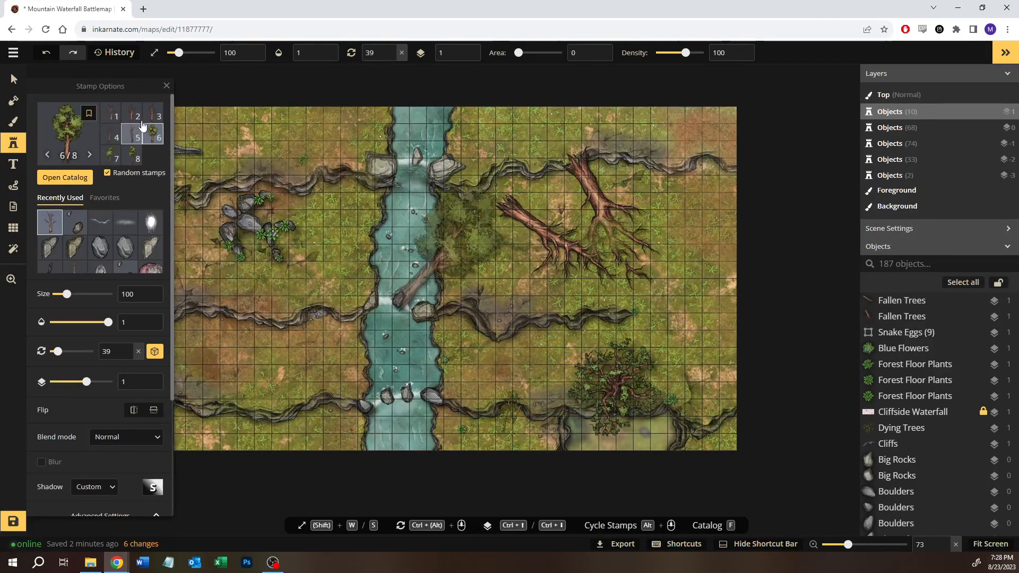
pyautogui.click(109, 134)
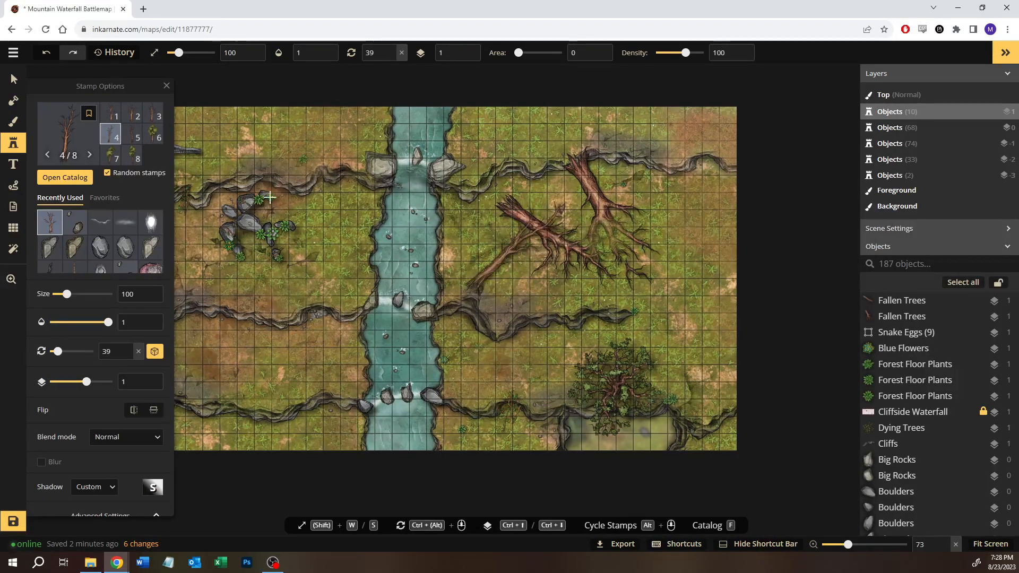
# Step: Delete the steeper fallen tree that overlaps the upper cliff
pyautogui.press('v')
pyautogui.click(577, 184)
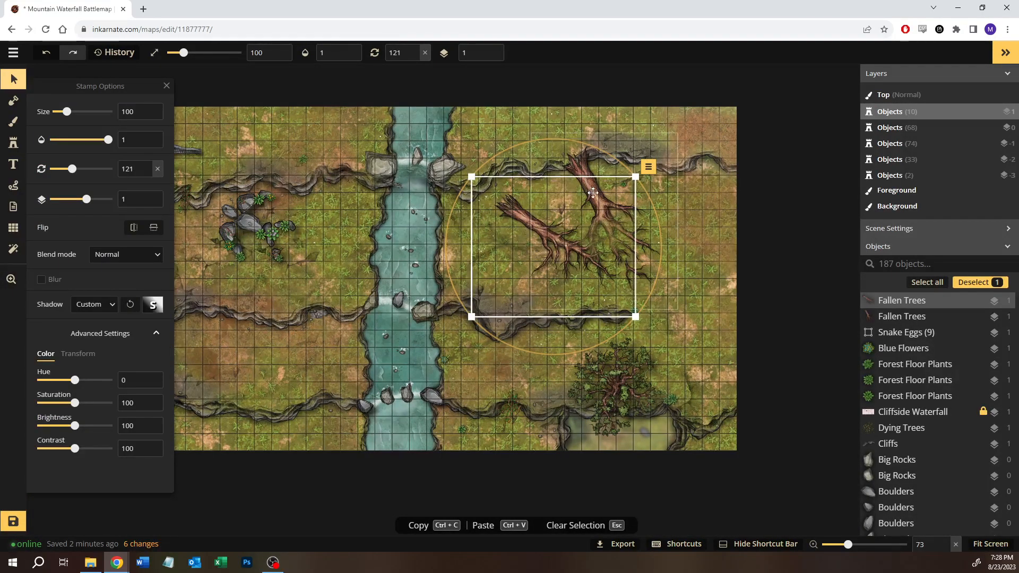
pyautogui.click(593, 193)
pyautogui.press('Delete')
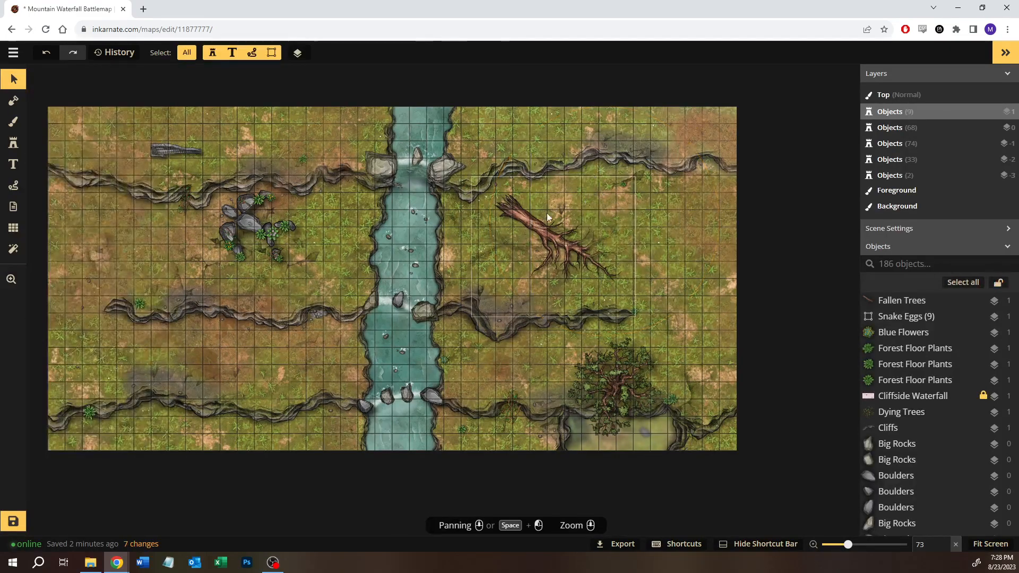
# Step: Shrink the remaining fallen tree to size 77 and move it farther from the river, close below the upper cliff
pyautogui.click(532, 222)
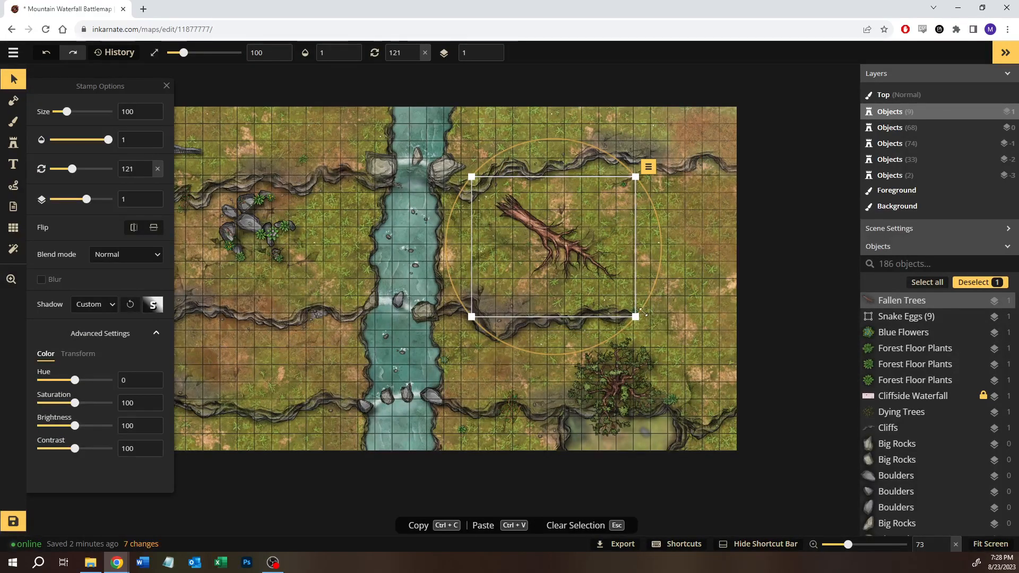
pyautogui.moveTo(640, 313); pyautogui.dragTo(599, 286)
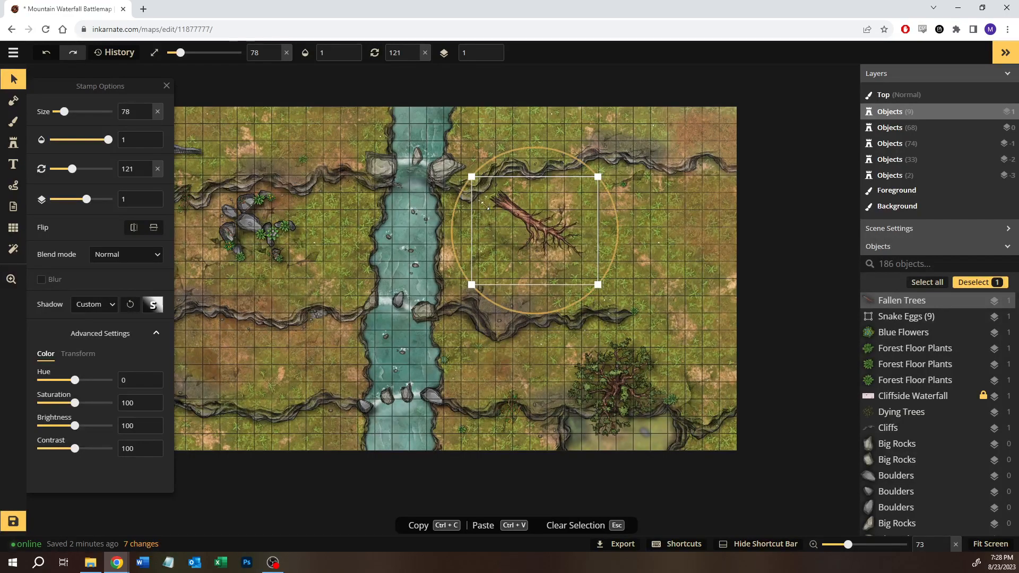
pyautogui.moveTo(505, 204); pyautogui.dragTo(572, 196)
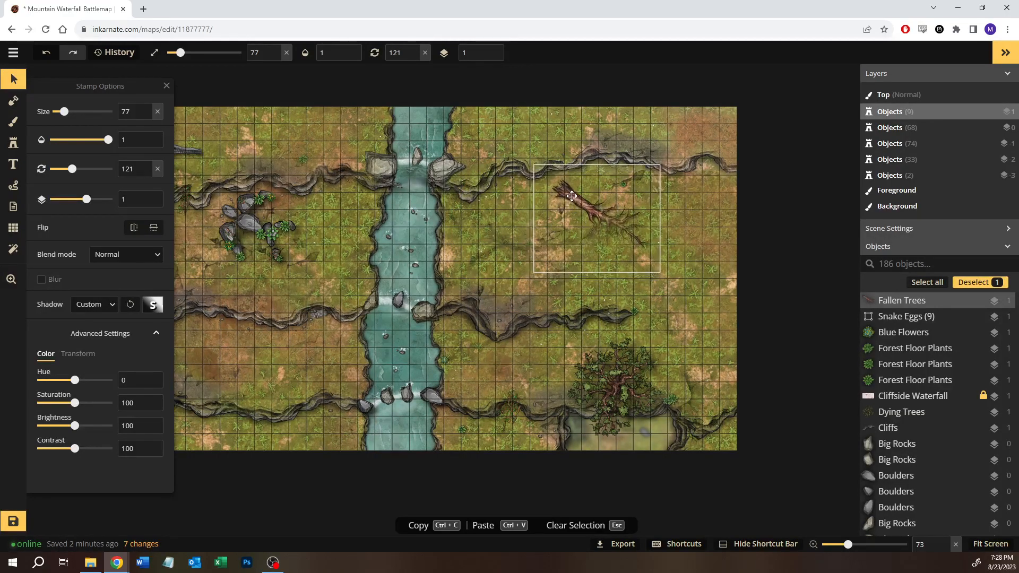
# Step: Erase Top layer paint over the fallen tree and the grass toward the river with a size 77 brush
pyautogui.click(13, 122)
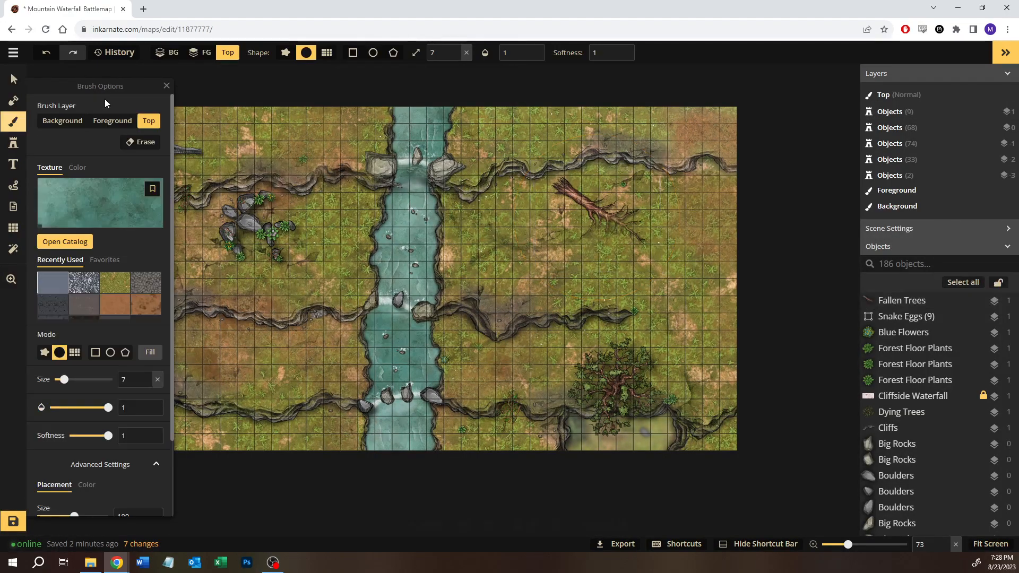
pyautogui.click(142, 143)
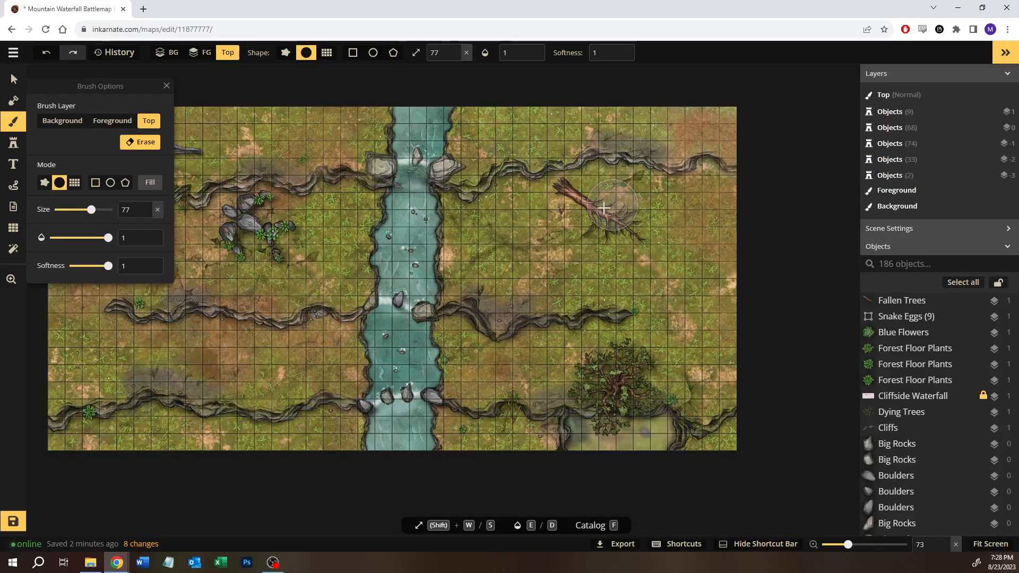
pyautogui.moveTo(608, 207); pyautogui.dragTo(470, 186)
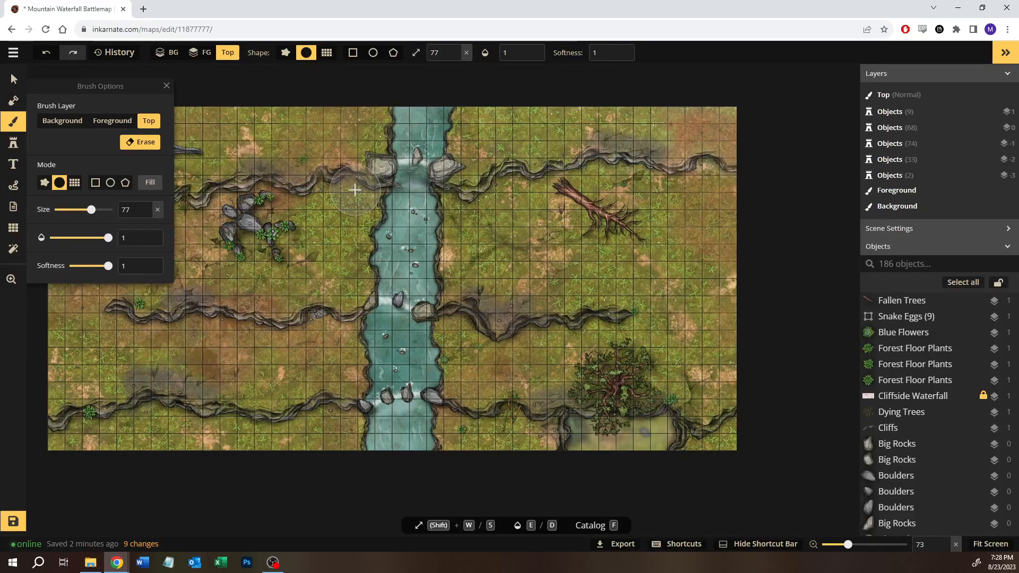
# Step: Search the stamp catalog for "stump" and pick the third tree stump variant from the Forest pack
pyautogui.click(14, 144)
pyautogui.click(40, 162)
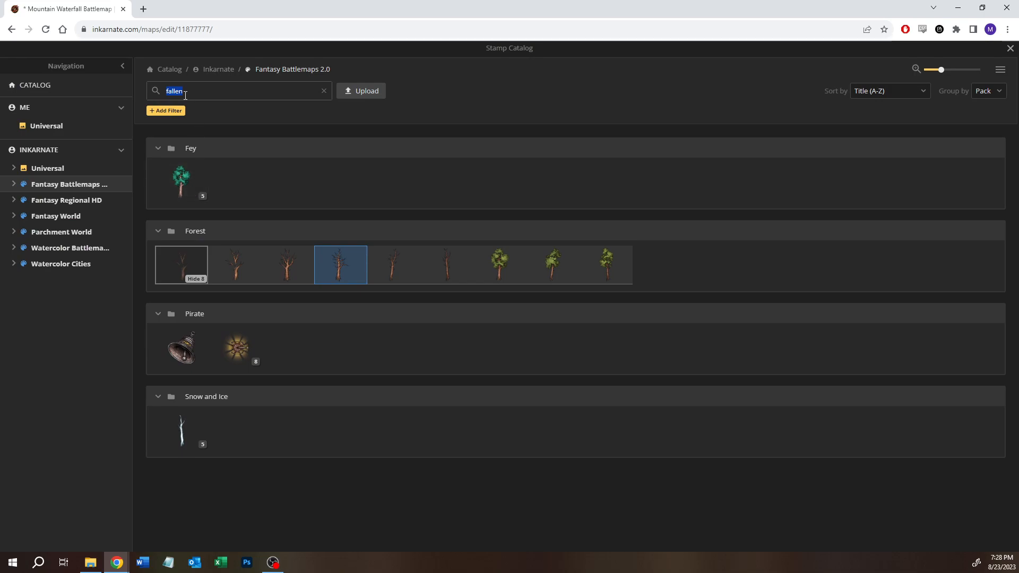
pyautogui.write('stump')
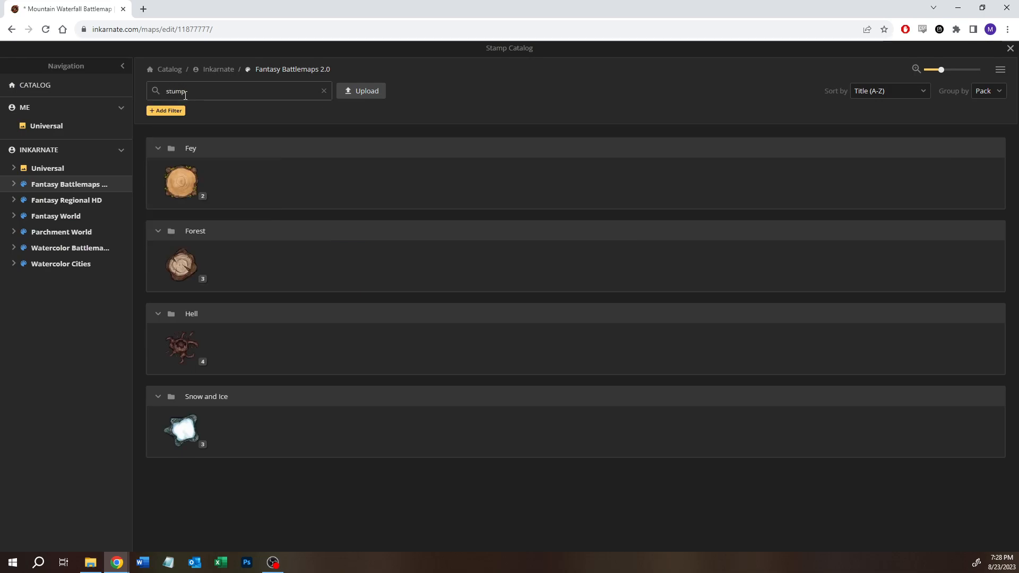
pyautogui.click(195, 282)
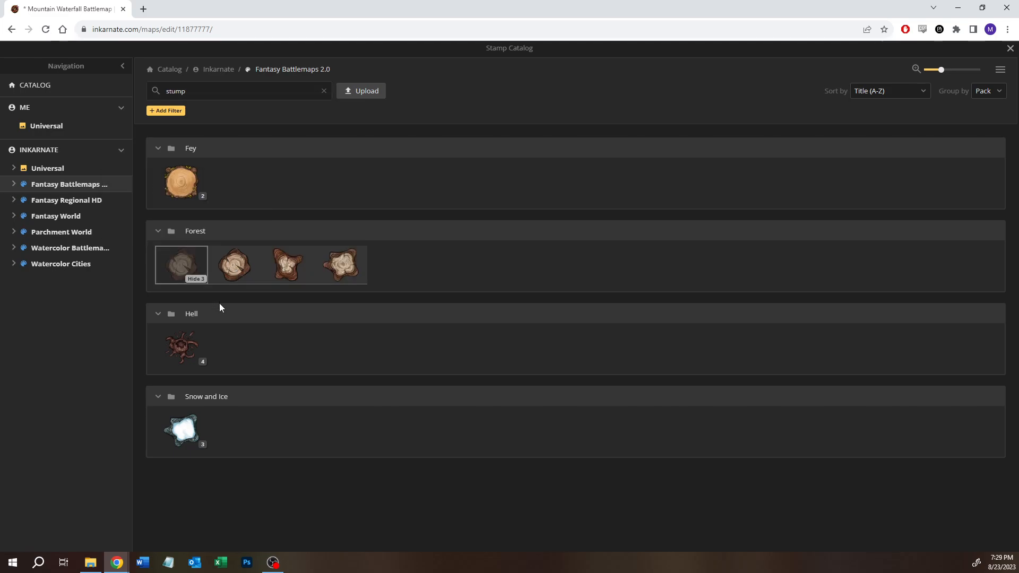
pyautogui.click(351, 267)
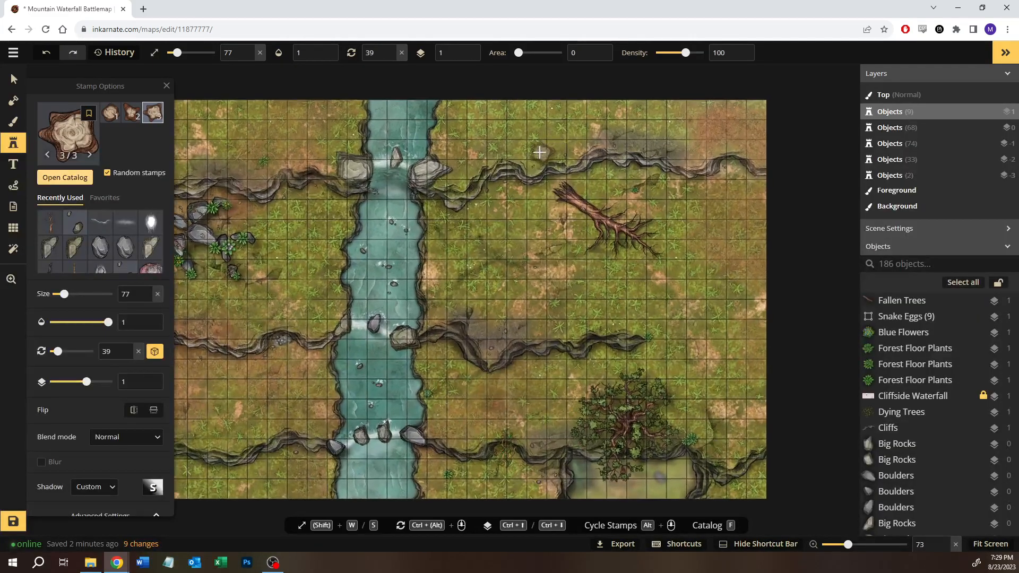
# Step: Place a tree stump at size 77 on the grass just above the upper cliff, near the fallen tree
pyautogui.scroll(5, 540, 152)
pyautogui.click(537, 149)
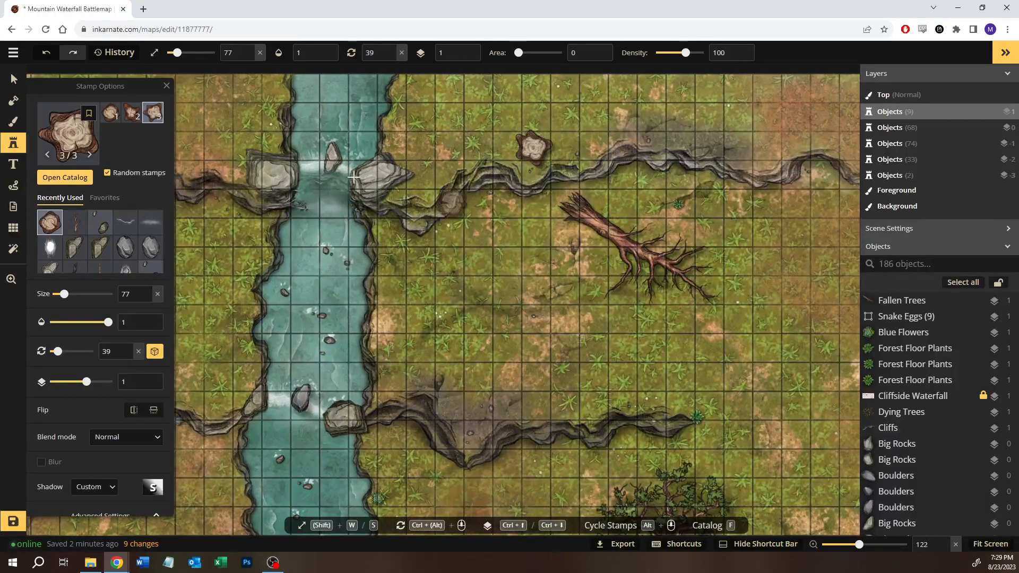
pyautogui.click(446, 253)
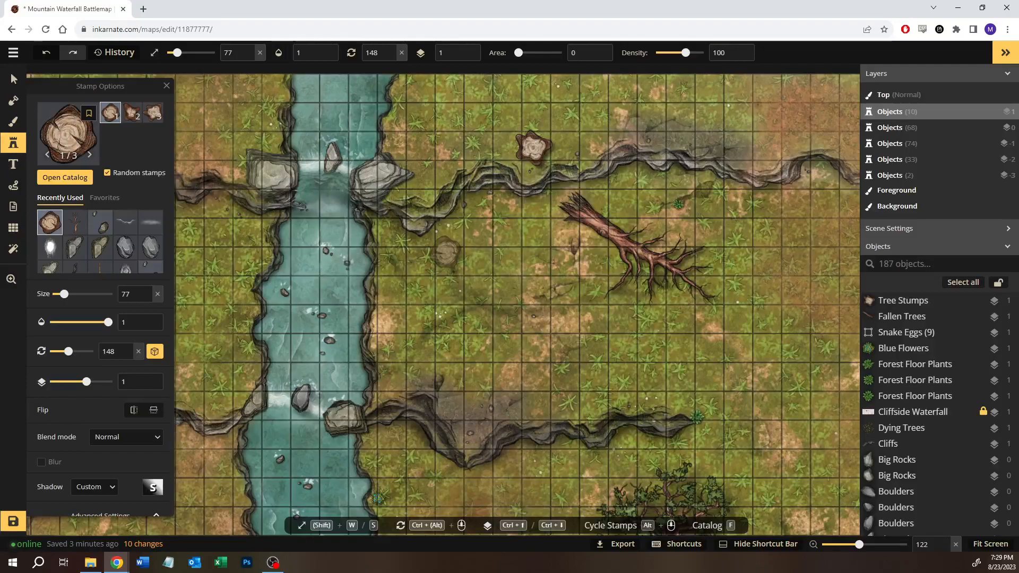
pyautogui.click(14, 79)
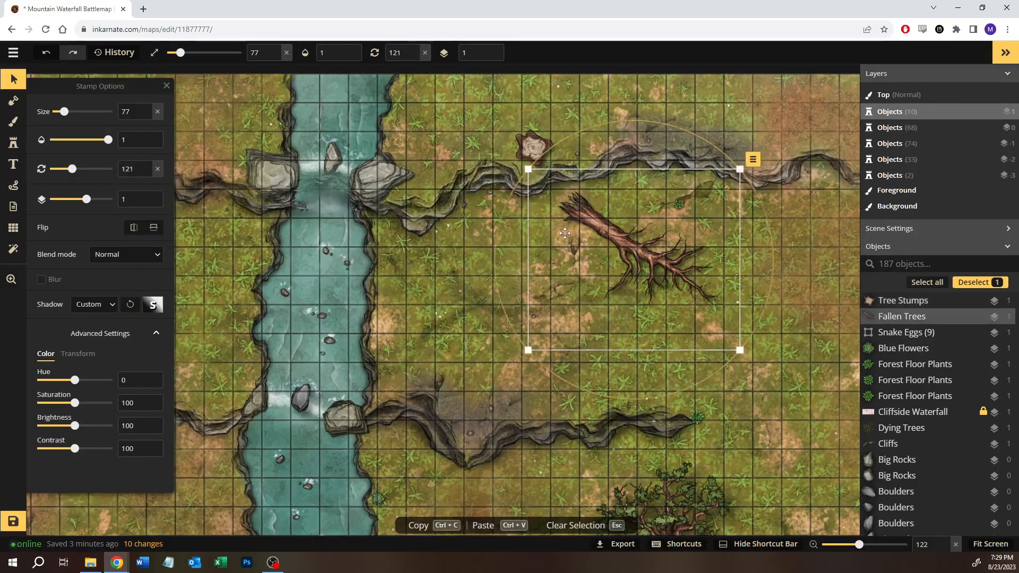
pyautogui.click(472, 265)
# Step: Examine the whole map, including the new fallen tree and stump, for areas that still need detail
pyautogui.scroll(-1, 471, 265)
pyautogui.scroll(-4, 471, 253)
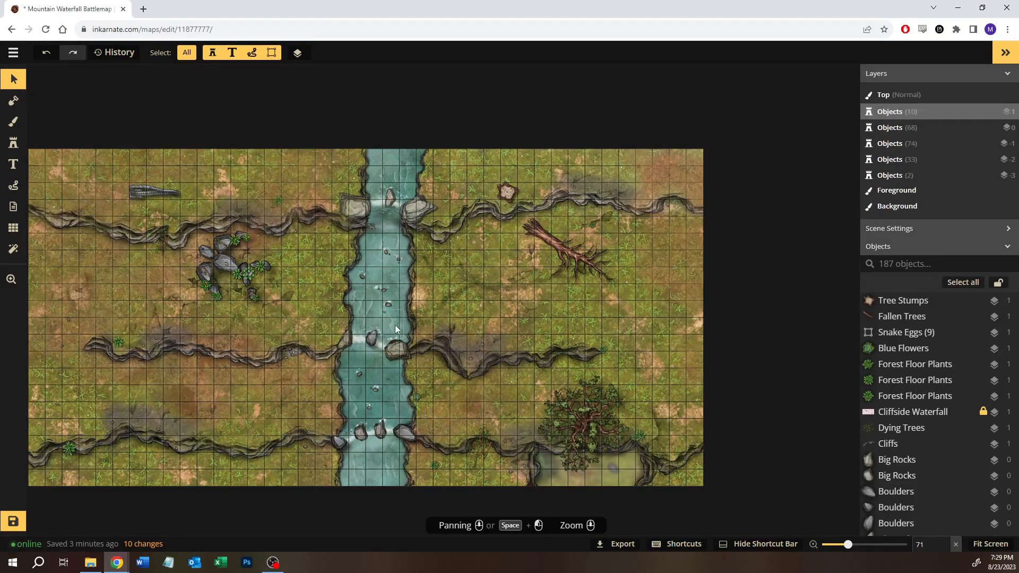
pyautogui.click(561, 250)
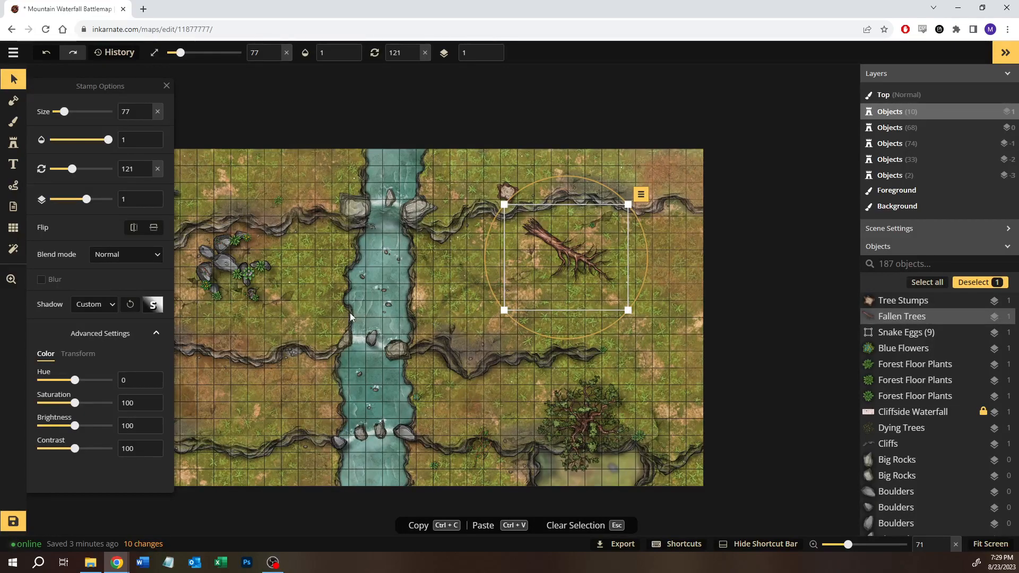
pyautogui.click(639, 356)
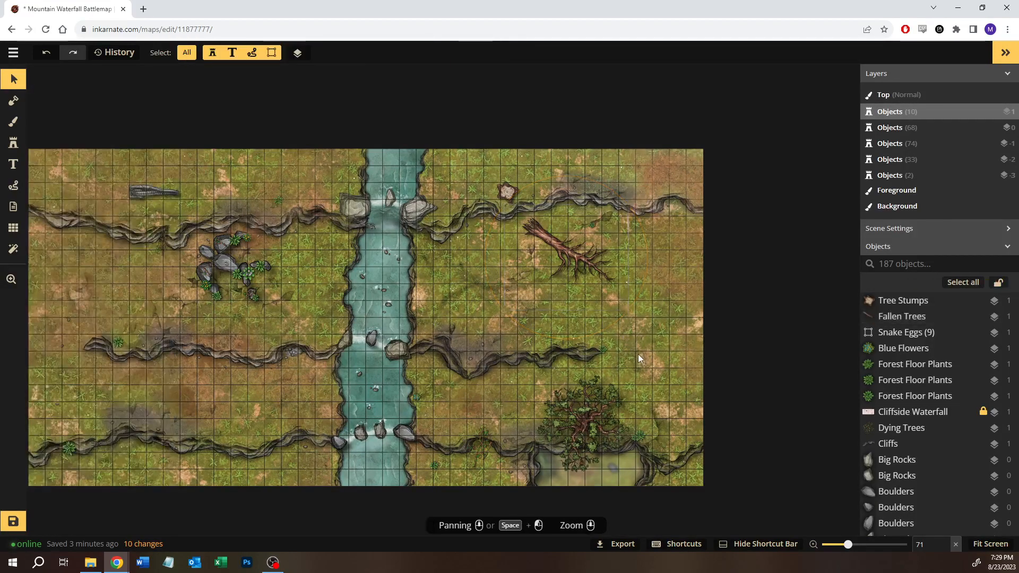
pyautogui.press('space')
pyautogui.moveTo(622, 356); pyautogui.dragTo(643, 336)
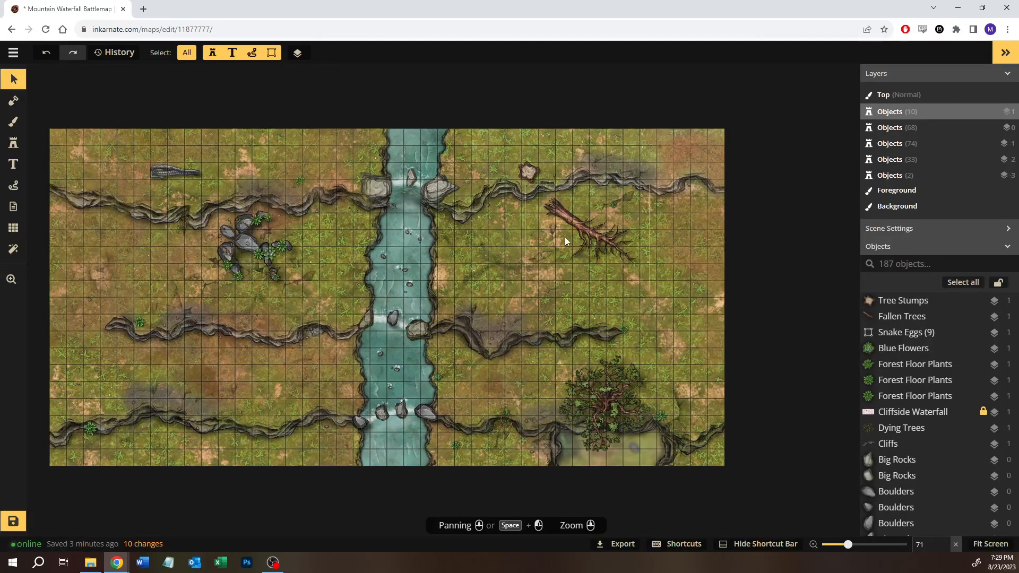
pyautogui.scroll(1, 475, 221)
pyautogui.scroll(-1, 474, 221)
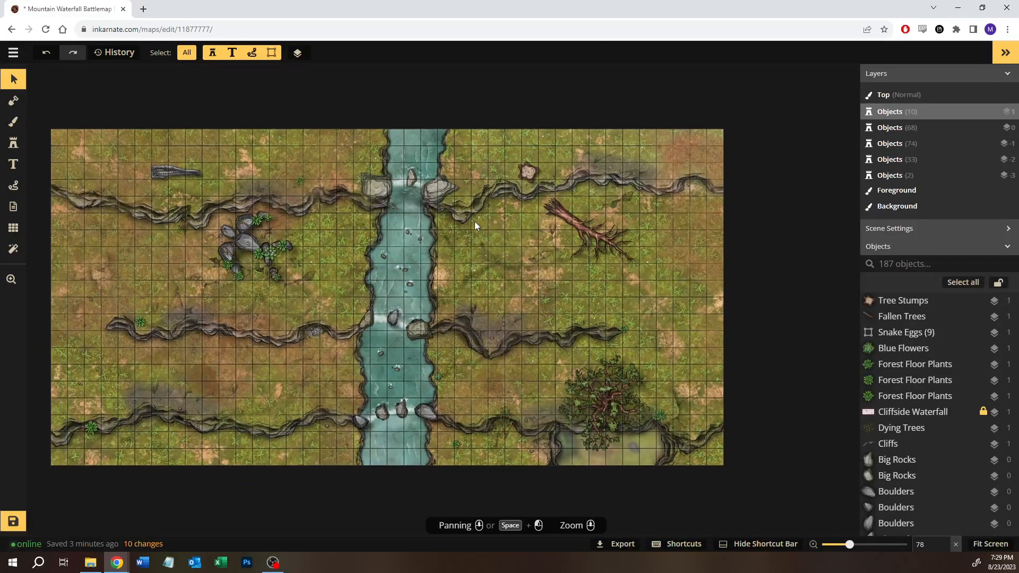
# Step: Search the stamp catalog for "bush" and pick the third Summer Bushes variant from the Core pack
pyautogui.click(19, 142)
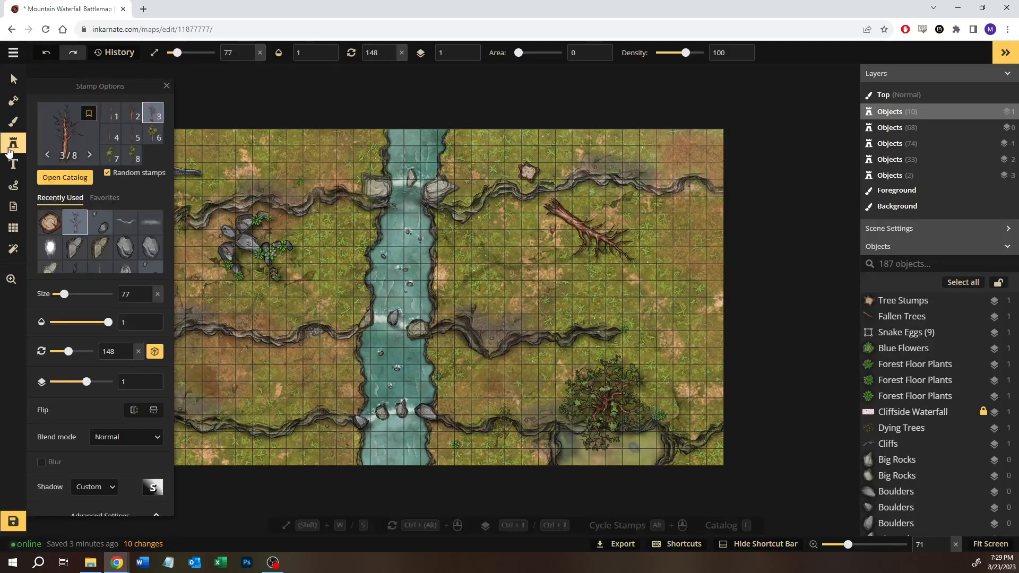
pyautogui.click(85, 168)
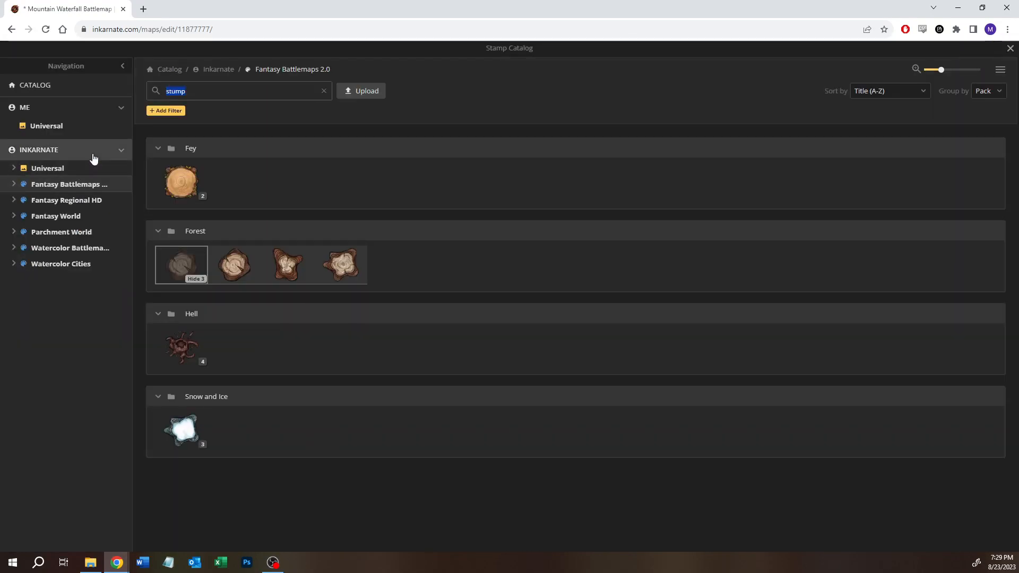
pyautogui.write('bbush')
pyautogui.press('BackSpace')
pyautogui.press('BackSpace')
pyautogui.press('BackSpace')
pyautogui.press('BackSpace')
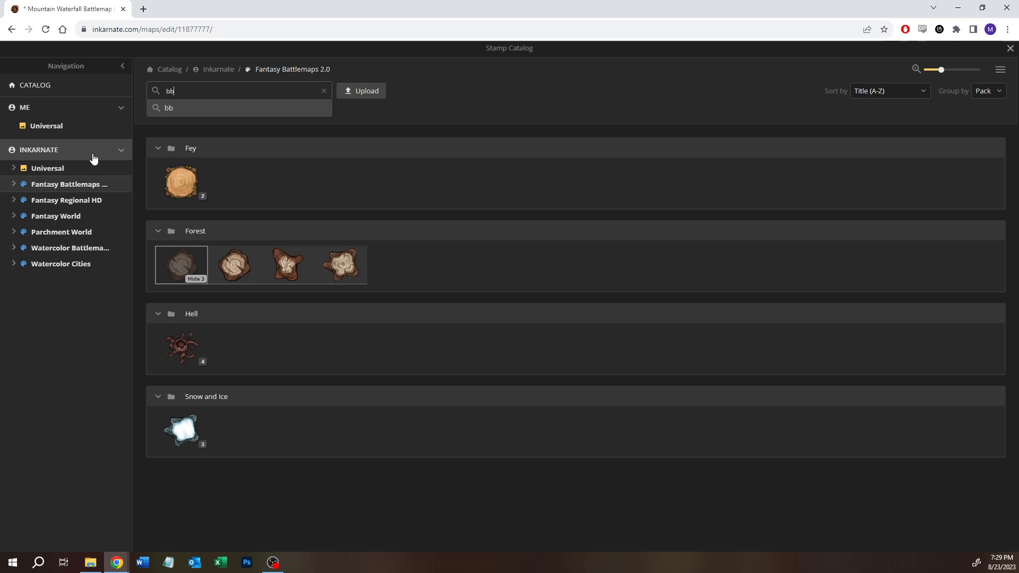
pyautogui.write('ush')
pyautogui.press('Return')
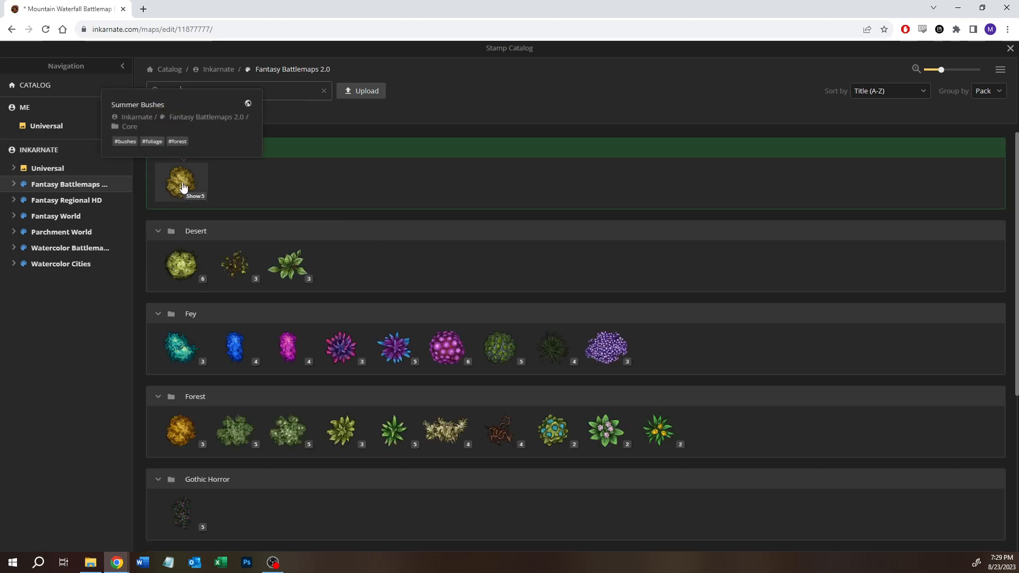
pyautogui.click(188, 199)
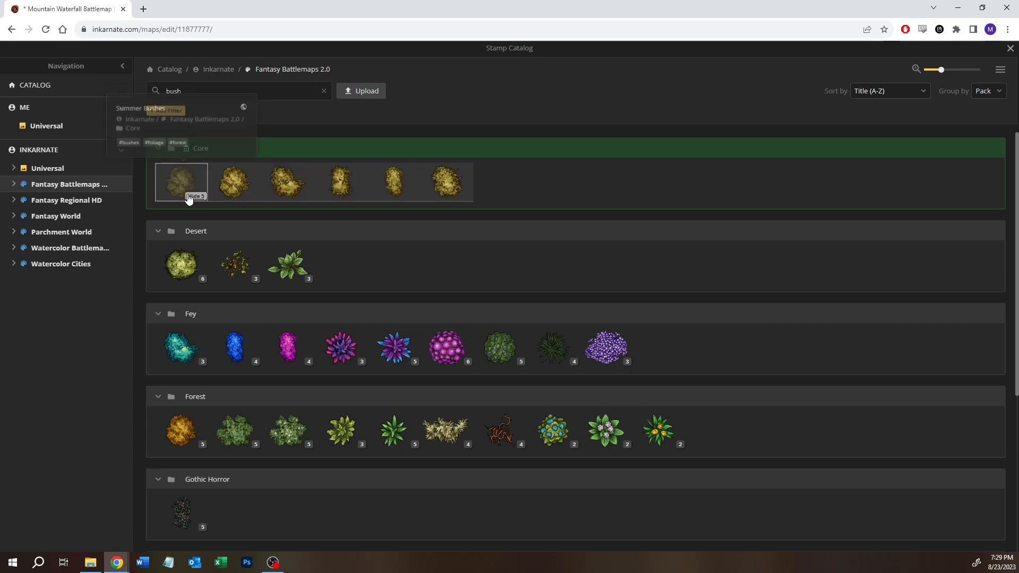
pyautogui.click(340, 180)
# Step: Place two overlapping summer bushes at size 77 against the underside of the upper cliff, near the map's western edge
pyautogui.scroll(4, 206, 228)
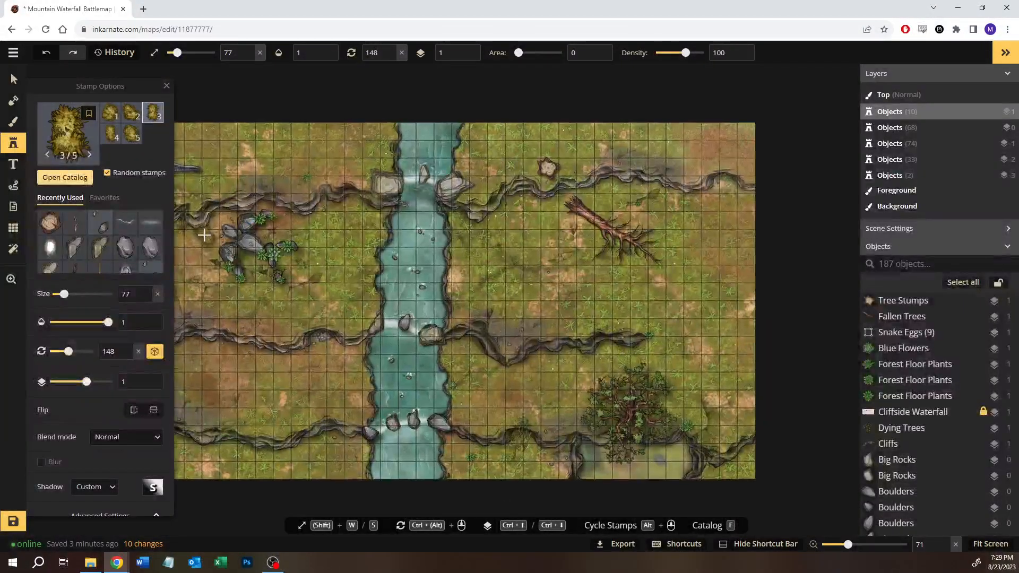
pyautogui.press('space')
pyautogui.moveTo(205, 230); pyautogui.dragTo(377, 233)
pyautogui.scroll(6, 268, 253)
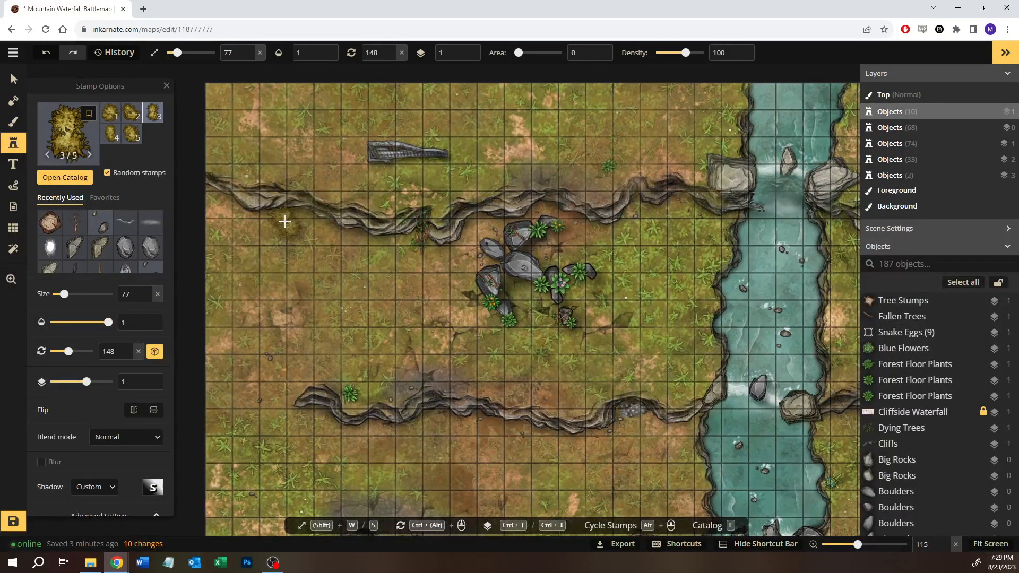
pyautogui.click(284, 222)
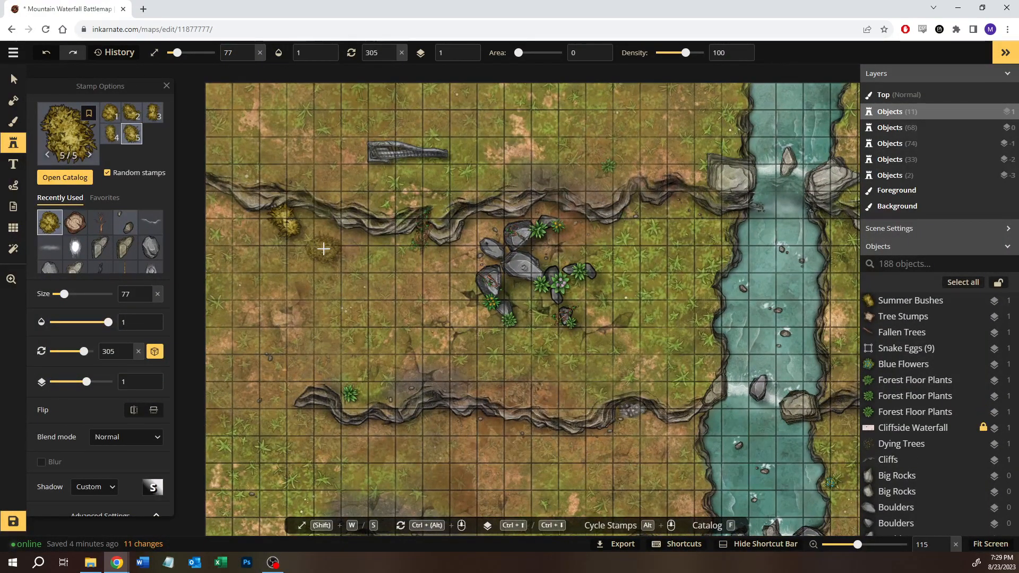
pyautogui.click(316, 224)
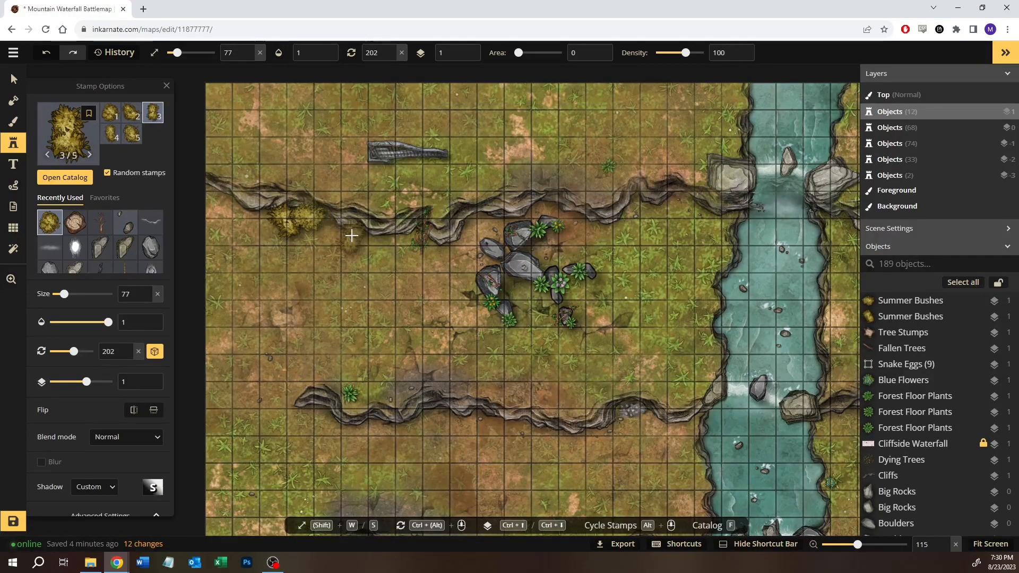
# Step: Try to tuck the two new bushes behind the upper cliff by changing the layer of the stamps selected there
pyautogui.press('space')
pyautogui.moveTo(344, 263); pyautogui.dragTo(331, 251)
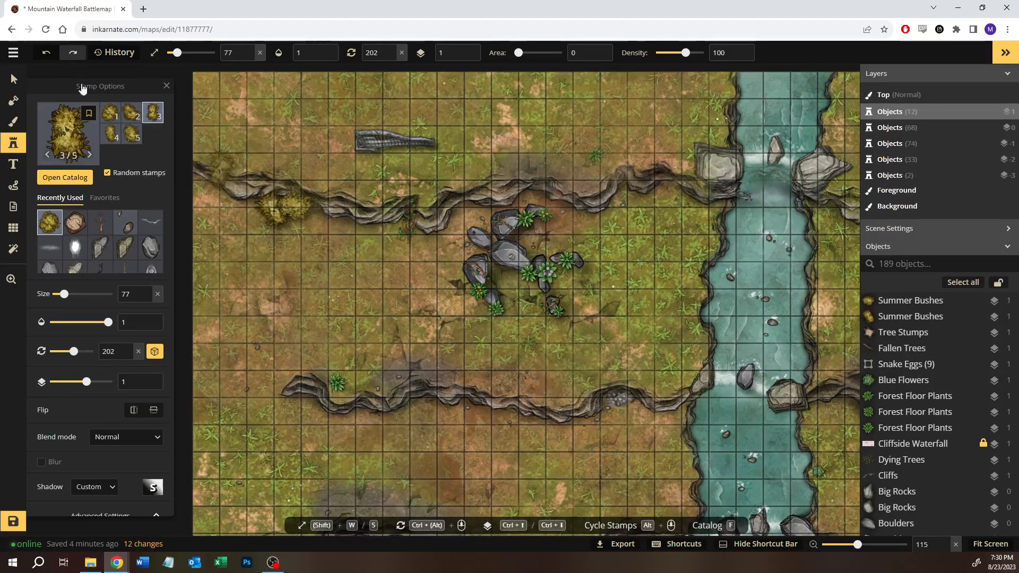
pyautogui.click(14, 82)
pyautogui.click(266, 283)
pyautogui.click(296, 213)
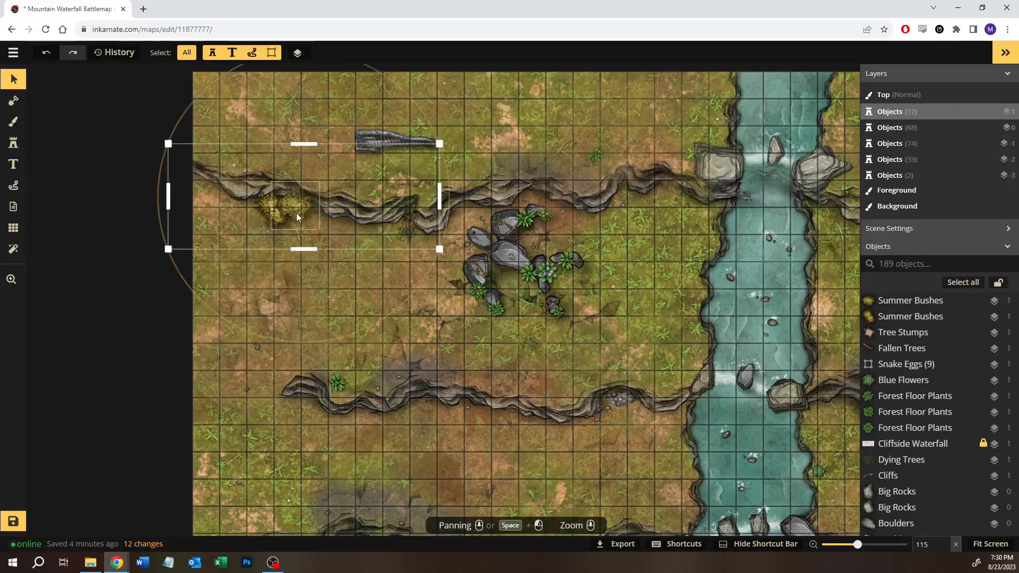
pyautogui.press('pagedown')
pyautogui.press('pagedown')
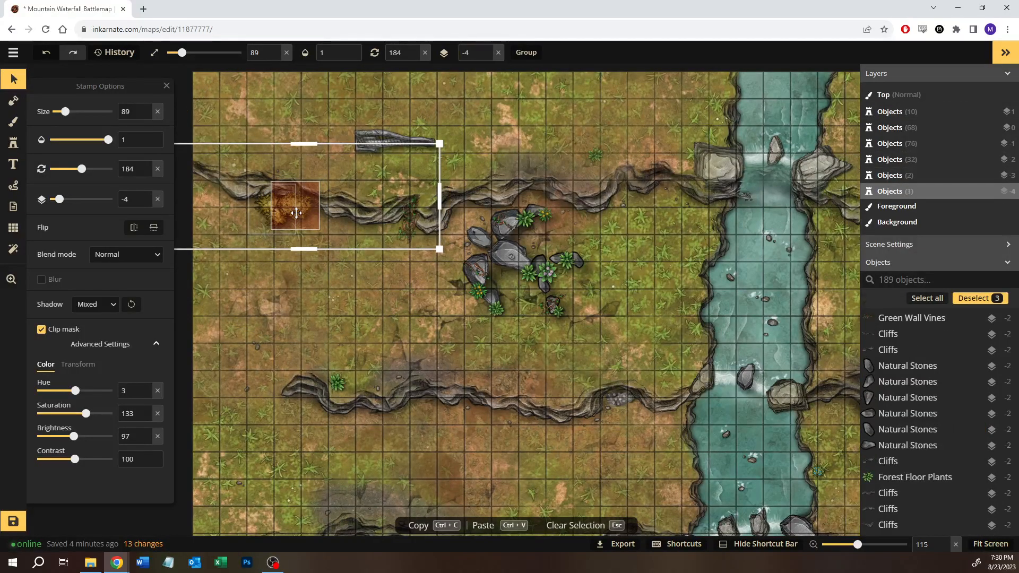
pyautogui.press('pageup')
pyautogui.press('pageup')
pyautogui.press('pageup')
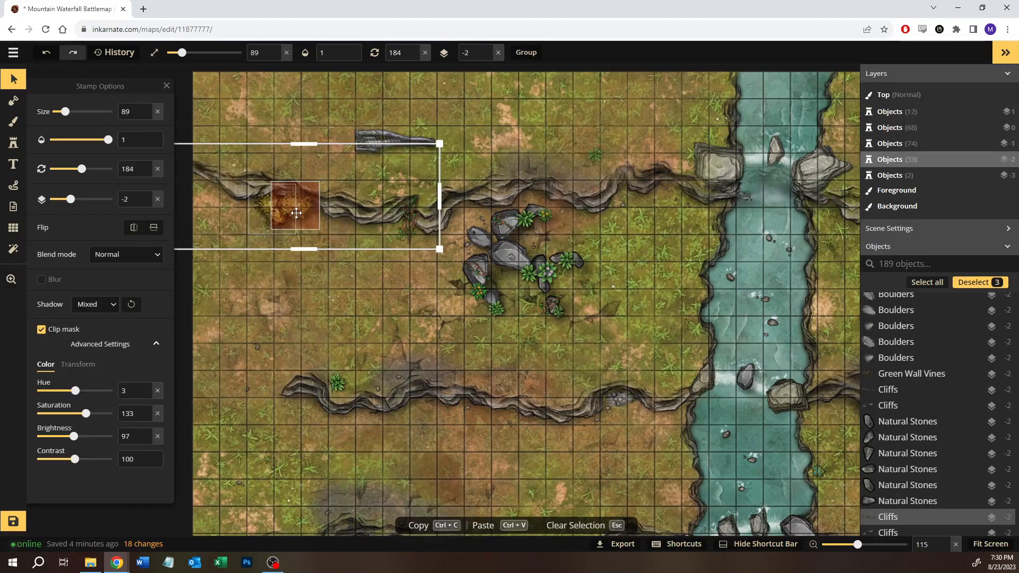
pyautogui.press('pagedown')
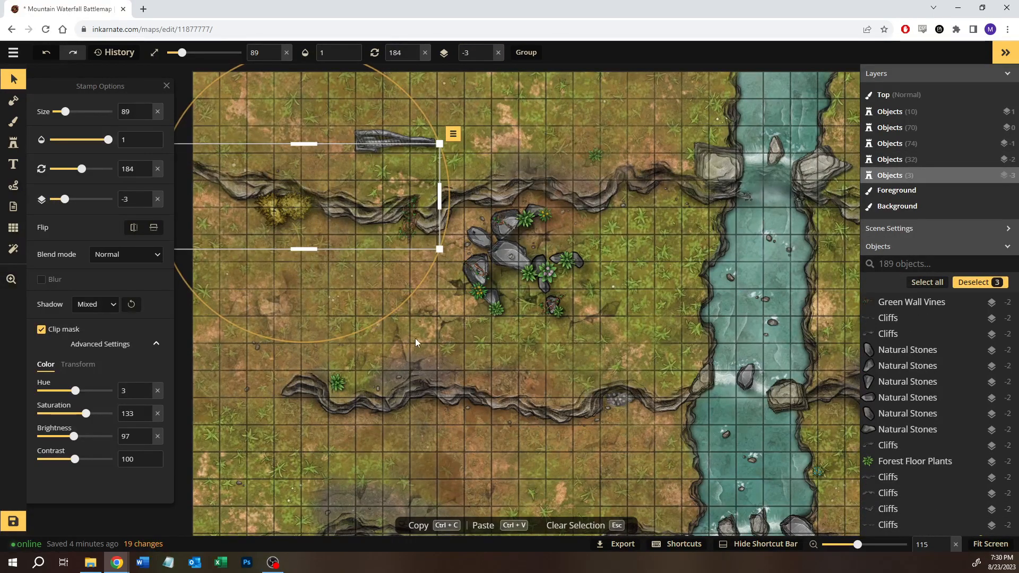
# Step: Select only the two summer bushes under the upper cliff and lower them to layer -5
pyautogui.click(415, 342)
pyautogui.click(295, 211)
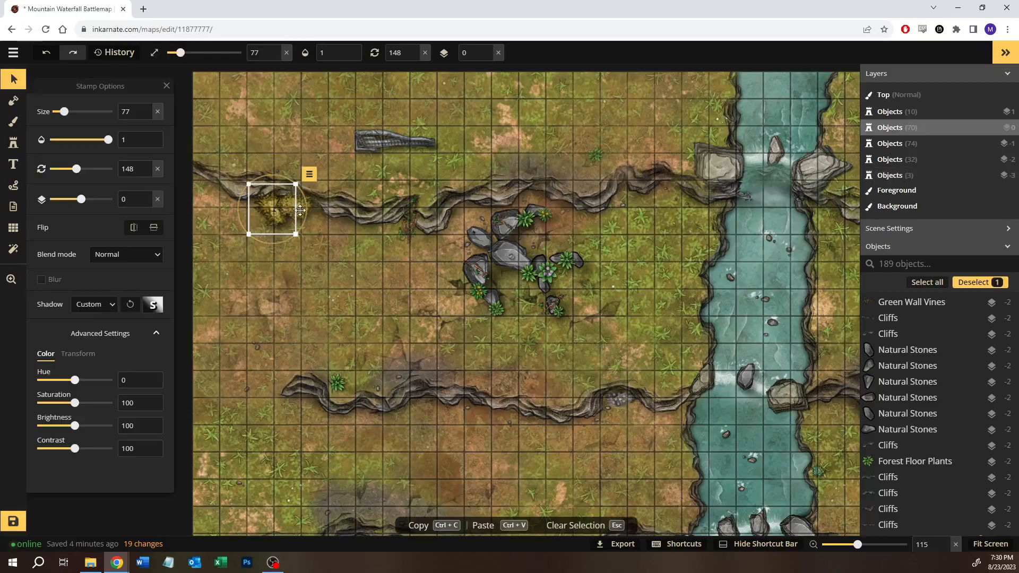
pyautogui.keyDown('shift'); pyautogui.click(304, 209); pyautogui.keyUp('shift')
pyautogui.press('pagedown')
pyautogui.press('pagedown')
pyautogui.press('pagedown')
pyautogui.press('pagedown')
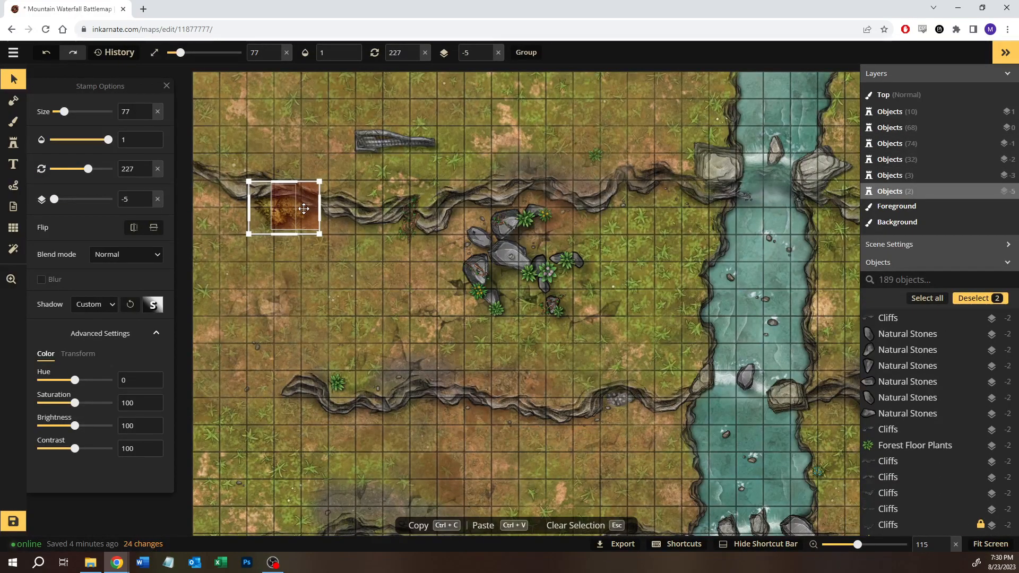
# Step: Raise the western segment of the upper cliff to layer -1
pyautogui.click(244, 307)
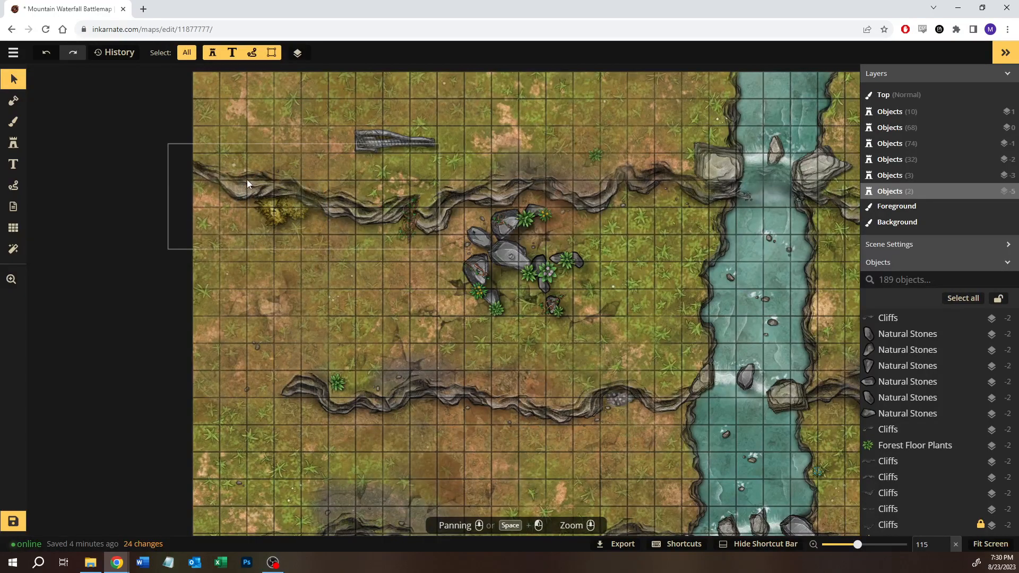
pyautogui.click(247, 181)
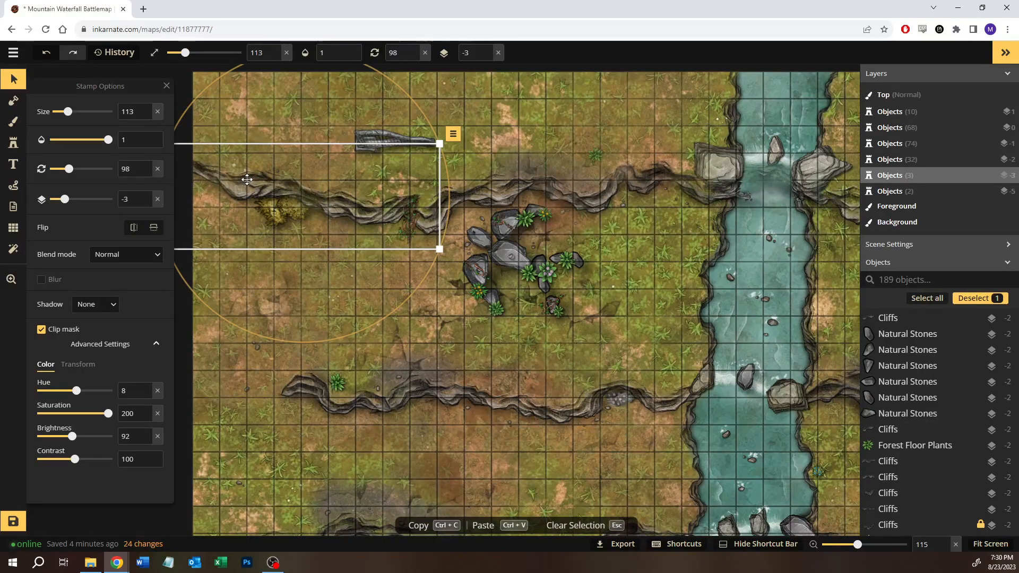
pyautogui.press('pageup')
pyautogui.press('pageup')
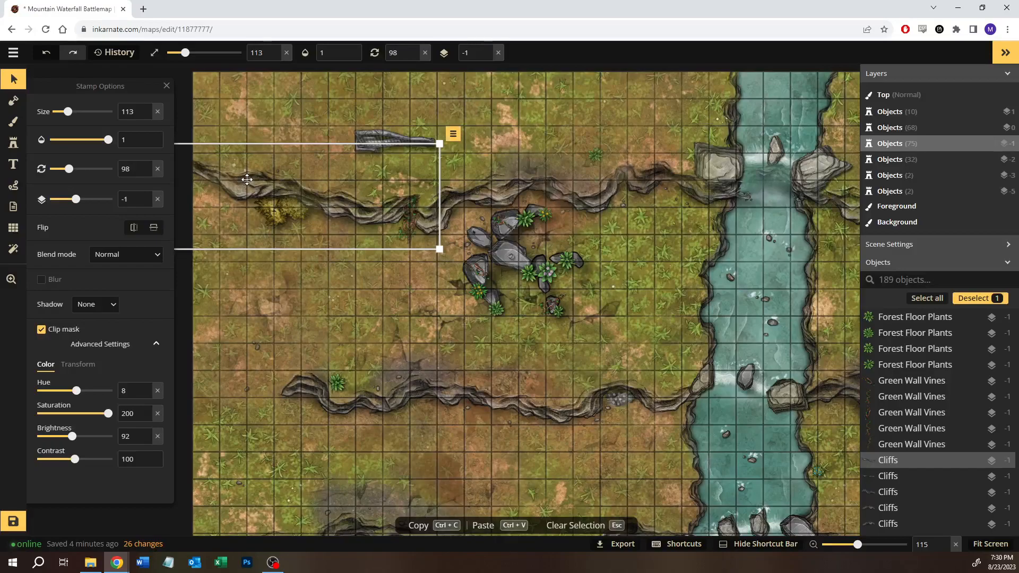
pyautogui.press('Escape')
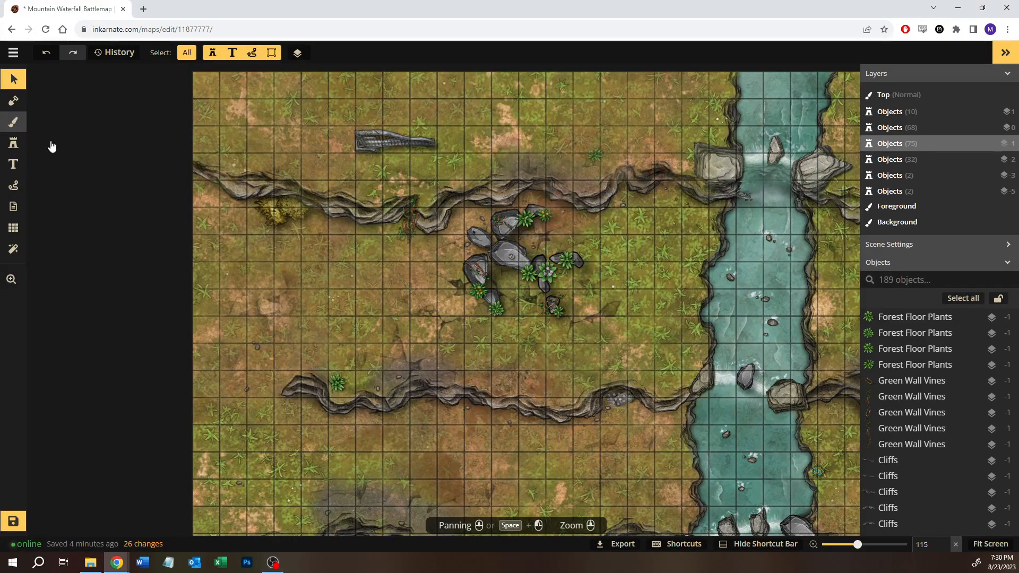
# Step: Erase Top layer paint over the summer bushes and adjoining cliff with a size 77 brush
pyautogui.click(13, 121)
pyautogui.moveTo(289, 199)
pyautogui.mouseDown()
pyautogui.moveTo(258, 191)
pyautogui.moveTo(345, 208)
pyautogui.moveTo(256, 183)
pyautogui.mouseUp()
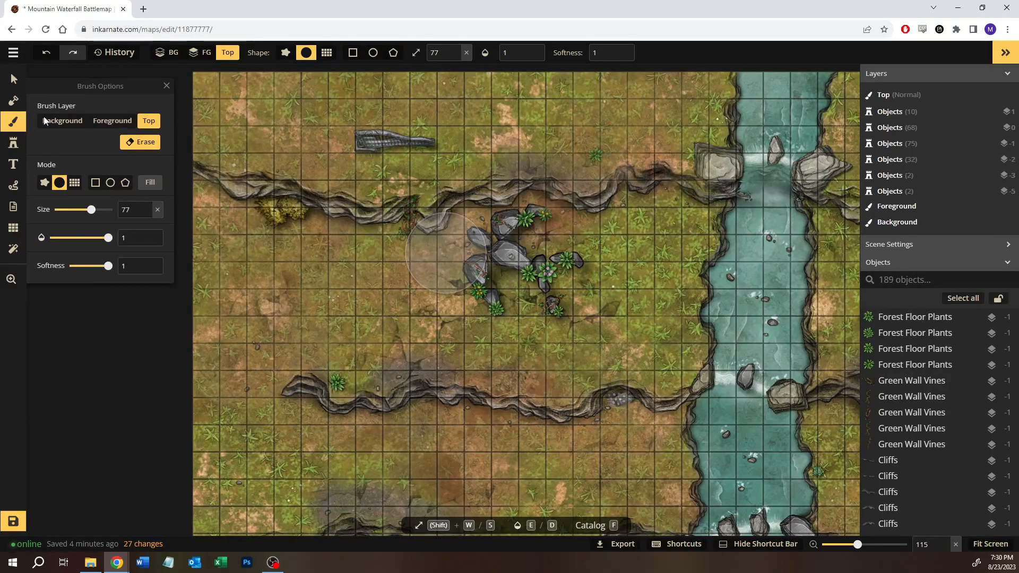
pyautogui.click(14, 78)
# Step: Place two more summer bushes at size 77 on layer -5 beneath the lowest cliff, just west of the river
pyautogui.moveTo(523, 402); pyautogui.dragTo(284, 288)
pyautogui.scroll(-3, 394, 349)
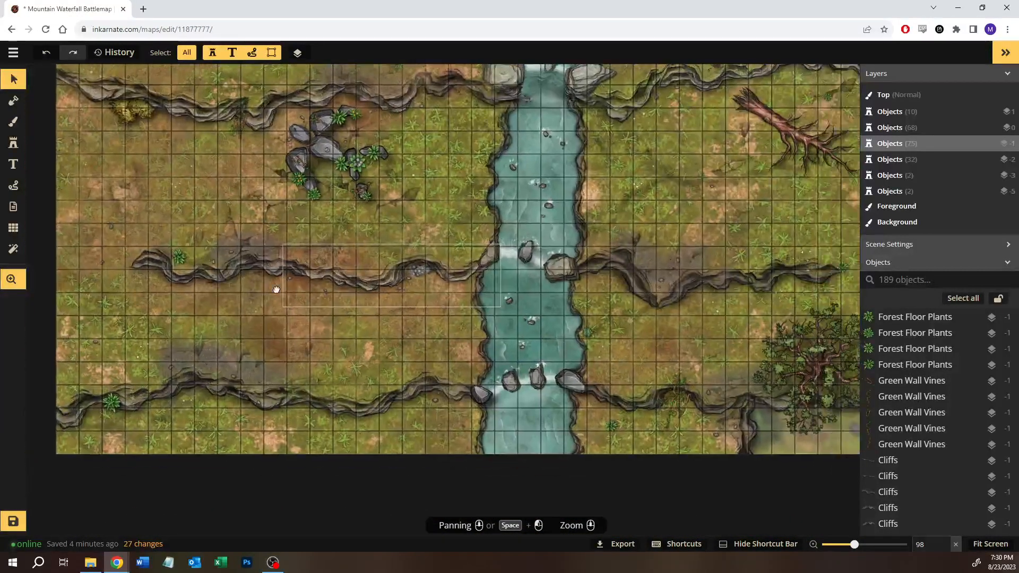
pyautogui.moveTo(610, 304); pyautogui.dragTo(450, 293)
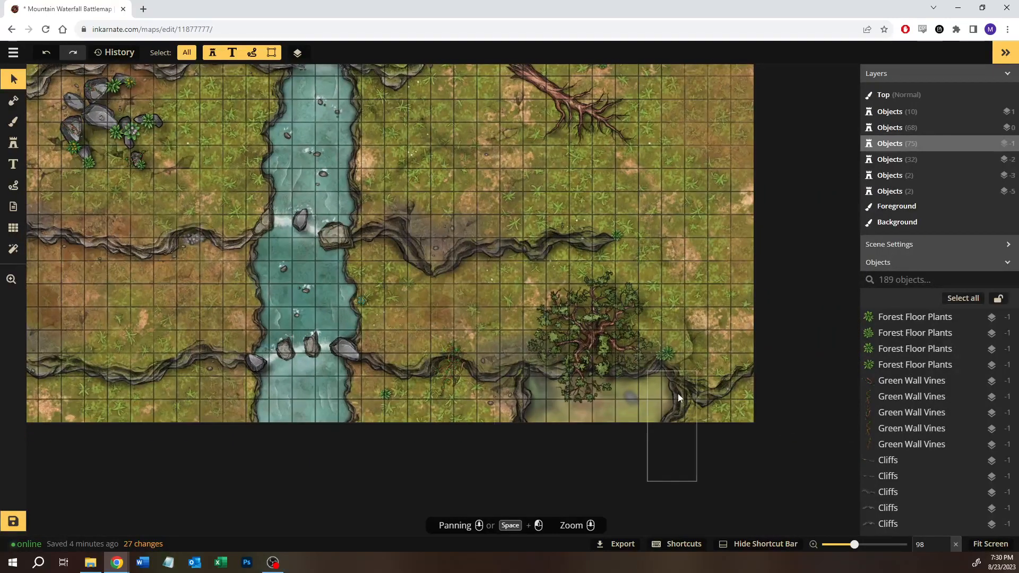
pyautogui.moveTo(231, 358); pyautogui.dragTo(341, 342)
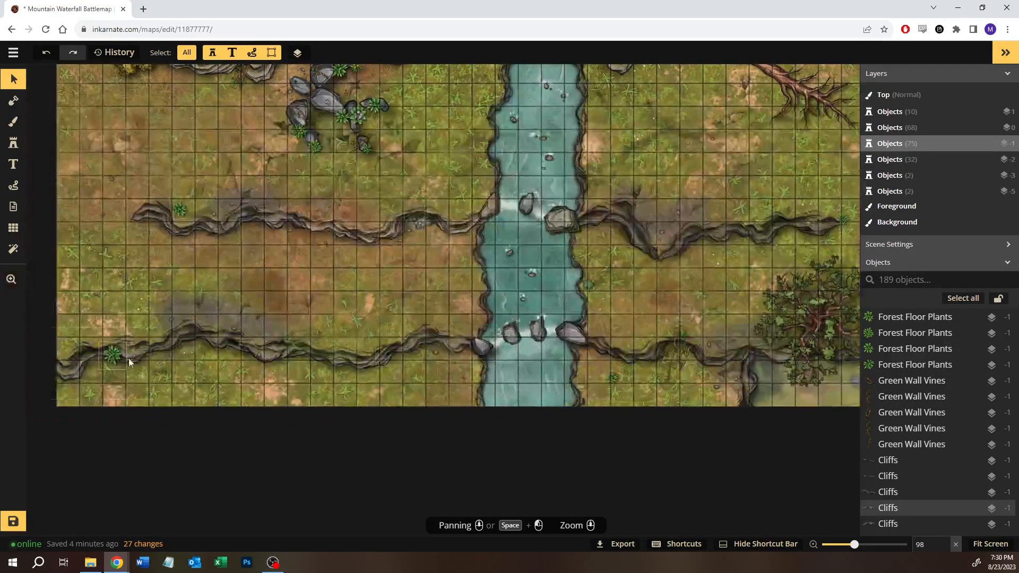
pyautogui.moveTo(217, 310); pyautogui.dragTo(265, 337)
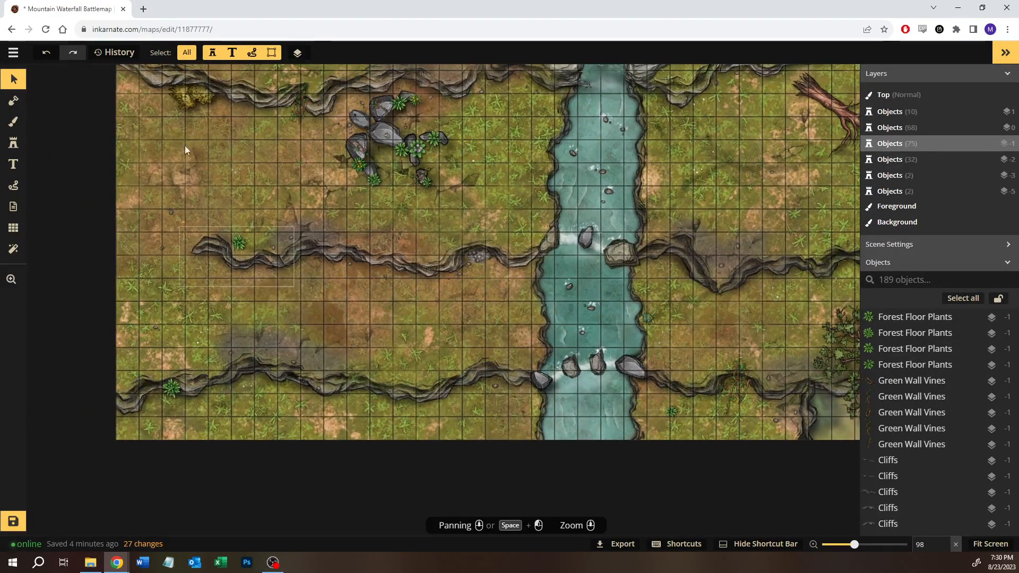
pyautogui.click(185, 108)
pyautogui.click(14, 143)
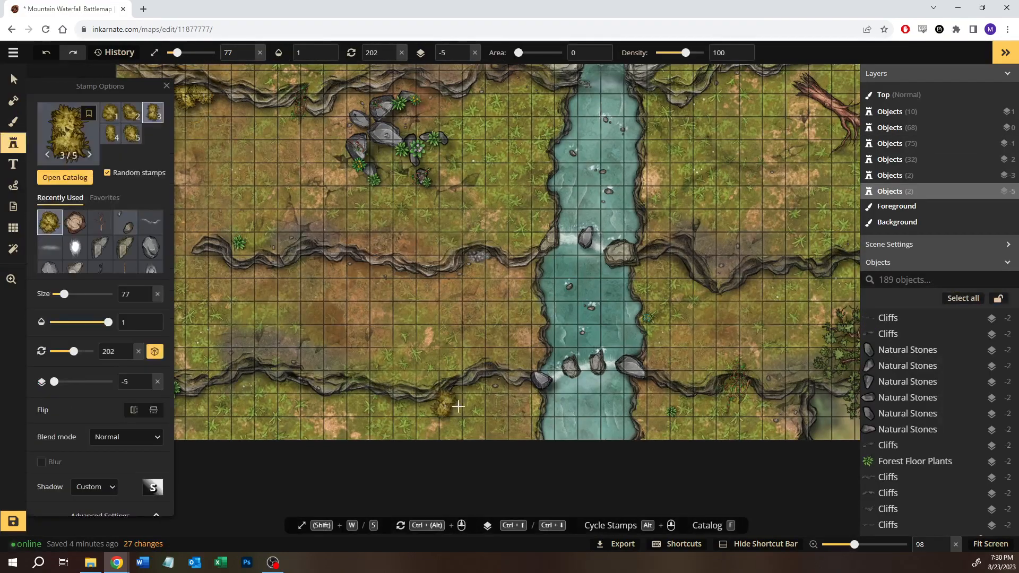
pyautogui.click(467, 398)
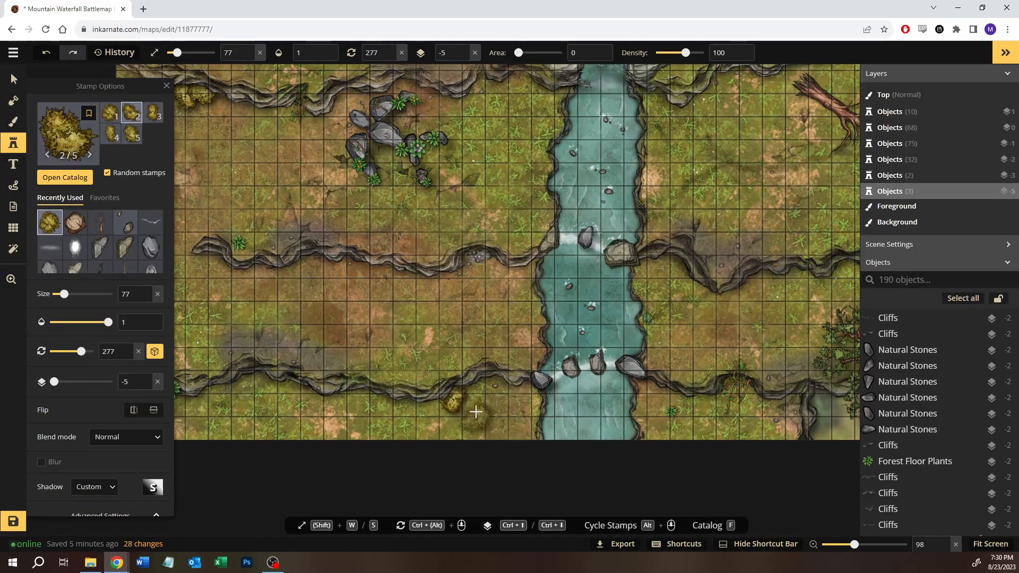
pyautogui.click(478, 385)
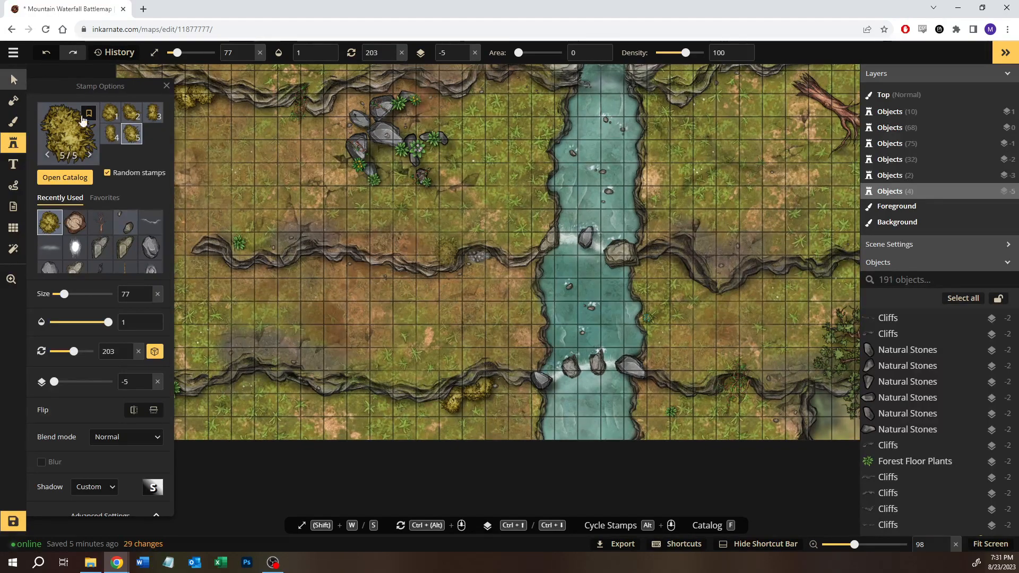
# Step: Review the whole battlemap with its new bushes and save the map
pyautogui.click(13, 79)
pyautogui.click(503, 190)
pyautogui.scroll(-4, 505, 193)
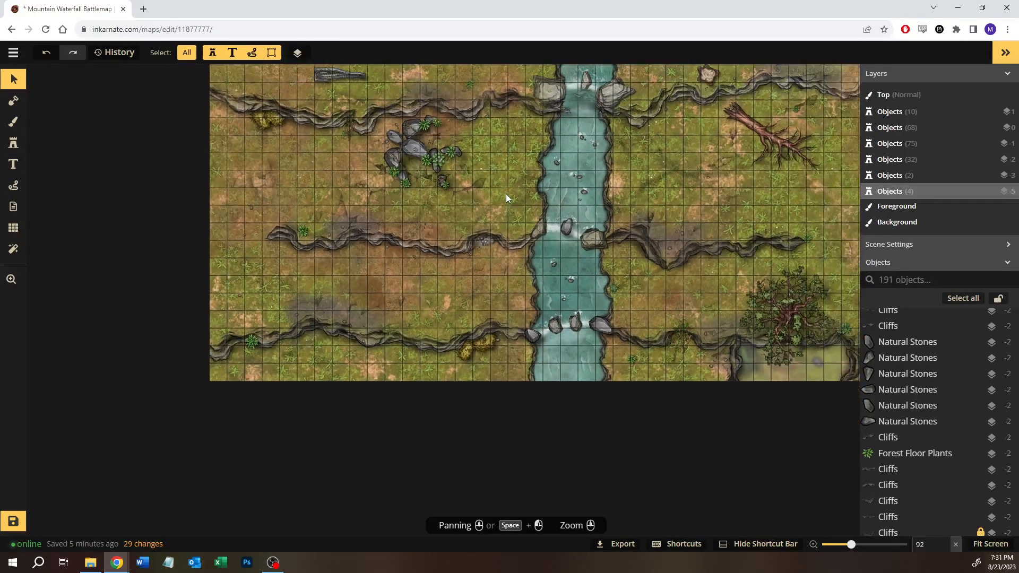
pyautogui.moveTo(755, 202); pyautogui.dragTo(601, 252)
pyautogui.scroll(-1, 601, 251)
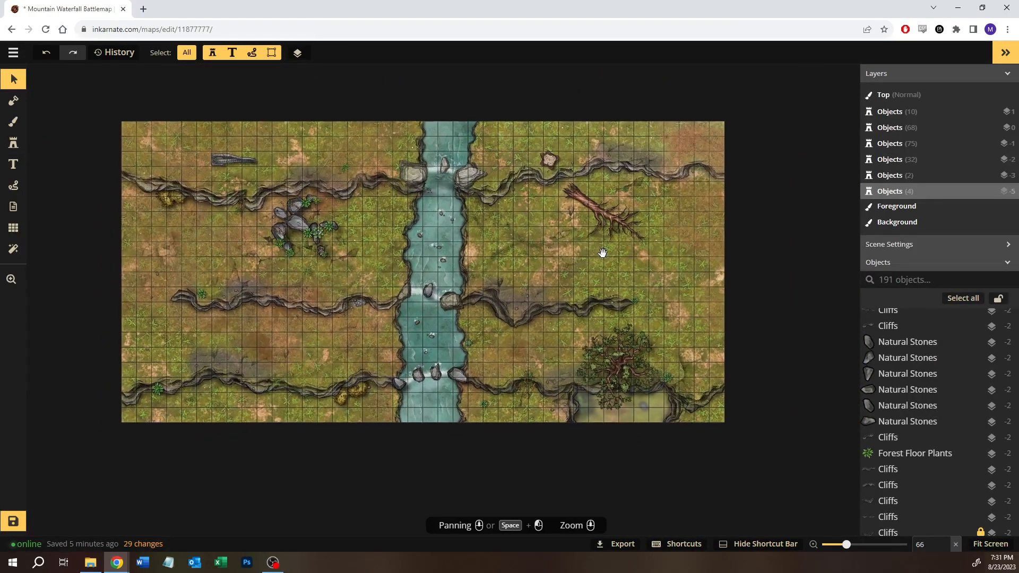
pyautogui.click(13, 522)
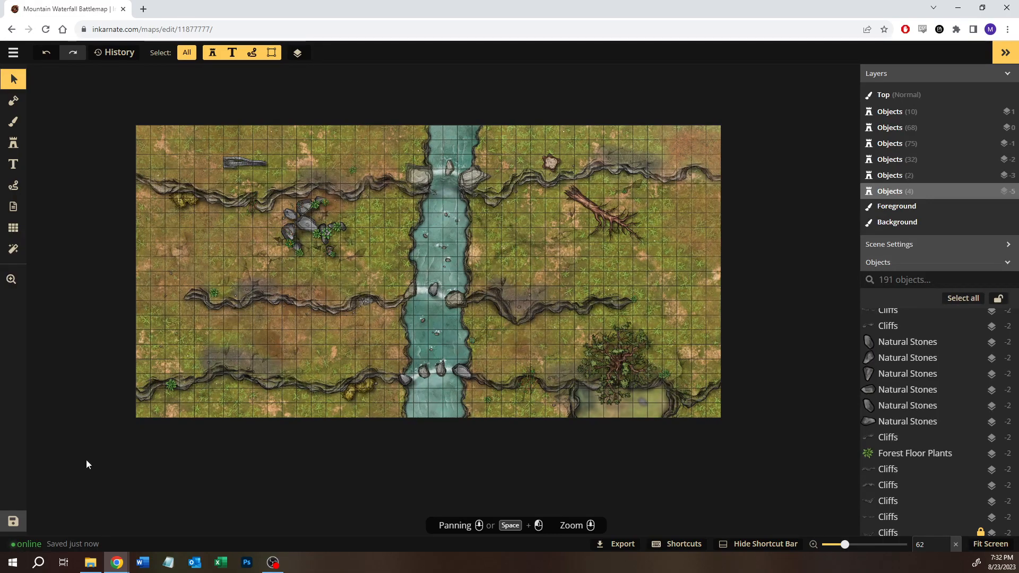
# Step: Close the finished battlemap's tab and open the Generic Sea Battle source map linked on the Docks 01 page
pyautogui.hotkey('alt', 'Tab')
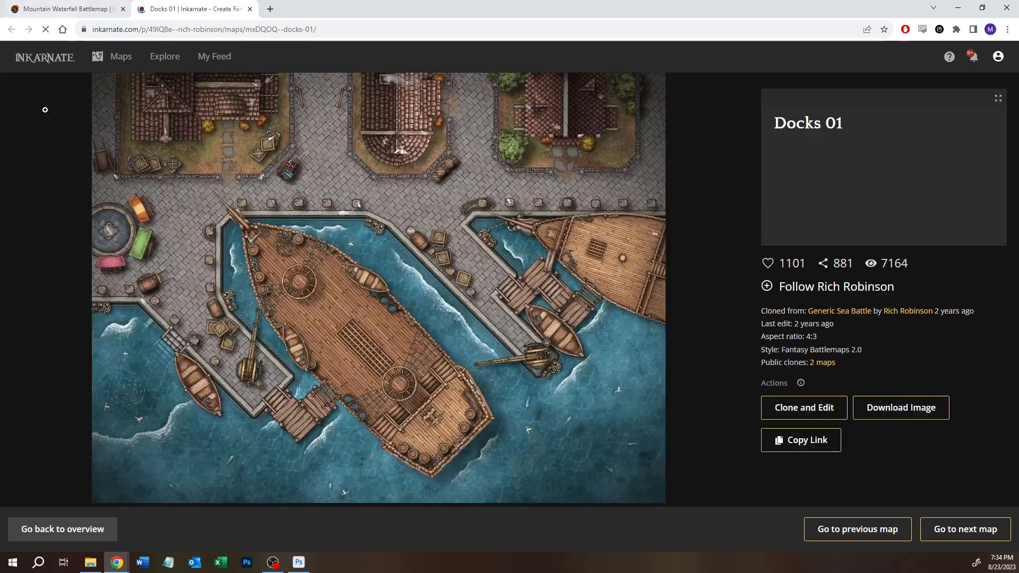
pyautogui.middleClick(83, 10)
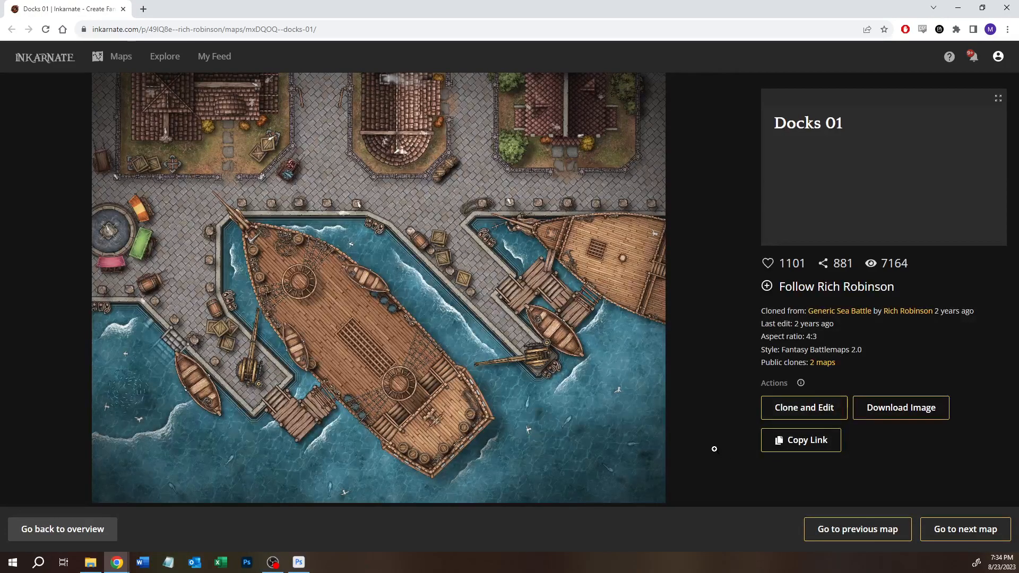
pyautogui.click(786, 417)
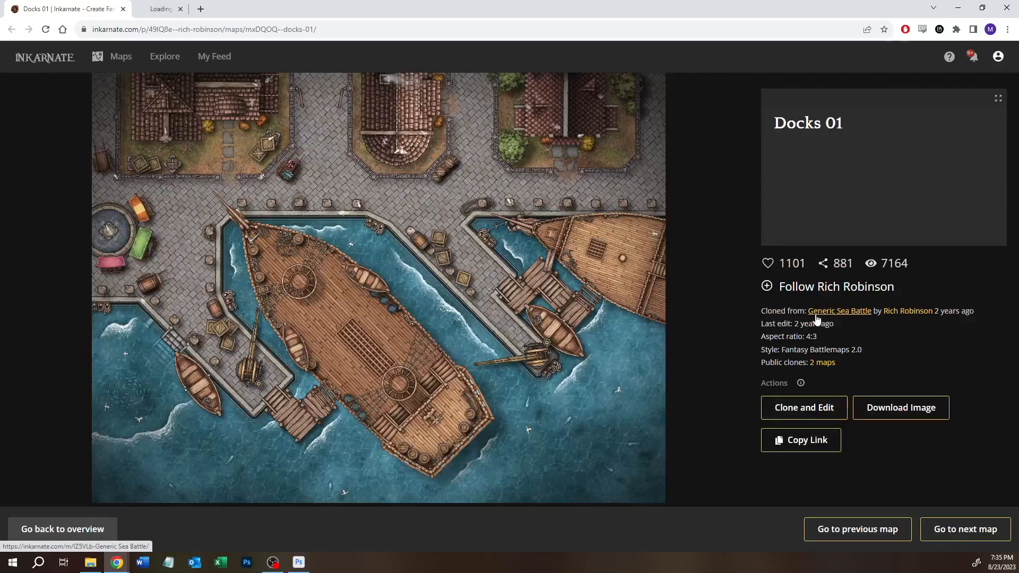
pyautogui.click(212, 14)
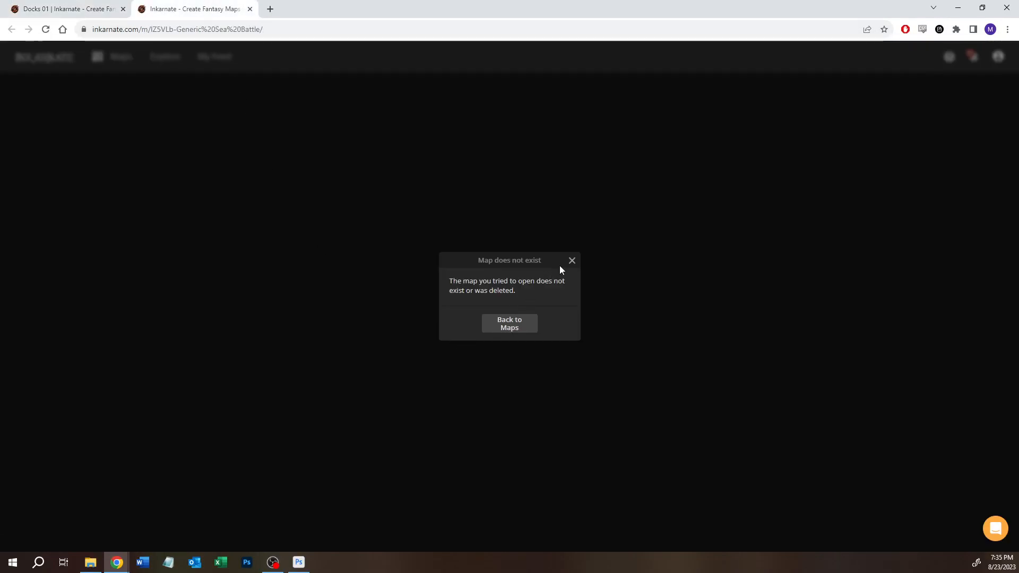
# Step: Dismiss the missing-map notice, close that tab, and open an editable clone of the Docks 01 map
pyautogui.click(571, 262)
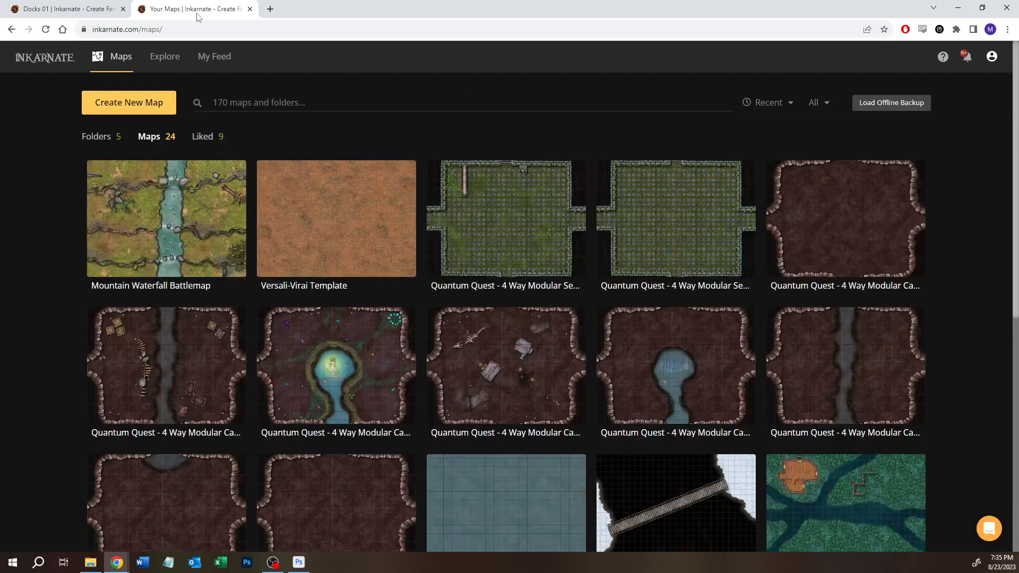
pyautogui.middleClick(197, 14)
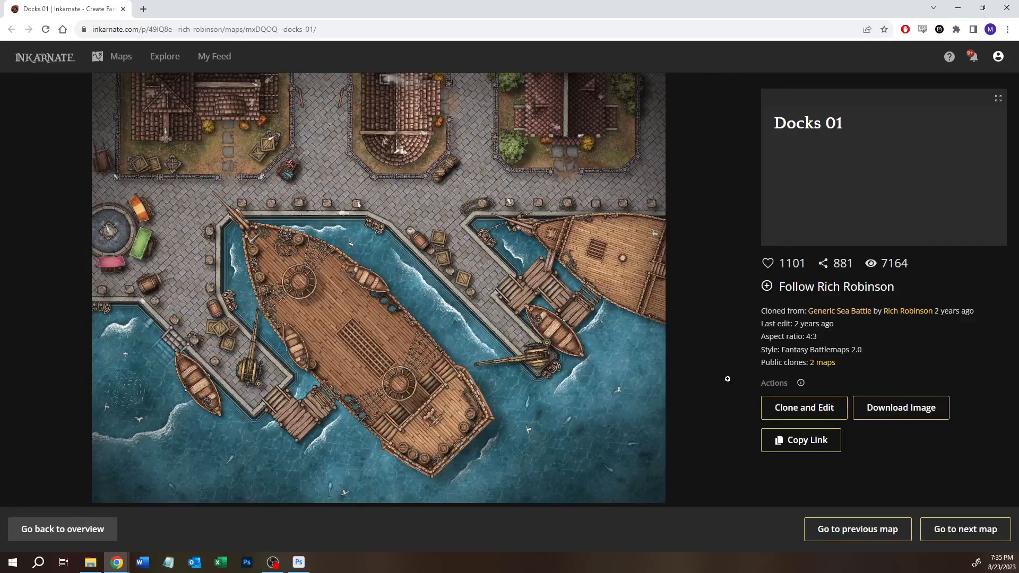
pyautogui.click(797, 408)
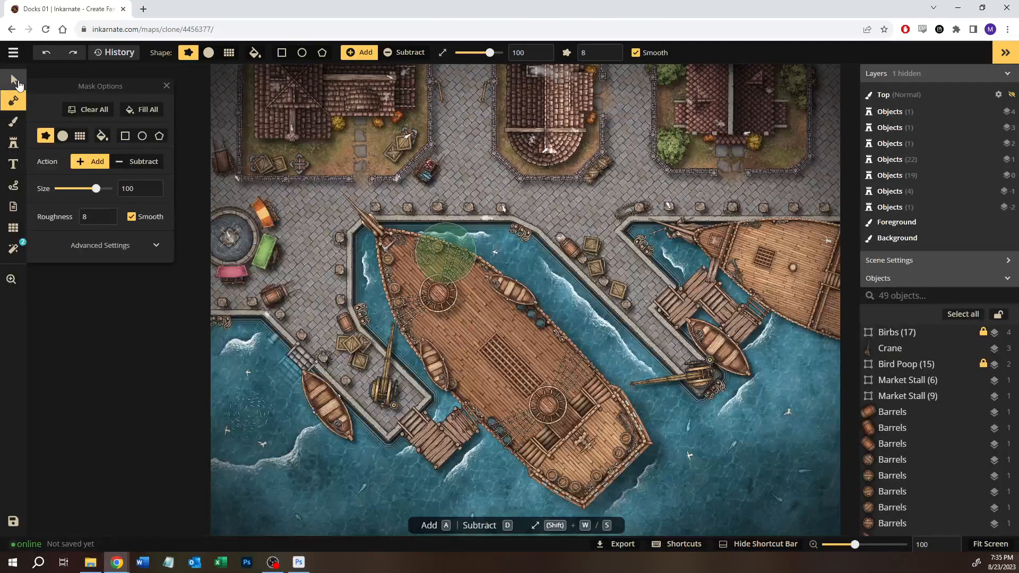
# Step: Enter the Bird Poop group and select the splatter on the dock's stone edge near the large ship's bow
pyautogui.click(16, 82)
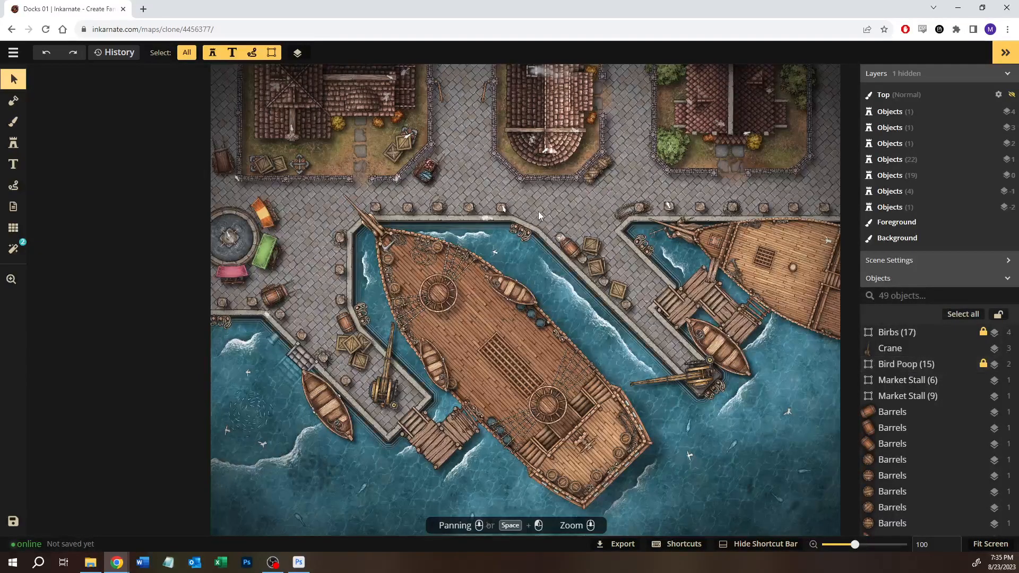
pyautogui.scroll(4, 538, 212)
pyautogui.scroll(8, 534, 214)
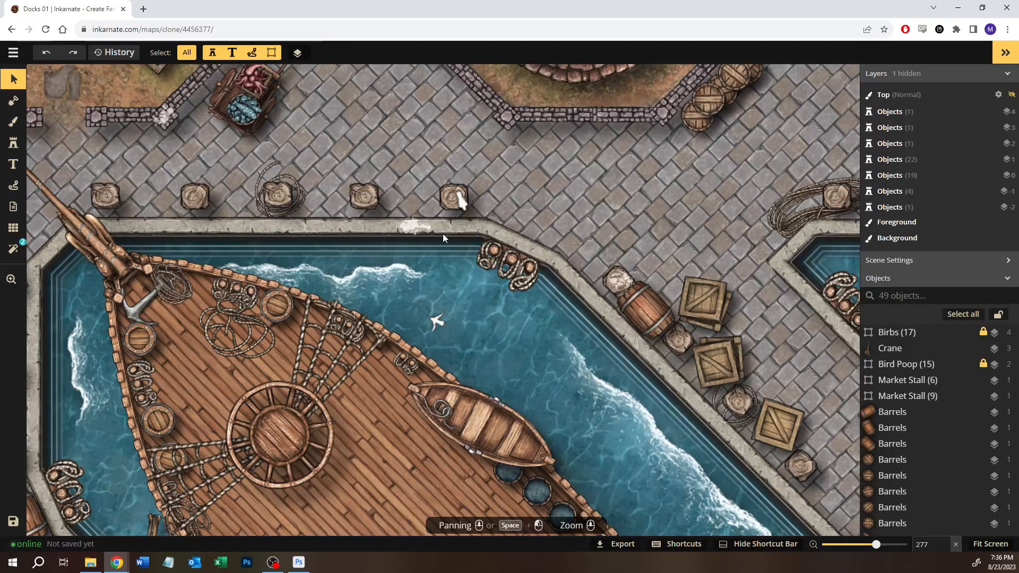
pyautogui.moveTo(992, 368)
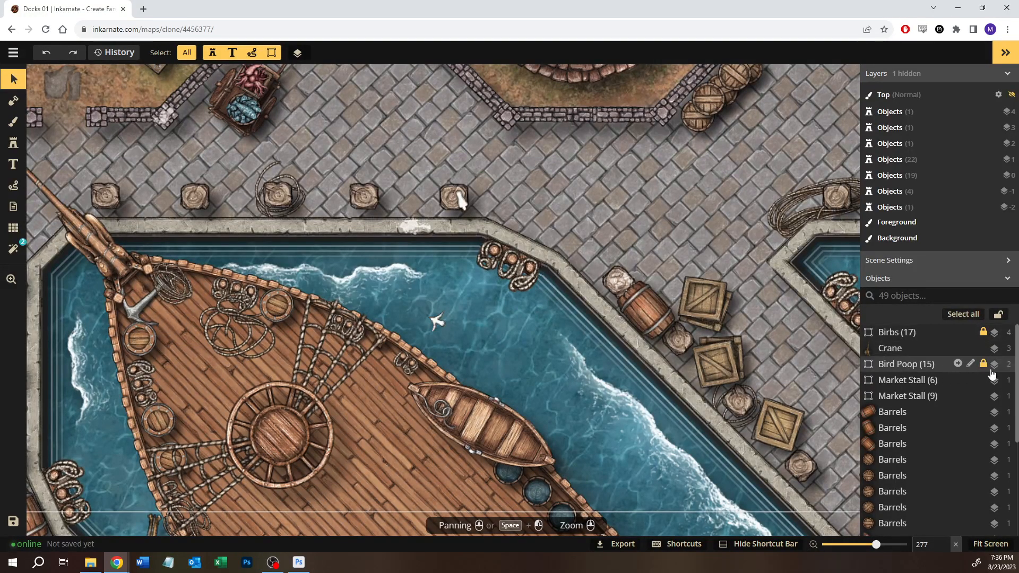
pyautogui.click(957, 366)
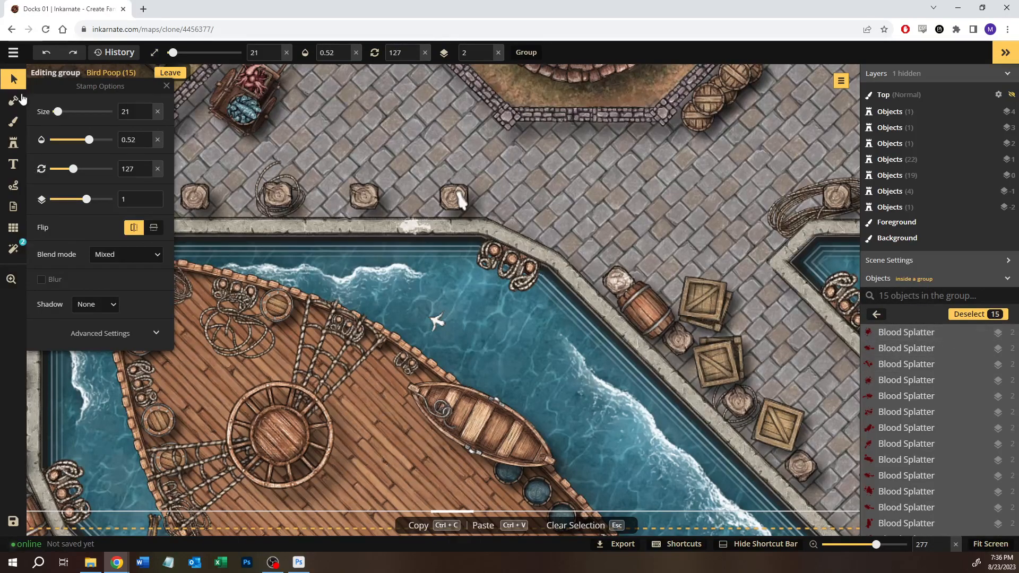
pyautogui.click(167, 86)
pyautogui.click(411, 228)
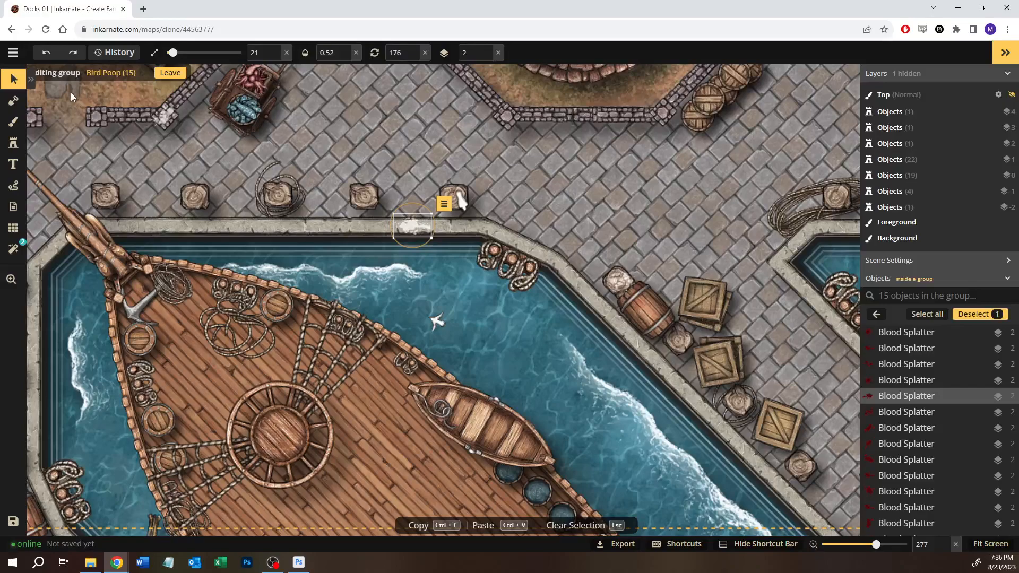
# Step: Set the splatter's saturation to 133, brightness to 105 and contrast to 114, and leave the Bird Poop group
pyautogui.click(30, 80)
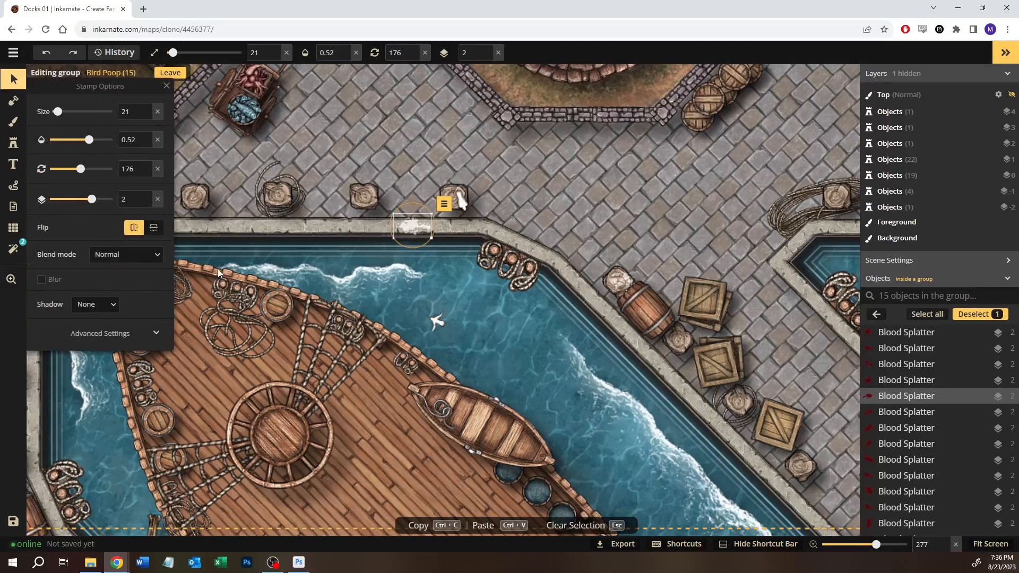
pyautogui.click(113, 334)
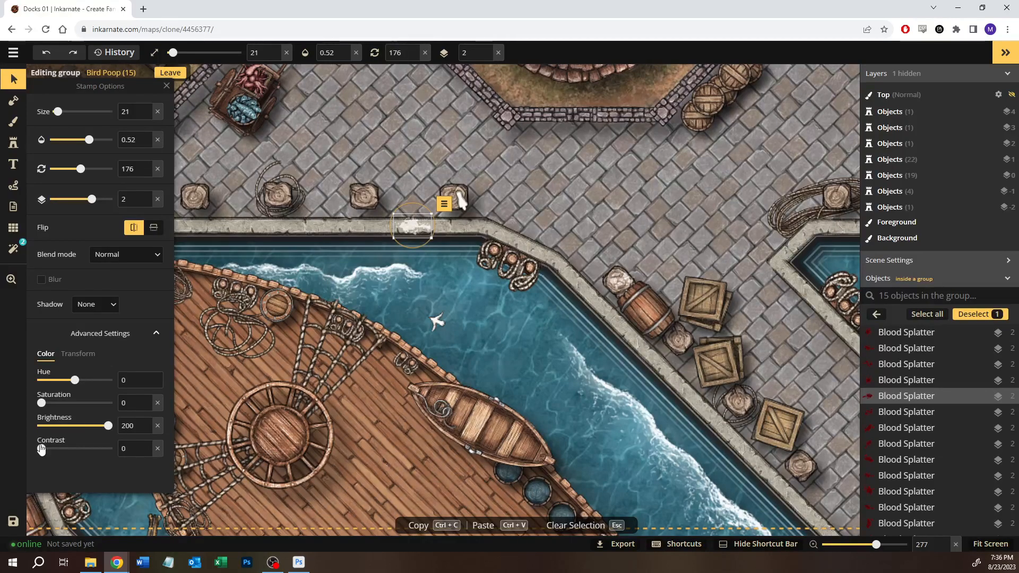
pyautogui.moveTo(41, 450); pyautogui.dragTo(89, 421)
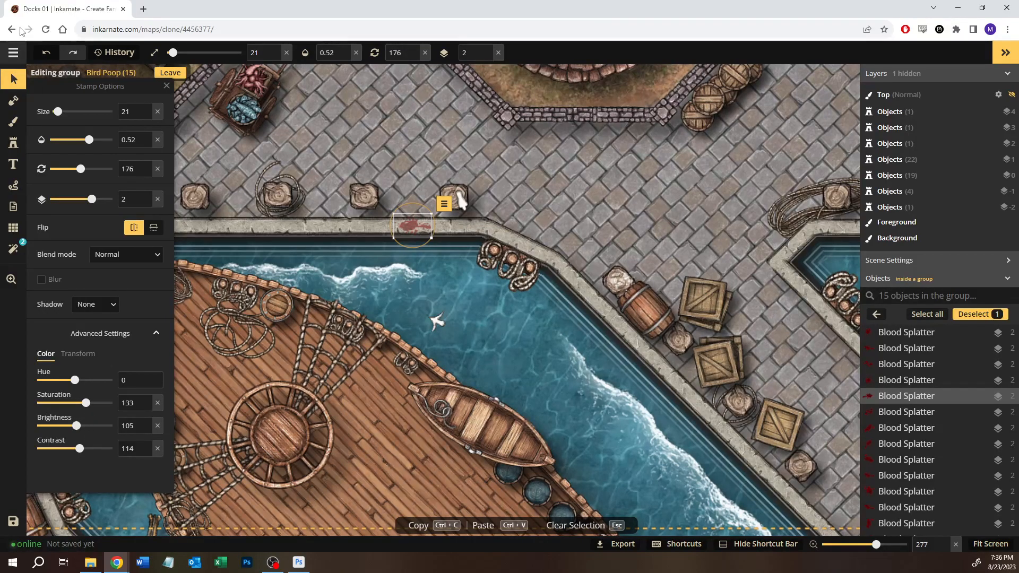
pyautogui.press('Escape')
pyautogui.scroll(-1, 391, 276)
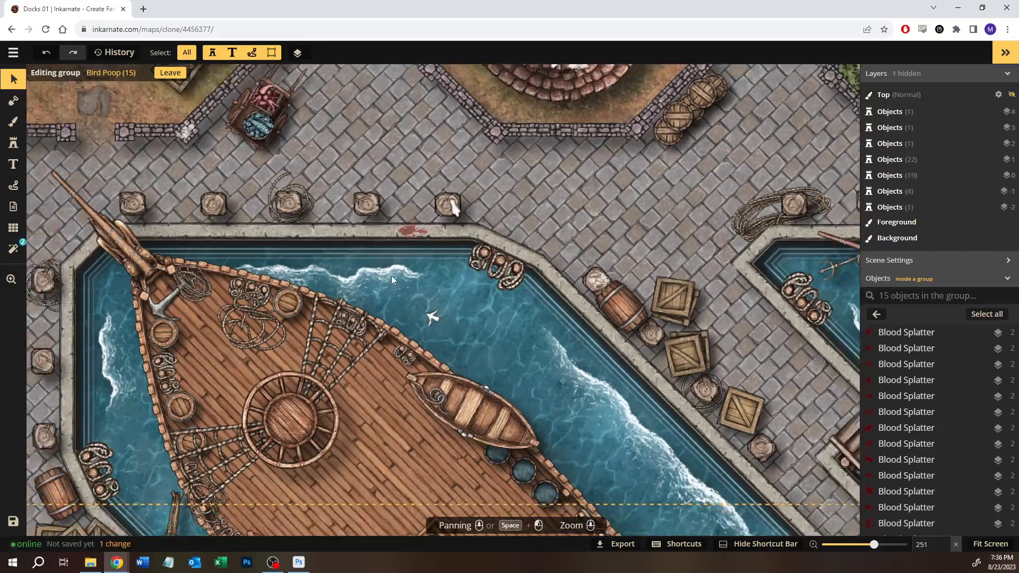
pyautogui.scroll(-4, 614, 227)
pyautogui.moveTo(614, 226); pyautogui.dragTo(488, 200)
pyautogui.moveTo(335, 215); pyautogui.dragTo(542, 129)
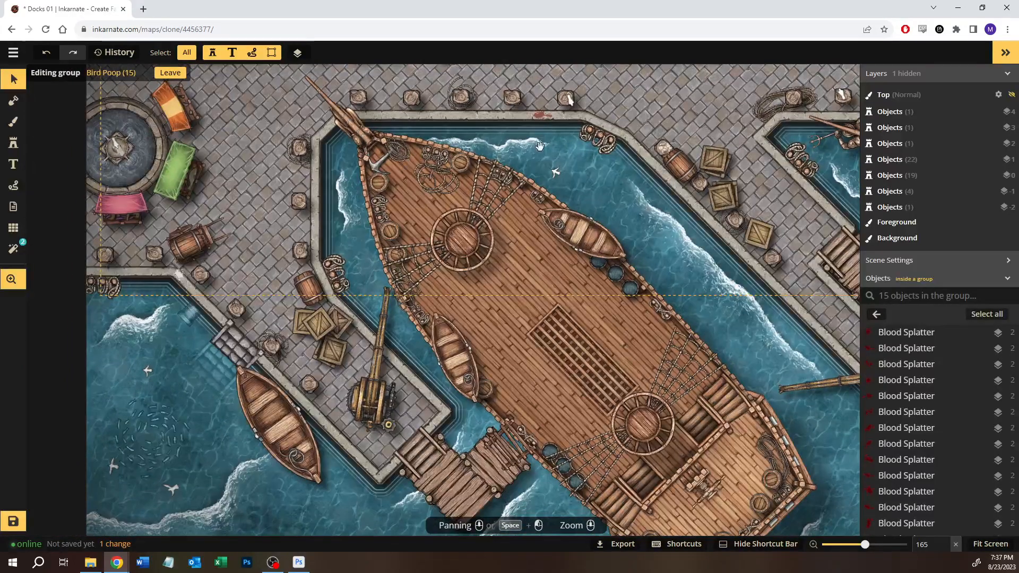
pyautogui.moveTo(608, 208); pyautogui.dragTo(480, 172)
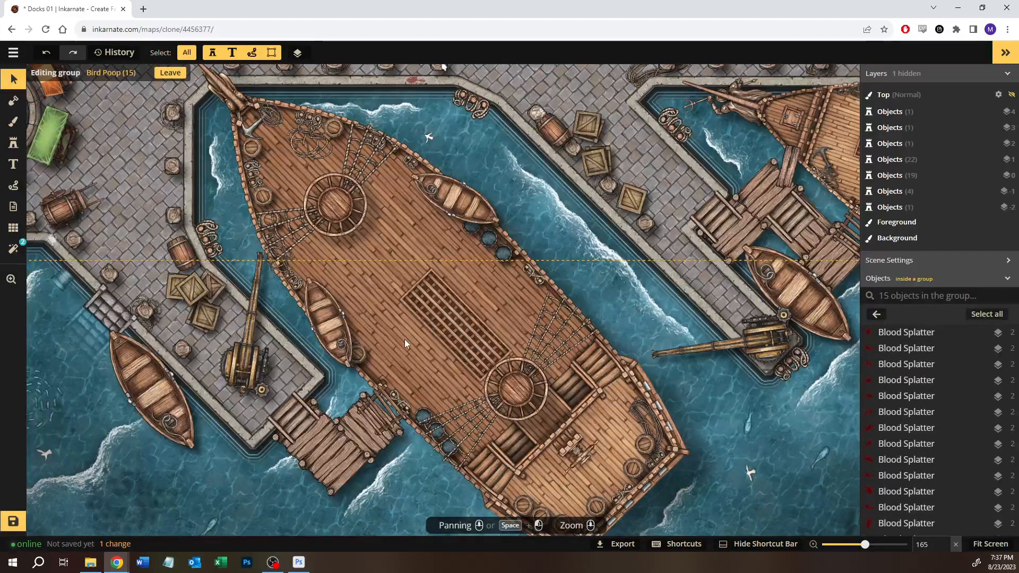
pyautogui.click(876, 315)
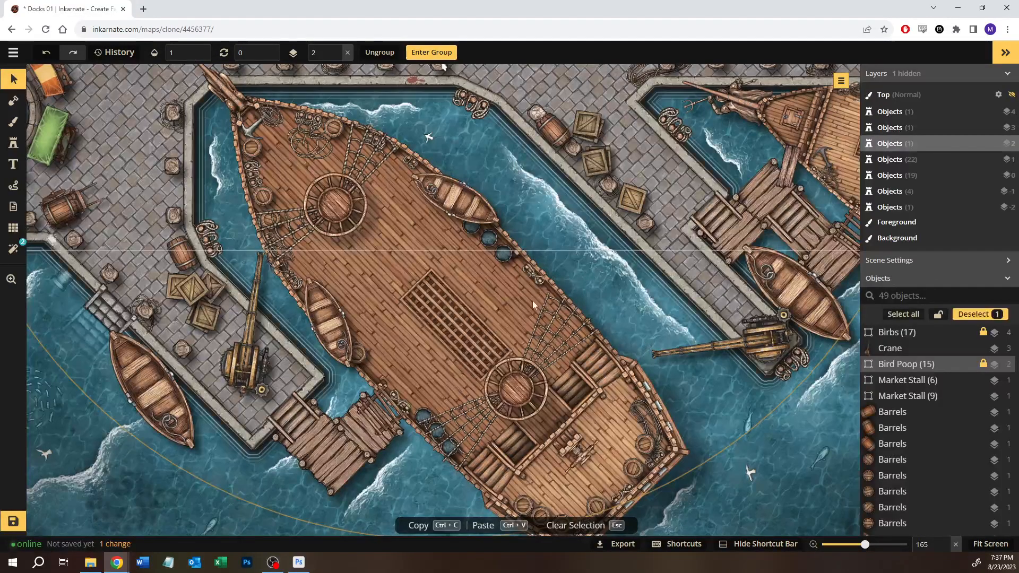
# Step: Look over the whole docks map and the brush's texture options
pyautogui.moveTo(555, 200); pyautogui.dragTo(483, 200)
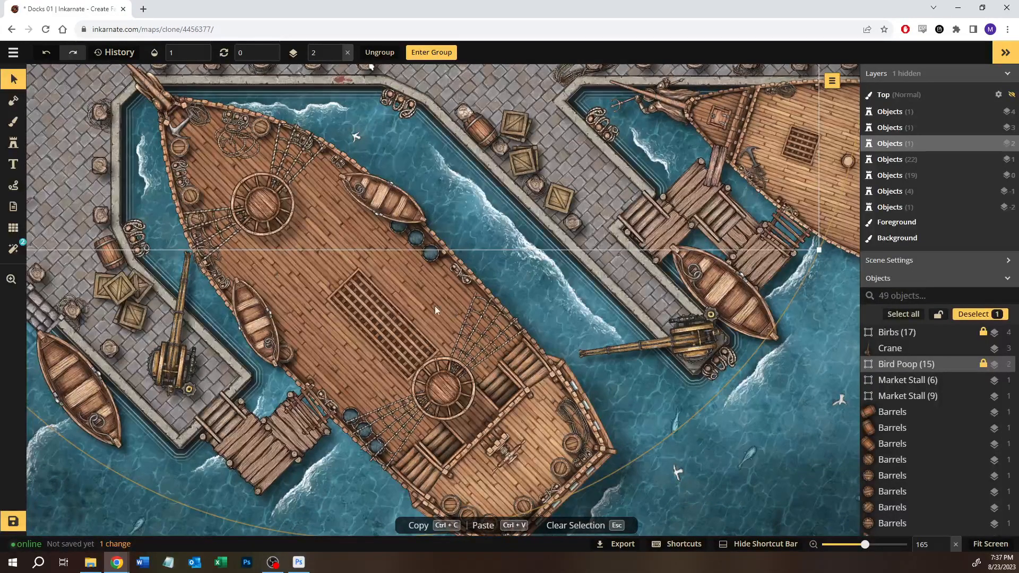
pyautogui.moveTo(263, 319); pyautogui.dragTo(395, 333)
pyautogui.scroll(-2, 395, 331)
pyautogui.scroll(-2, 395, 330)
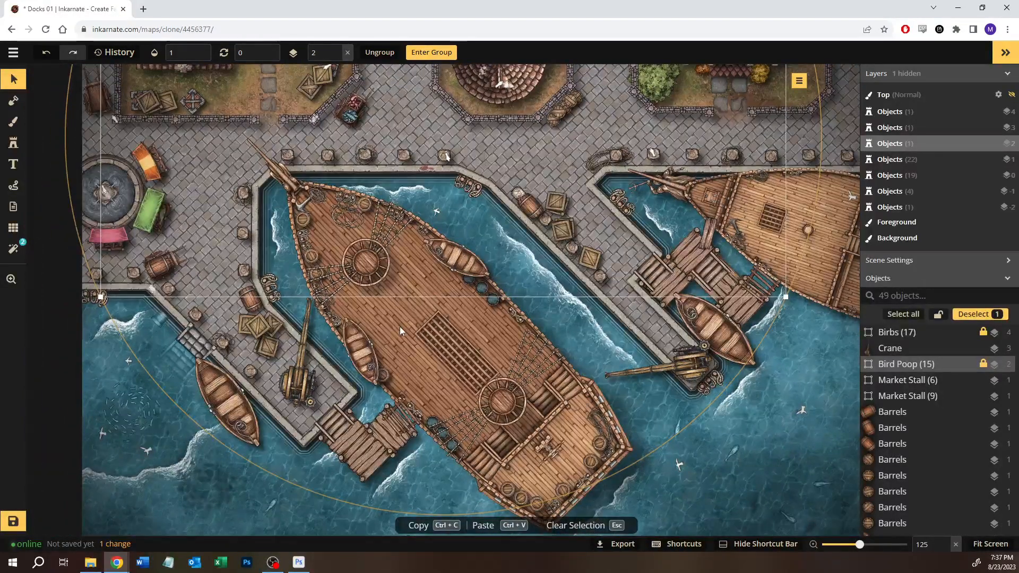
pyautogui.scroll(-3, 400, 326)
pyautogui.press('space')
pyautogui.moveTo(283, 275); pyautogui.dragTo(353, 281)
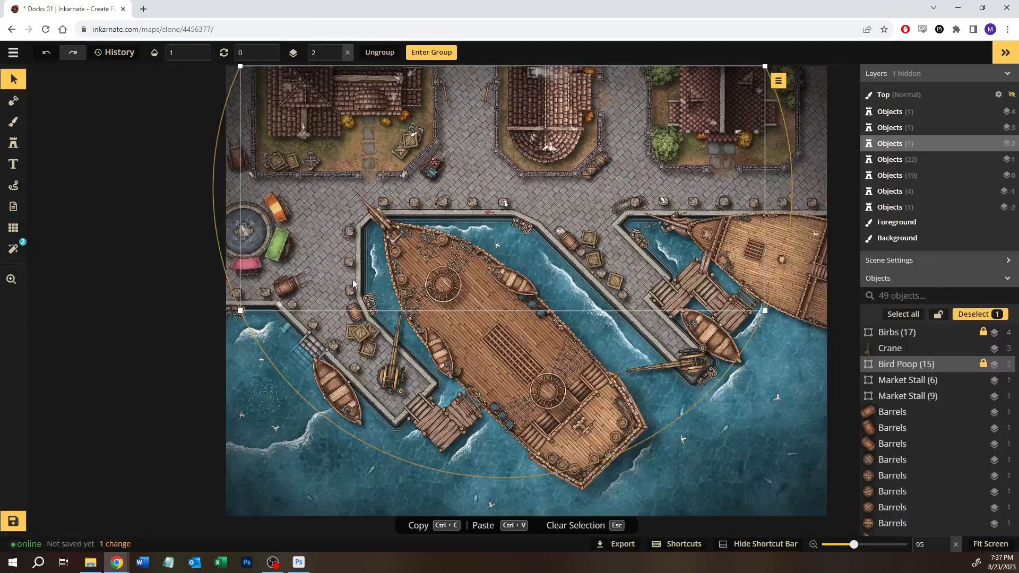
pyautogui.click(14, 124)
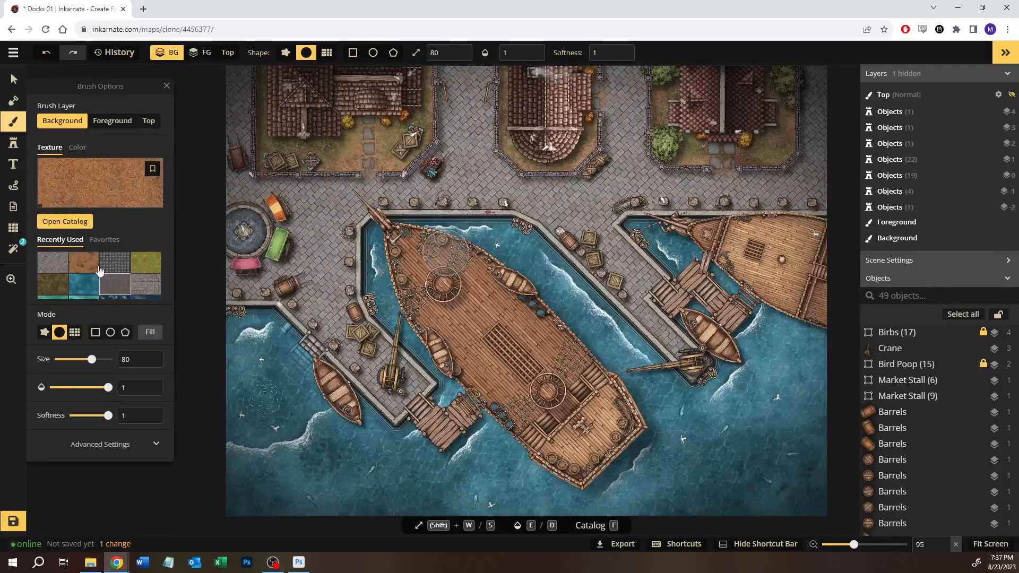
pyautogui.click(14, 79)
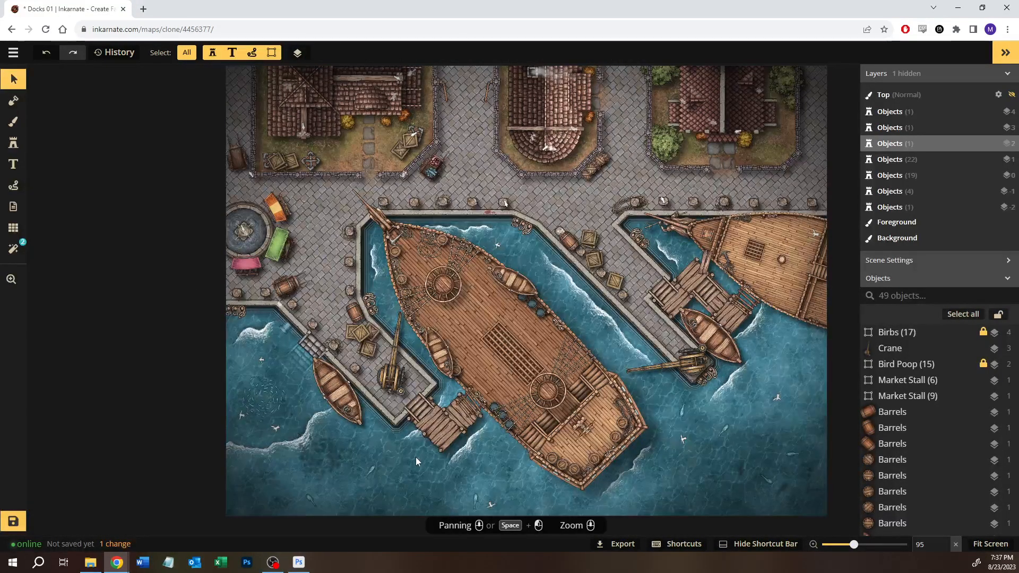
# Step: Examine the map's ships, piers, cranes, rowboats and water details up close and in overview
pyautogui.scroll(3, 415, 457)
pyautogui.scroll(3, 411, 460)
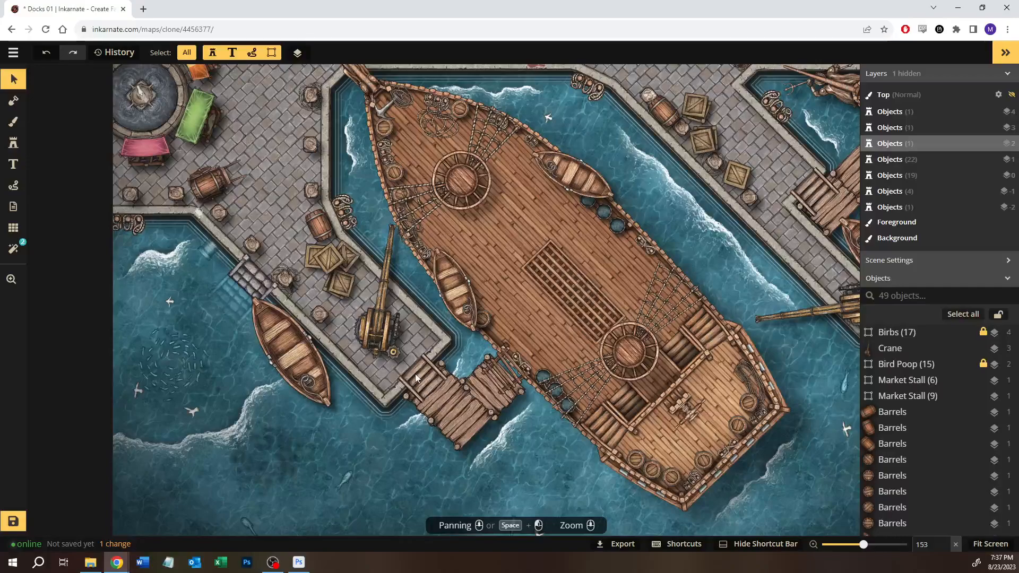
pyautogui.scroll(-2, 415, 374)
pyautogui.scroll(-2, 415, 374)
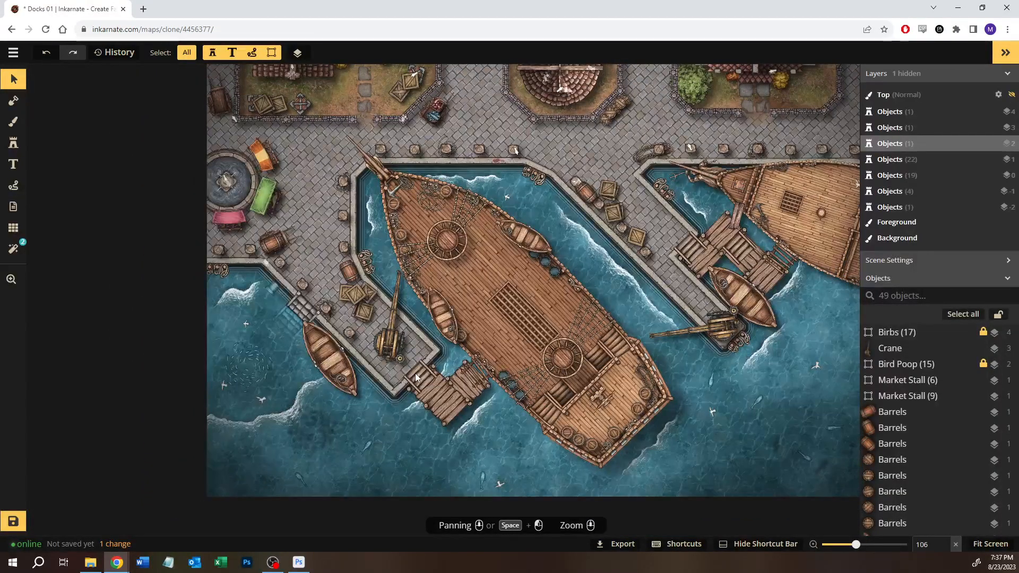
pyautogui.scroll(5, 315, 277)
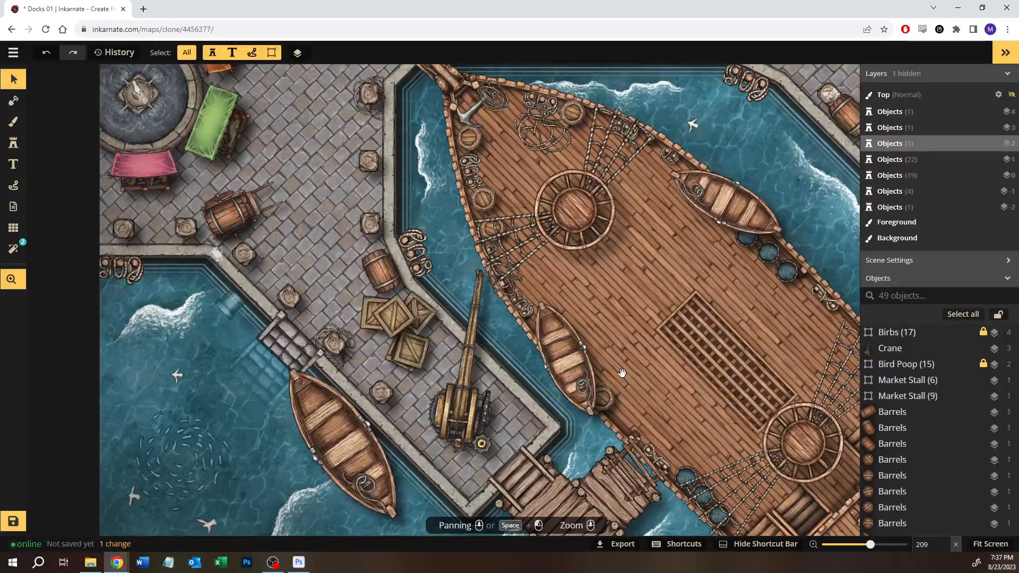
pyautogui.moveTo(621, 373); pyautogui.dragTo(523, 306)
pyautogui.scroll(-1, 518, 377)
pyautogui.scroll(-4, 519, 380)
pyautogui.moveTo(549, 344); pyautogui.dragTo(375, 263)
pyautogui.moveTo(591, 288); pyautogui.dragTo(390, 388)
pyautogui.moveTo(499, 261); pyautogui.dragTo(477, 357)
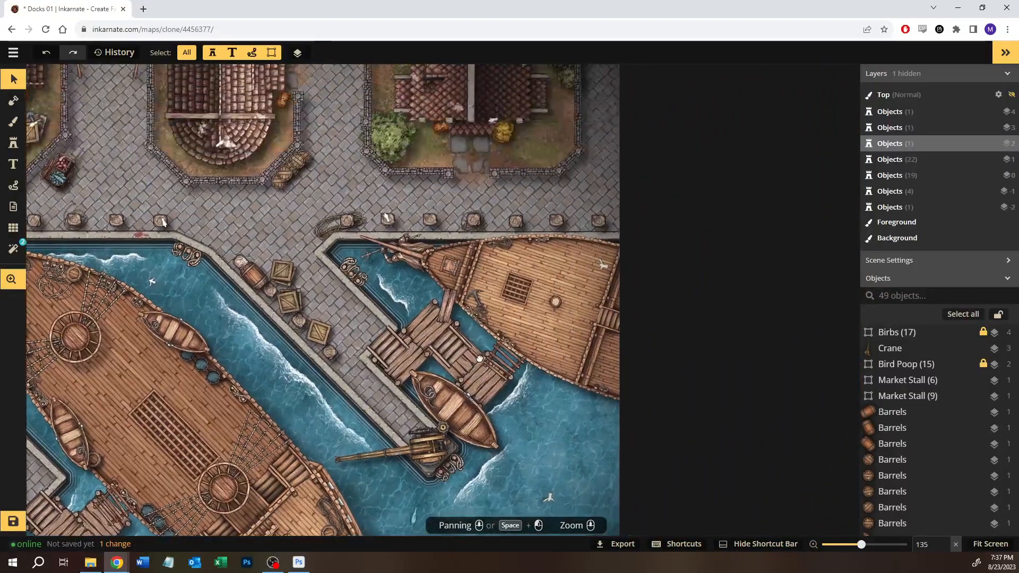
pyautogui.moveTo(411, 212); pyautogui.dragTo(571, 144)
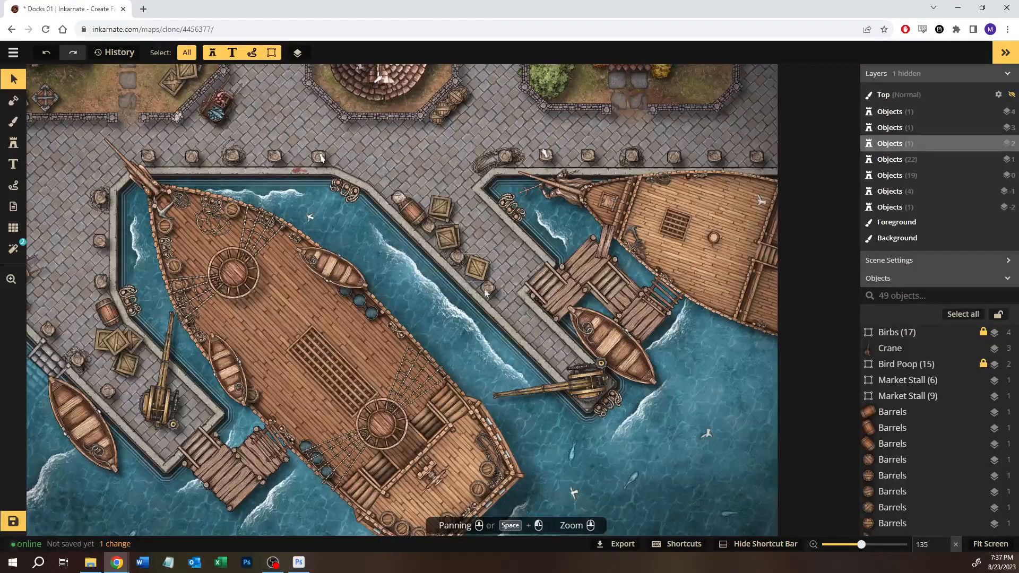
pyautogui.scroll(-4, 352, 323)
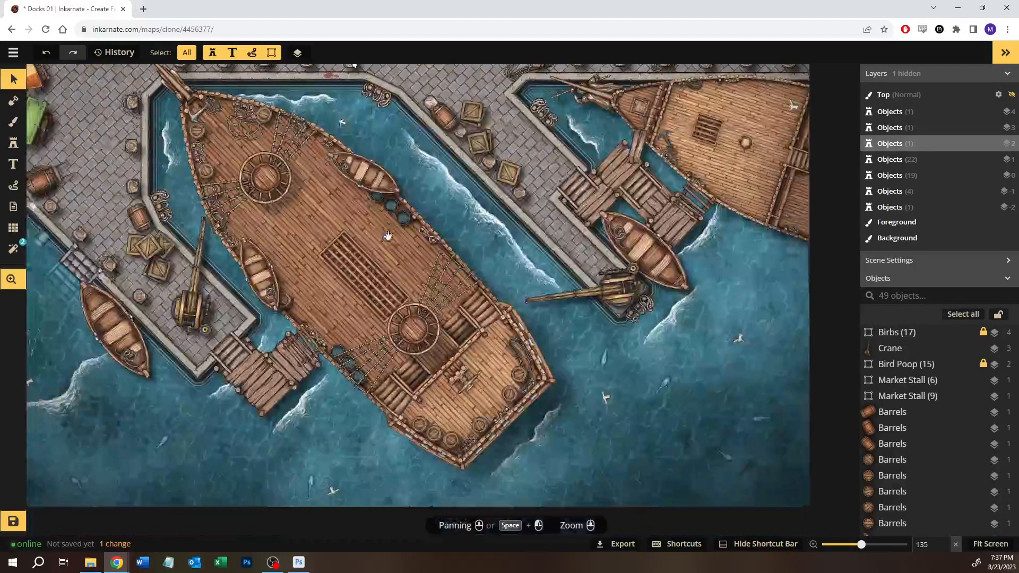
pyautogui.scroll(-1, 385, 277)
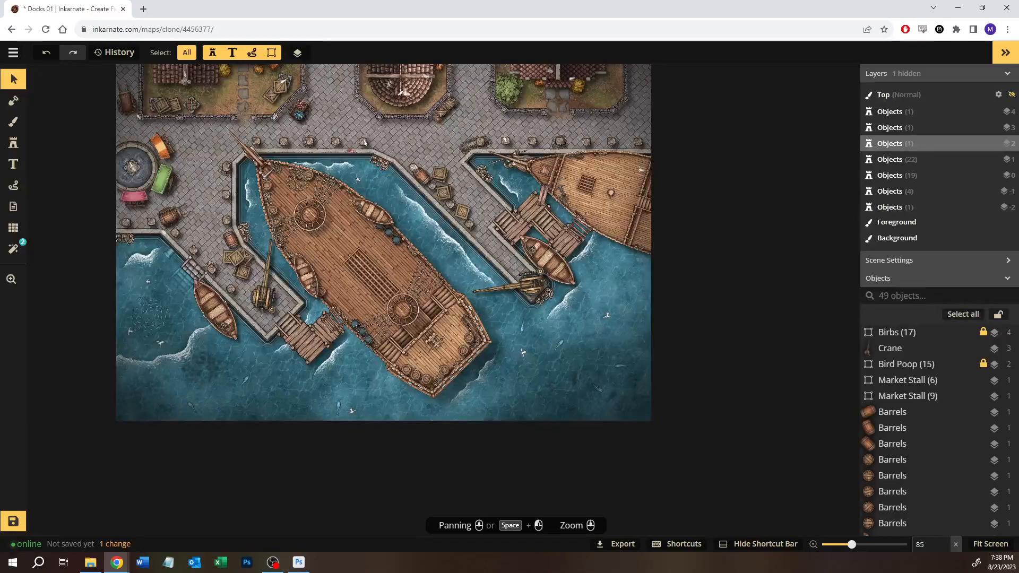
# Step: Switch to Photoshop with Hidden Harbor Zone.psd and maximize its window
pyautogui.hotkey('alt', 'Tab')
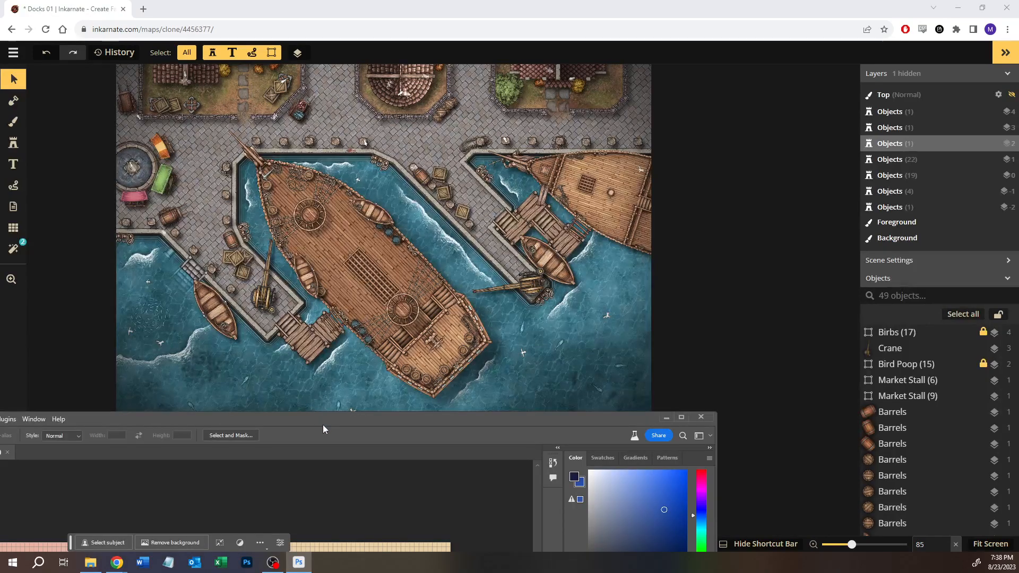
pyautogui.moveTo(325, 423); pyautogui.dragTo(507, 113)
pyautogui.doubleClick(508, 113)
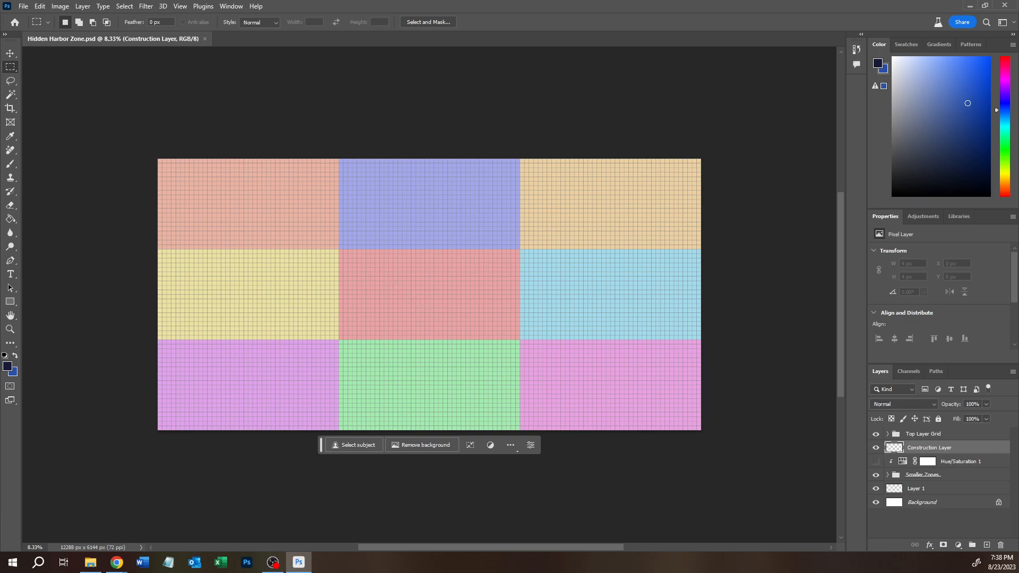
# Step: Marquee-select the middle row of coloured zones, reselect the bottom row instead, and clear the selection
pyautogui.moveTo(154, 249); pyautogui.dragTo(724, 341)
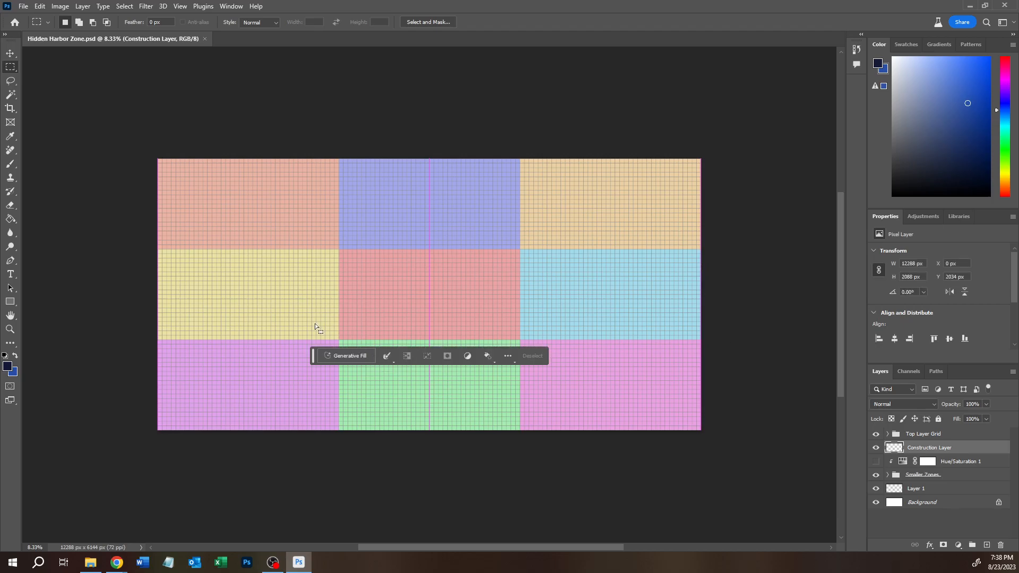
pyautogui.click(133, 348)
pyautogui.moveTo(140, 343); pyautogui.dragTo(801, 444)
pyautogui.click(354, 497)
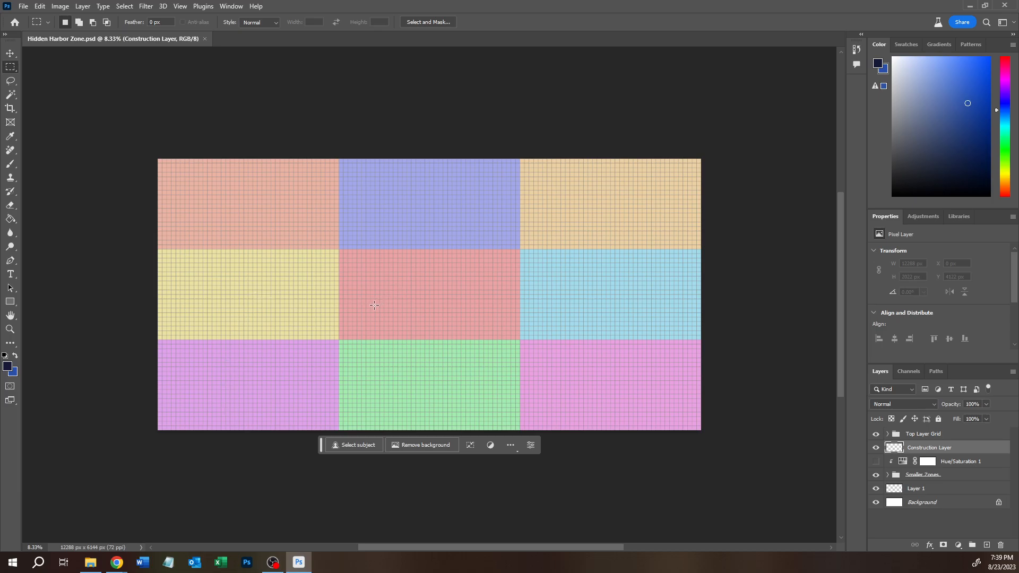
# Step: Marquee-select a rectangle of about 1758 × 1441 px inside the central red zone
pyautogui.scroll(3, 374, 305)
pyautogui.scroll(-2, 375, 305)
pyautogui.hscroll(-2, 439, 299)
pyautogui.hscroll(2, 439, 298)
pyautogui.scroll(4, 438, 307)
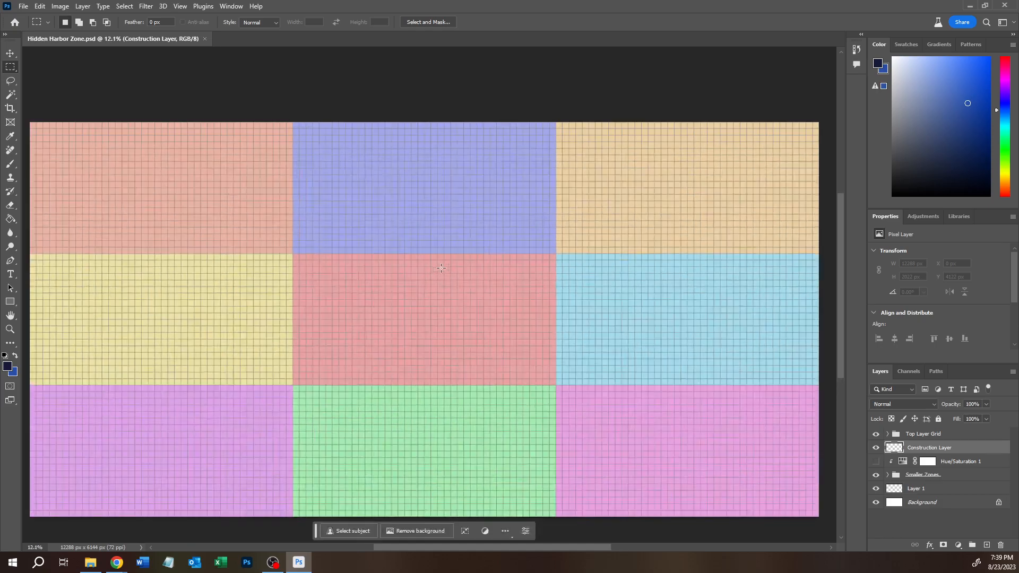
pyautogui.moveTo(345, 267); pyautogui.dragTo(477, 377)
pyautogui.click(374, 279)
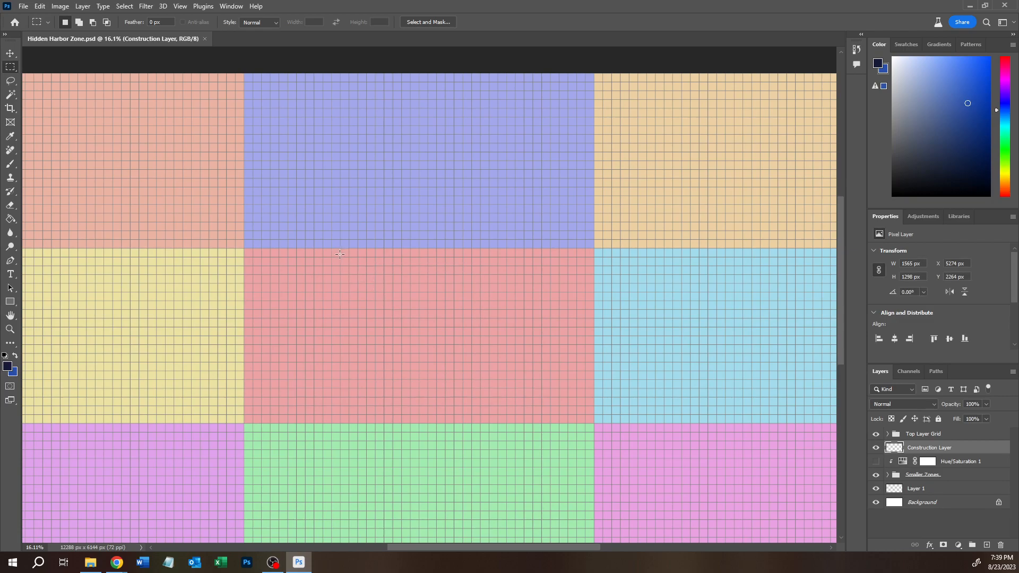
pyautogui.moveTo(341, 256); pyautogui.dragTo(490, 379)
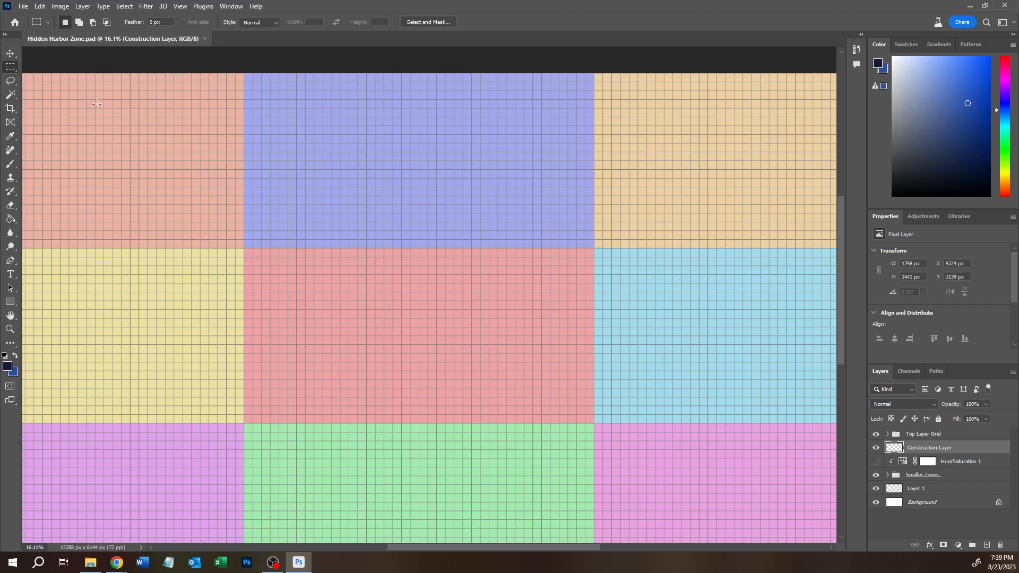
# Step: Switch to the Brush tool and set the foreground color to black, 000000
pyautogui.click(12, 165)
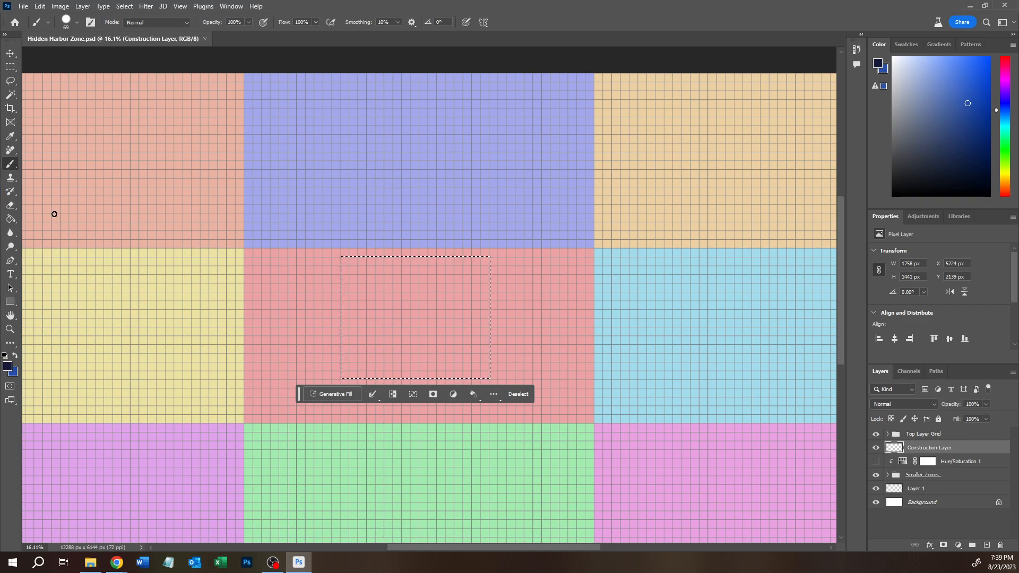
pyautogui.click(8, 366)
pyautogui.write('000000')
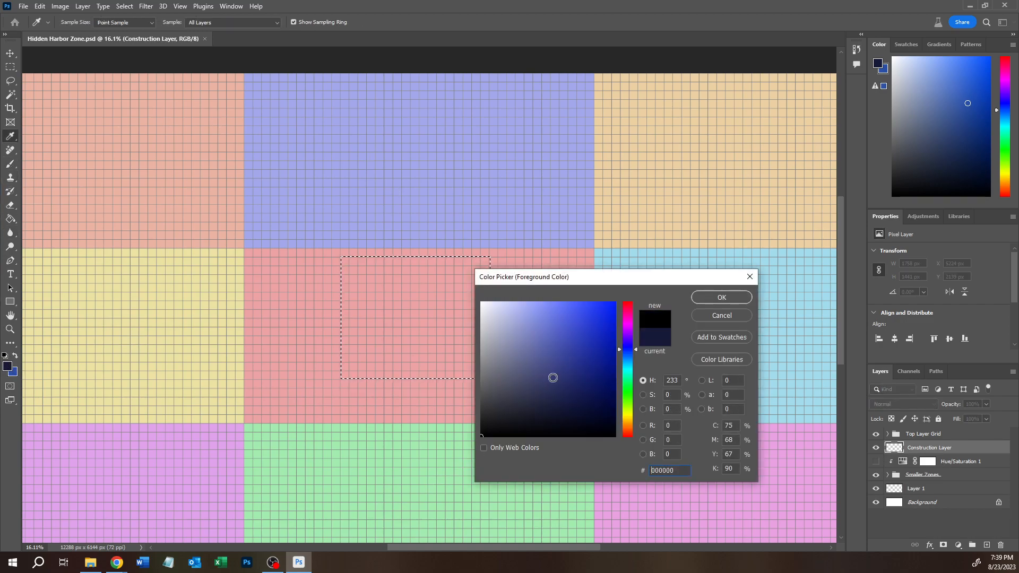
pyautogui.click(717, 292)
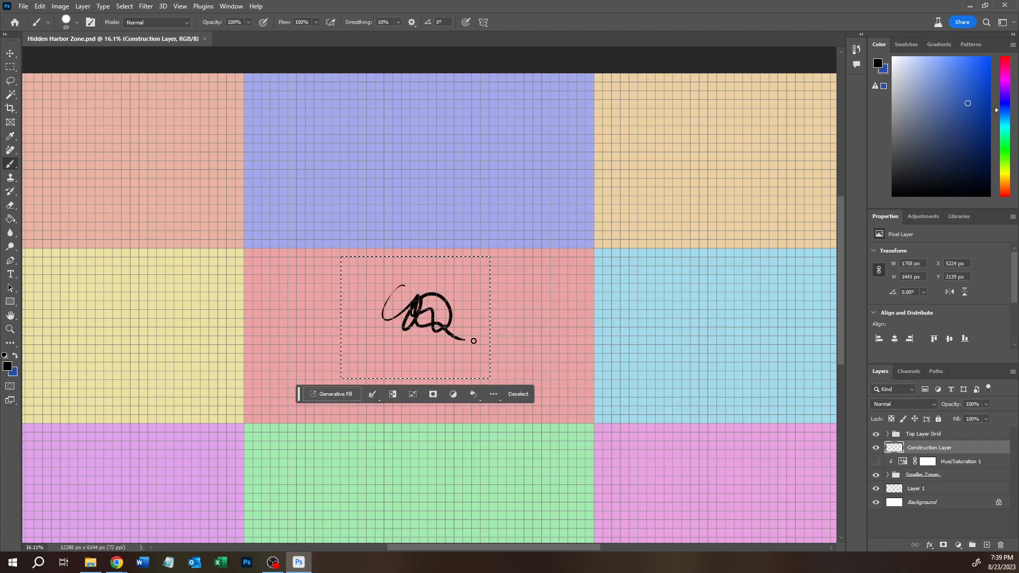
# Step: Paint test strokes across the selected rectangle, then delete them and clear the selection
pyautogui.moveTo(451, 320)
pyautogui.mouseDown()
pyautogui.moveTo(531, 311)
pyautogui.moveTo(576, 246)
pyautogui.moveTo(408, 353)
pyautogui.moveTo(300, 335)
pyautogui.moveTo(382, 281)
pyautogui.moveTo(541, 284)
pyautogui.mouseUp()
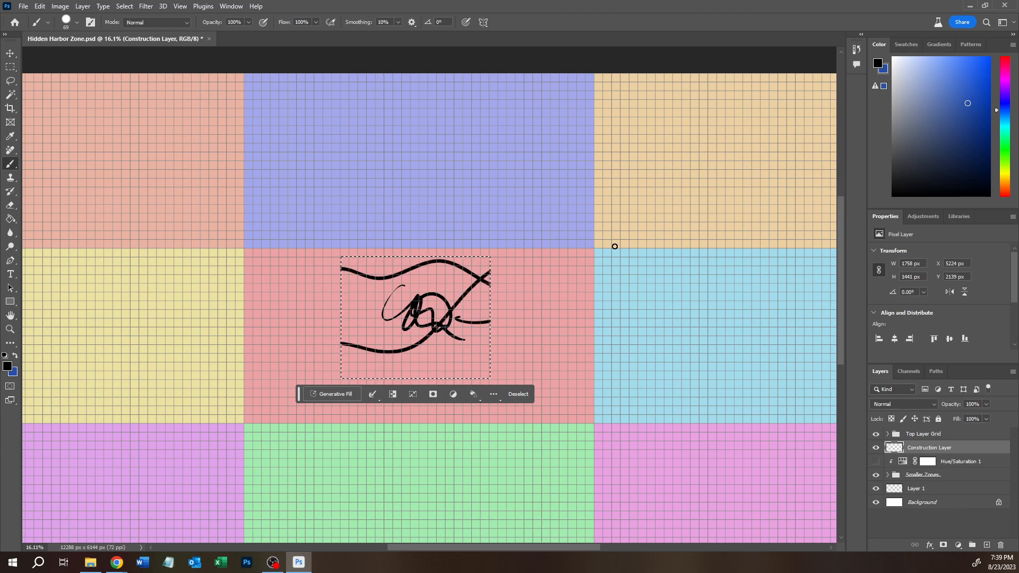
pyautogui.press('Delete')
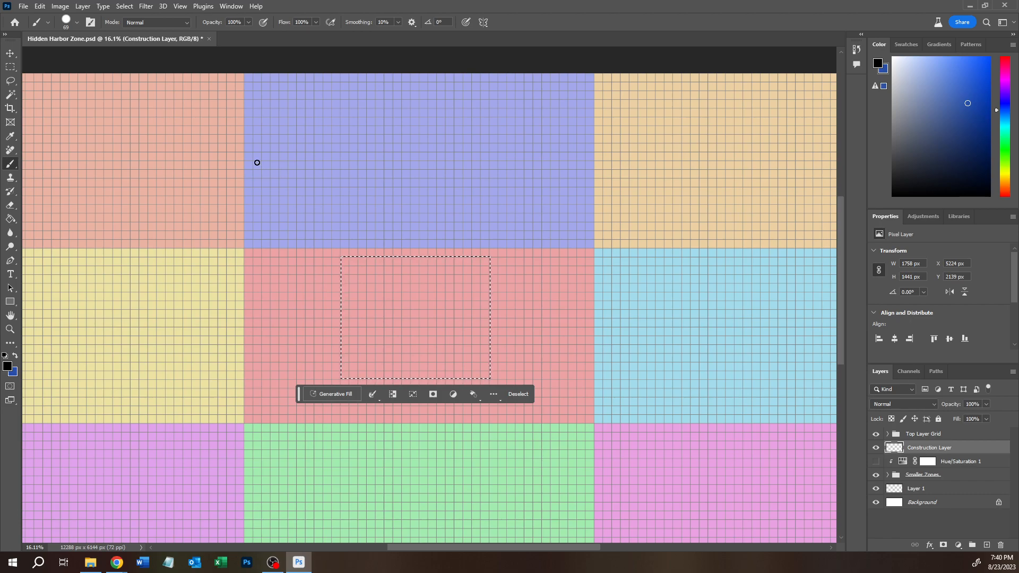
pyautogui.click(10, 67)
pyautogui.click(309, 234)
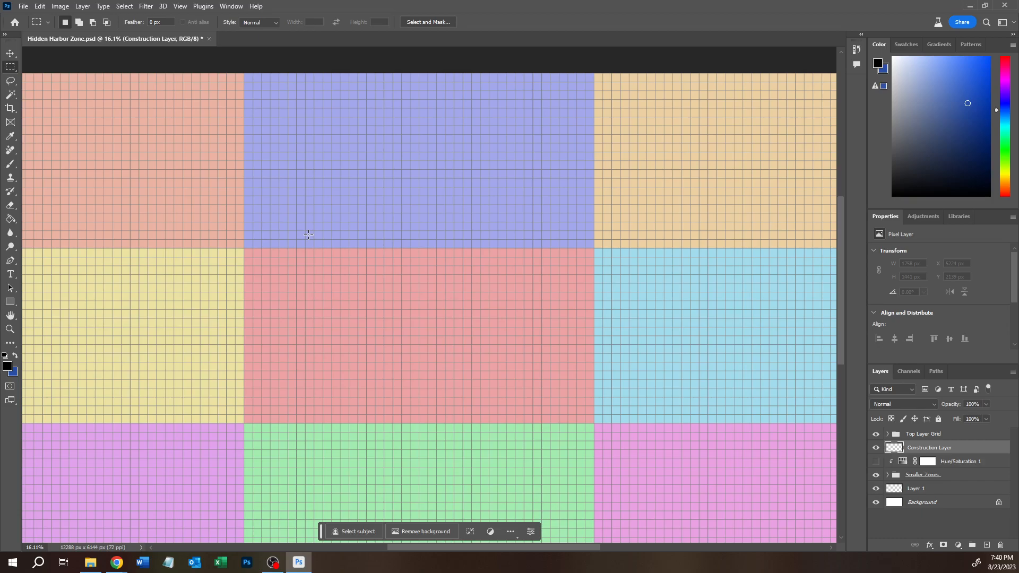
pyautogui.scroll(-4, 309, 234)
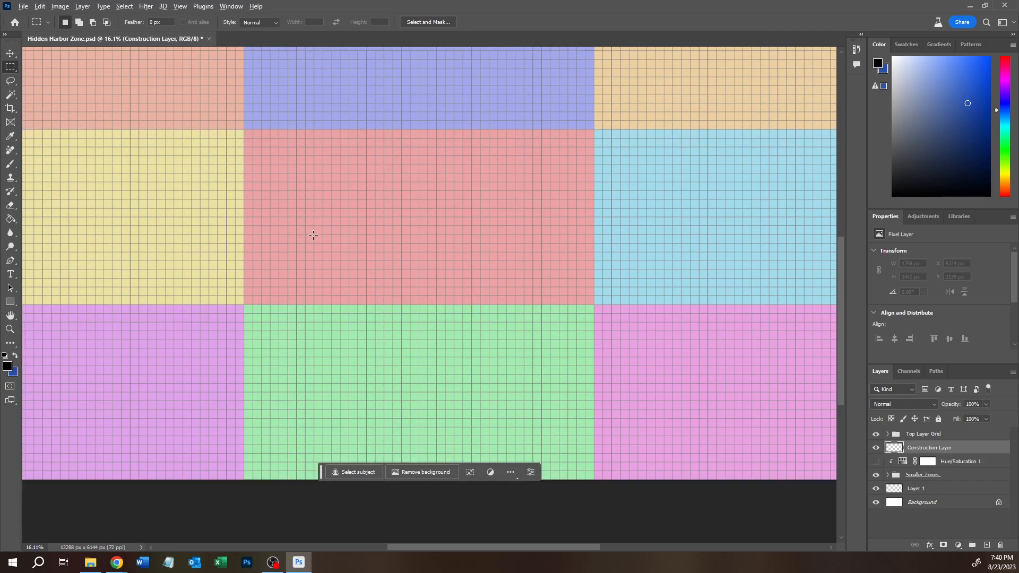
pyautogui.scroll(-3, 313, 235)
pyautogui.scroll(1, 313, 235)
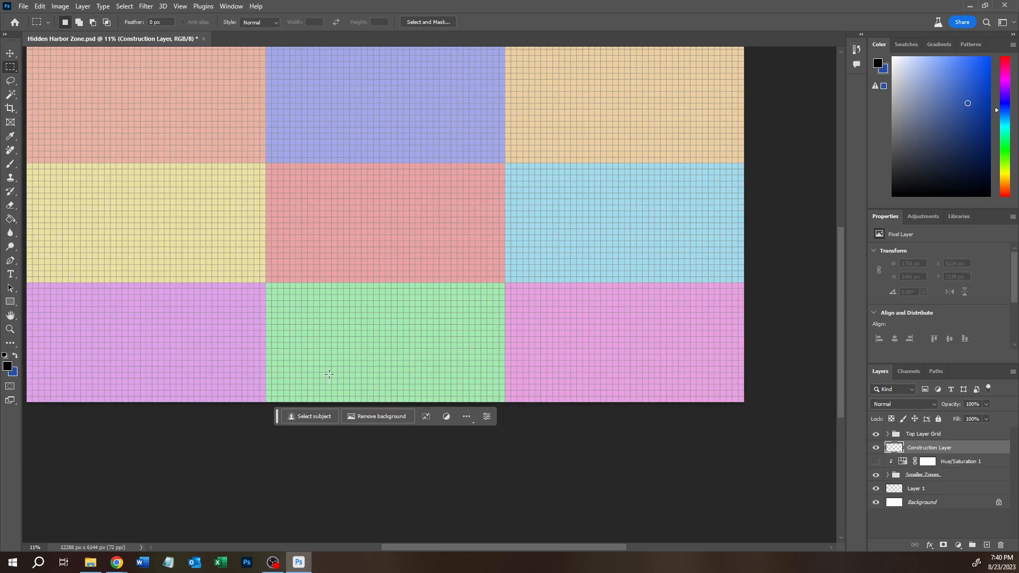
pyautogui.moveTo(312, 353); pyautogui.dragTo(317, 358)
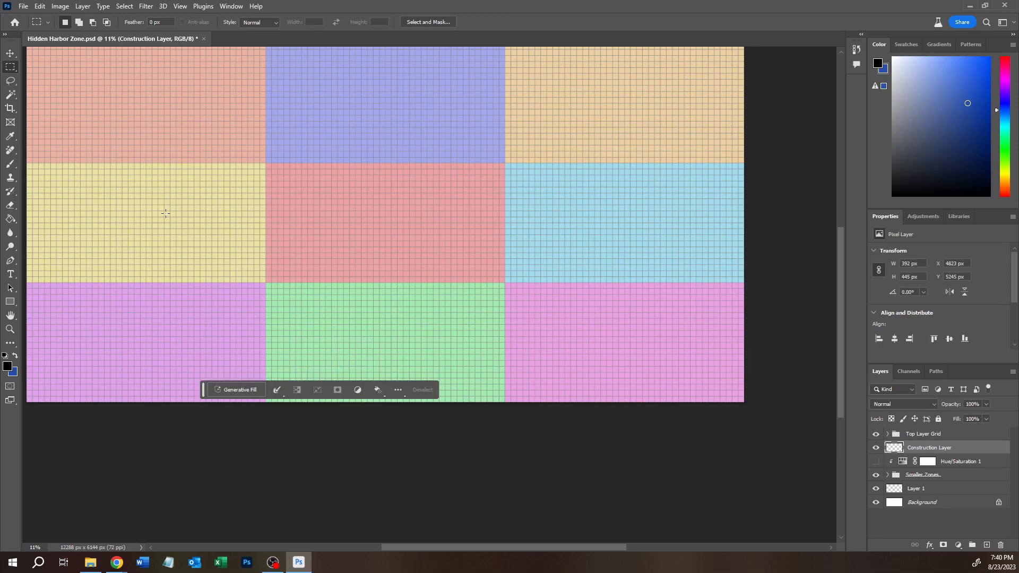
pyautogui.moveTo(218, 232); pyautogui.dragTo(219, 235)
pyautogui.press('b')
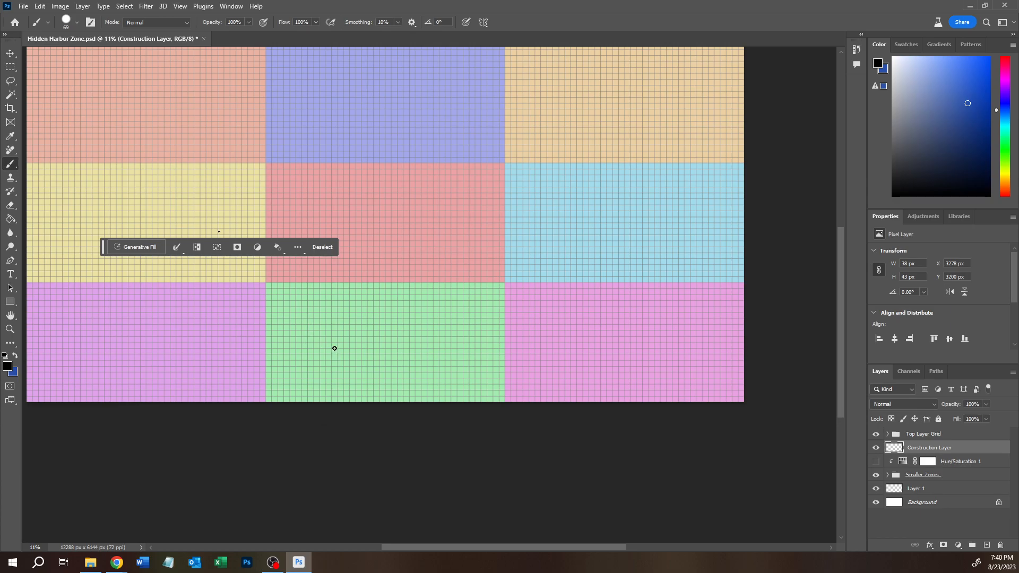
pyautogui.click(10, 67)
pyautogui.click(200, 232)
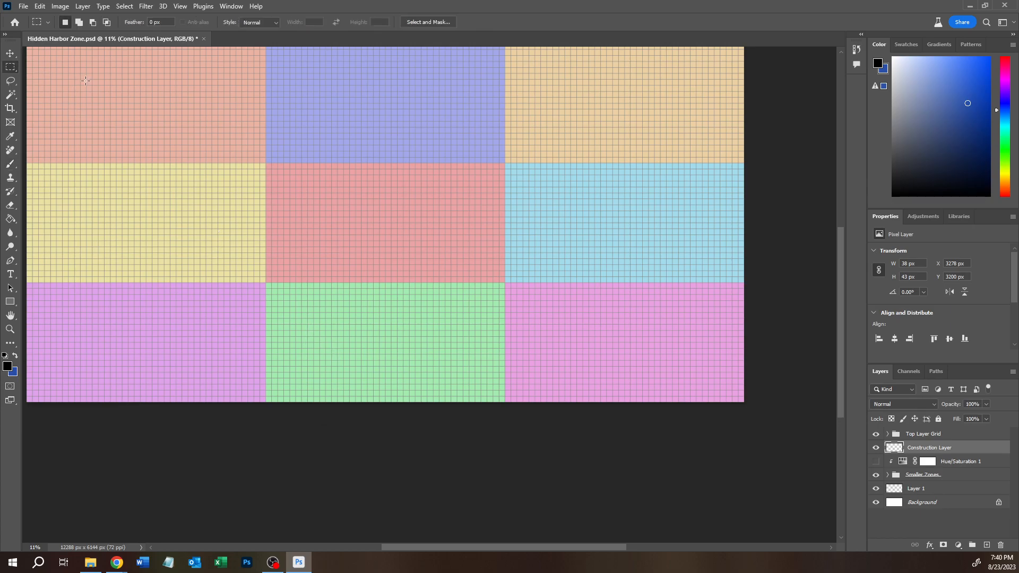
# Step: Brush four slanted piers across the bottom row of zones and join them with a wavy shoreline above
pyautogui.press('b')
pyautogui.moveTo(308, 334)
pyautogui.mouseDown()
pyautogui.moveTo(345, 373)
pyautogui.moveTo(353, 369)
pyautogui.moveTo(319, 328)
pyautogui.mouseUp()
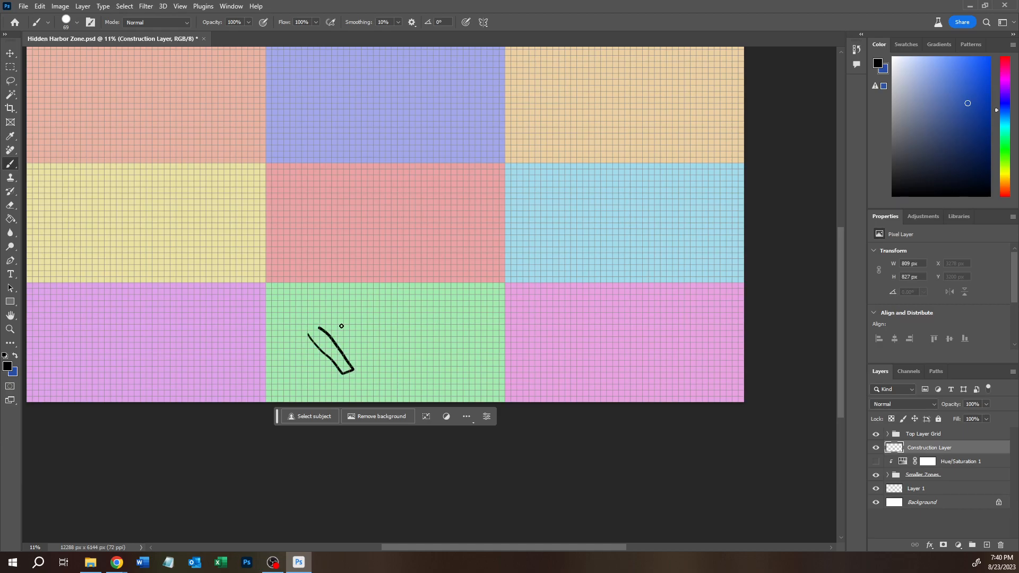
pyautogui.moveTo(394, 323)
pyautogui.mouseDown()
pyautogui.moveTo(425, 355)
pyautogui.moveTo(436, 352)
pyautogui.moveTo(412, 319)
pyautogui.mouseUp()
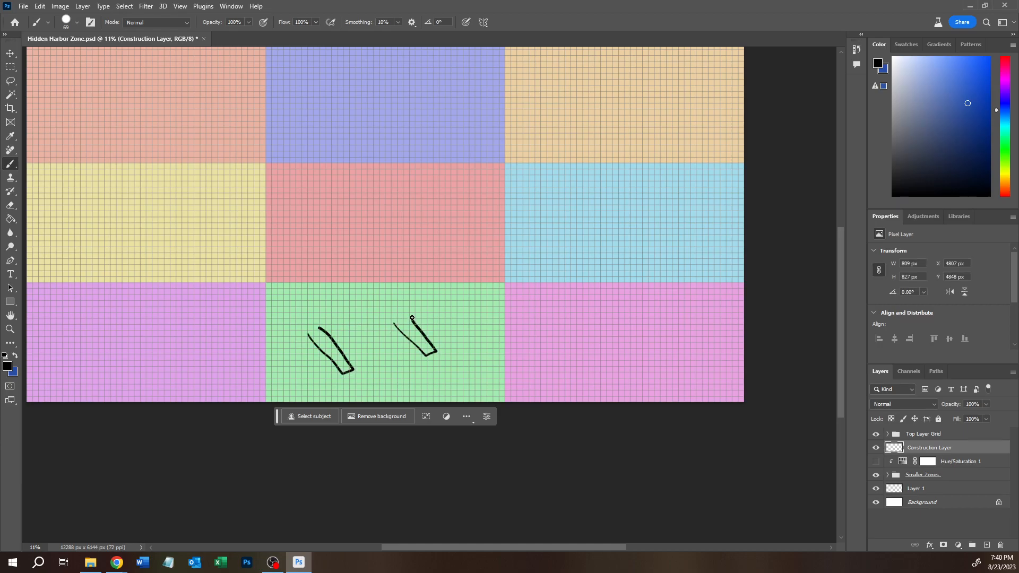
pyautogui.moveTo(483, 318)
pyautogui.mouseDown()
pyautogui.moveTo(508, 361)
pyautogui.moveTo(525, 353)
pyautogui.moveTo(501, 317)
pyautogui.mouseUp()
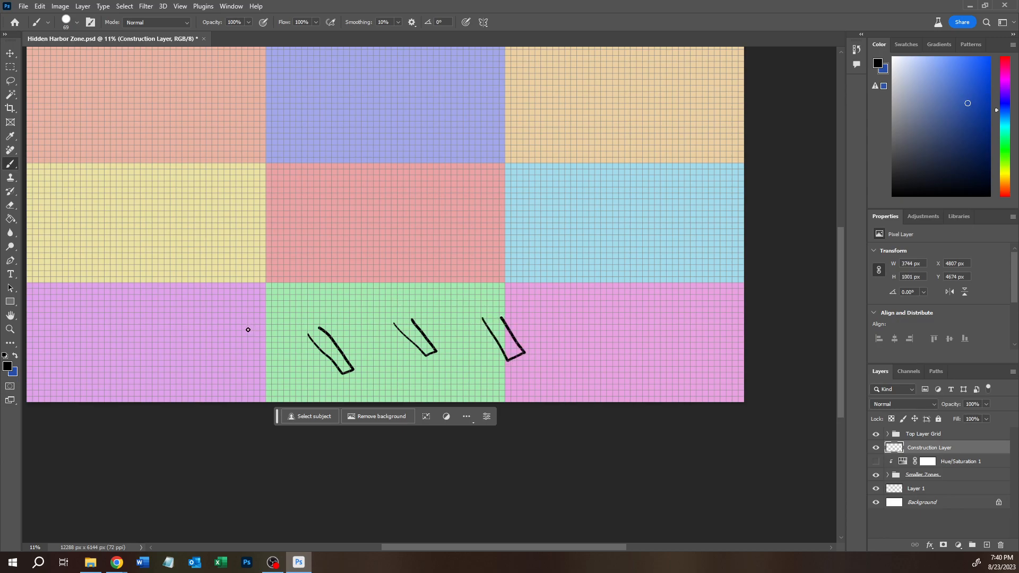
pyautogui.moveTo(218, 322)
pyautogui.mouseDown()
pyautogui.moveTo(245, 371)
pyautogui.moveTo(264, 364)
pyautogui.moveTo(234, 319)
pyautogui.mouseUp()
pyautogui.moveTo(143, 322)
pyautogui.mouseDown()
pyautogui.moveTo(197, 329)
pyautogui.moveTo(235, 318)
pyautogui.moveTo(316, 327)
pyautogui.moveTo(387, 314)
pyautogui.moveTo(416, 326)
pyautogui.moveTo(582, 306)
pyautogui.mouseUp()
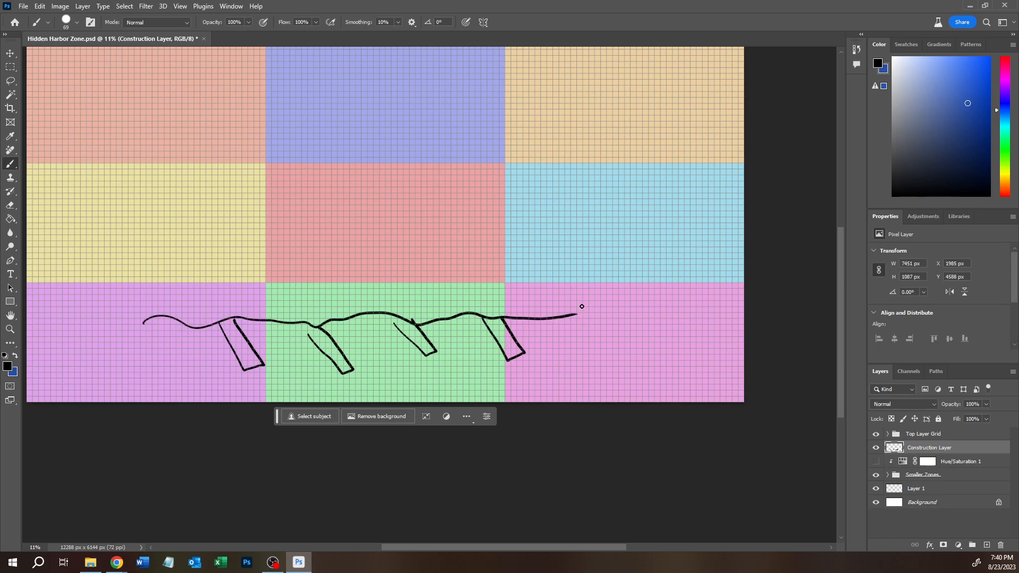
# Step: Paint a second wavy shoreline along the lower edge of the middle row with three slanted piers hanging from it
pyautogui.moveTo(124, 264)
pyautogui.mouseDown()
pyautogui.moveTo(241, 272)
pyautogui.moveTo(608, 258)
pyautogui.mouseUp()
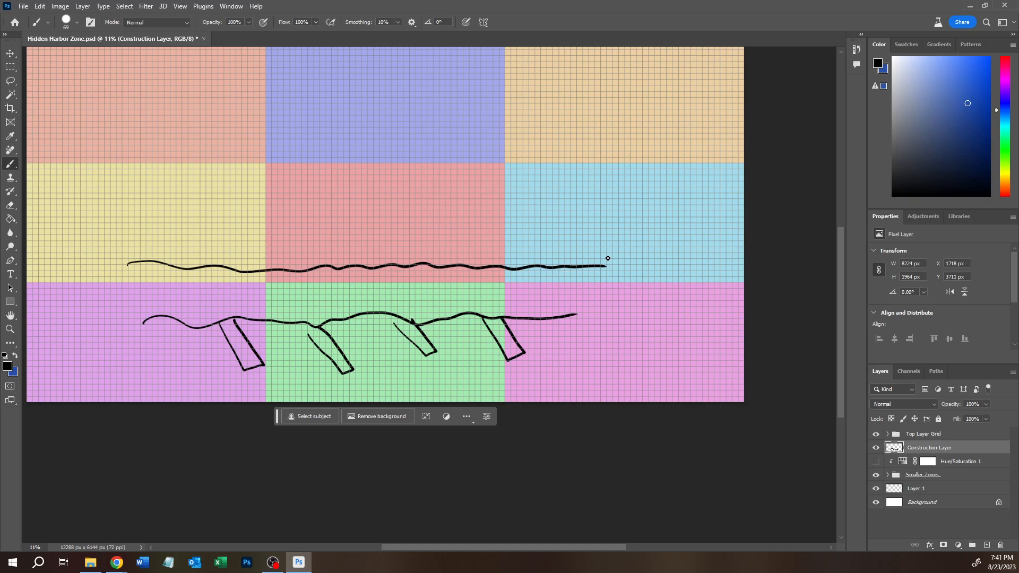
pyautogui.moveTo(308, 273)
pyautogui.mouseDown()
pyautogui.moveTo(324, 307)
pyautogui.moveTo(308, 313)
pyautogui.moveTo(288, 270)
pyautogui.mouseUp()
pyautogui.moveTo(375, 269)
pyautogui.mouseDown()
pyautogui.moveTo(392, 304)
pyautogui.moveTo(408, 301)
pyautogui.moveTo(403, 270)
pyautogui.mouseUp()
pyautogui.moveTo(468, 271)
pyautogui.mouseDown()
pyautogui.moveTo(479, 300)
pyautogui.moveTo(496, 297)
pyautogui.moveTo(491, 272)
pyautogui.mouseUp()
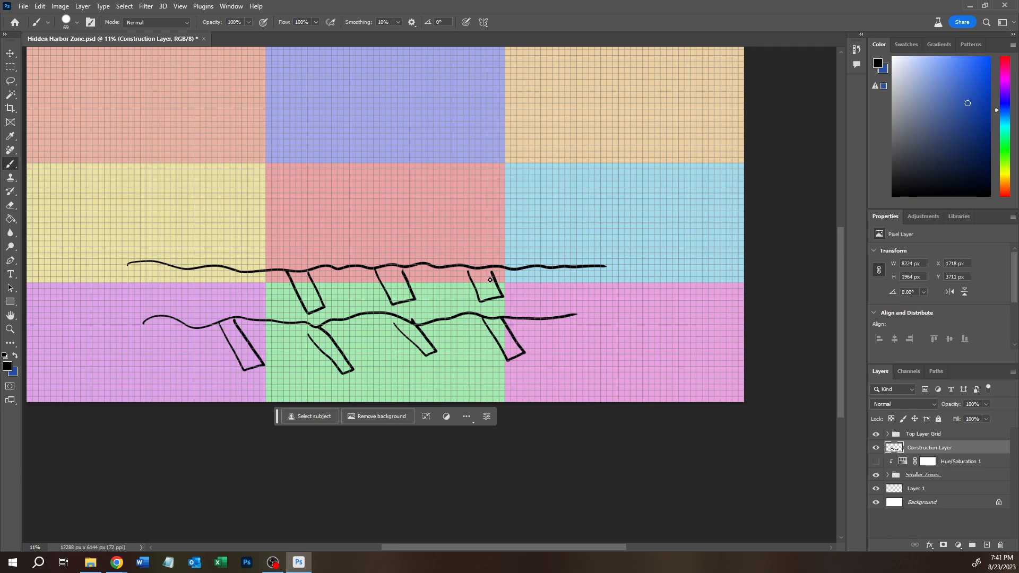
# Step: Outline a rectangular block in the central red zone and one in the blue zone, adding a narrow strip beneath the red zone's block
pyautogui.moveTo(321, 178)
pyautogui.mouseDown()
pyautogui.moveTo(317, 224)
pyautogui.moveTo(442, 226)
pyautogui.moveTo(450, 173)
pyautogui.moveTo(325, 172)
pyautogui.mouseUp()
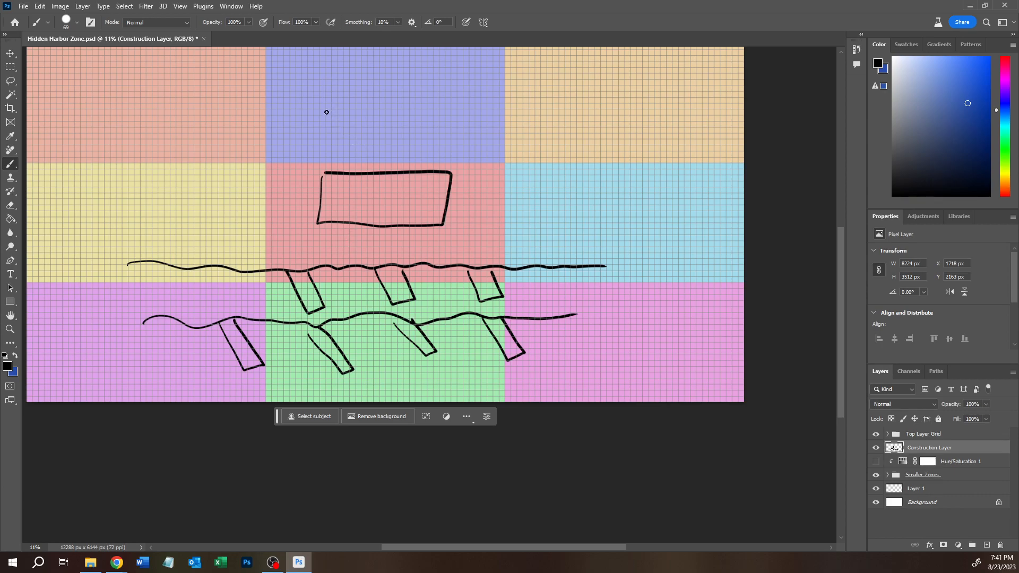
pyautogui.moveTo(325, 79)
pyautogui.mouseDown()
pyautogui.moveTo(322, 134)
pyautogui.moveTo(438, 128)
pyautogui.moveTo(454, 116)
pyautogui.moveTo(454, 68)
pyautogui.moveTo(318, 84)
pyautogui.mouseUp()
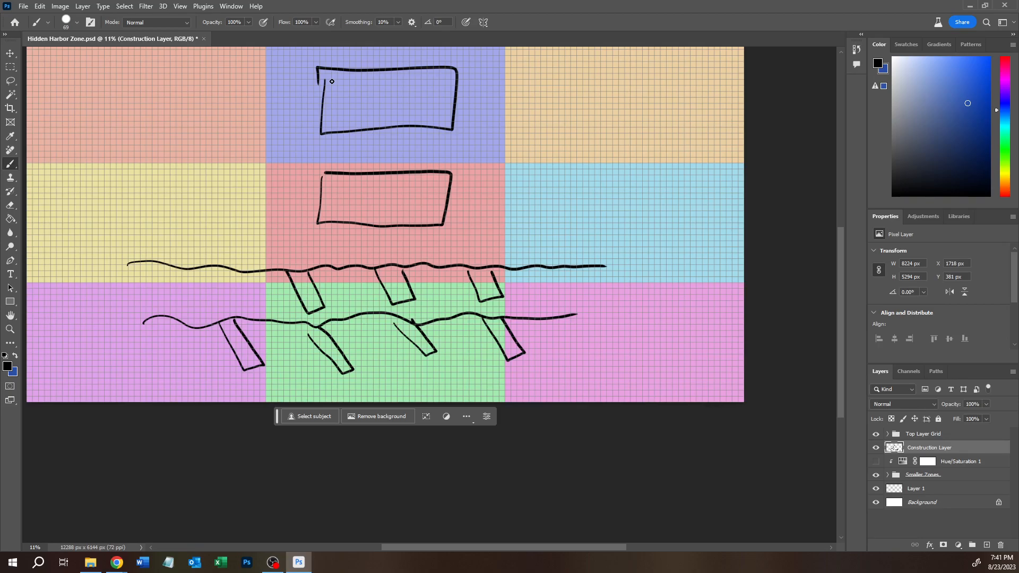
pyautogui.moveTo(326, 116); pyautogui.dragTo(381, 159)
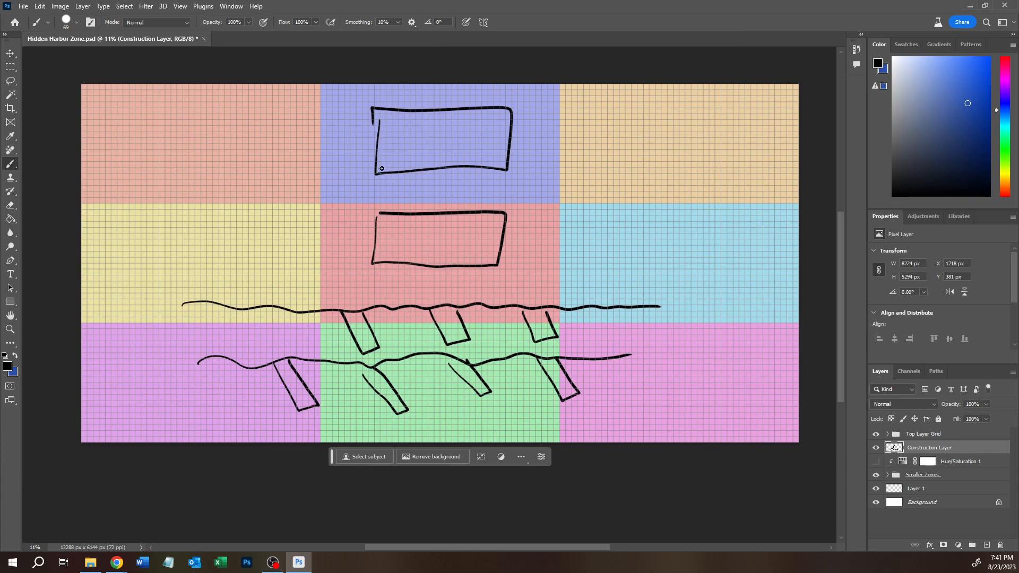
pyautogui.moveTo(380, 223); pyautogui.dragTo(377, 201)
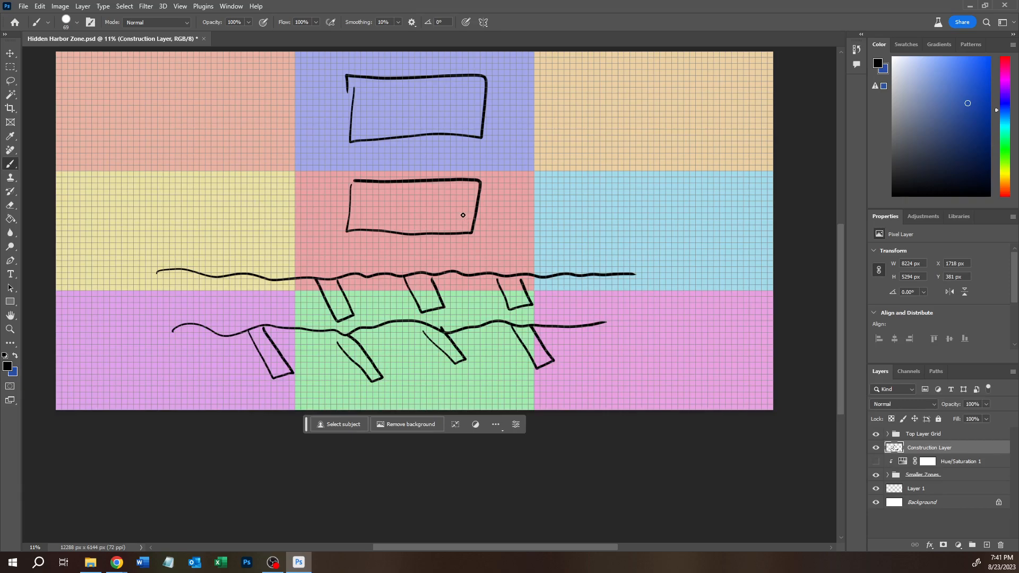
pyautogui.moveTo(389, 143)
pyautogui.mouseDown()
pyautogui.moveTo(384, 189)
pyautogui.moveTo(389, 153)
pyautogui.mouseUp()
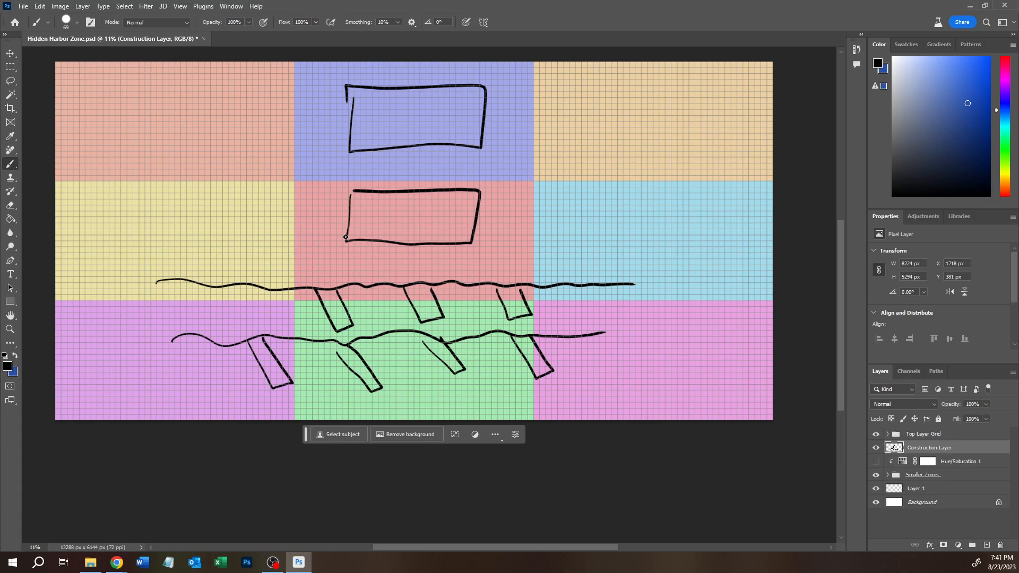
pyautogui.moveTo(346, 239)
pyautogui.mouseDown()
pyautogui.moveTo(345, 263)
pyautogui.moveTo(474, 264)
pyautogui.moveTo(475, 241)
pyautogui.mouseUp()
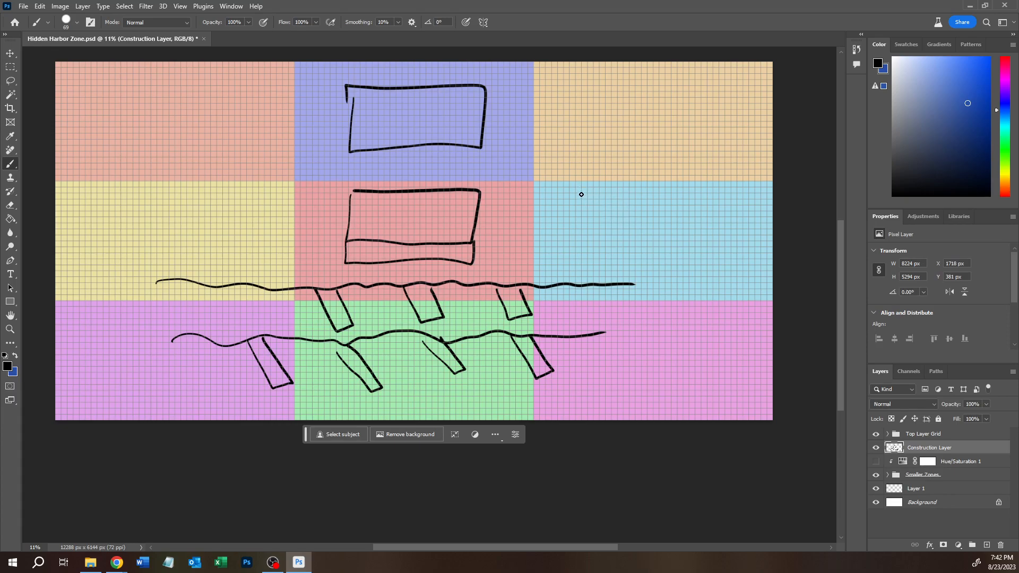
# Step: Sketch a large square across the orange and light-blue zones, with a raised inner platform, short stair marks on both sides and a small arrow
pyautogui.moveTo(586, 235)
pyautogui.mouseDown()
pyautogui.moveTo(581, 154)
pyautogui.moveTo(706, 155)
pyautogui.moveTo(716, 258)
pyautogui.moveTo(621, 260)
pyautogui.moveTo(588, 250)
pyautogui.moveTo(586, 227)
pyautogui.mouseUp()
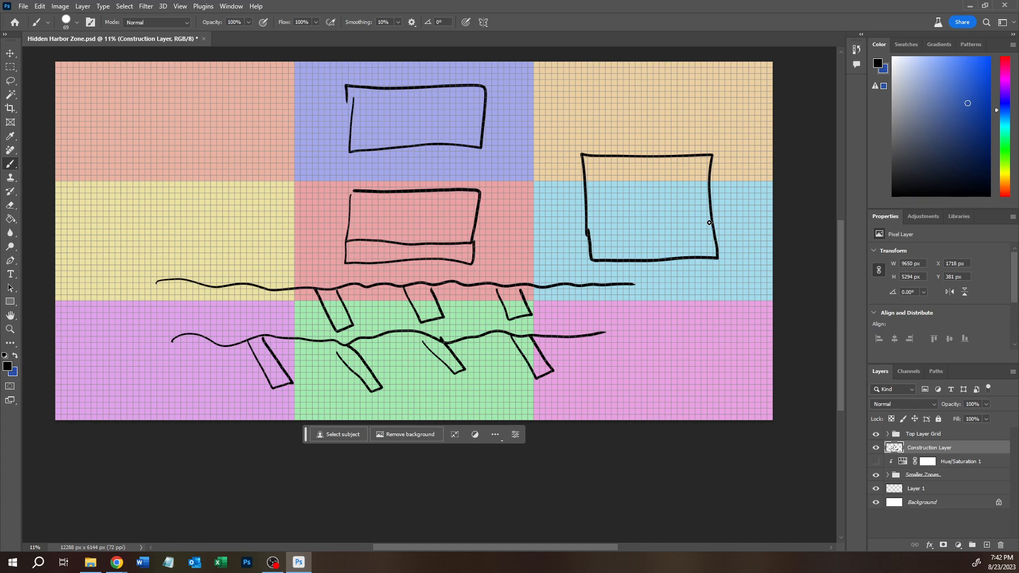
pyautogui.moveTo(613, 199)
pyautogui.mouseDown()
pyautogui.moveTo(615, 231)
pyautogui.moveTo(584, 235)
pyautogui.mouseUp()
pyautogui.moveTo(686, 196)
pyautogui.mouseDown()
pyautogui.moveTo(687, 233)
pyautogui.moveTo(710, 230)
pyautogui.mouseUp()
pyautogui.moveTo(685, 197)
pyautogui.mouseDown()
pyautogui.moveTo(613, 199)
pyautogui.moveTo(619, 219)
pyautogui.moveTo(587, 227)
pyautogui.moveTo(601, 205)
pyautogui.mouseUp()
pyautogui.moveTo(692, 215); pyautogui.dragTo(702, 215)
pyautogui.moveTo(694, 204); pyautogui.dragTo(700, 204)
pyautogui.moveTo(617, 224); pyautogui.dragTo(687, 221)
pyautogui.moveTo(617, 218)
pyautogui.mouseDown()
pyautogui.moveTo(687, 212)
pyautogui.moveTo(662, 195)
pyautogui.mouseUp()
pyautogui.moveTo(662, 195)
pyautogui.mouseDown()
pyautogui.moveTo(654, 208)
pyautogui.moveTo(671, 199)
pyautogui.mouseUp()
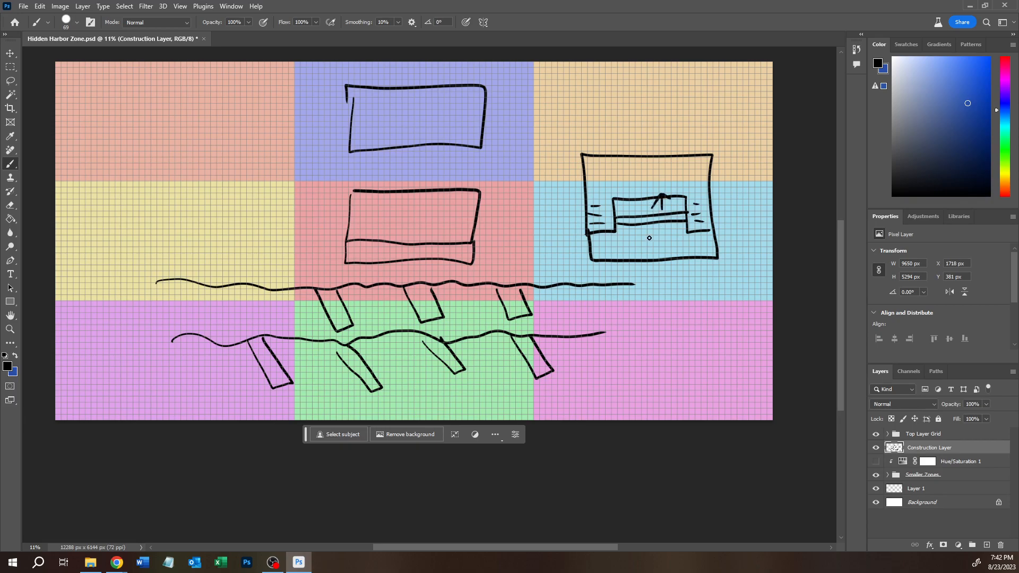
# Step: Add upward arrows on both stairways of the square sketch and divide its upper part into three compartments
pyautogui.moveTo(609, 246); pyautogui.dragTo(603, 212)
pyautogui.moveTo(607, 204); pyautogui.dragTo(613, 211)
pyautogui.moveTo(708, 244)
pyautogui.mouseDown()
pyautogui.moveTo(706, 202)
pyautogui.moveTo(700, 212)
pyautogui.mouseUp()
pyautogui.moveTo(705, 202); pyautogui.dragTo(712, 210)
pyautogui.moveTo(589, 191)
pyautogui.mouseDown()
pyautogui.moveTo(629, 192)
pyautogui.moveTo(626, 159)
pyautogui.moveTo(631, 190)
pyautogui.moveTo(665, 193)
pyautogui.moveTo(669, 157)
pyautogui.moveTo(669, 189)
pyautogui.moveTo(705, 187)
pyautogui.mouseUp()
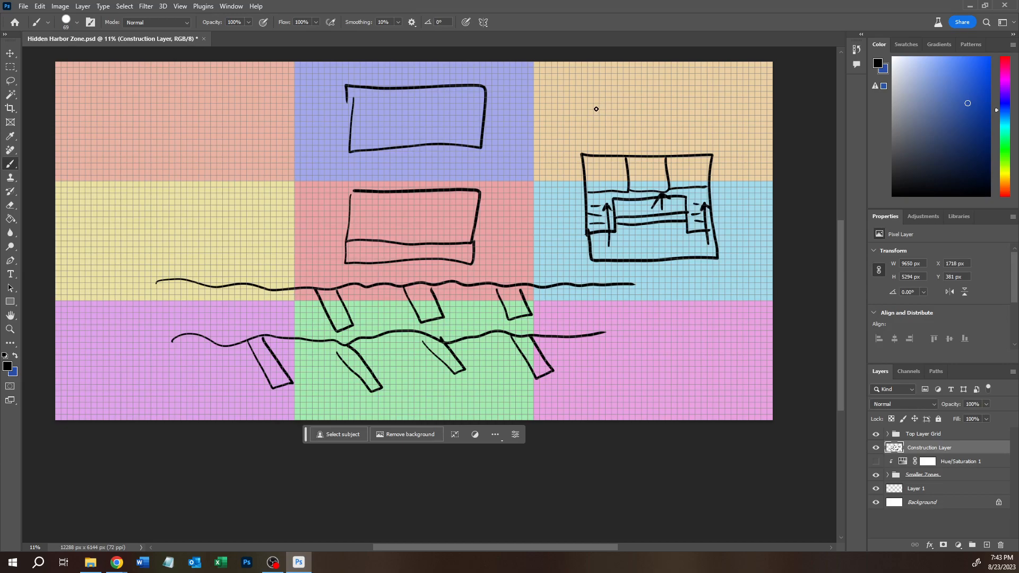
# Step: Draw a downward arrow above the square sketch and two elongated ship outlines beside the easternmost pier of the bottom row
pyautogui.moveTo(598, 142); pyautogui.dragTo(604, 134)
pyautogui.moveTo(555, 353)
pyautogui.mouseDown()
pyautogui.moveTo(594, 400)
pyautogui.moveTo(580, 362)
pyautogui.moveTo(557, 344)
pyautogui.moveTo(502, 342)
pyautogui.moveTo(544, 400)
pyautogui.moveTo(531, 399)
pyautogui.moveTo(493, 339)
pyautogui.mouseUp()
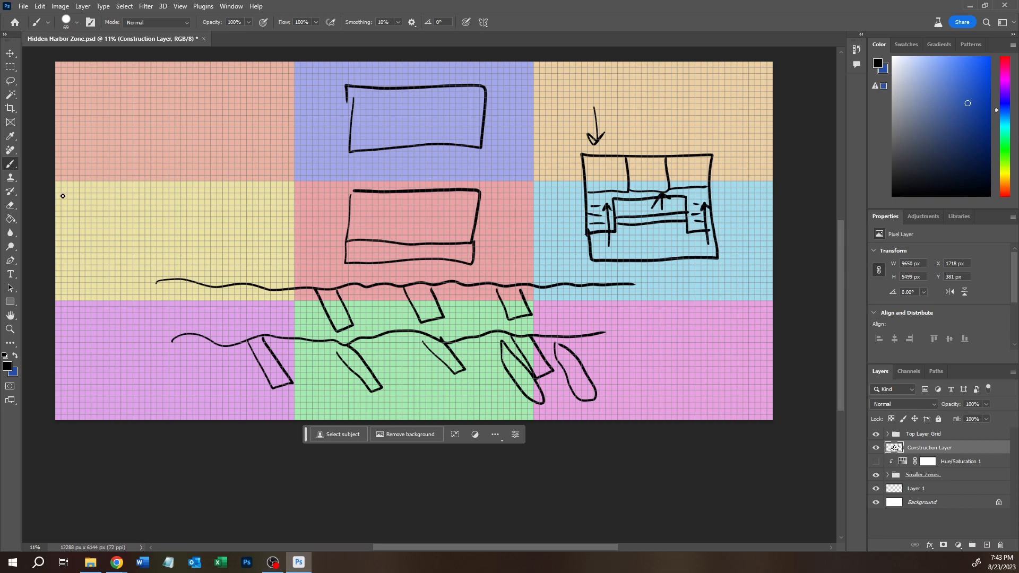
# Step: Enlarge the eraser to 193 px and erase the rectangular block and its strip from the central red zone
pyautogui.click(10, 205)
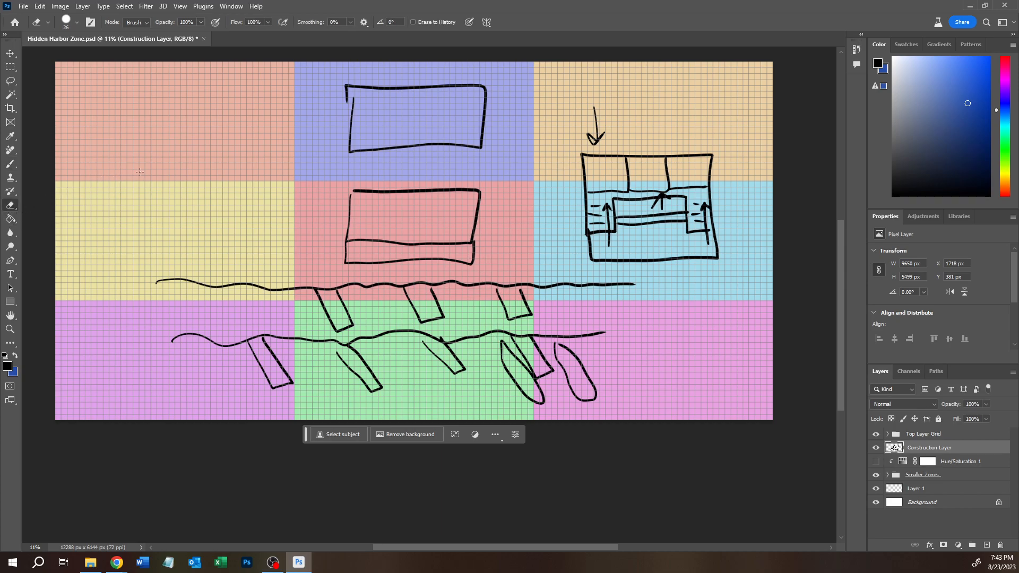
pyautogui.click(77, 22)
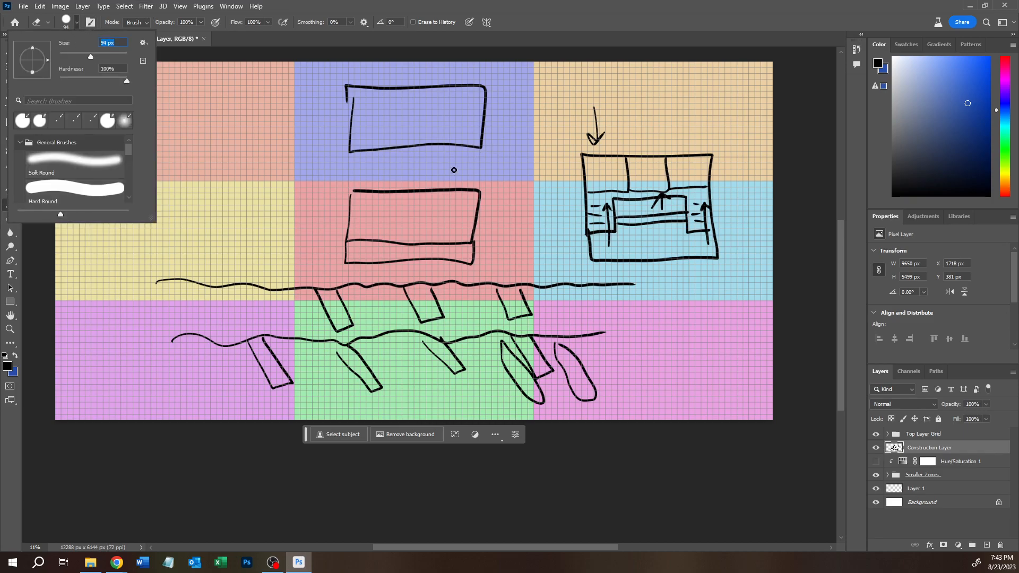
pyautogui.click(482, 178)
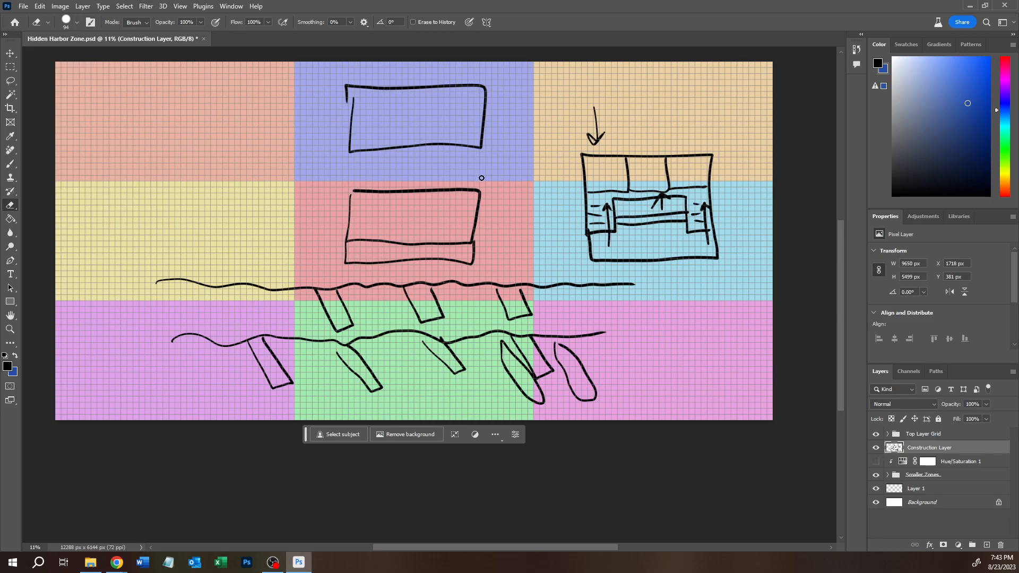
pyautogui.click(78, 22)
pyautogui.click(109, 55)
pyautogui.moveTo(378, 194)
pyautogui.mouseDown()
pyautogui.moveTo(291, 181)
pyautogui.moveTo(530, 195)
pyautogui.moveTo(480, 216)
pyautogui.mouseUp()
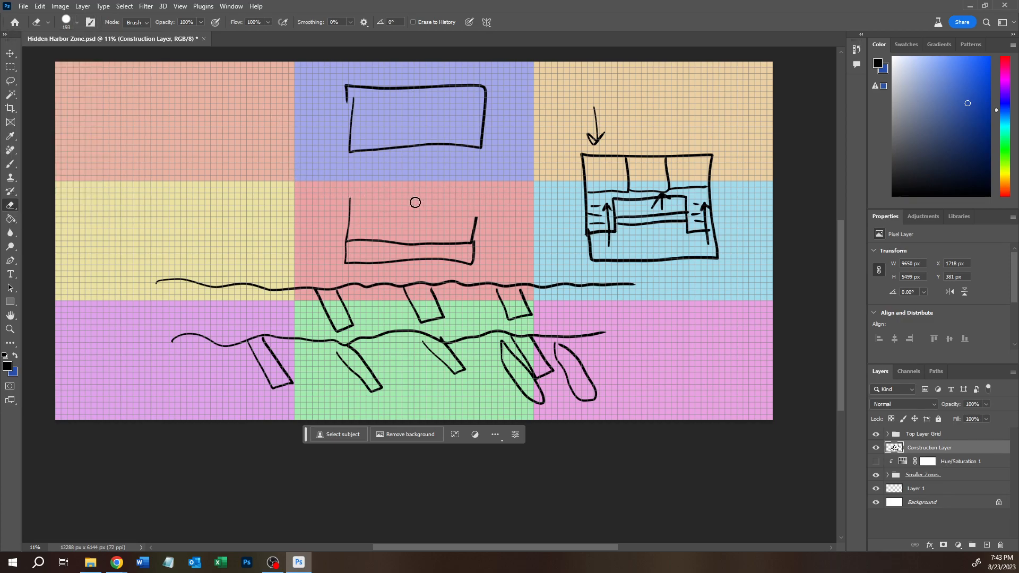
pyautogui.moveTo(383, 218)
pyautogui.mouseDown()
pyautogui.moveTo(322, 233)
pyautogui.moveTo(443, 225)
pyautogui.moveTo(410, 244)
pyautogui.moveTo(296, 256)
pyautogui.moveTo(467, 261)
pyautogui.moveTo(485, 253)
pyautogui.moveTo(398, 248)
pyautogui.mouseUp()
pyautogui.moveTo(482, 225); pyautogui.dragTo(470, 253)
# Step: Marquee-select the detailed square sketch and move it to the central red zone, just below the blue zone's rectangle
pyautogui.moveTo(594, 141)
pyautogui.mouseDown()
pyautogui.moveTo(605, 133)
pyautogui.moveTo(600, 139)
pyautogui.moveTo(594, 112)
pyautogui.moveTo(597, 149)
pyautogui.moveTo(732, 247)
pyautogui.moveTo(727, 271)
pyautogui.mouseUp()
pyautogui.click(10, 67)
pyautogui.press('v')
pyautogui.moveTo(625, 190); pyautogui.dragTo(391, 198)
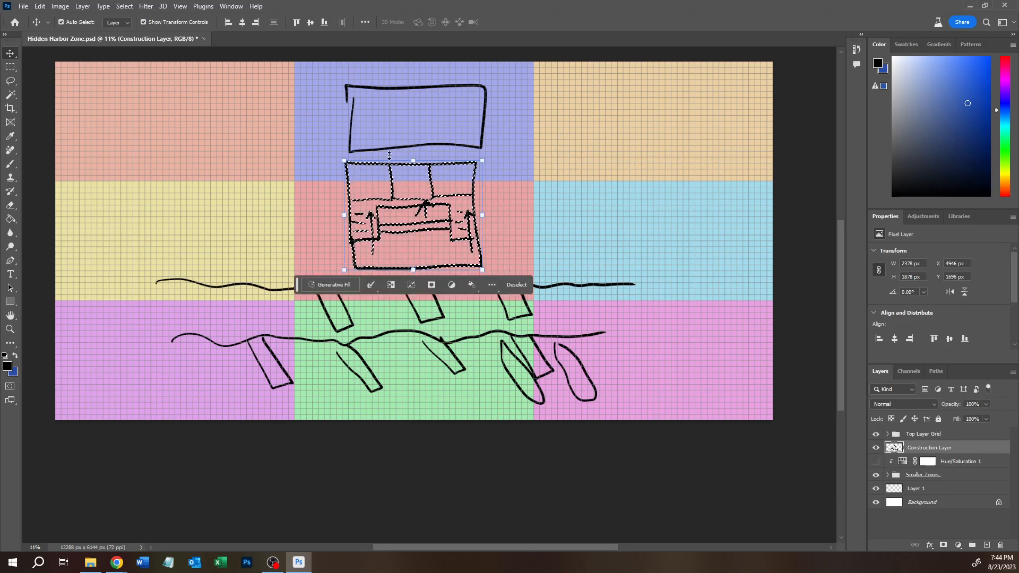
# Step: Scale the selected square sketch to 81.26% and position it inside the central red zone, with its selection cleared
pyautogui.hotkey('ctrl', 't')
pyautogui.moveTo(413, 160); pyautogui.dragTo(412, 180)
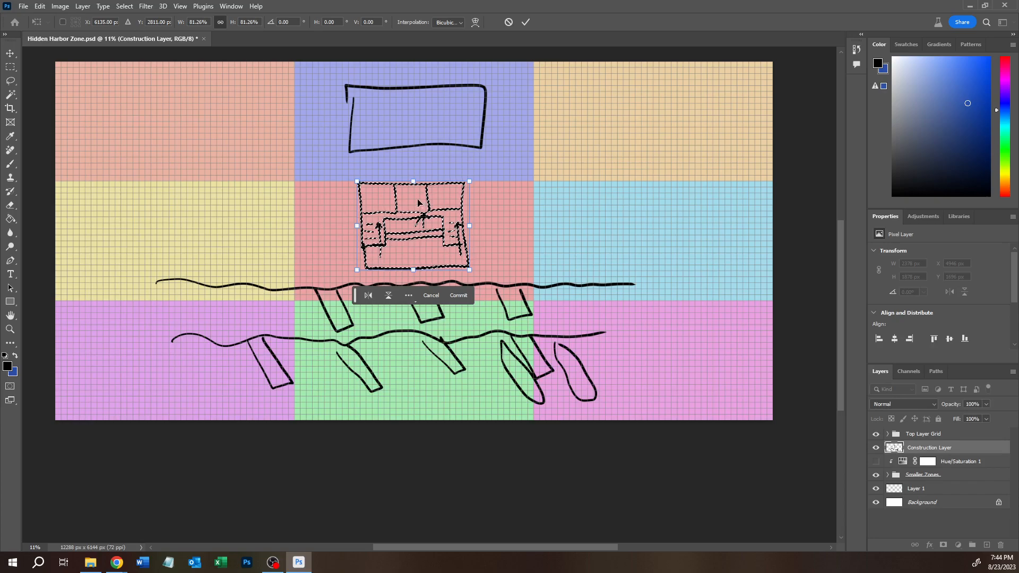
pyautogui.moveTo(426, 201); pyautogui.dragTo(426, 203)
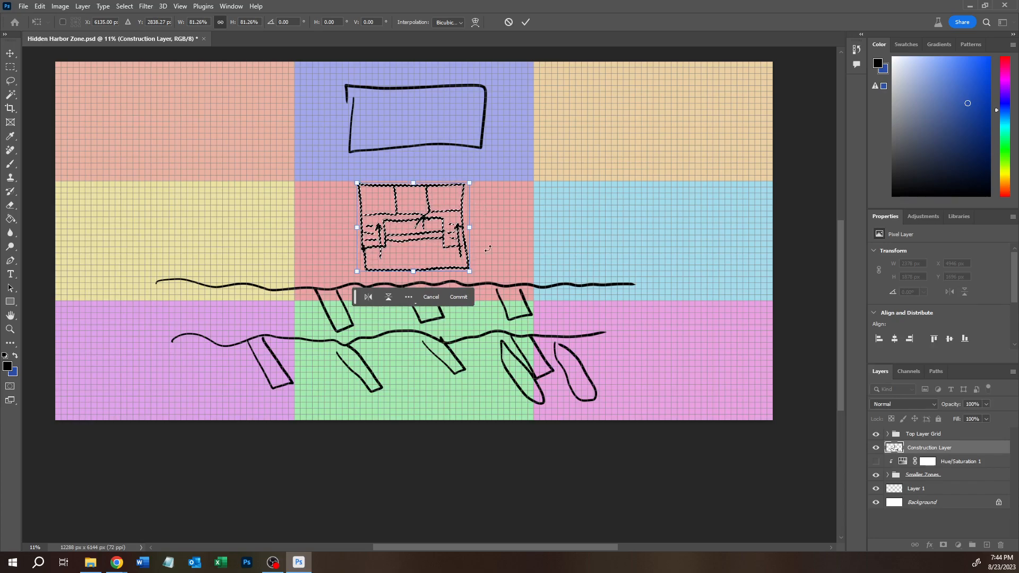
pyautogui.scroll(-1, 483, 226)
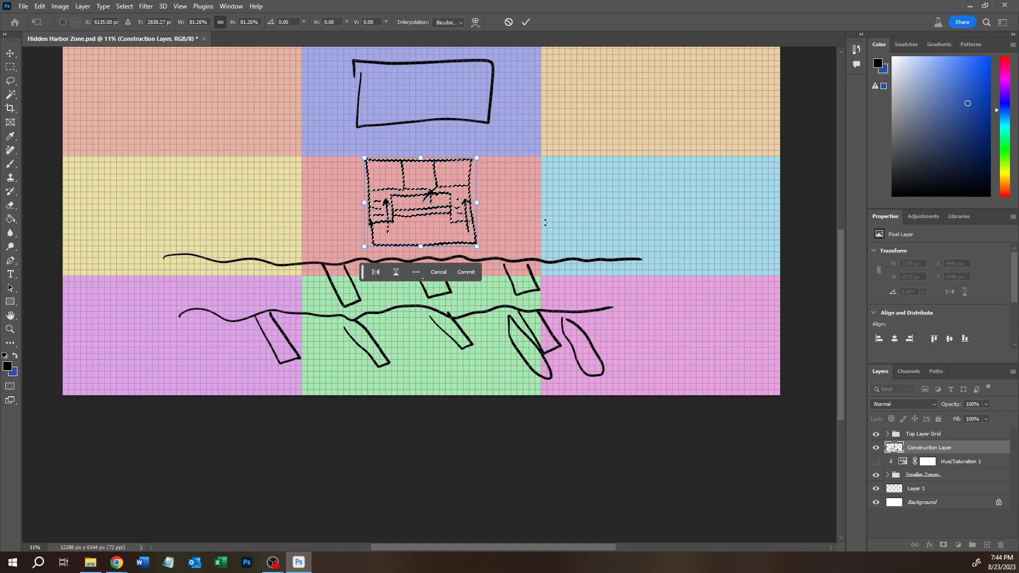
pyautogui.press('m')
pyautogui.click(521, 165)
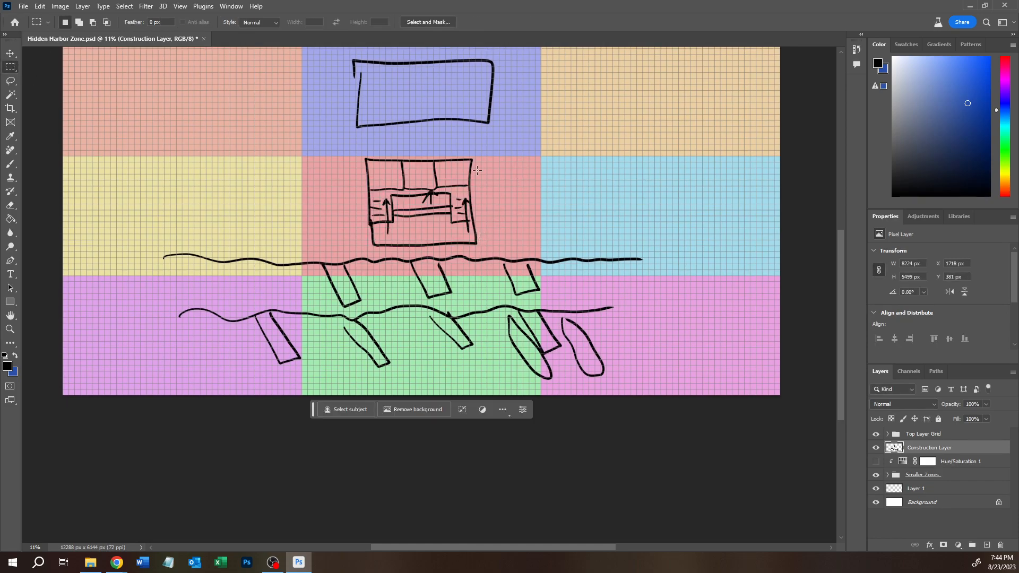
# Step: Check the width of the square sketch's lower interior against the grid with a temporary marquee
pyautogui.scroll(1, 431, 271)
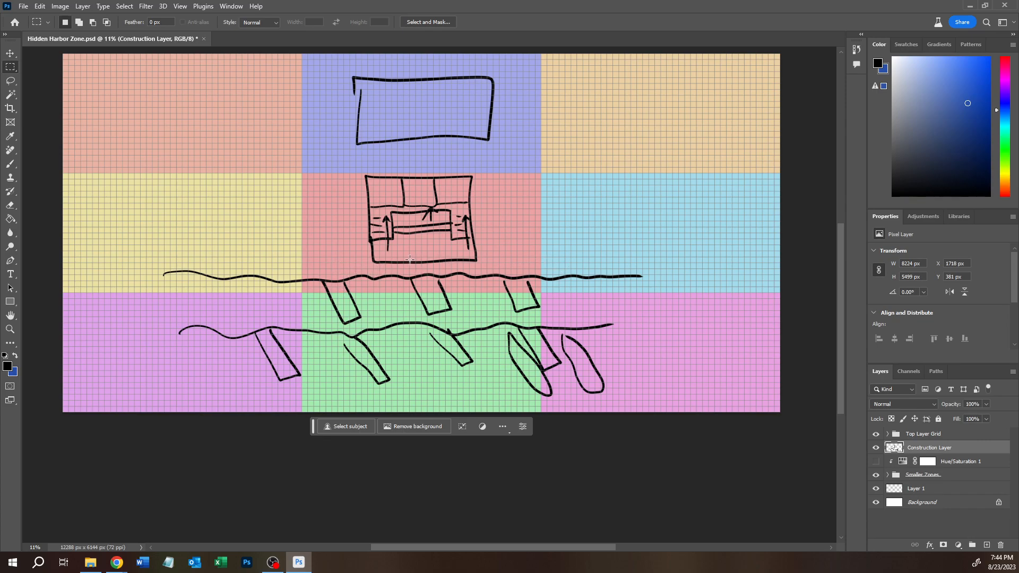
pyautogui.scroll(2, 409, 259)
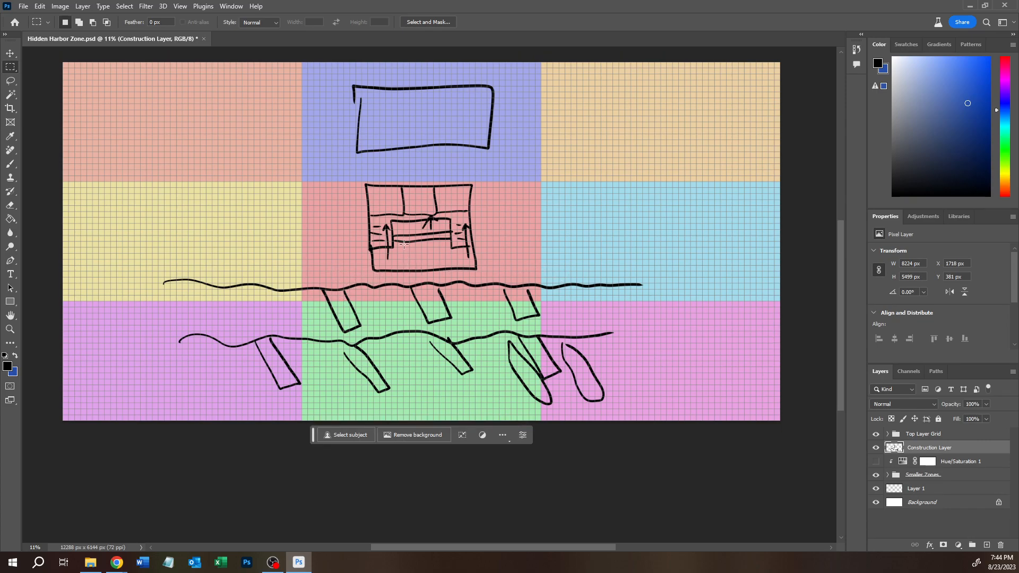
pyautogui.scroll(5, 401, 244)
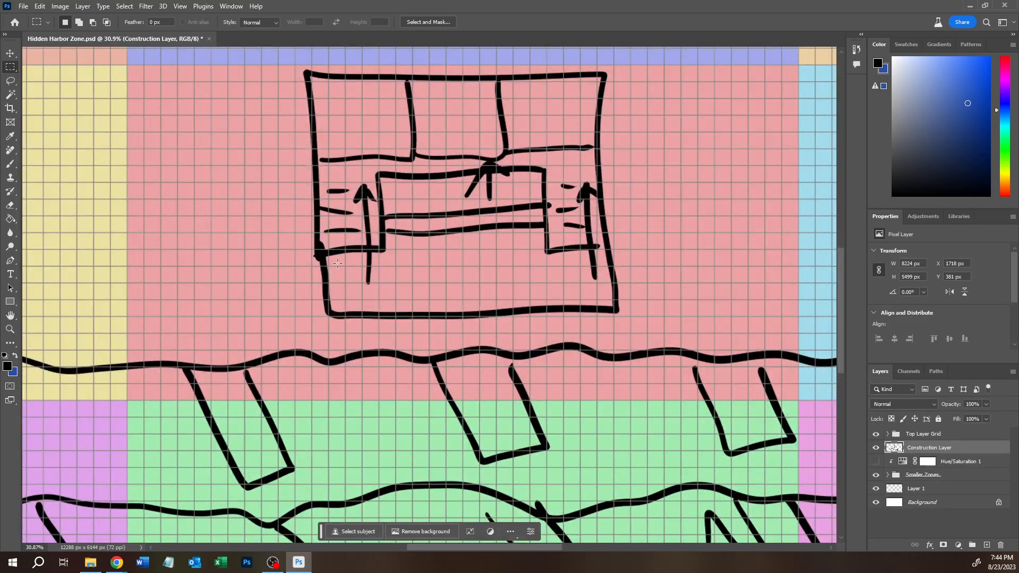
pyautogui.scroll(1, 337, 263)
pyautogui.moveTo(324, 295)
pyautogui.mouseDown()
pyautogui.moveTo(386, 308)
pyautogui.moveTo(628, 307)
pyautogui.mouseUp()
pyautogui.click(754, 178)
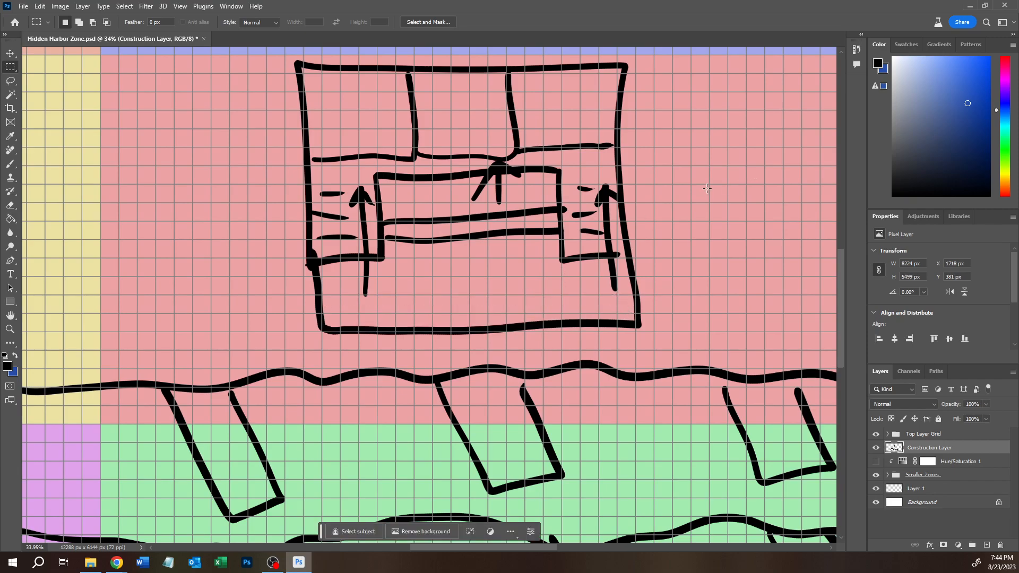
# Step: Marquee-select the square sketch in the central red zone and narrow it from its west side
pyautogui.scroll(-5, 651, 186)
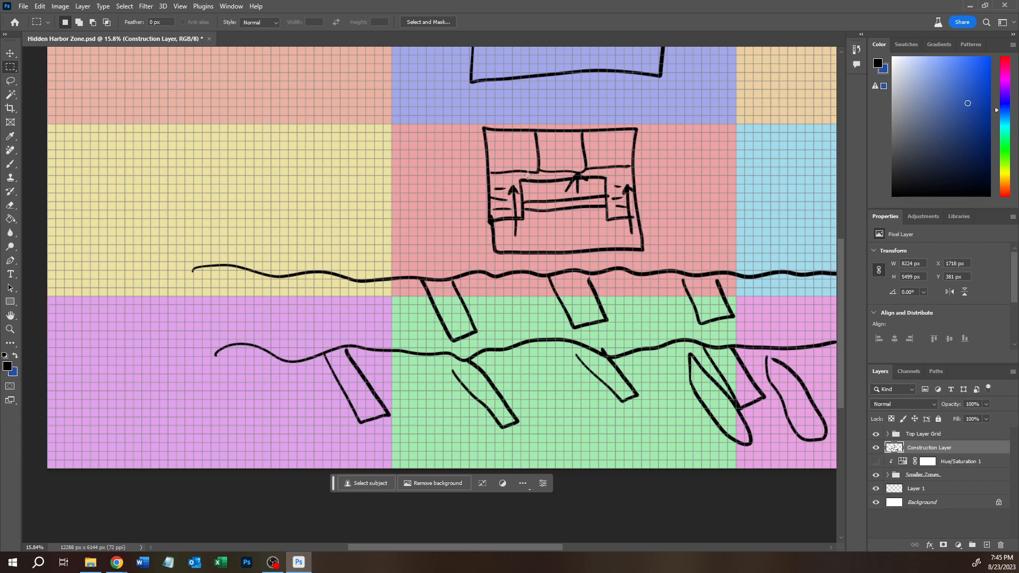
pyautogui.moveTo(468, 116); pyautogui.dragTo(655, 258)
pyautogui.click(12, 59)
pyautogui.moveTo(466, 187); pyautogui.dragTo(506, 189)
pyautogui.click(9, 66)
pyautogui.scroll(3, 551, 209)
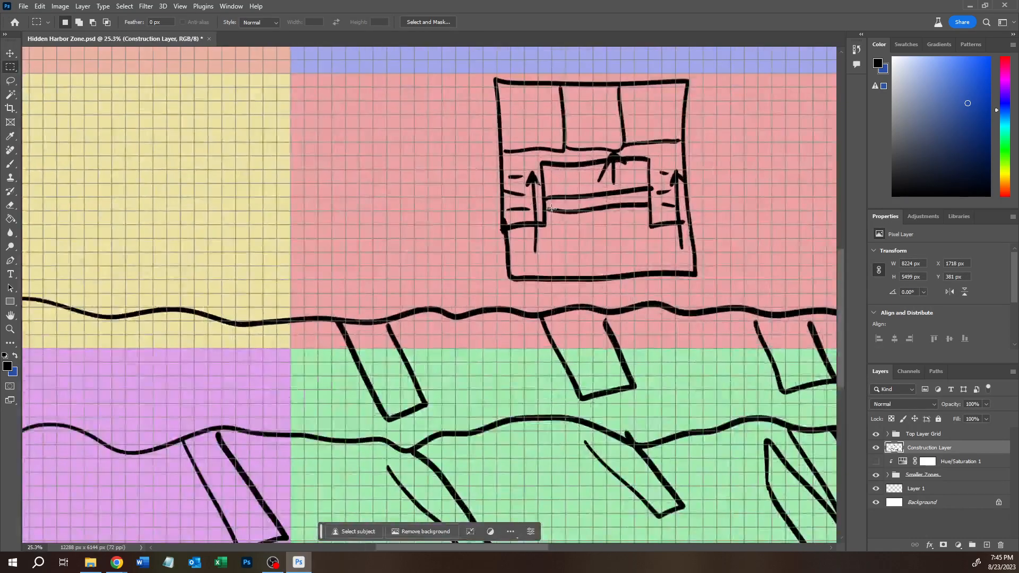
pyautogui.scroll(1, 552, 208)
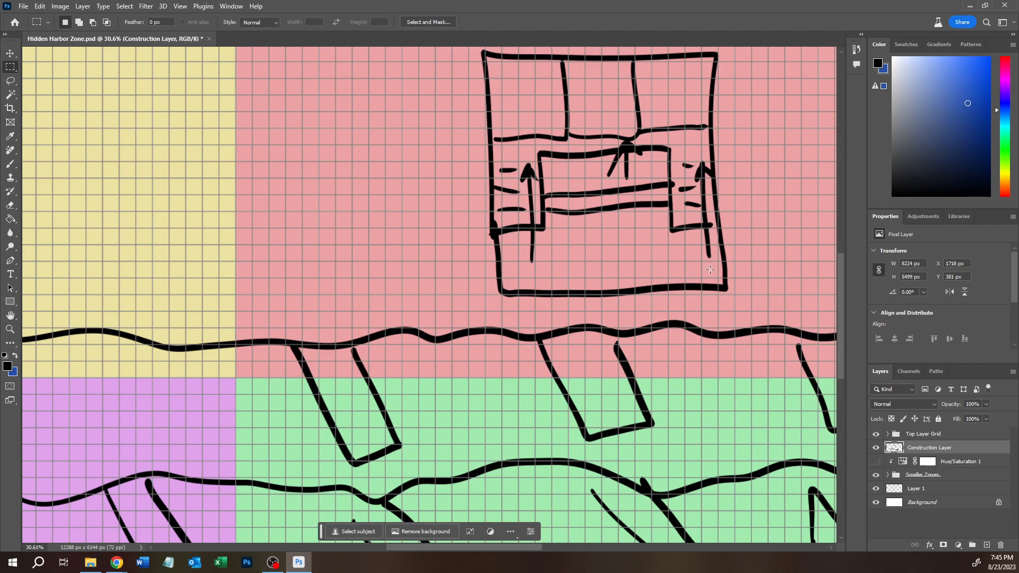
# Step: Undo the narrowing of the square sketch and restore its selection
pyautogui.click(10, 55)
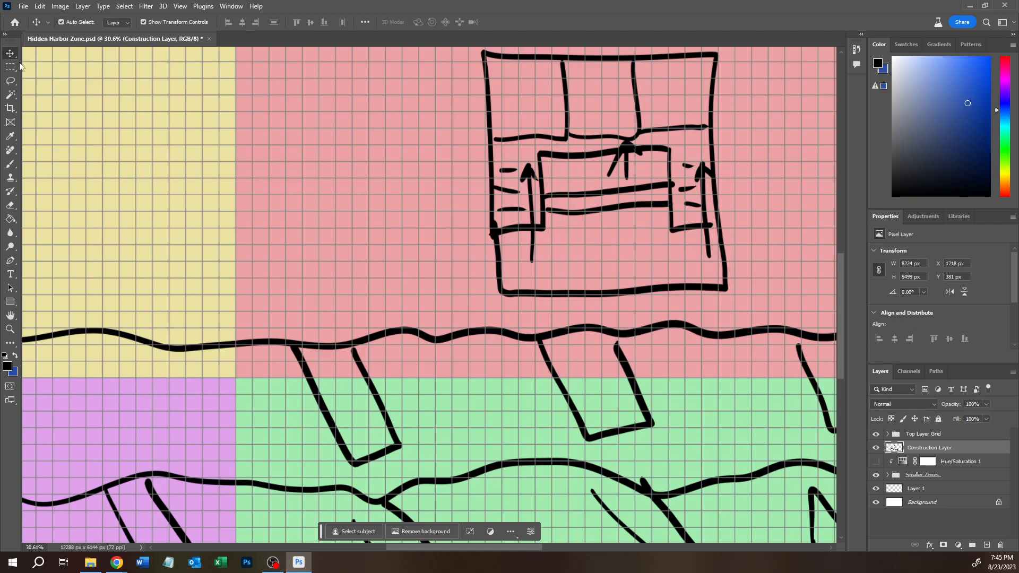
pyautogui.click(11, 68)
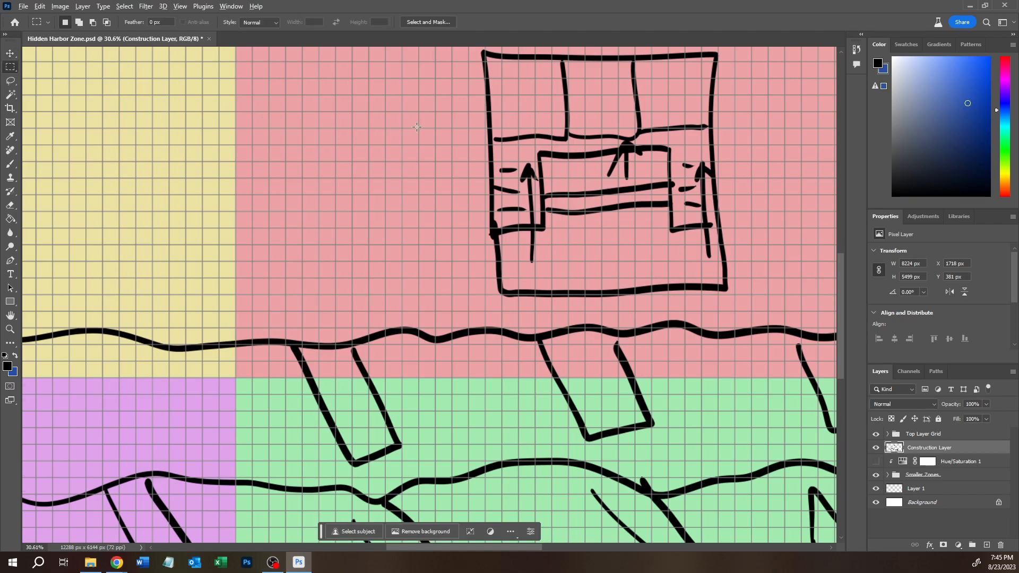
pyautogui.scroll(-1, 417, 130)
pyautogui.hotkey('ctrl', 'z')
pyautogui.hotkey('ctrl', 'z')
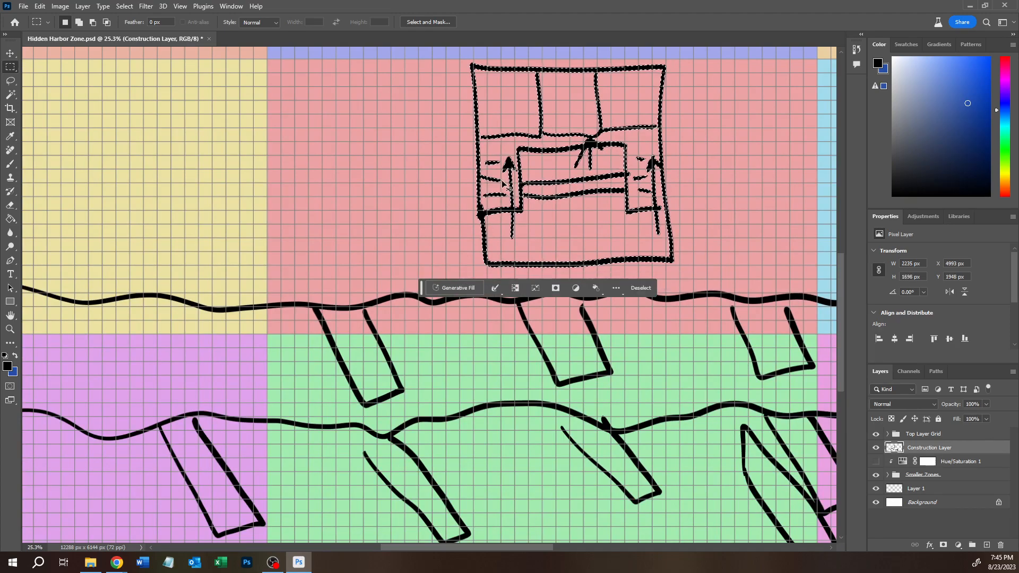
# Step: Narrow the selected square sketch to 83.53% width, recentre it in the red zone and clear the selection
pyautogui.click(11, 53)
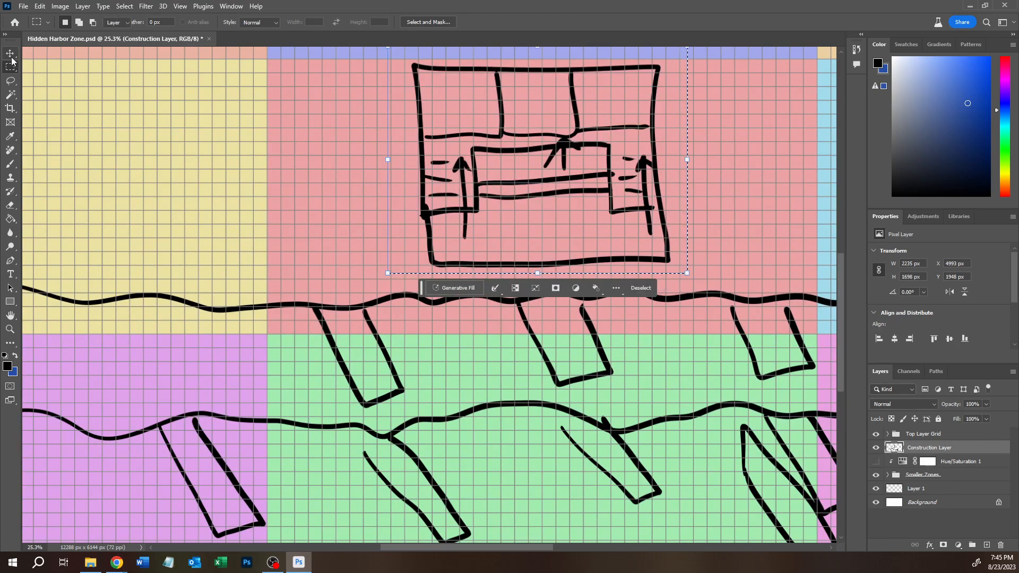
pyautogui.moveTo(388, 159); pyautogui.dragTo(424, 161)
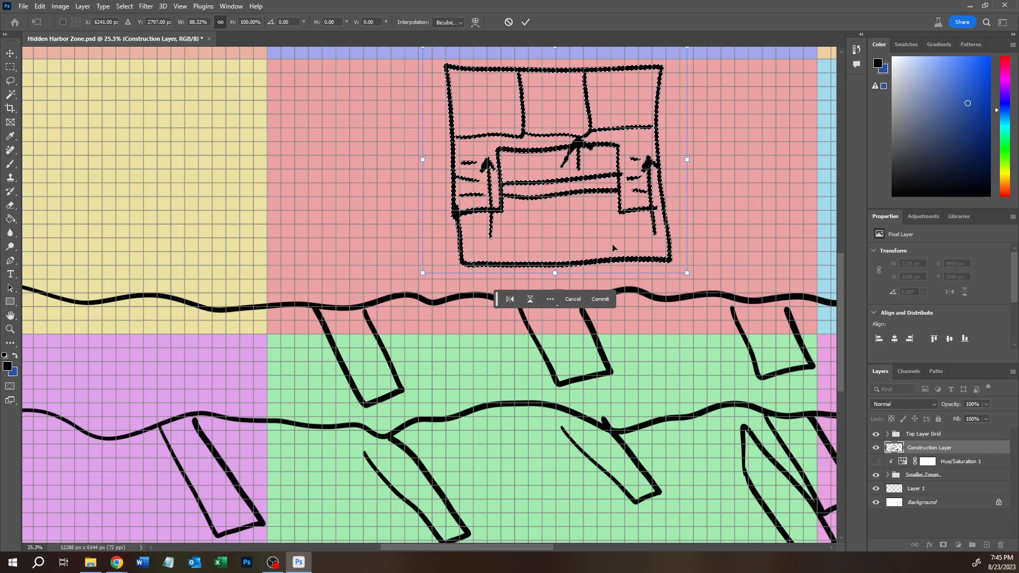
pyautogui.moveTo(424, 159); pyautogui.dragTo(438, 159)
pyautogui.moveTo(566, 177); pyautogui.dragTo(548, 176)
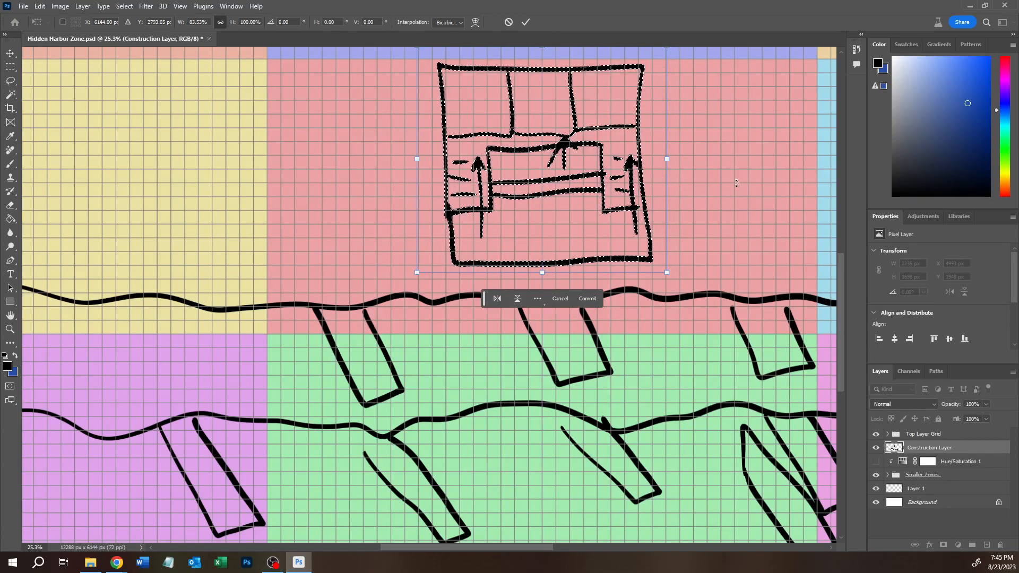
pyautogui.press('Return')
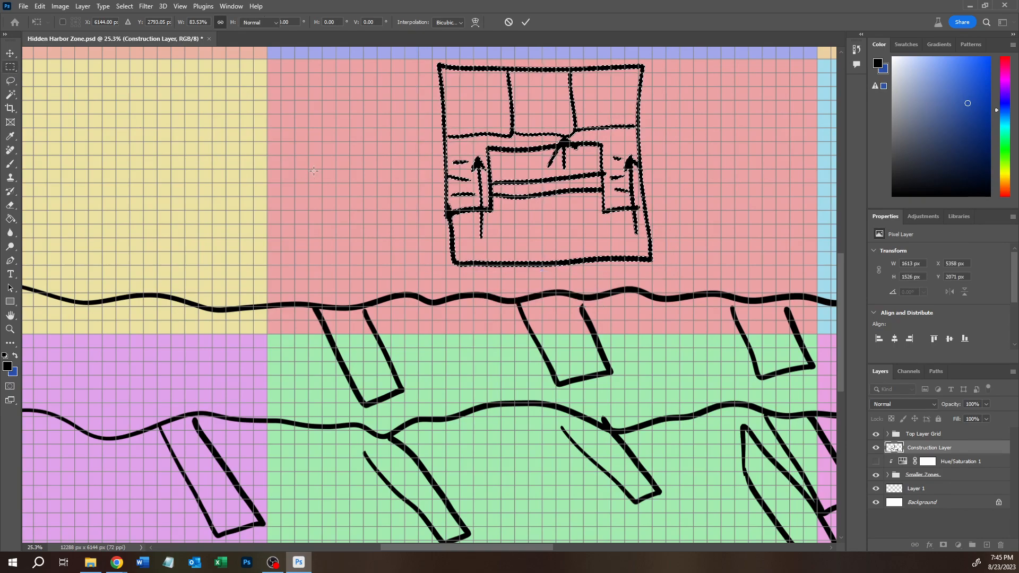
pyautogui.press('m')
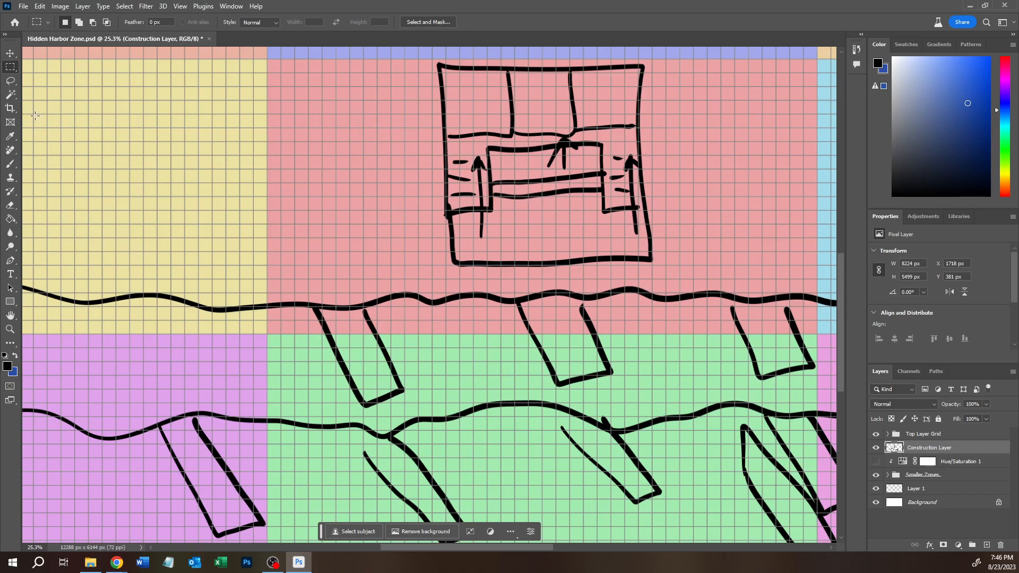
# Step: Erase the stairways, arrows, compartments and inner lines from the square sketch, leaving only its outer outline
pyautogui.click(10, 206)
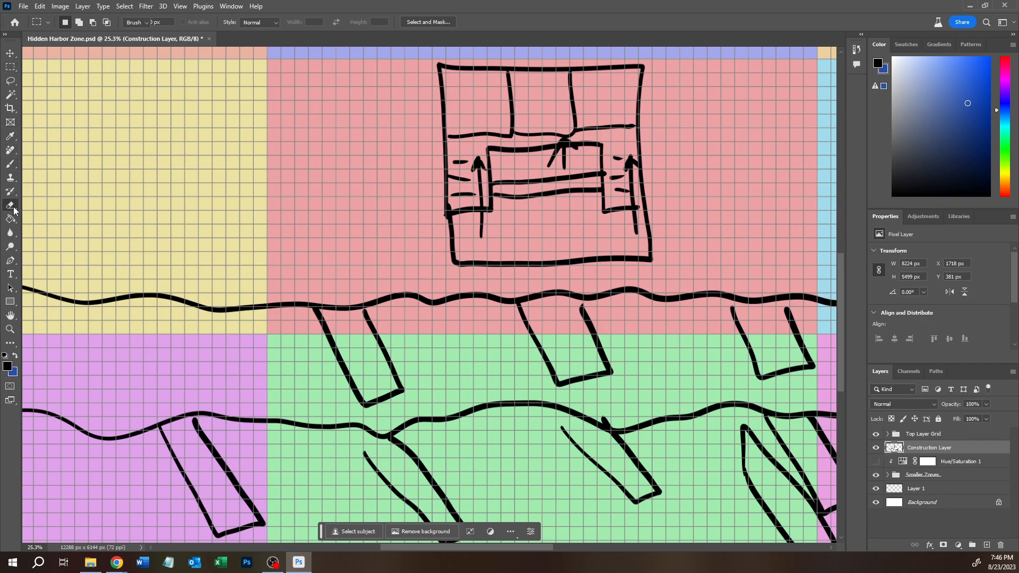
pyautogui.moveTo(481, 238)
pyautogui.mouseDown()
pyautogui.moveTo(499, 225)
pyautogui.moveTo(470, 225)
pyautogui.moveTo(464, 206)
pyautogui.moveTo(468, 159)
pyautogui.moveTo(478, 218)
pyautogui.moveTo(479, 130)
pyautogui.moveTo(486, 208)
pyautogui.moveTo(481, 163)
pyautogui.moveTo(601, 154)
pyautogui.moveTo(601, 182)
pyautogui.moveTo(495, 181)
pyautogui.moveTo(562, 188)
pyautogui.moveTo(509, 196)
pyautogui.moveTo(544, 171)
pyautogui.moveTo(597, 170)
pyautogui.moveTo(599, 200)
pyautogui.moveTo(611, 161)
pyautogui.moveTo(614, 215)
pyautogui.moveTo(613, 142)
pyautogui.moveTo(628, 231)
pyautogui.moveTo(624, 161)
pyautogui.moveTo(628, 206)
pyautogui.moveTo(587, 200)
pyautogui.mouseUp()
pyautogui.moveTo(462, 159); pyautogui.dragTo(464, 181)
pyautogui.moveTo(556, 164); pyautogui.dragTo(566, 172)
pyautogui.moveTo(475, 134)
pyautogui.mouseDown()
pyautogui.moveTo(460, 130)
pyautogui.moveTo(623, 125)
pyautogui.moveTo(576, 106)
pyautogui.moveTo(573, 87)
pyautogui.moveTo(505, 86)
pyautogui.moveTo(510, 125)
pyautogui.moveTo(510, 83)
pyautogui.moveTo(496, 94)
pyautogui.mouseUp()
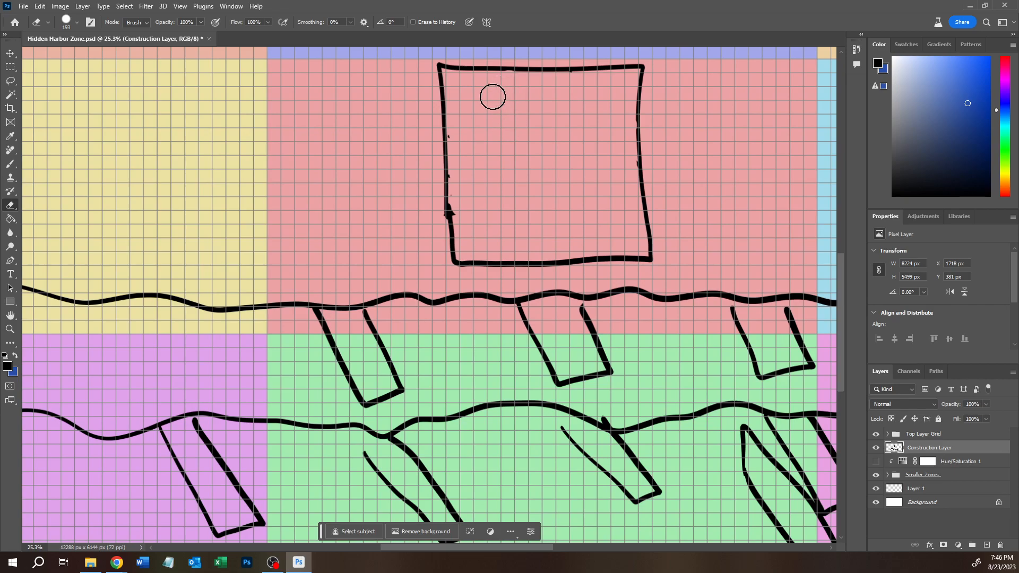
# Step: Check the square's interior width along its upper edge against the grid with a temporary marquee
pyautogui.click(10, 67)
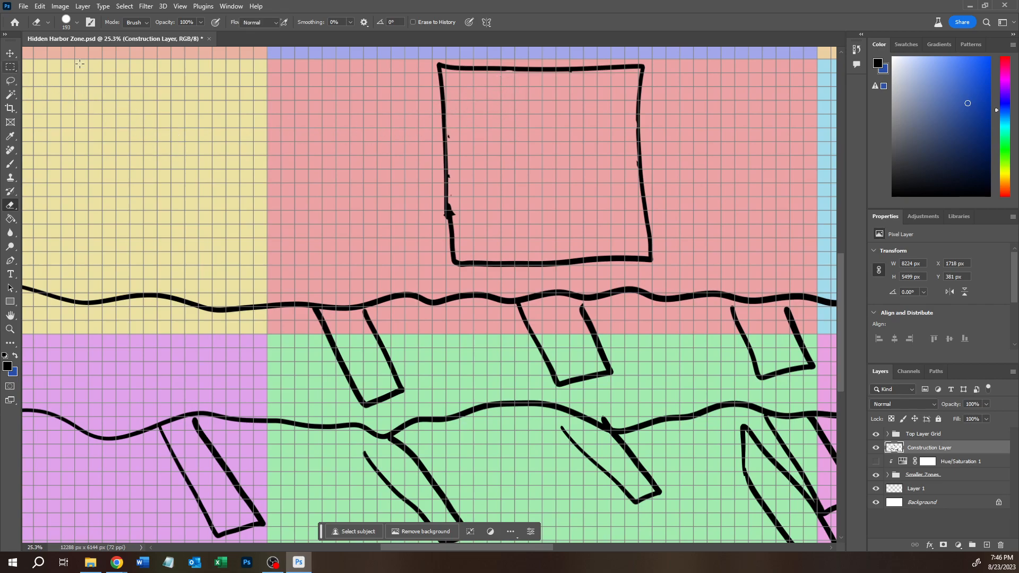
pyautogui.moveTo(450, 78); pyautogui.dragTo(626, 81)
pyautogui.click(601, 119)
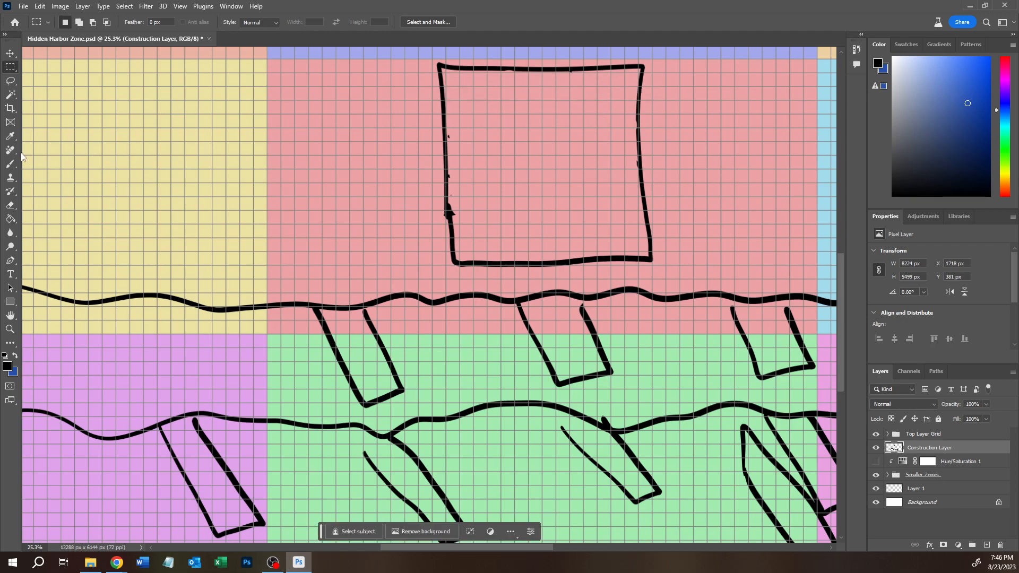
# Step: Reduce the brush to 40 px and draw two vertical dividers and a horizontal line forming three compartments in the square's upper part
pyautogui.click(10, 164)
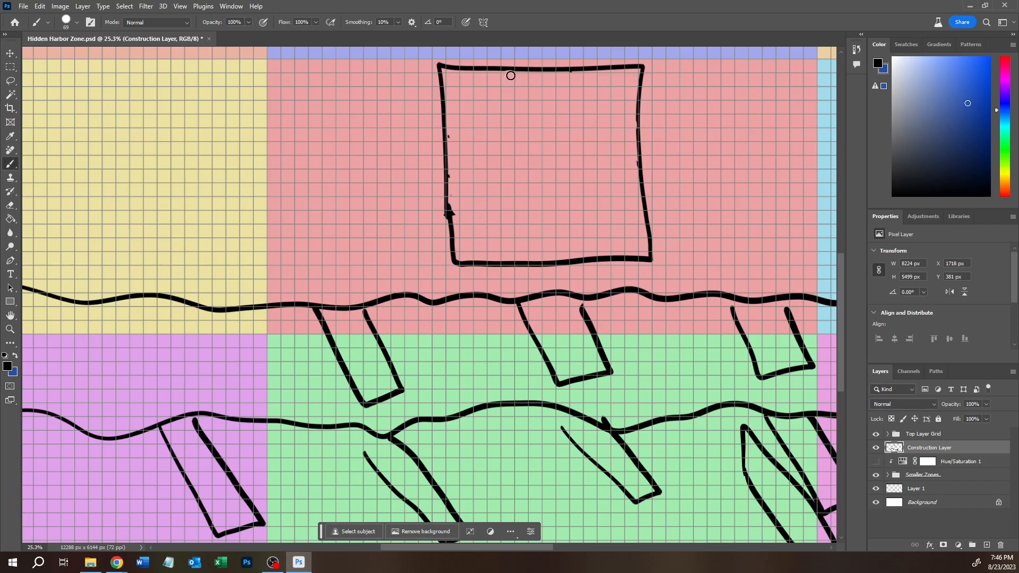
pyautogui.moveTo(512, 70); pyautogui.dragTo(514, 87)
pyautogui.hotkey('ctrl', 'z')
pyautogui.click(75, 23)
pyautogui.moveTo(75, 53); pyautogui.dragTo(73, 57)
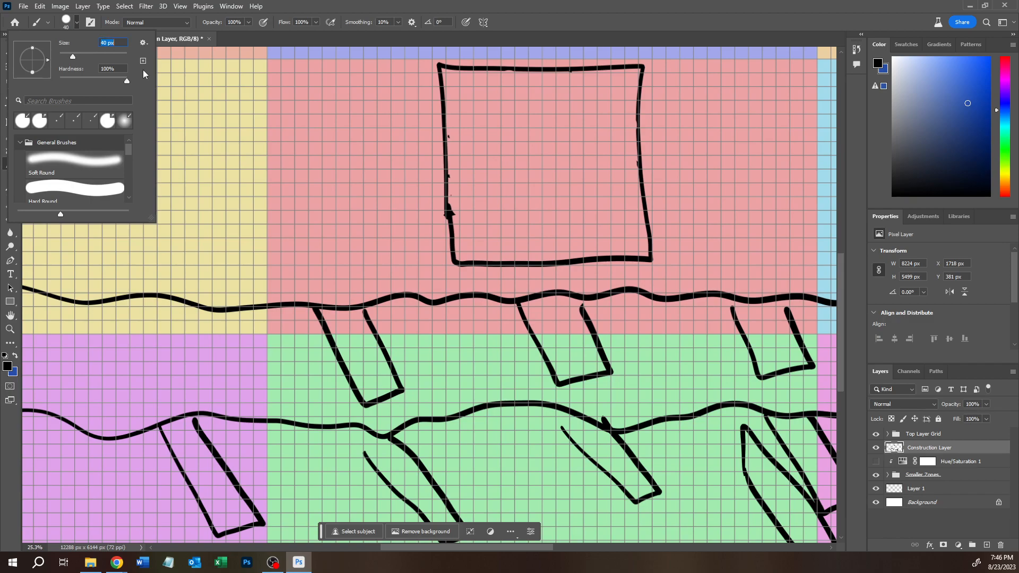
pyautogui.click(514, 71)
pyautogui.moveTo(513, 70); pyautogui.dragTo(515, 100)
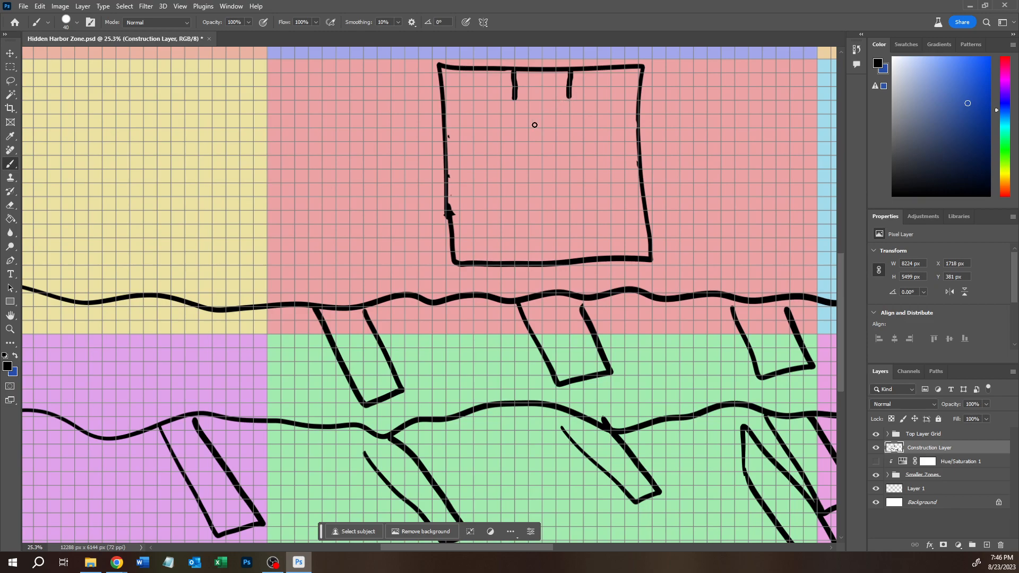
pyautogui.moveTo(516, 102)
pyautogui.mouseDown()
pyautogui.moveTo(515, 128)
pyautogui.moveTo(451, 128)
pyautogui.mouseUp()
pyautogui.moveTo(515, 129)
pyautogui.mouseDown()
pyautogui.moveTo(570, 129)
pyautogui.moveTo(570, 97)
pyautogui.moveTo(571, 128)
pyautogui.moveTo(634, 129)
pyautogui.mouseUp()
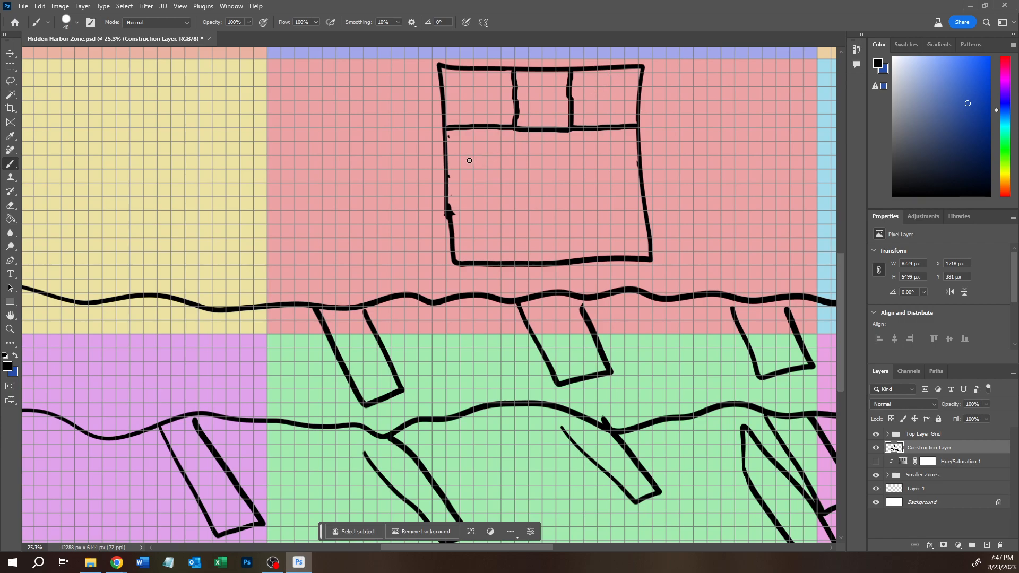
# Step: Draw a platform outline below the compartments: a horizontal line, a short line down each end, and an eastern connection to the square's side
pyautogui.moveTo(474, 155); pyautogui.dragTo(609, 156)
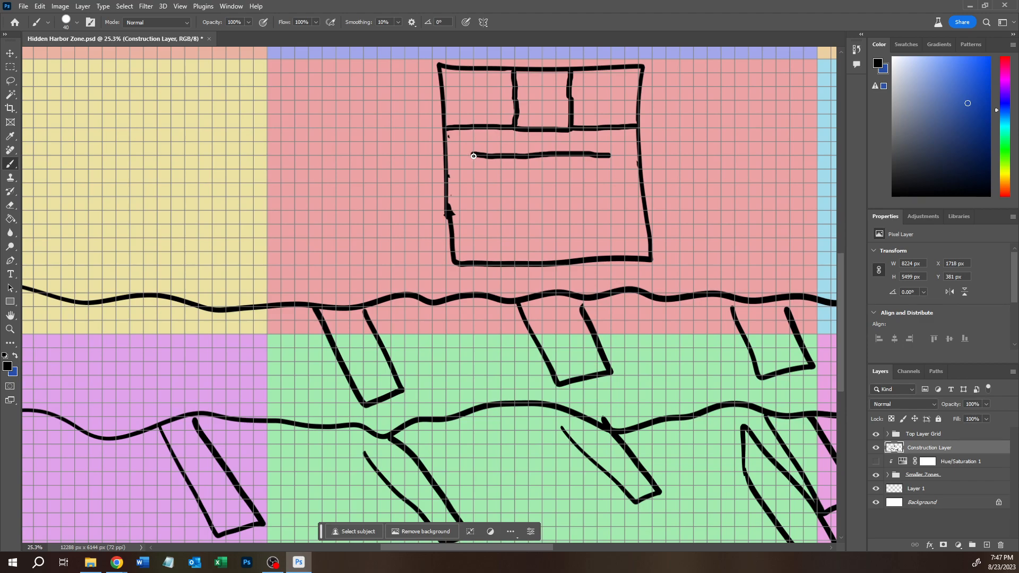
pyautogui.moveTo(473, 157); pyautogui.dragTo(474, 170)
pyautogui.moveTo(472, 195); pyautogui.dragTo(475, 184)
pyautogui.moveTo(610, 159); pyautogui.dragTo(606, 172)
pyautogui.hotkey('ctrl', 'z')
pyautogui.moveTo(611, 193)
pyautogui.mouseDown()
pyautogui.moveTo(611, 157)
pyautogui.moveTo(610, 196)
pyautogui.moveTo(641, 196)
pyautogui.mouseUp()
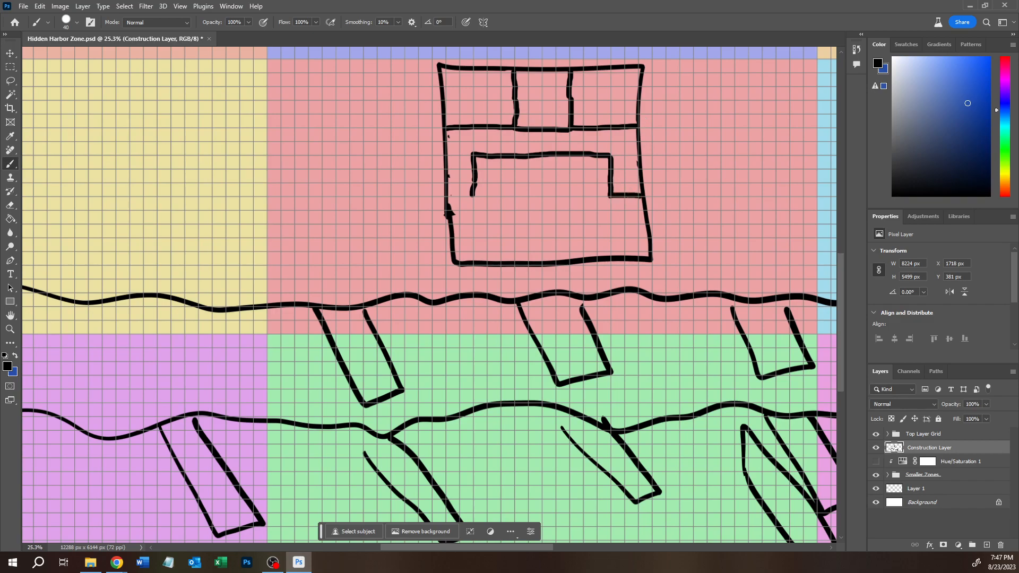
# Step: Erase the square outline's lower west side, its east side and its bottom line
pyautogui.click(12, 206)
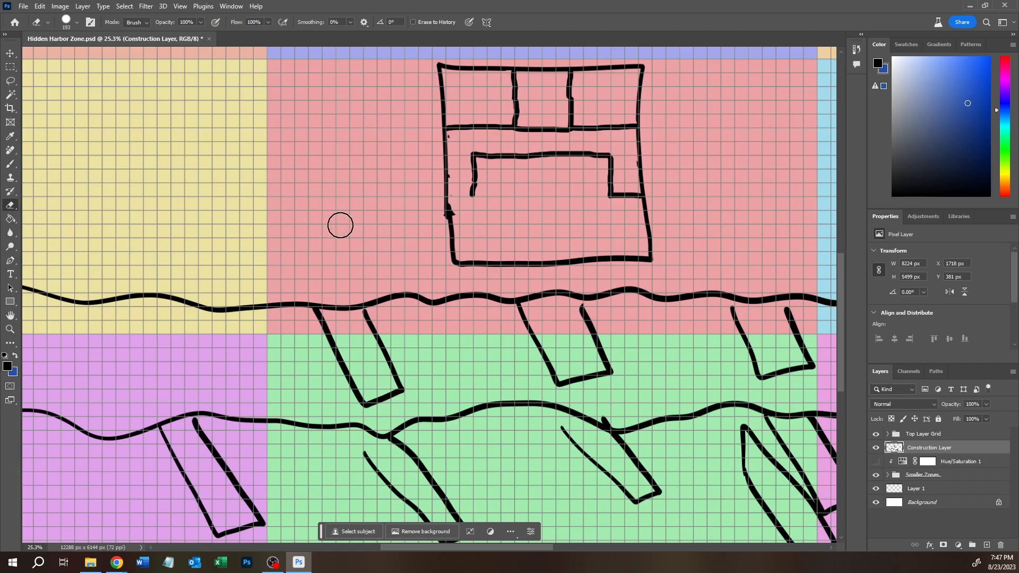
pyautogui.moveTo(442, 211); pyautogui.dragTo(442, 262)
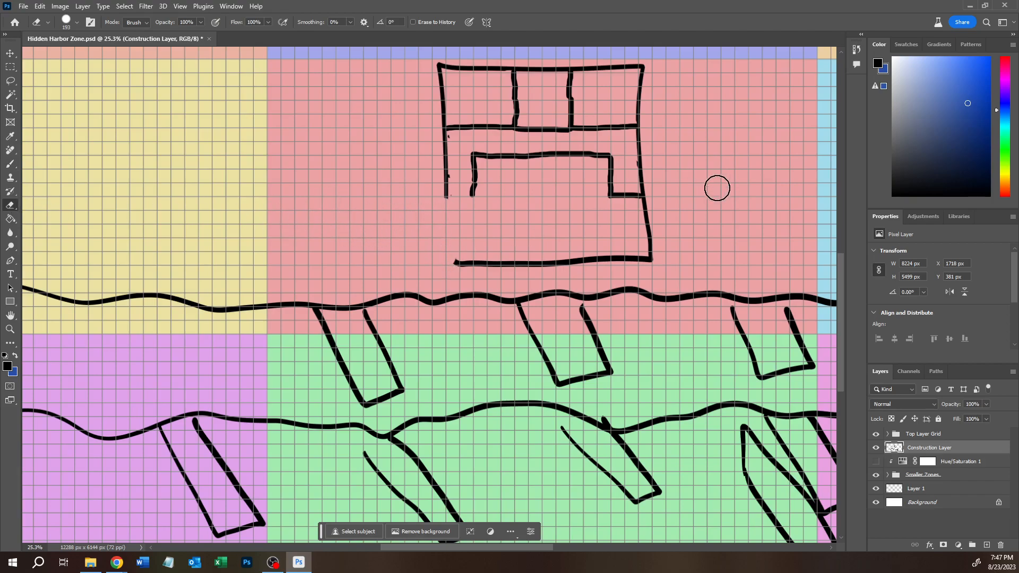
pyautogui.moveTo(660, 235); pyautogui.dragTo(643, 71)
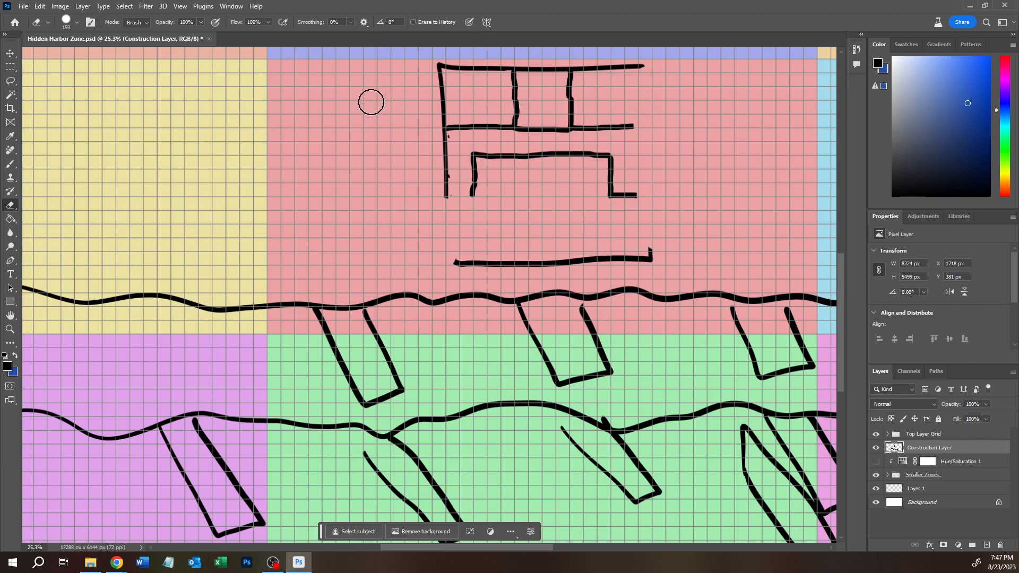
pyautogui.moveTo(450, 260); pyautogui.dragTo(661, 258)
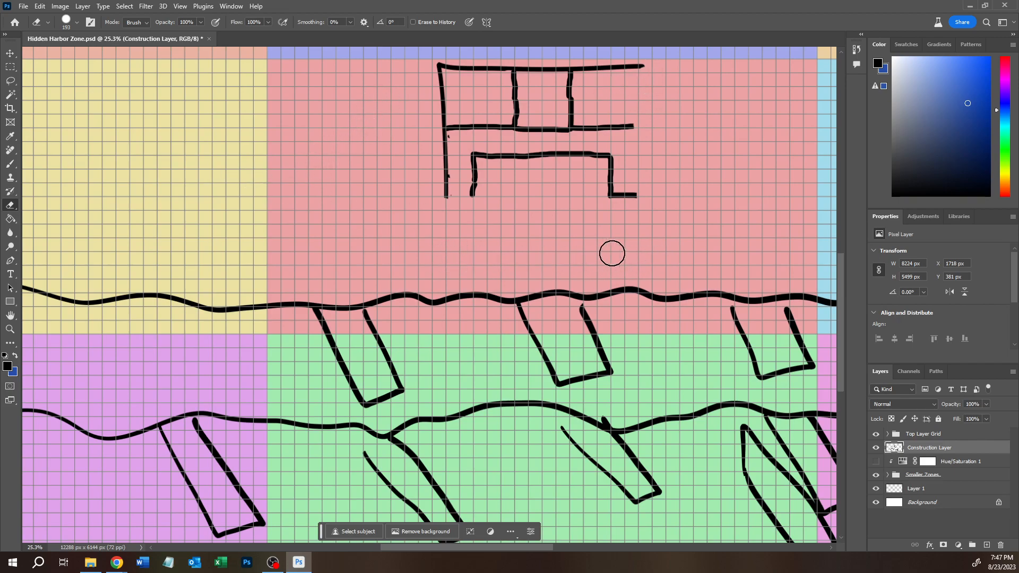
# Step: Undo the erasing of the square's bottom line and redraw the lower west side straight down to meet it
pyautogui.click(16, 162)
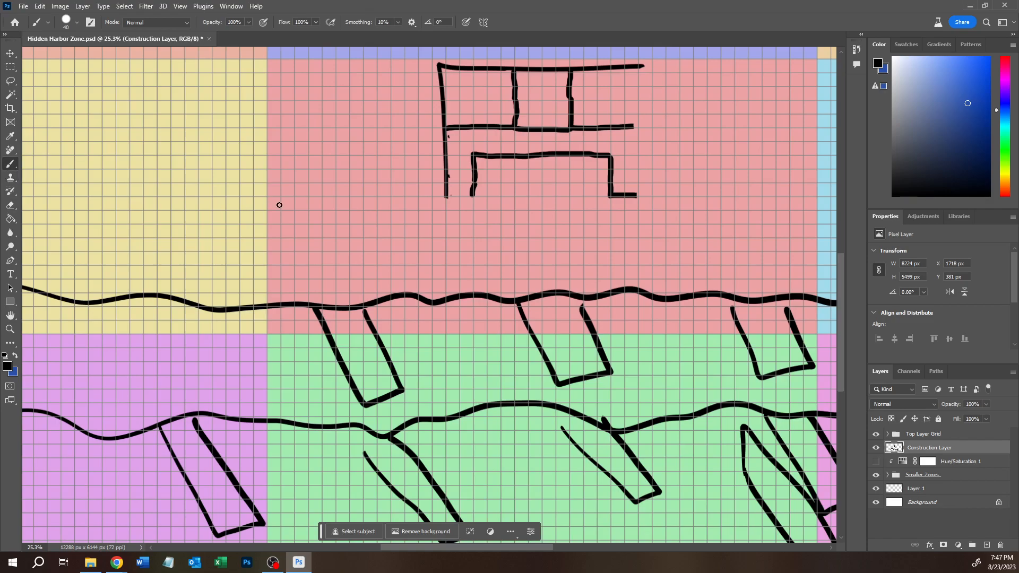
pyautogui.moveTo(446, 202); pyautogui.dragTo(445, 220)
pyautogui.hotkey('ctrl', 'z')
pyautogui.hotkey('ctrl', 'z')
pyautogui.moveTo(446, 264); pyautogui.dragTo(447, 200)
pyautogui.moveTo(445, 264); pyautogui.dragTo(470, 265)
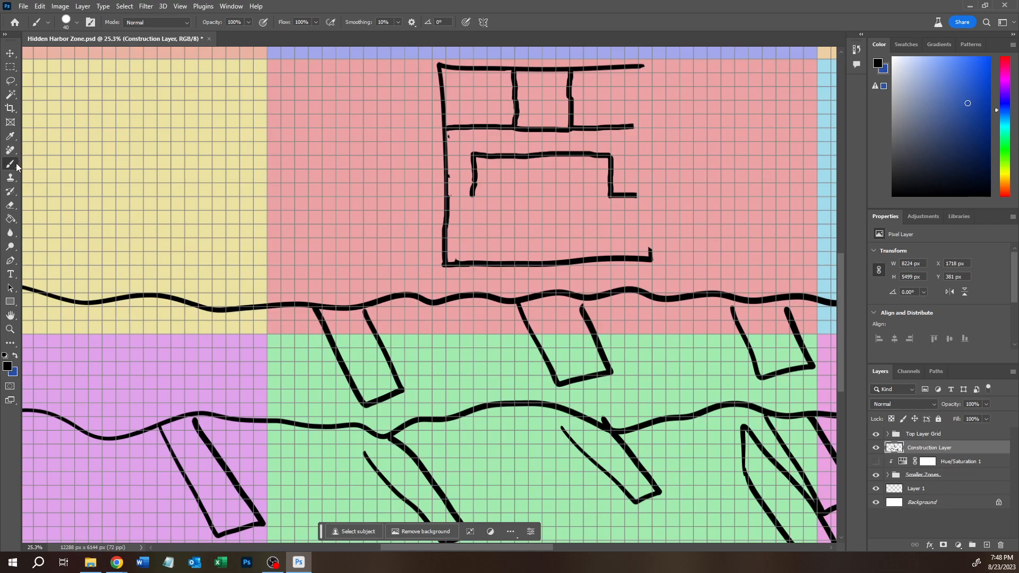
# Step: Erase the eastern half of the building's bottom line, redraw it straight, and close the east side up to the top line
pyautogui.click(10, 205)
pyautogui.moveTo(567, 257)
pyautogui.mouseDown()
pyautogui.moveTo(674, 257)
pyautogui.moveTo(564, 259)
pyautogui.mouseUp()
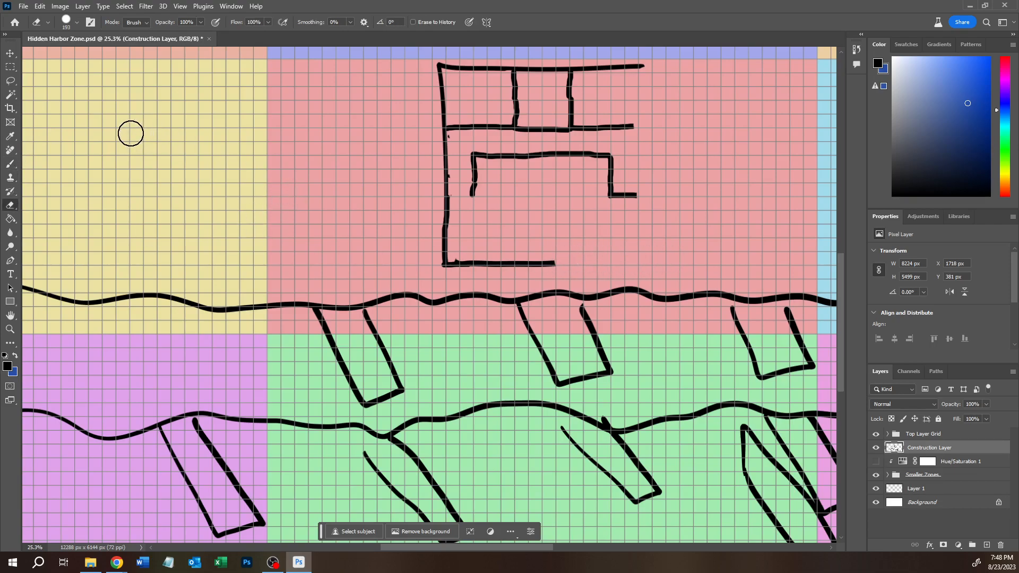
pyautogui.press('b')
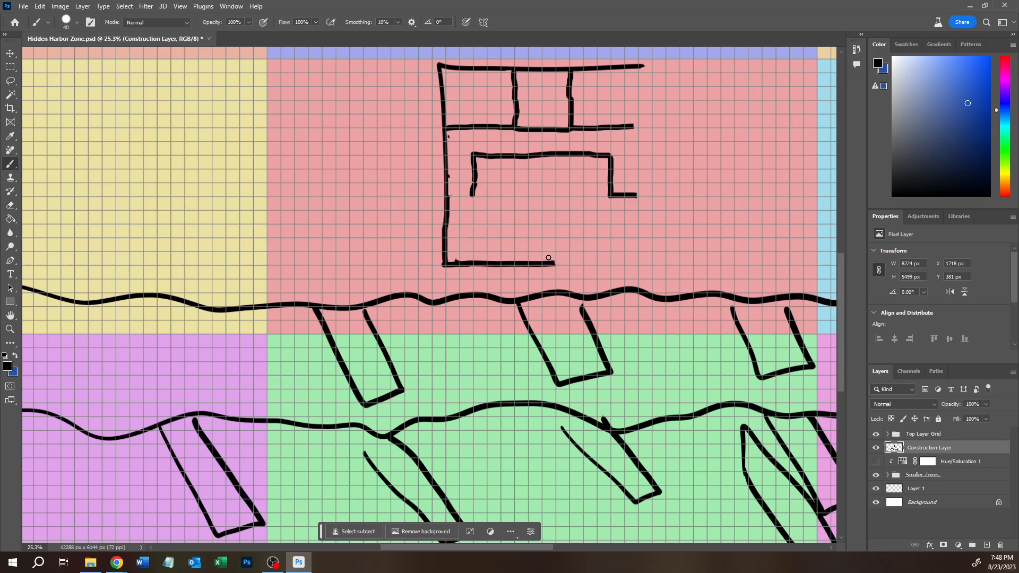
pyautogui.moveTo(552, 263); pyautogui.dragTo(627, 266)
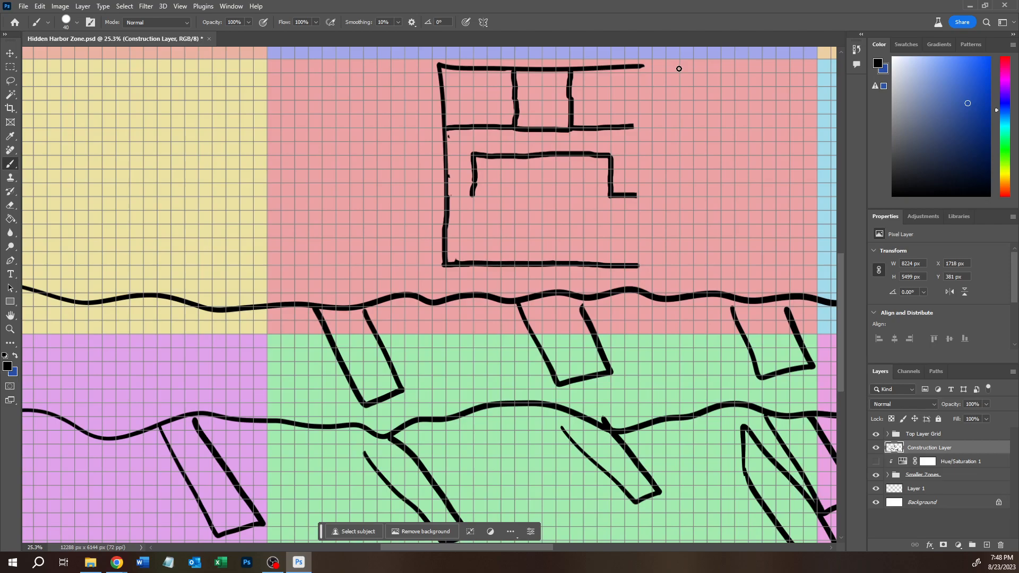
pyautogui.keyDown('shift'); pyautogui.click(640, 68); pyautogui.keyUp('shift')
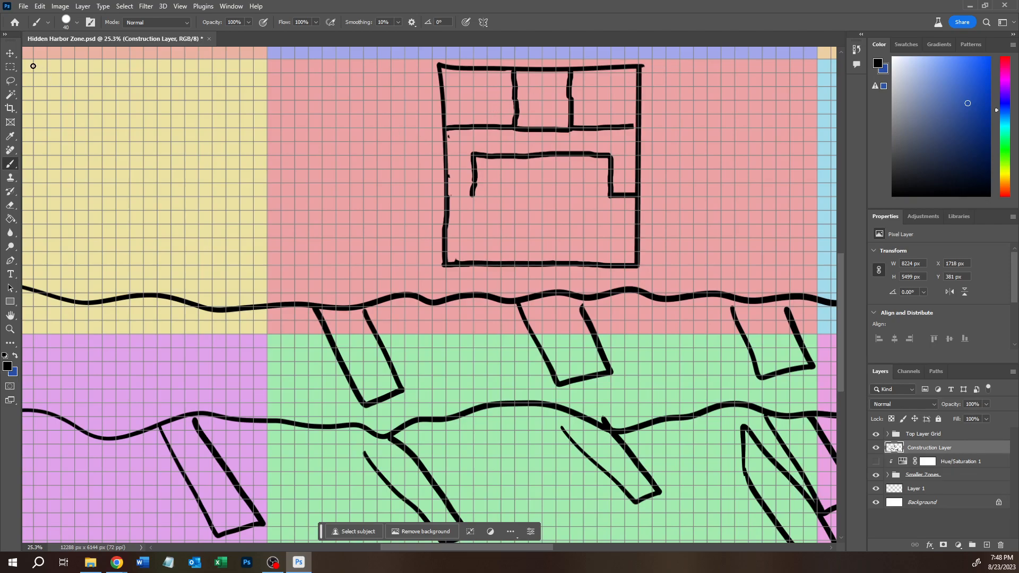
# Step: Connect the platform outline's west end to the building's side and draw a horizontal line across the platform between its short sides
pyautogui.click(10, 66)
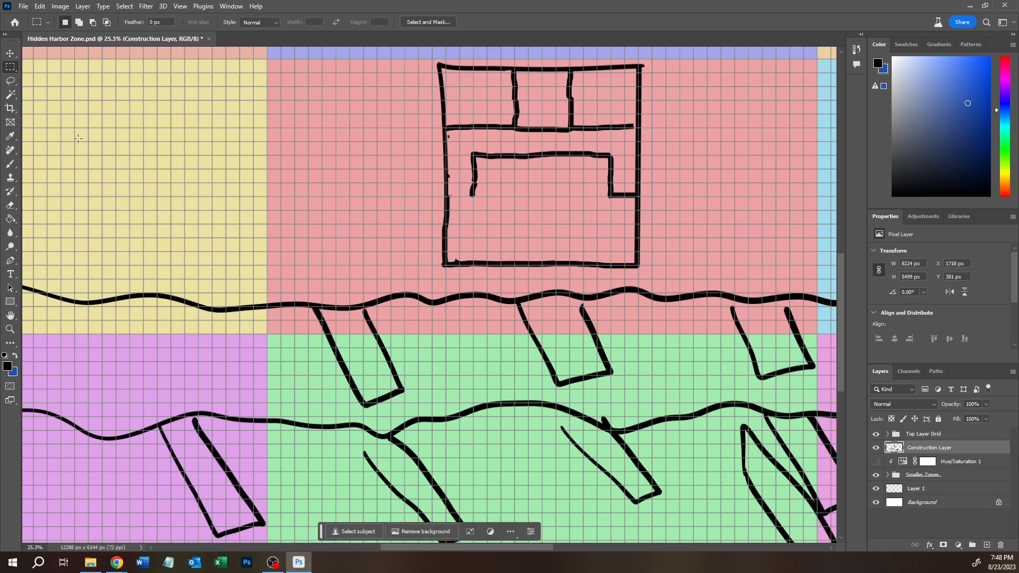
pyautogui.click(10, 164)
pyautogui.moveTo(474, 195); pyautogui.dragTo(464, 197)
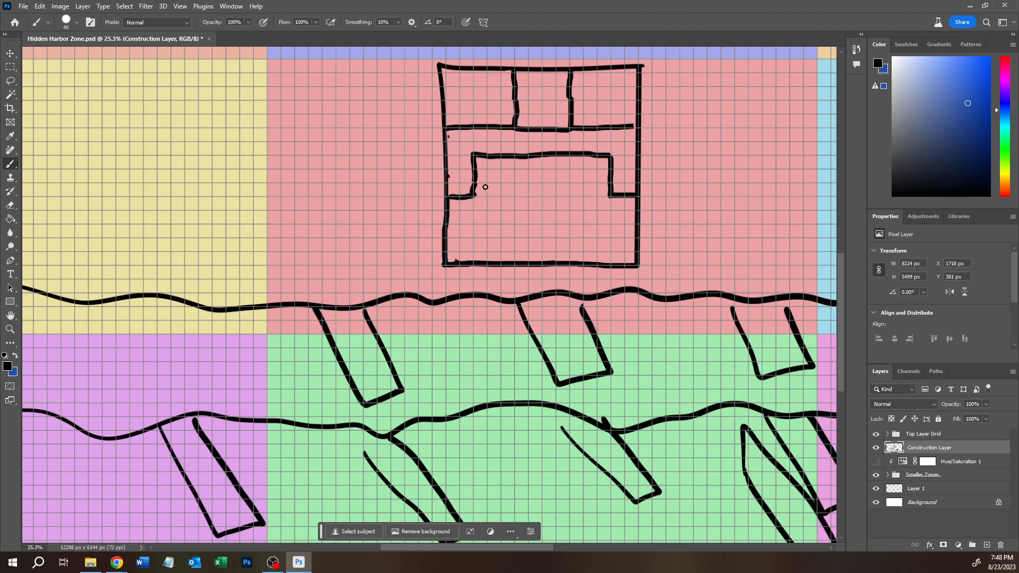
pyautogui.moveTo(477, 183); pyautogui.dragTo(607, 183)
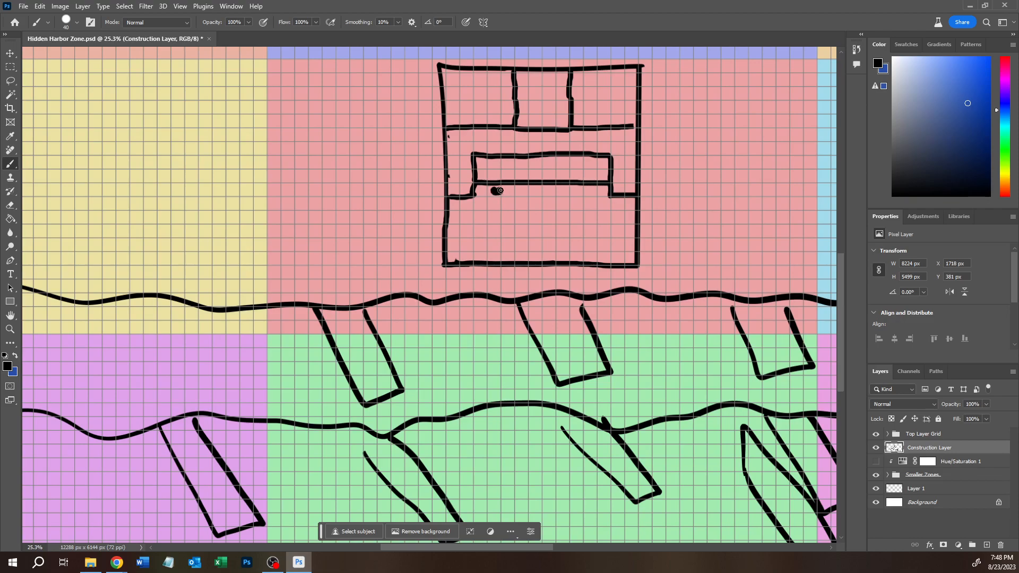
# Step: Paint a row of dots below the platform, larger dots across the lower room, and stacked stair dashes at both platform ends
pyautogui.click(521, 191)
pyautogui.click(546, 192)
pyautogui.click(573, 192)
pyautogui.moveTo(616, 240)
pyautogui.mouseDown()
pyautogui.moveTo(615, 249)
pyautogui.moveTo(591, 224)
pyautogui.mouseUp()
pyautogui.moveTo(518, 224)
pyautogui.mouseDown()
pyautogui.moveTo(488, 222)
pyautogui.moveTo(467, 246)
pyautogui.moveTo(457, 242)
pyautogui.mouseUp()
pyautogui.moveTo(448, 189); pyautogui.dragTo(466, 181)
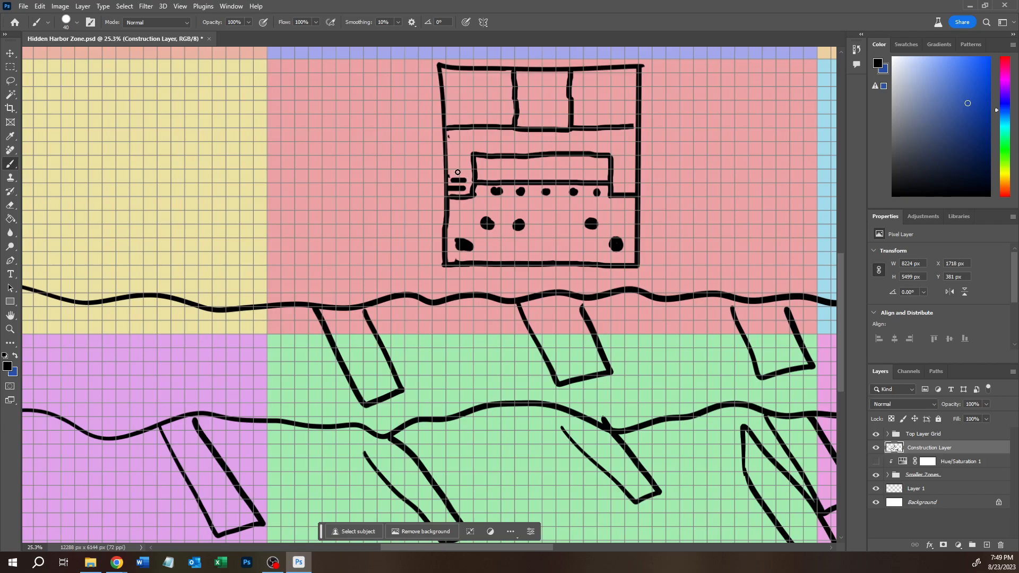
pyautogui.moveTo(618, 186); pyautogui.dragTo(625, 168)
# Step: Erase the lower wavy shoreline with its docks and the loop shapes beside them from the Construction Layer
pyautogui.press('v')
pyautogui.click(346, 187)
pyautogui.scroll(-1, 307, 205)
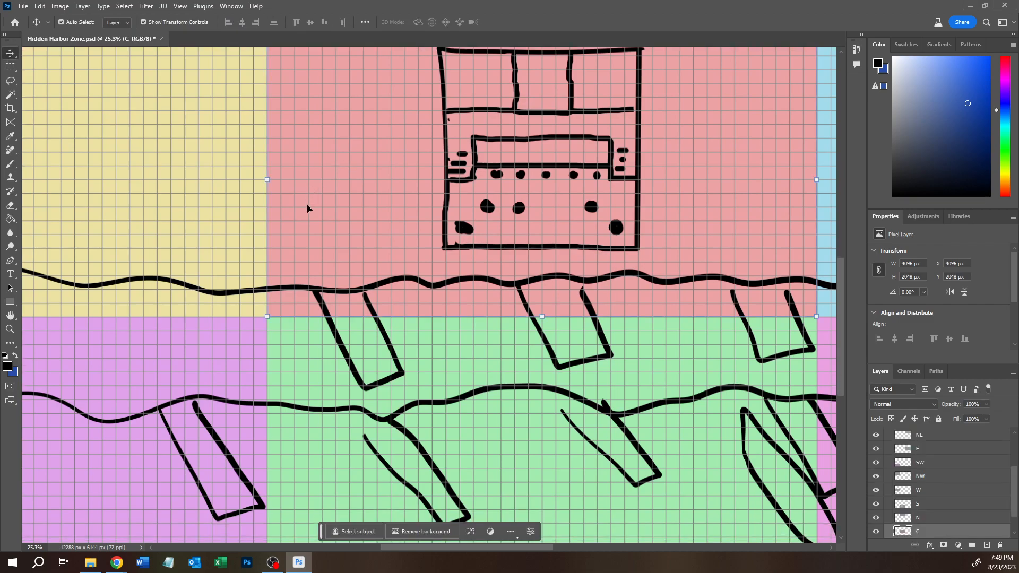
pyautogui.scroll(-5, 307, 205)
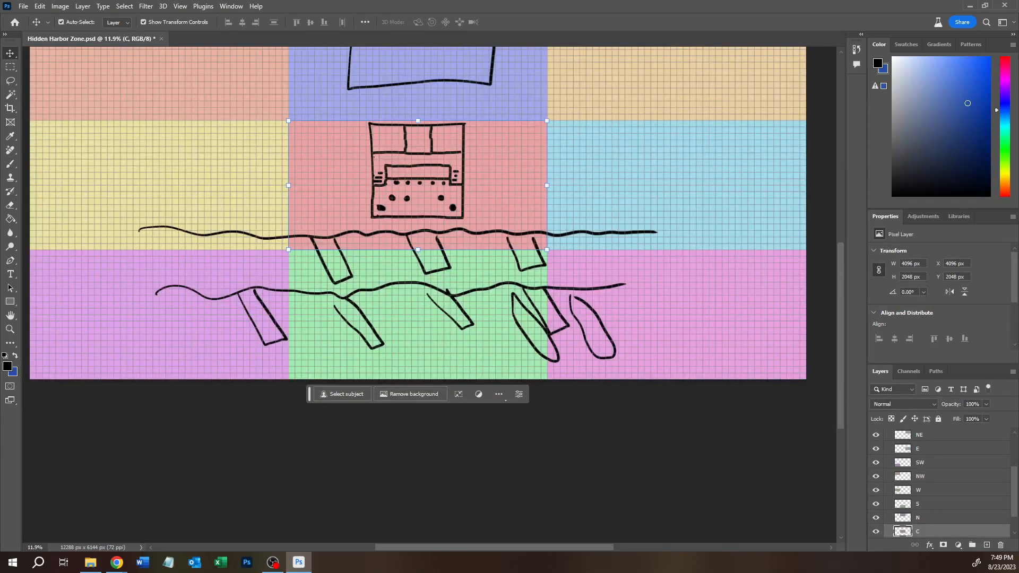
pyautogui.click(10, 205)
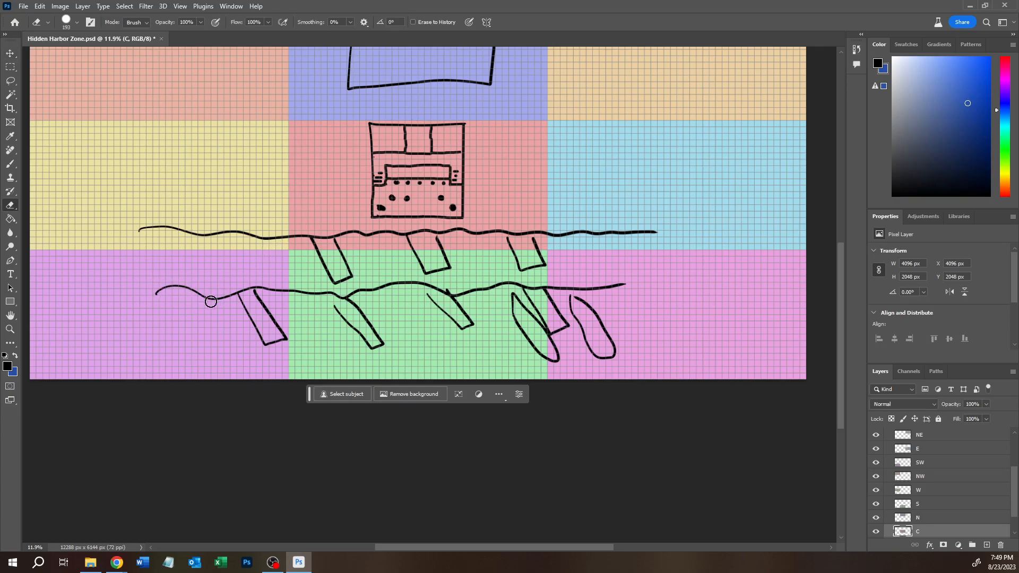
pyautogui.scroll(3, 944, 484)
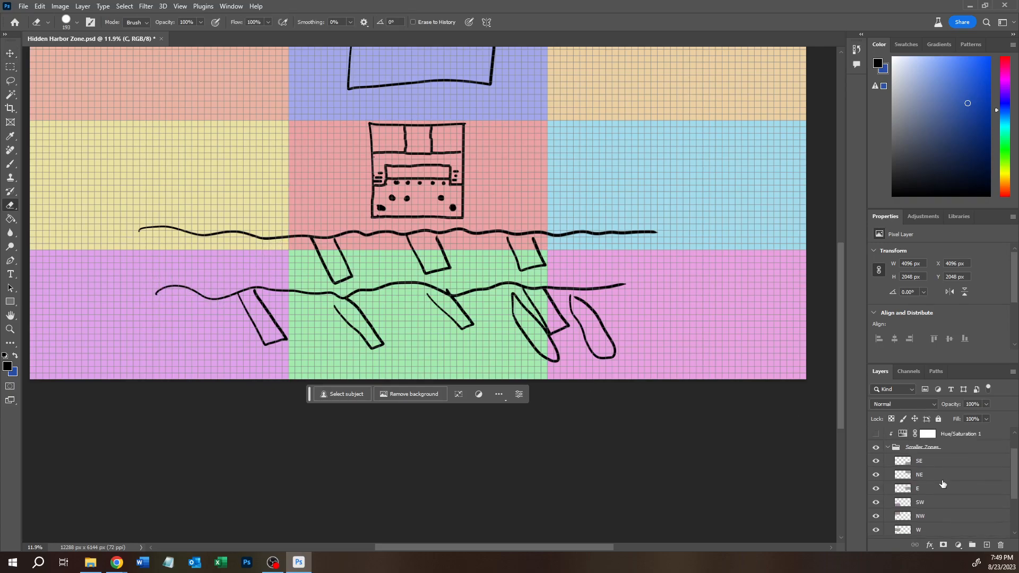
pyautogui.scroll(1, 937, 469)
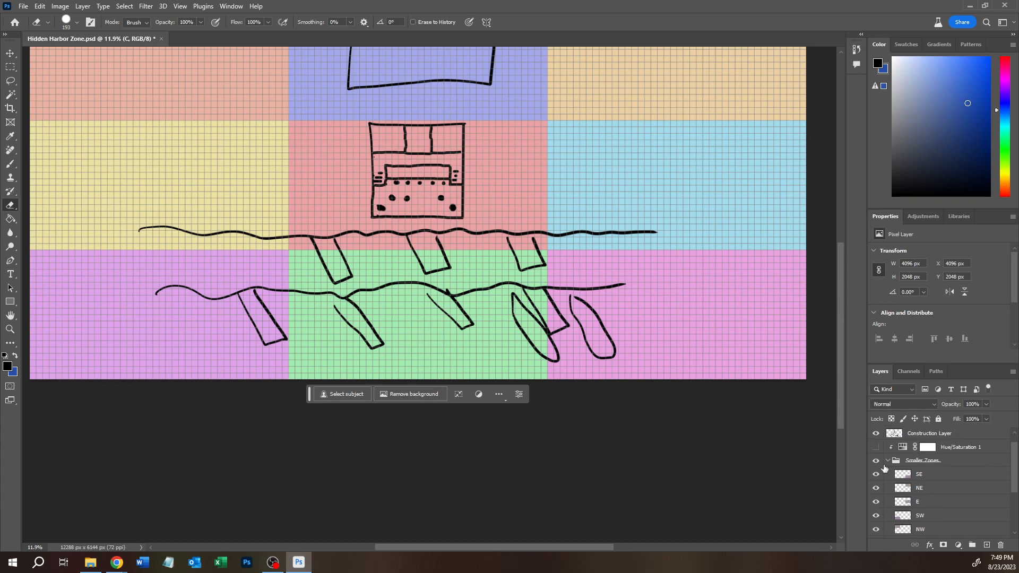
pyautogui.click(942, 434)
pyautogui.moveTo(160, 292)
pyautogui.mouseDown()
pyautogui.moveTo(300, 300)
pyautogui.moveTo(242, 333)
pyautogui.moveTo(233, 326)
pyautogui.moveTo(258, 319)
pyautogui.moveTo(272, 341)
pyautogui.moveTo(409, 325)
pyautogui.moveTo(341, 337)
pyautogui.moveTo(320, 296)
pyautogui.moveTo(296, 294)
pyautogui.moveTo(339, 319)
pyautogui.moveTo(361, 296)
pyautogui.moveTo(445, 290)
pyautogui.moveTo(353, 291)
pyautogui.moveTo(487, 314)
pyautogui.moveTo(413, 283)
pyautogui.moveTo(477, 296)
pyautogui.moveTo(303, 339)
pyautogui.moveTo(444, 330)
pyautogui.moveTo(488, 315)
pyautogui.moveTo(480, 348)
pyautogui.moveTo(604, 356)
pyautogui.moveTo(546, 334)
pyautogui.moveTo(527, 304)
pyautogui.moveTo(493, 296)
pyautogui.moveTo(596, 288)
pyautogui.moveTo(566, 310)
pyautogui.mouseUp()
pyautogui.moveTo(609, 307)
pyautogui.mouseDown()
pyautogui.moveTo(594, 317)
pyautogui.moveTo(464, 291)
pyautogui.moveTo(584, 292)
pyautogui.moveTo(539, 287)
pyautogui.mouseUp()
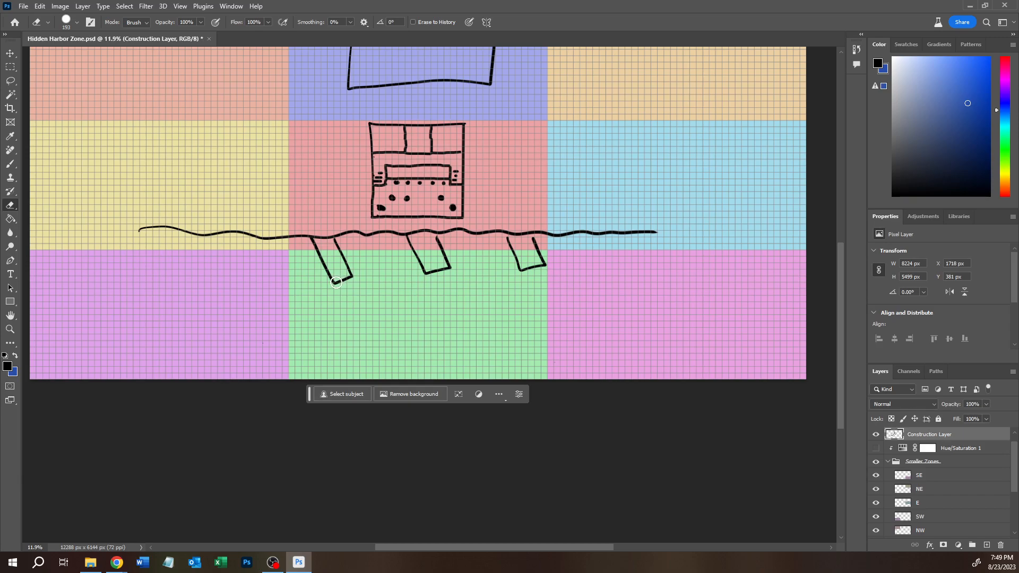
# Step: Select the remaining shoreline with its three docks, move it slightly down toward the green zone's edge, and clear the selection
pyautogui.click(12, 67)
pyautogui.moveTo(124, 224)
pyautogui.mouseDown()
pyautogui.moveTo(632, 255)
pyautogui.moveTo(671, 288)
pyautogui.mouseUp()
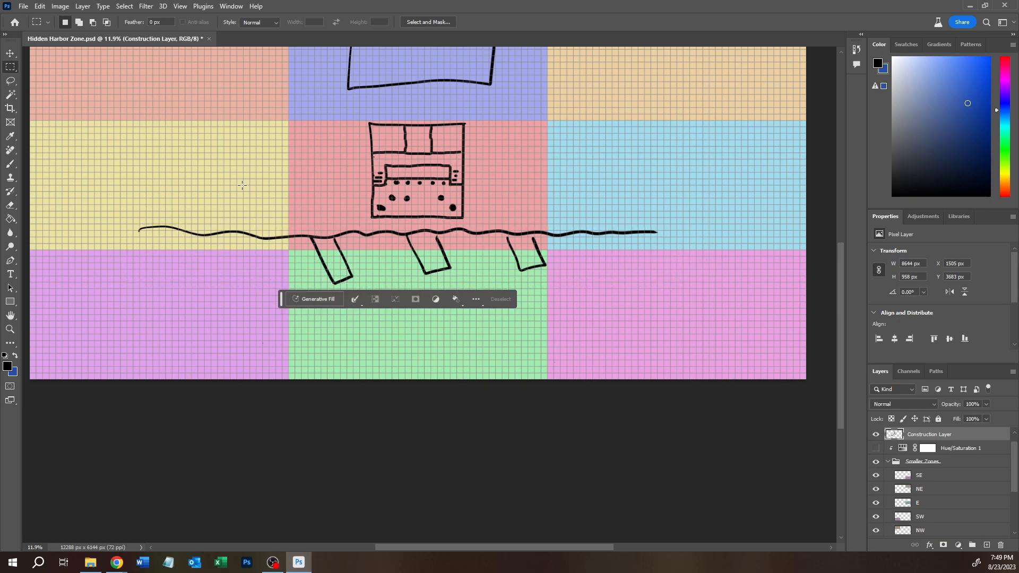
pyautogui.press('v')
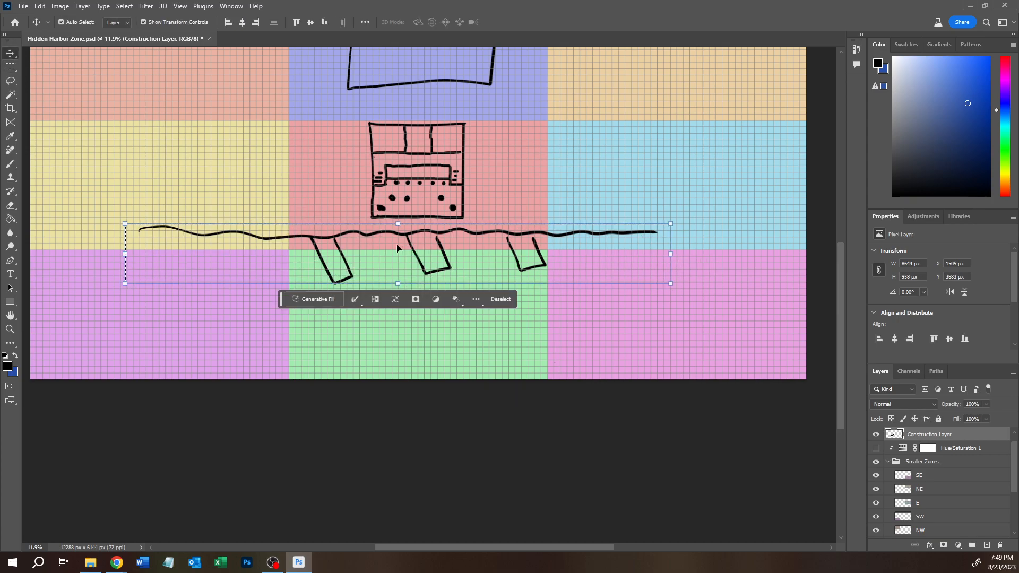
pyautogui.moveTo(409, 238); pyautogui.dragTo(413, 247)
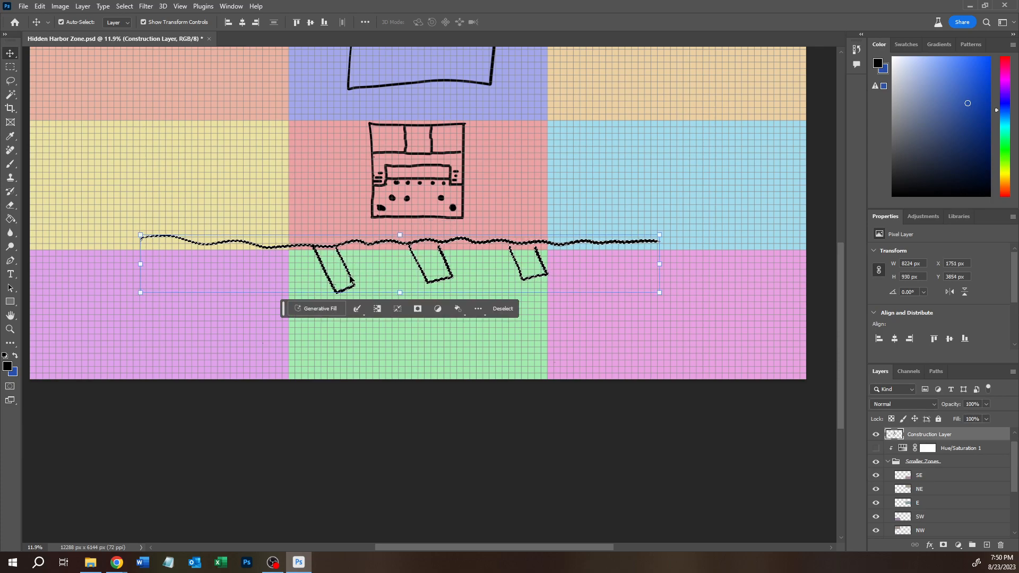
pyautogui.click(382, 334)
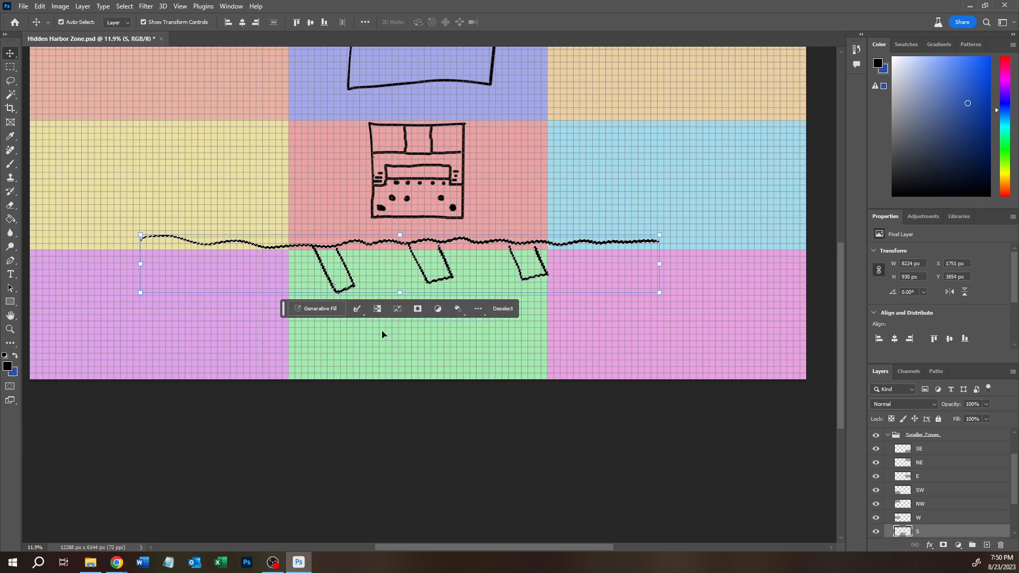
pyautogui.click(9, 69)
pyautogui.click(336, 278)
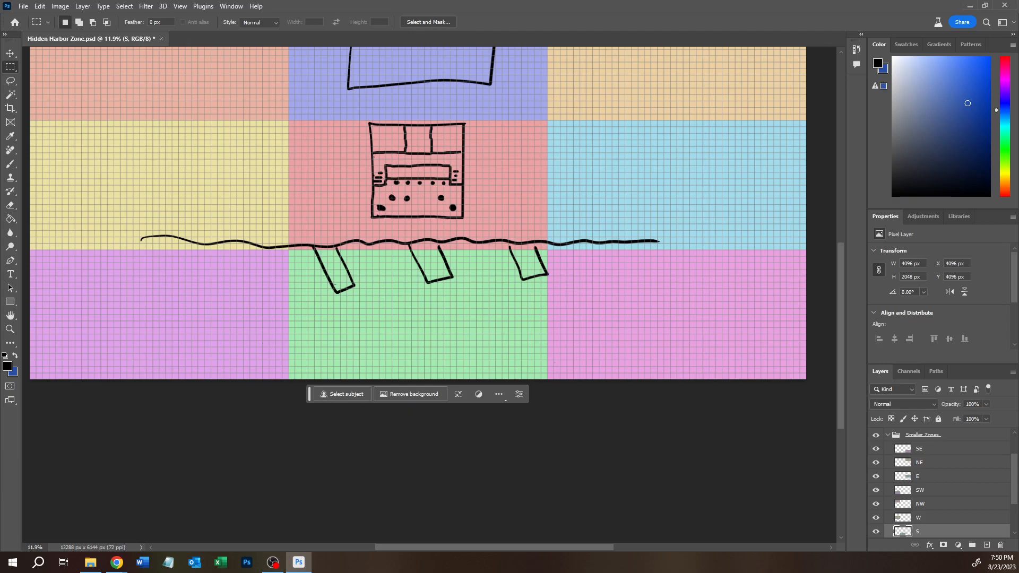
# Step: Erase the three slanted docks below the shoreline on the Construction Layer, keeping the wavy shoreline
pyautogui.click(10, 205)
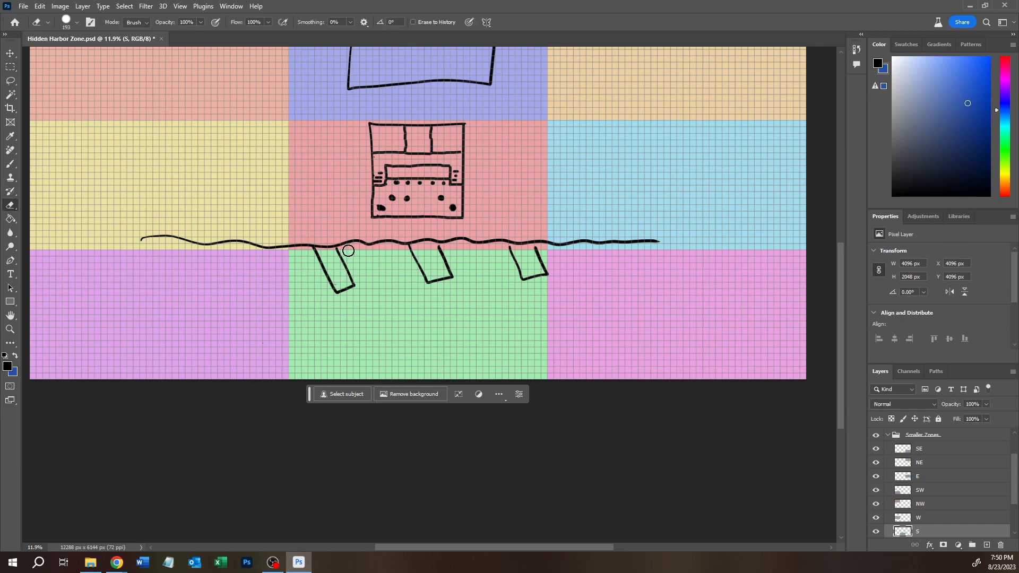
pyautogui.moveTo(341, 283); pyautogui.dragTo(367, 315)
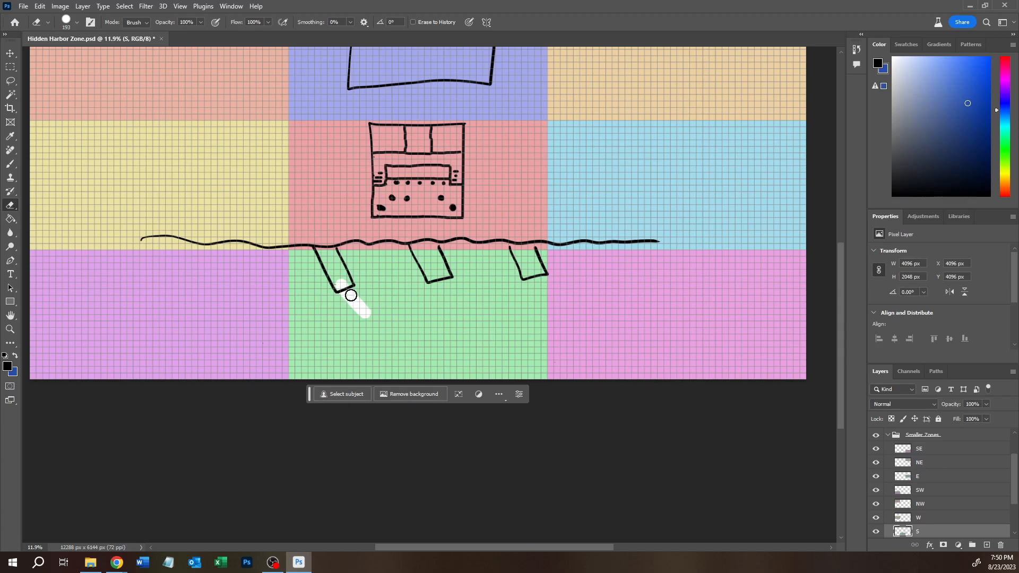
pyautogui.hotkey('ctrl', 'z')
pyautogui.scroll(2, 934, 455)
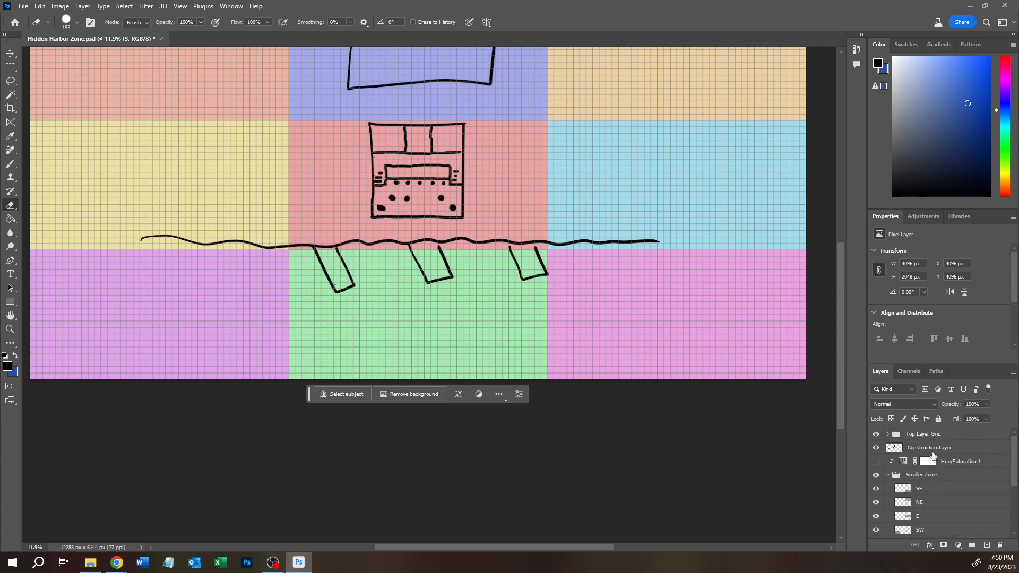
pyautogui.click(933, 451)
pyautogui.moveTo(341, 288)
pyautogui.mouseDown()
pyautogui.moveTo(362, 282)
pyautogui.moveTo(327, 274)
pyautogui.moveTo(359, 271)
pyautogui.moveTo(332, 269)
pyautogui.moveTo(362, 266)
pyautogui.moveTo(312, 253)
pyautogui.moveTo(449, 281)
pyautogui.moveTo(412, 277)
pyautogui.moveTo(459, 272)
pyautogui.moveTo(396, 267)
pyautogui.moveTo(463, 261)
pyautogui.moveTo(412, 250)
pyautogui.moveTo(468, 266)
pyautogui.moveTo(507, 251)
pyautogui.moveTo(517, 276)
pyautogui.moveTo(553, 272)
pyautogui.moveTo(521, 282)
pyautogui.moveTo(538, 268)
pyautogui.moveTo(537, 255)
pyautogui.moveTo(506, 249)
pyautogui.mouseUp()
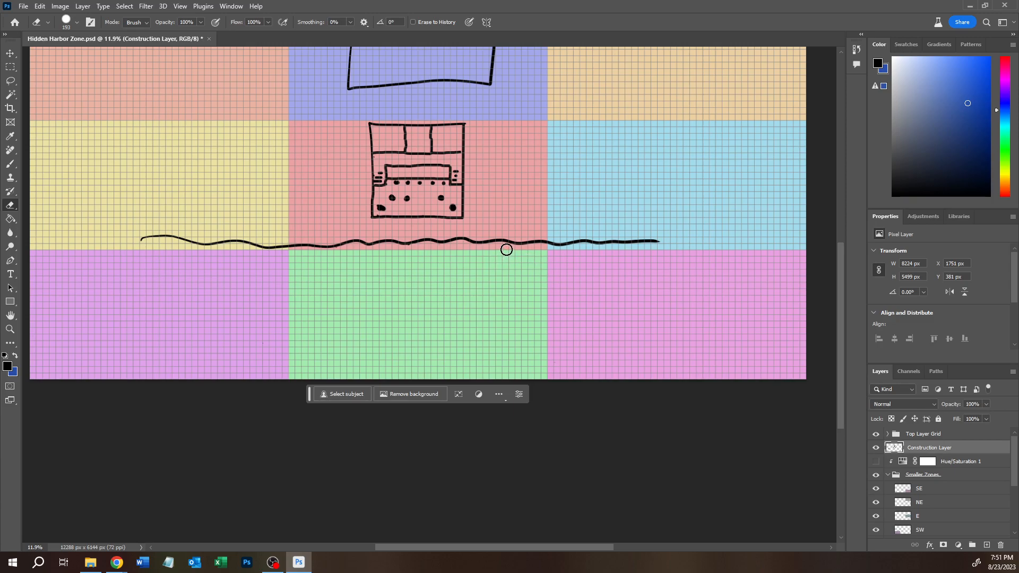
pyautogui.click(10, 164)
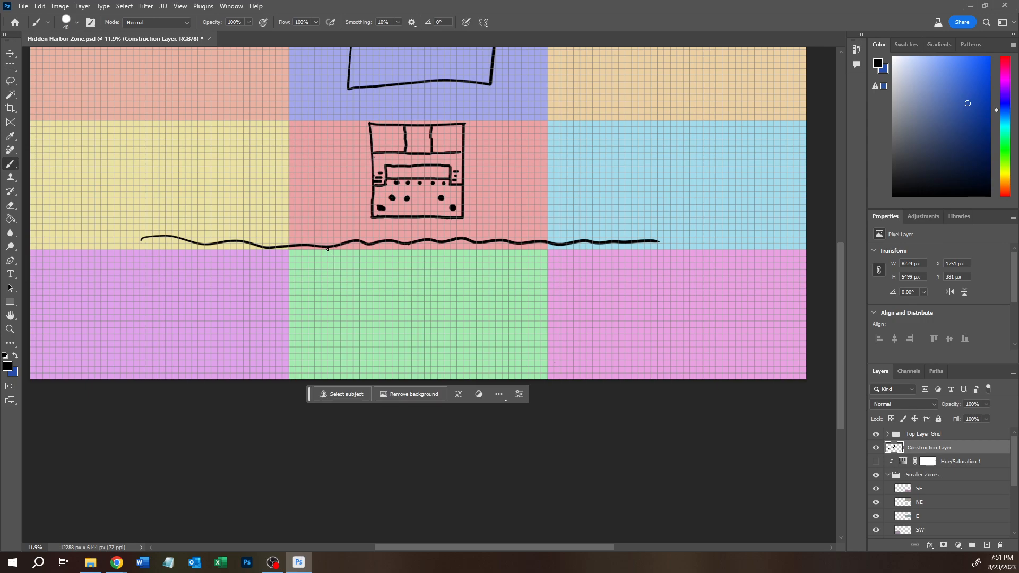
pyautogui.moveTo(327, 248)
pyautogui.mouseDown()
pyautogui.moveTo(375, 248)
pyautogui.moveTo(328, 307)
pyautogui.mouseUp()
pyautogui.hotkey('ctrl', 'z')
pyautogui.hotkey('ctrl', 'z')
pyautogui.moveTo(327, 249); pyautogui.dragTo(326, 307)
pyautogui.hotkey('ctrl', 'z')
# Step: Add a layer beneath the Construction Layer and draw a narrow vertical dock, about 262 by 1427 px, down from the shoreline
pyautogui.click(986, 545)
pyautogui.moveTo(903, 446); pyautogui.dragTo(903, 467)
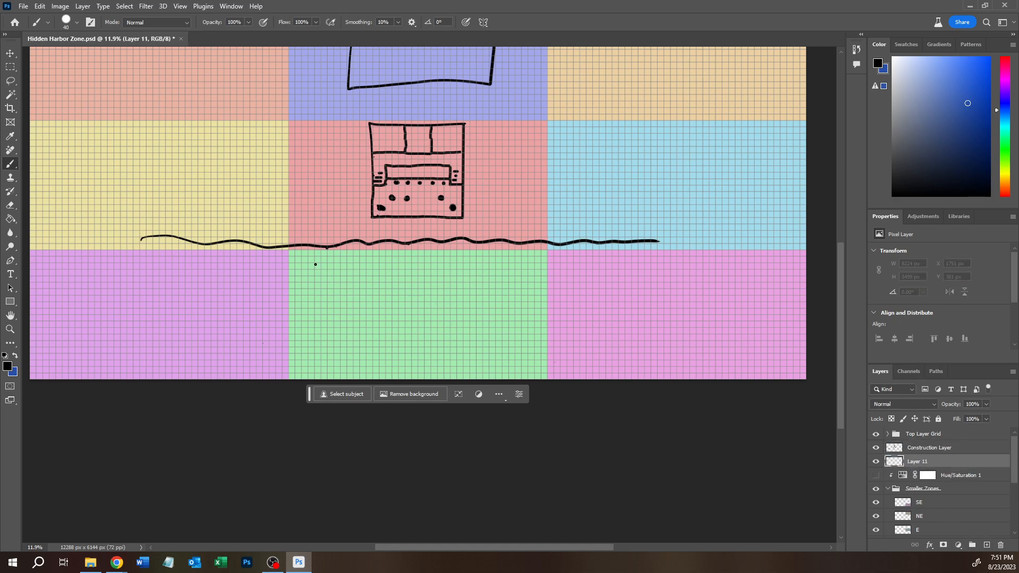
pyautogui.moveTo(327, 249); pyautogui.dragTo(328, 332)
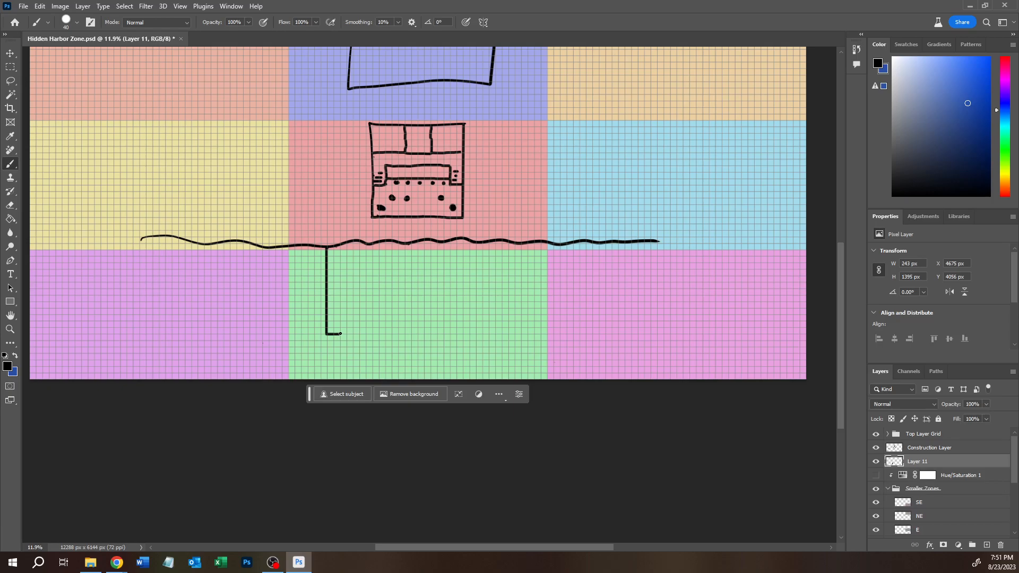
pyautogui.moveTo(339, 307); pyautogui.dragTo(345, 247)
# Step: Select the vertical dock and rotate it by -45°
pyautogui.click(10, 66)
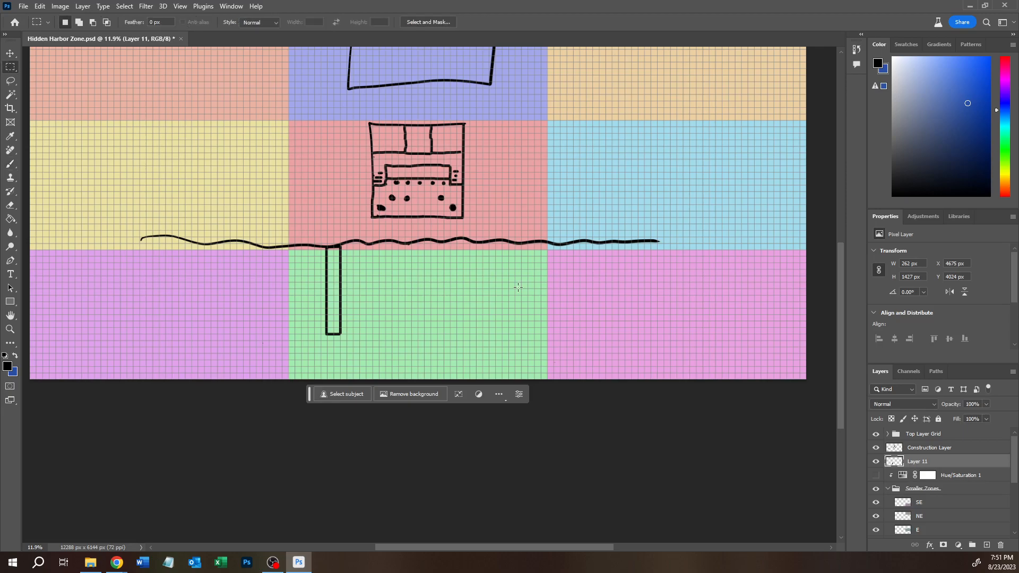
pyautogui.moveTo(320, 245); pyautogui.dragTo(350, 341)
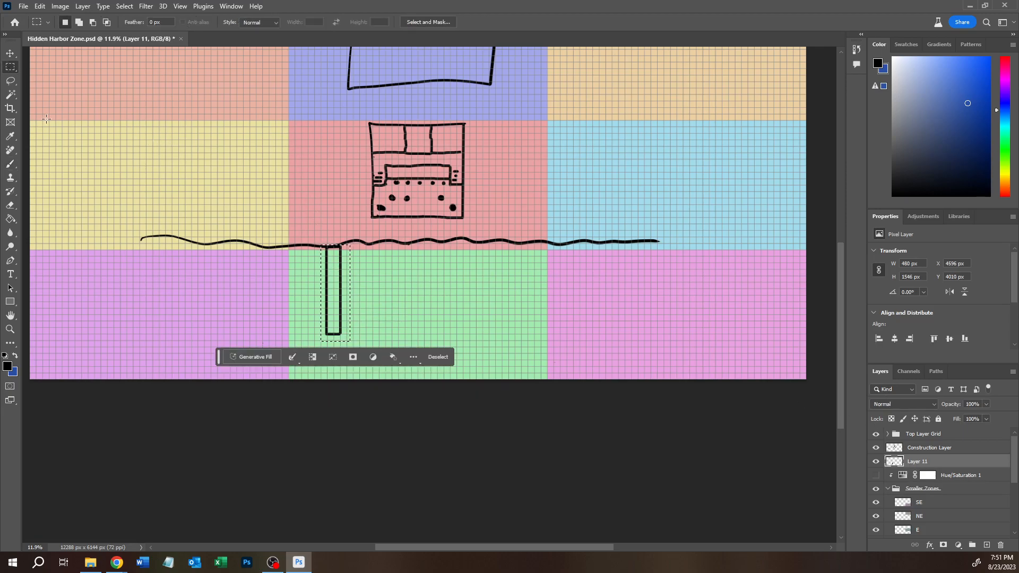
pyautogui.press('v')
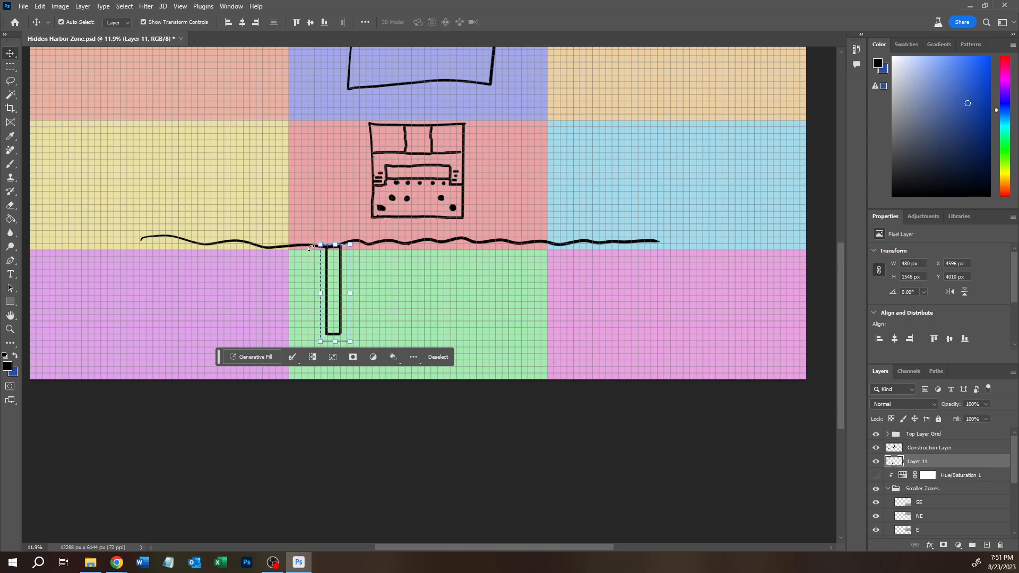
pyautogui.moveTo(315, 238); pyautogui.dragTo(242, 244)
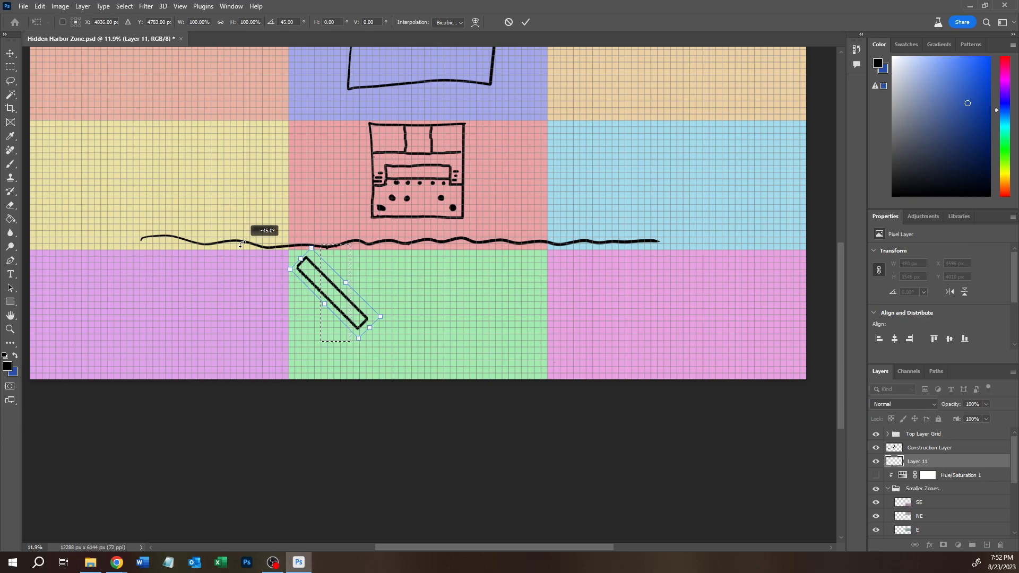
pyautogui.moveTo(242, 244); pyautogui.dragTo(277, 228)
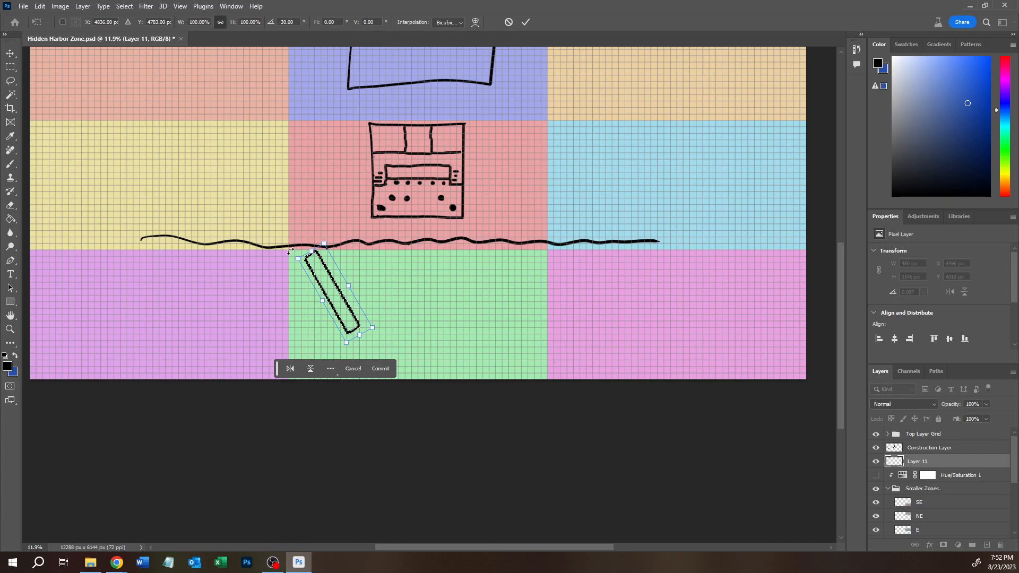
pyautogui.moveTo(289, 251)
pyautogui.mouseDown()
pyautogui.moveTo(280, 271)
pyautogui.moveTo(288, 258)
pyautogui.moveTo(275, 264)
pyautogui.mouseUp()
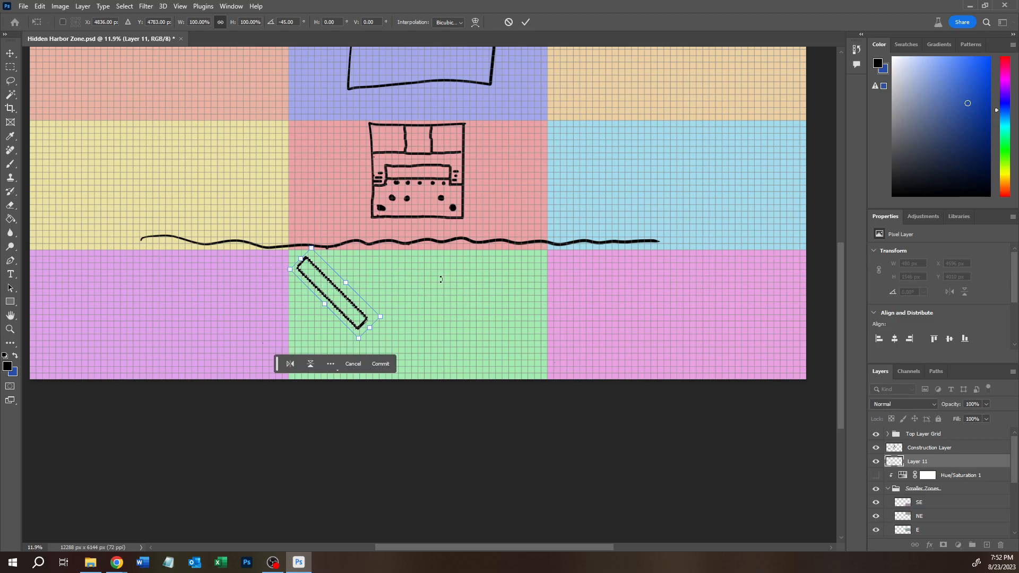
pyautogui.click(526, 21)
# Step: Try to move the rotated dock eastward and clear the selection around it
pyautogui.click(444, 304)
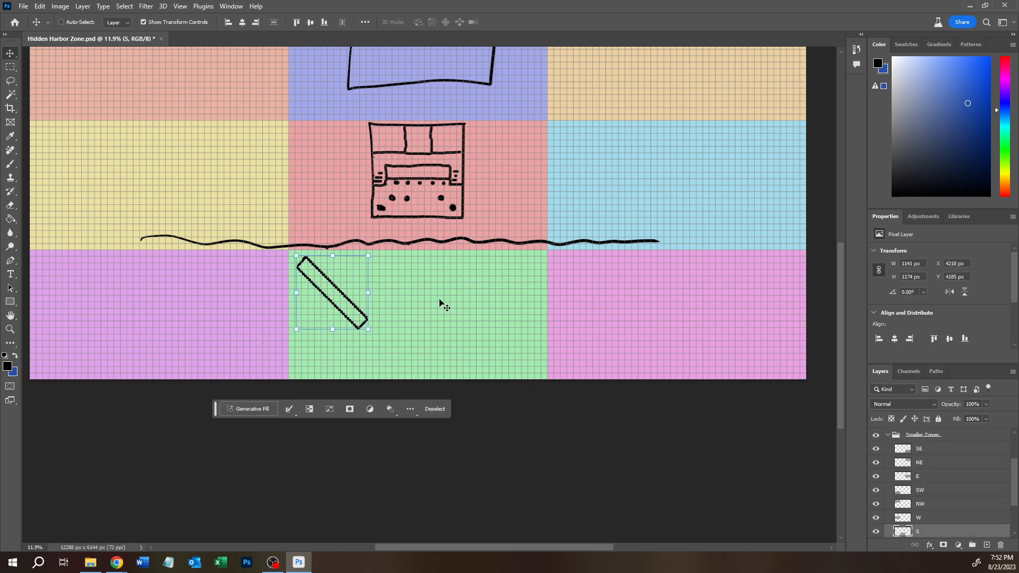
pyautogui.click(235, 260)
pyautogui.moveTo(329, 281); pyautogui.dragTo(395, 277)
pyautogui.click(486, 209)
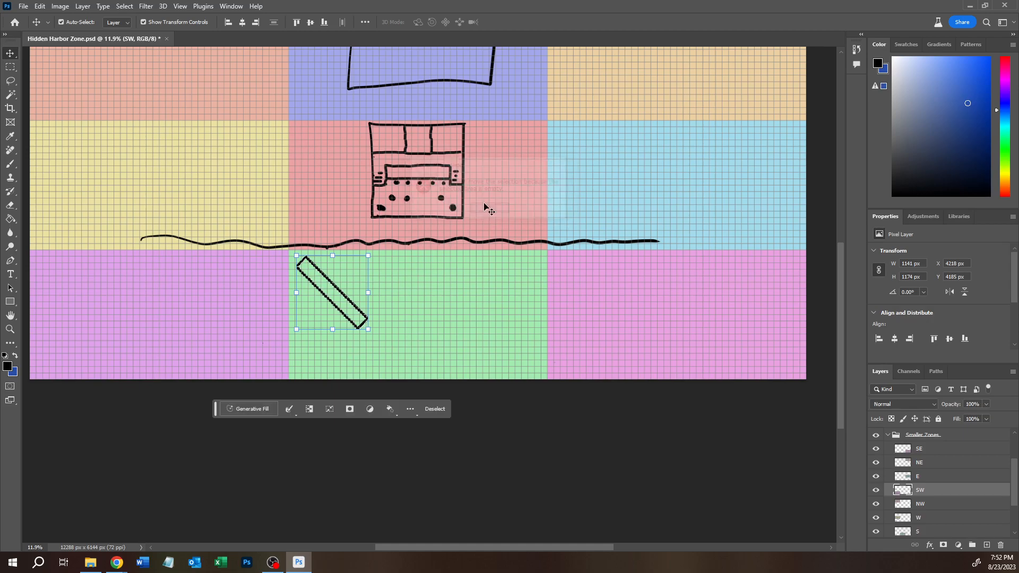
pyautogui.click(416, 287)
pyautogui.press('m')
pyautogui.click(261, 181)
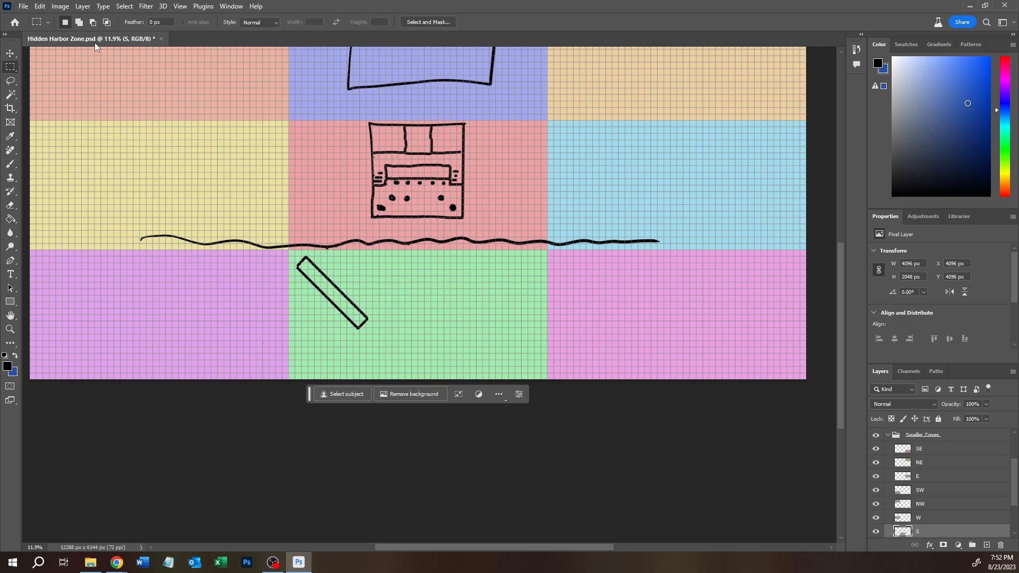
# Step: Duplicate the slanted dock's layer, place the copy east of the original and rotate it 15°
pyautogui.click(17, 53)
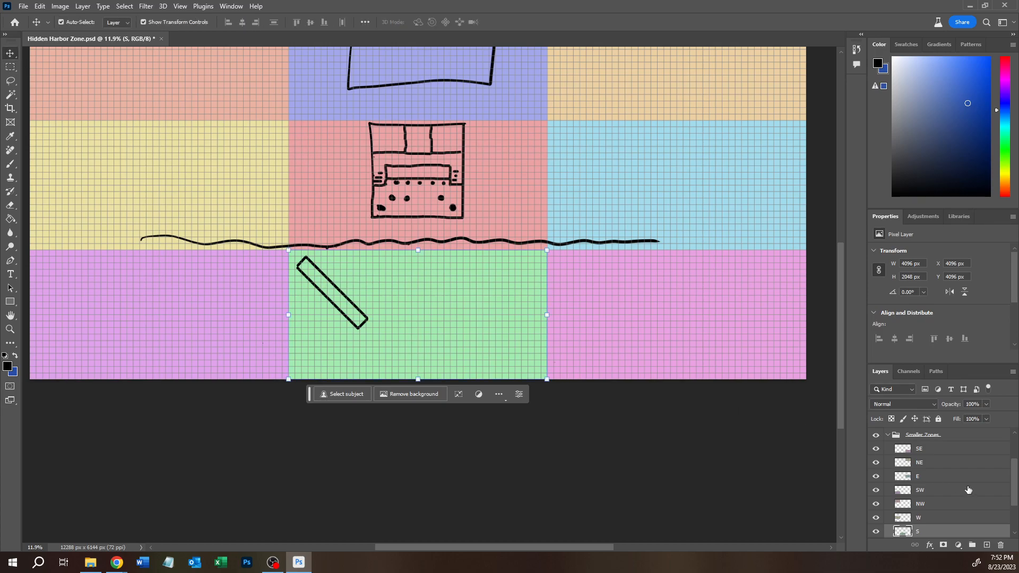
pyautogui.scroll(2, 903, 467)
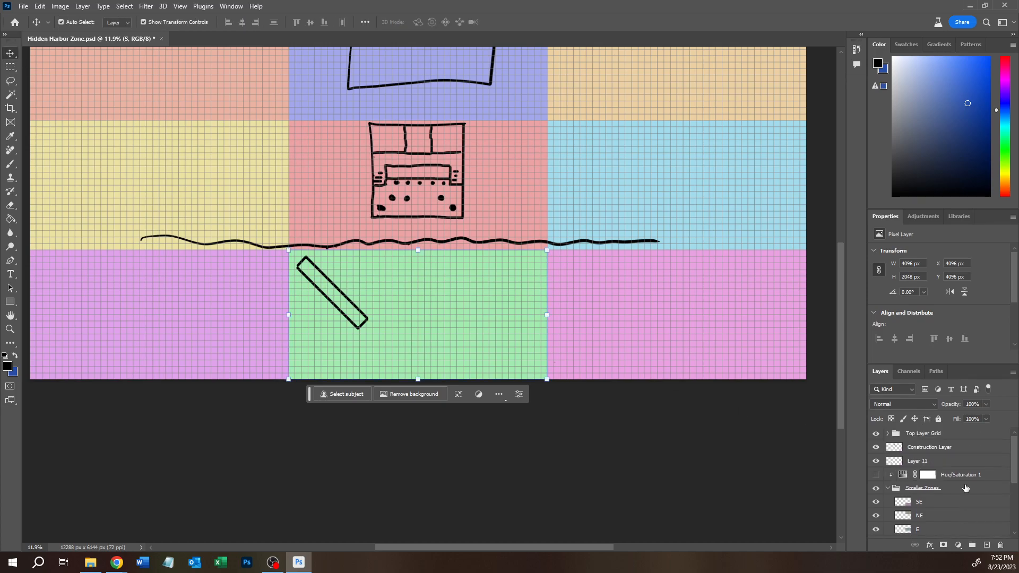
pyautogui.click(923, 462)
pyautogui.hotkey('ctrl', 'c')
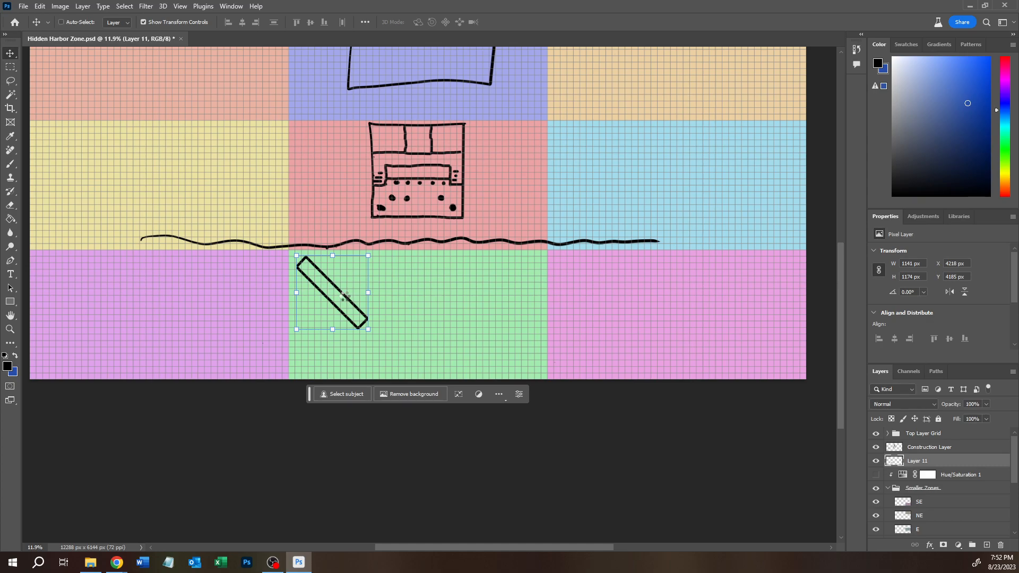
pyautogui.hotkey('ctrl', 'v')
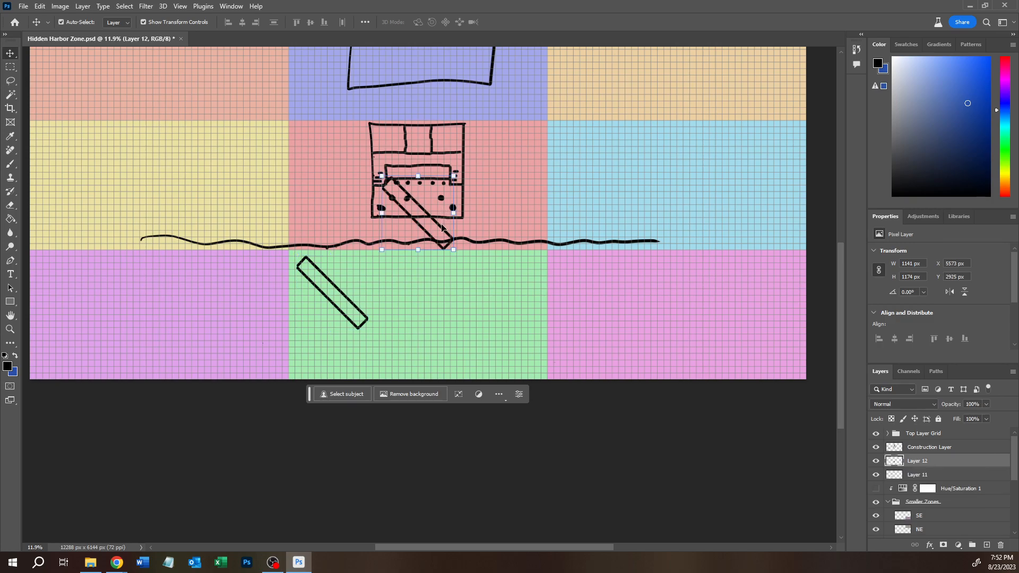
pyautogui.moveTo(441, 234); pyautogui.dragTo(419, 314)
pyautogui.moveTo(353, 248); pyautogui.dragTo(372, 241)
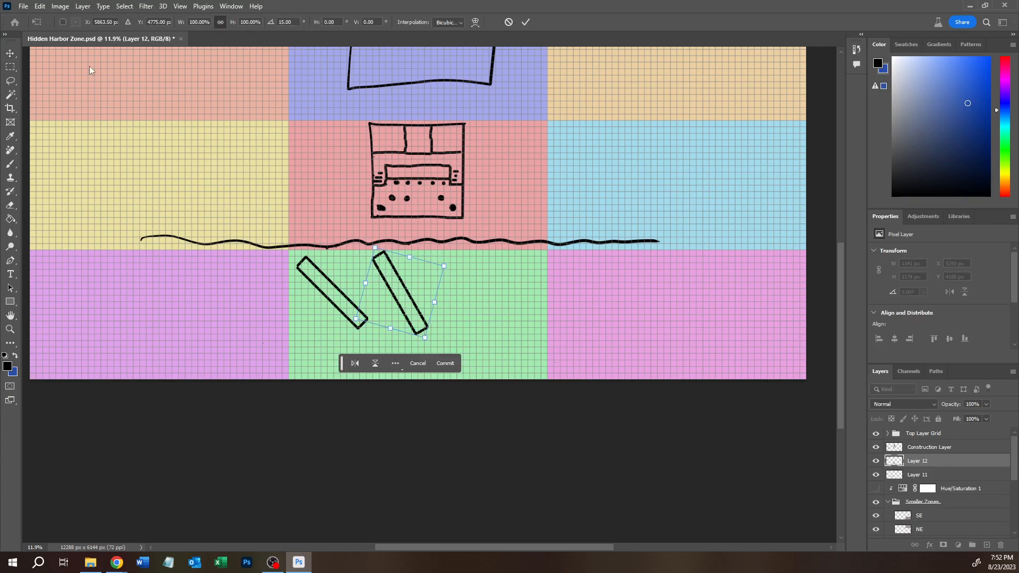
pyautogui.click(10, 67)
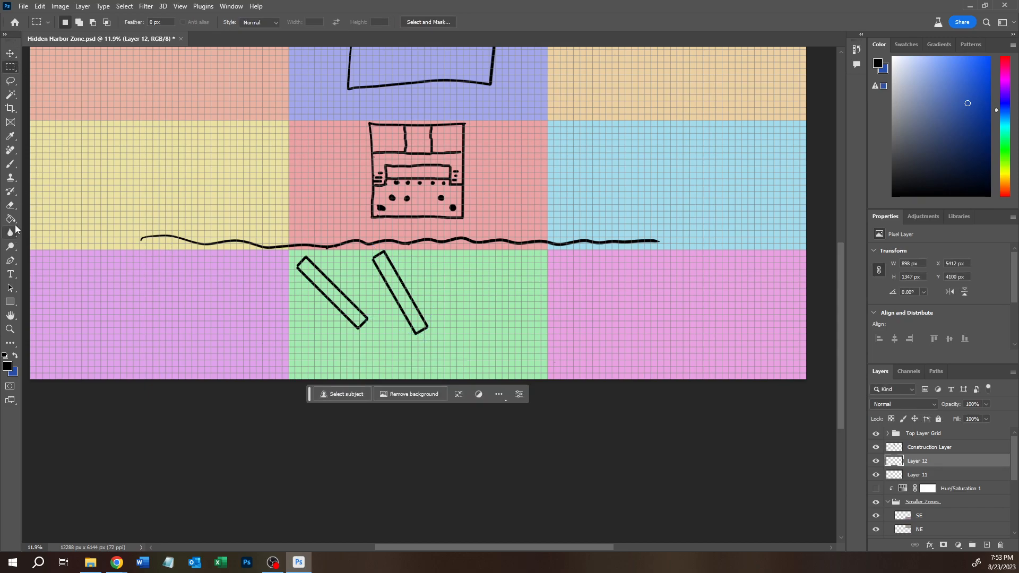
# Step: Brush an L beside the western dock and an R beside the eastern one, and circle the western dock
pyautogui.click(11, 165)
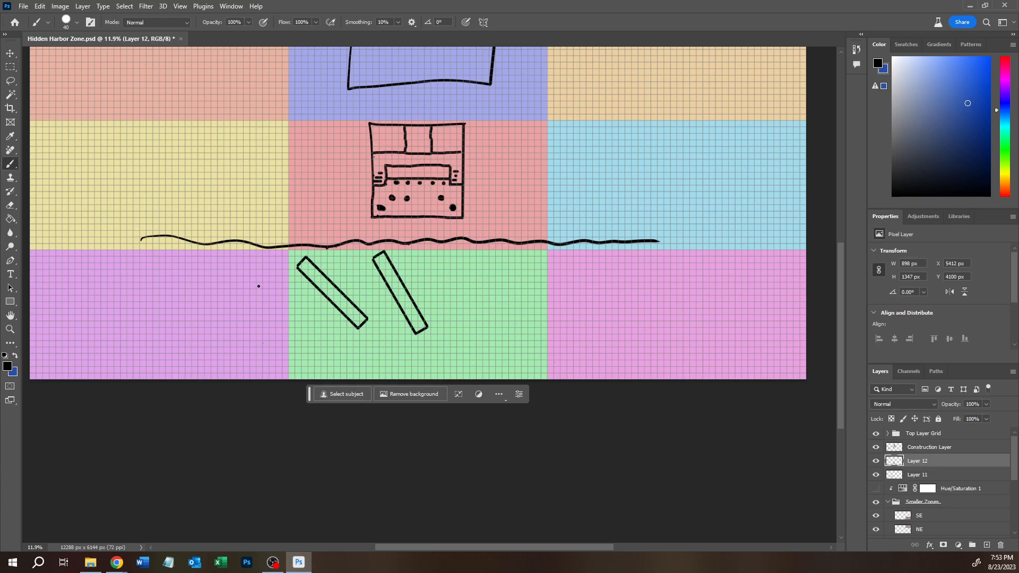
pyautogui.moveTo(299, 294); pyautogui.dragTo(310, 313)
pyautogui.moveTo(441, 283)
pyautogui.mouseDown()
pyautogui.moveTo(440, 305)
pyautogui.moveTo(444, 281)
pyautogui.moveTo(463, 304)
pyautogui.mouseUp()
pyautogui.moveTo(363, 276)
pyautogui.mouseDown()
pyautogui.moveTo(302, 245)
pyautogui.moveTo(284, 252)
pyautogui.moveTo(270, 290)
pyautogui.moveTo(280, 327)
pyautogui.moveTo(303, 346)
pyautogui.moveTo(368, 349)
pyautogui.moveTo(381, 314)
pyautogui.moveTo(366, 277)
pyautogui.mouseUp()
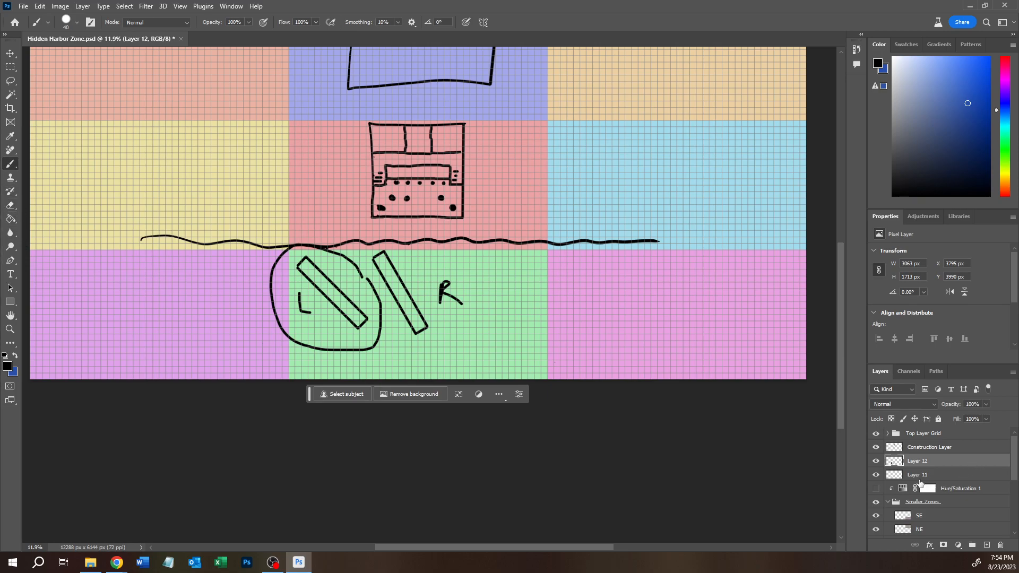
# Step: Check what Layer 12 contains by toggling its visibility, and delete that layer with the rotated dock copy and brushed notes
pyautogui.click(876, 461)
pyautogui.click(876, 460)
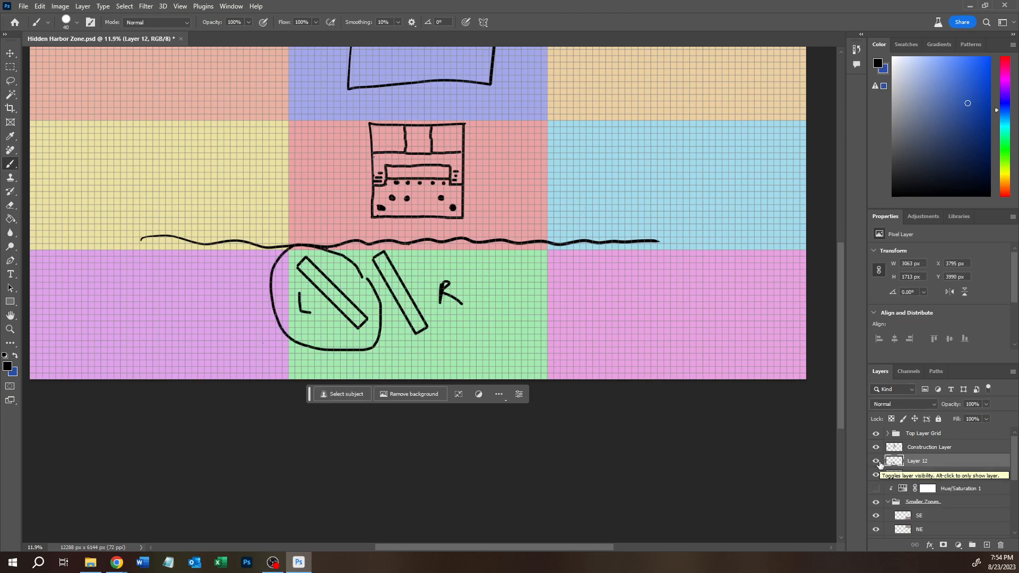
pyautogui.press('Delete')
pyautogui.click(468, 208)
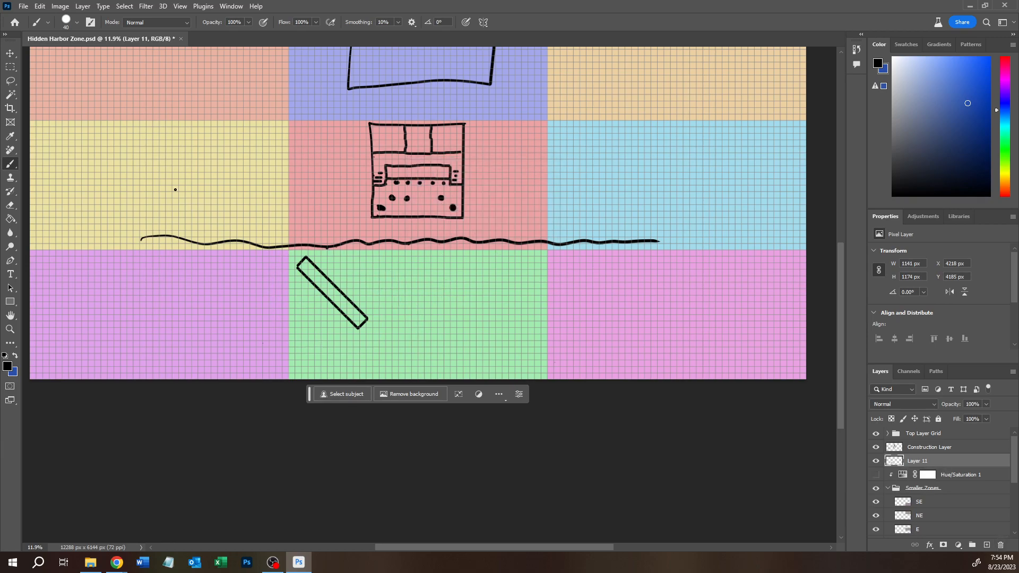
# Step: Move the slanted dock to X 4310, Y 4096 px and place a duplicate east of it at X 5573, Y 4096 px
pyautogui.press('v')
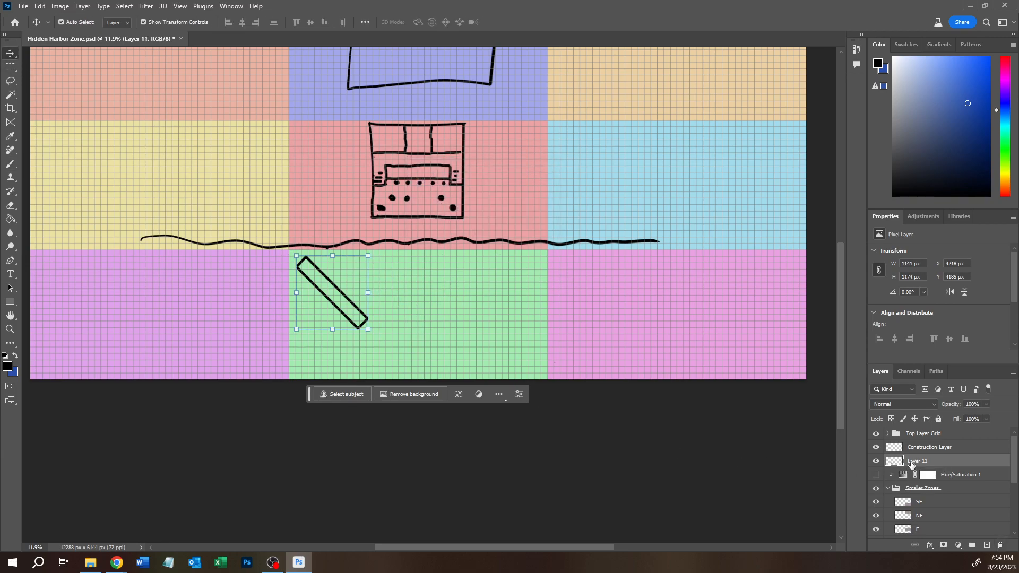
pyautogui.moveTo(345, 296)
pyautogui.mouseDown()
pyautogui.moveTo(370, 280)
pyautogui.moveTo(351, 290)
pyautogui.mouseUp()
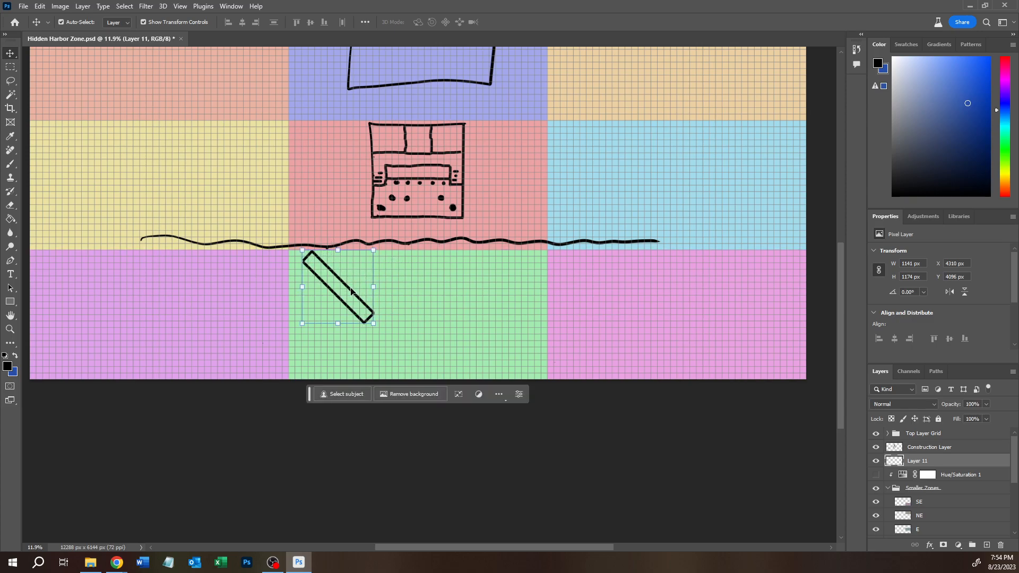
pyautogui.hotkey('ctrl', 'c')
pyautogui.hotkey('ctrl', 'v')
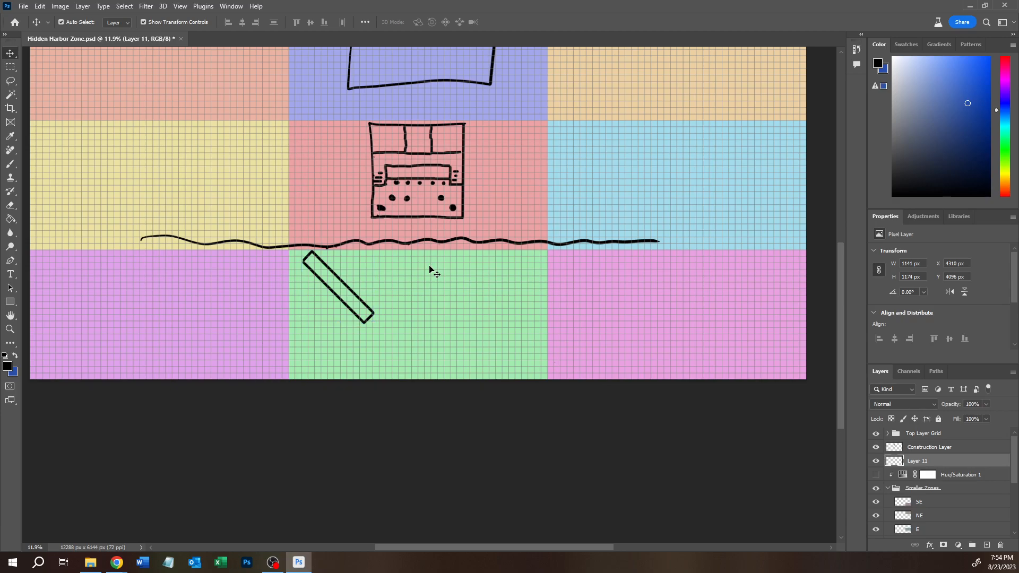
pyautogui.moveTo(428, 273); pyautogui.dragTo(416, 302)
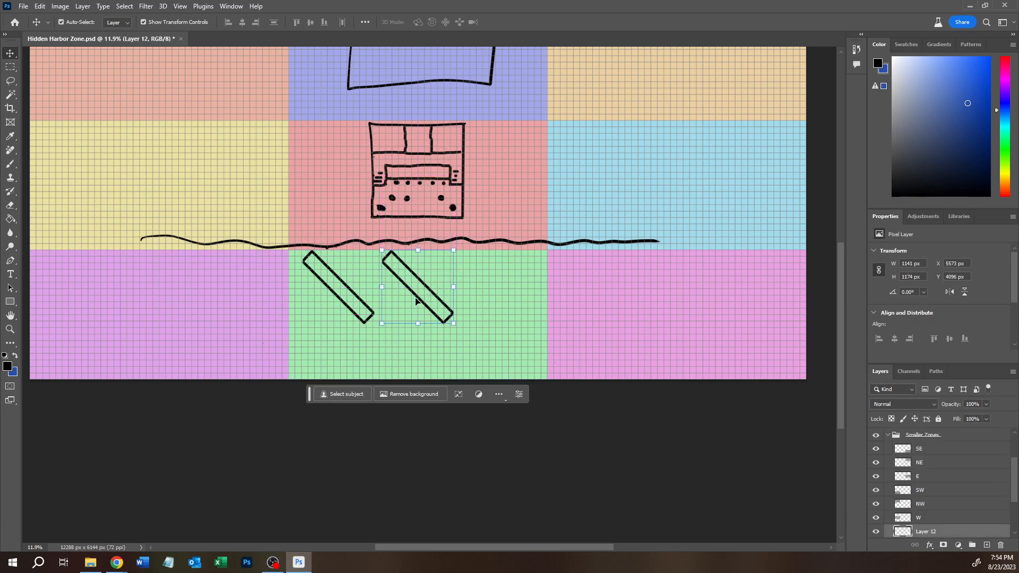
# Step: Paste a third slanted dock and place it east of the other two at X 6836, Y 4096 px
pyautogui.hotkey('ctrl', 'v')
pyautogui.moveTo(433, 219); pyautogui.dragTo(469, 273)
pyautogui.hotkey('ctrl', 'z')
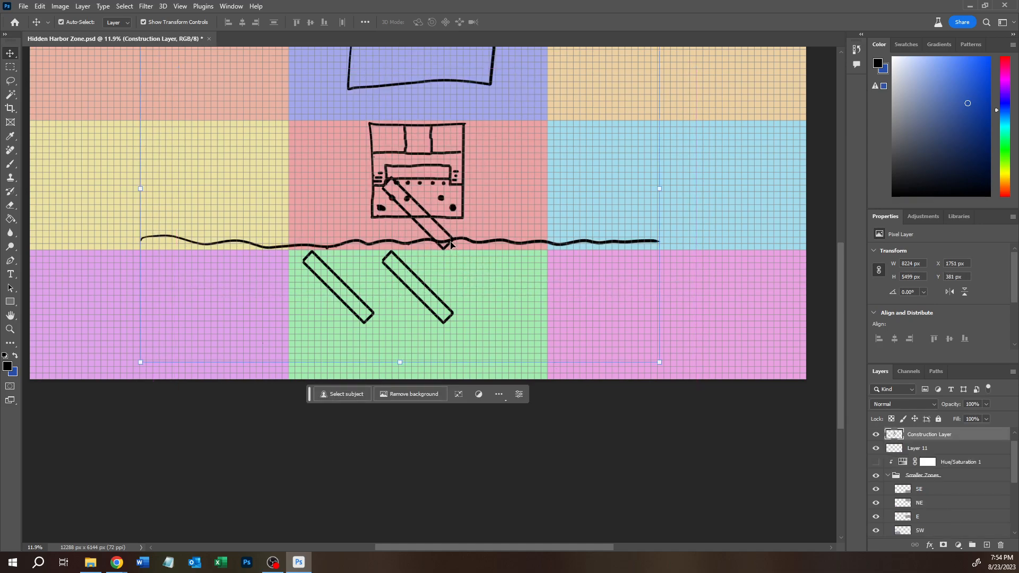
pyautogui.click(440, 228)
pyautogui.moveTo(440, 228); pyautogui.dragTo(510, 298)
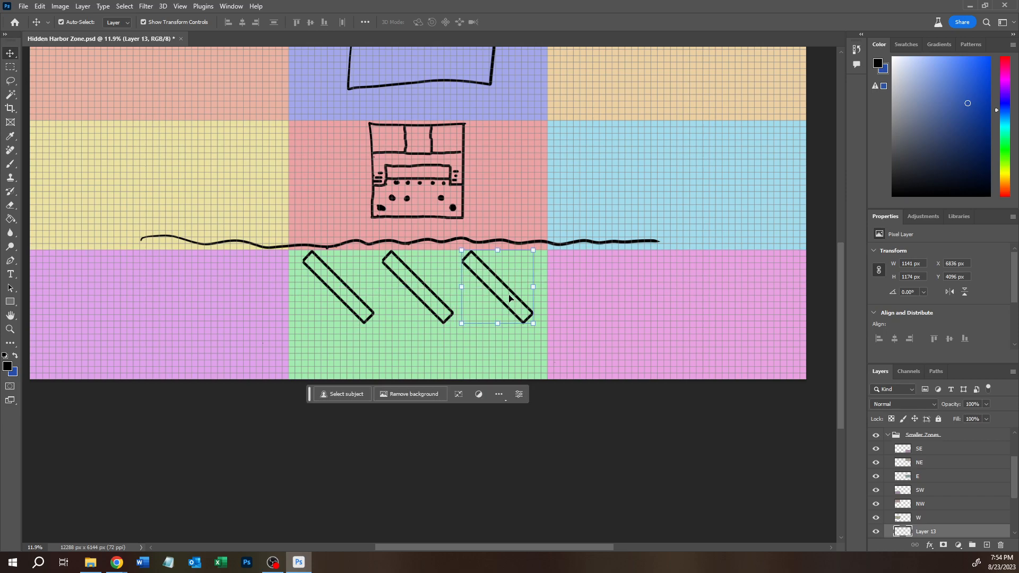
pyautogui.click(390, 349)
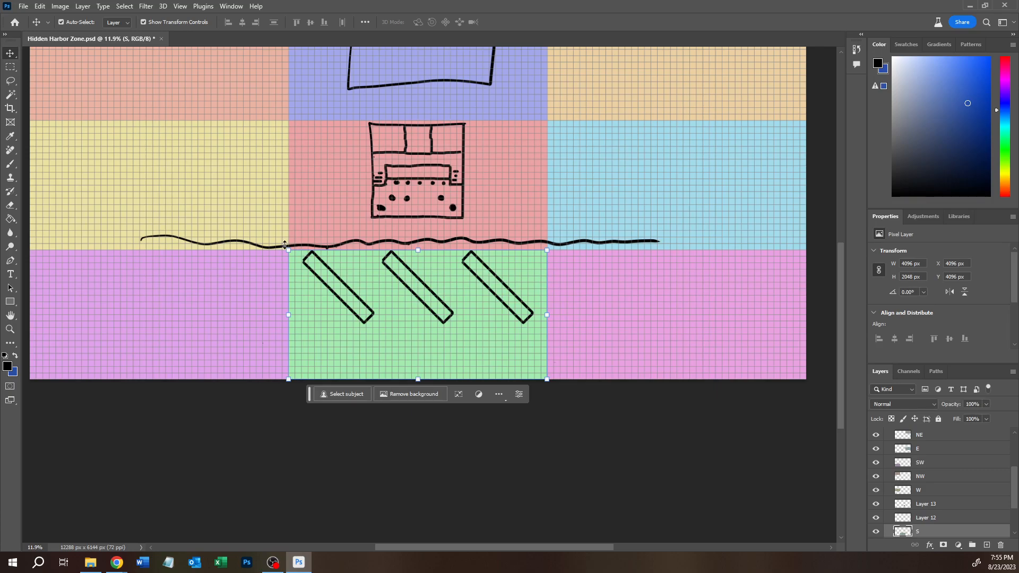
# Step: Erase the large hand-drawn rectangle in the northern blue zone from the Construction Layer
pyautogui.scroll(5, 266, 255)
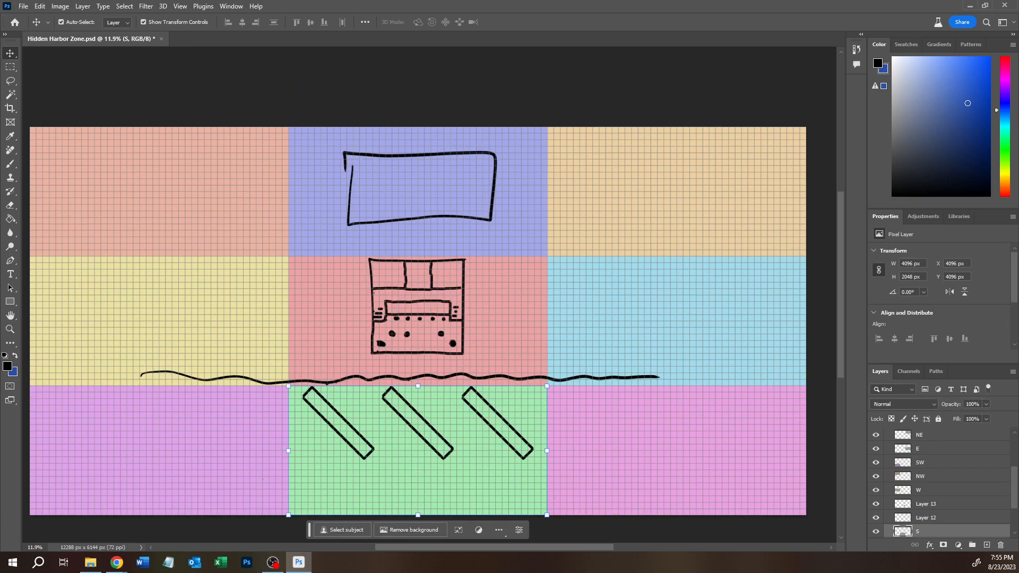
pyautogui.press('e')
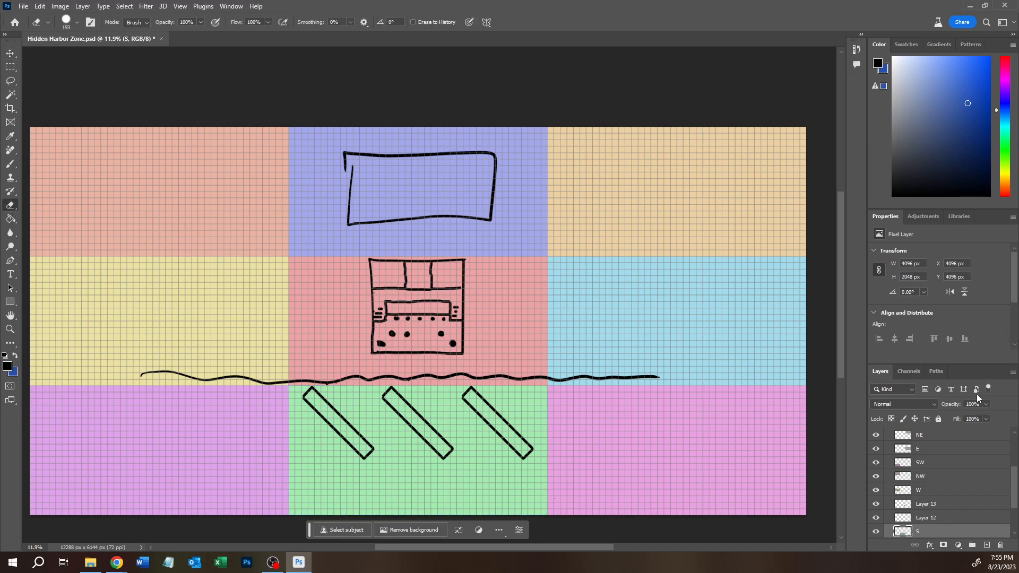
pyautogui.scroll(5, 923, 459)
pyautogui.click(933, 448)
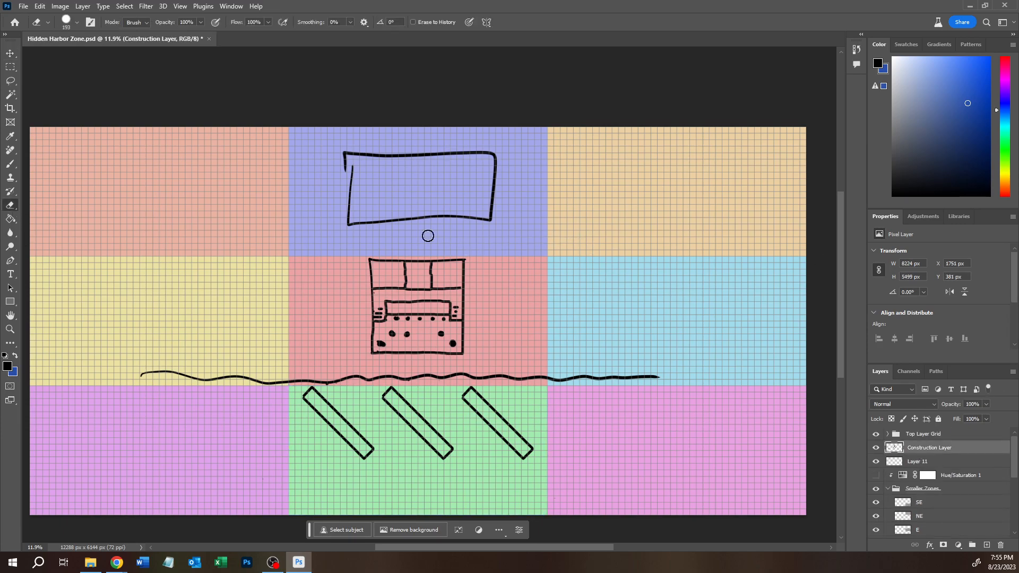
pyautogui.moveTo(392, 216)
pyautogui.mouseDown()
pyautogui.moveTo(334, 223)
pyautogui.moveTo(544, 222)
pyautogui.moveTo(488, 216)
pyautogui.moveTo(581, 204)
pyautogui.moveTo(471, 195)
pyautogui.moveTo(527, 191)
pyautogui.moveTo(516, 180)
pyautogui.moveTo(545, 174)
pyautogui.moveTo(508, 158)
pyautogui.moveTo(296, 158)
pyautogui.mouseUp()
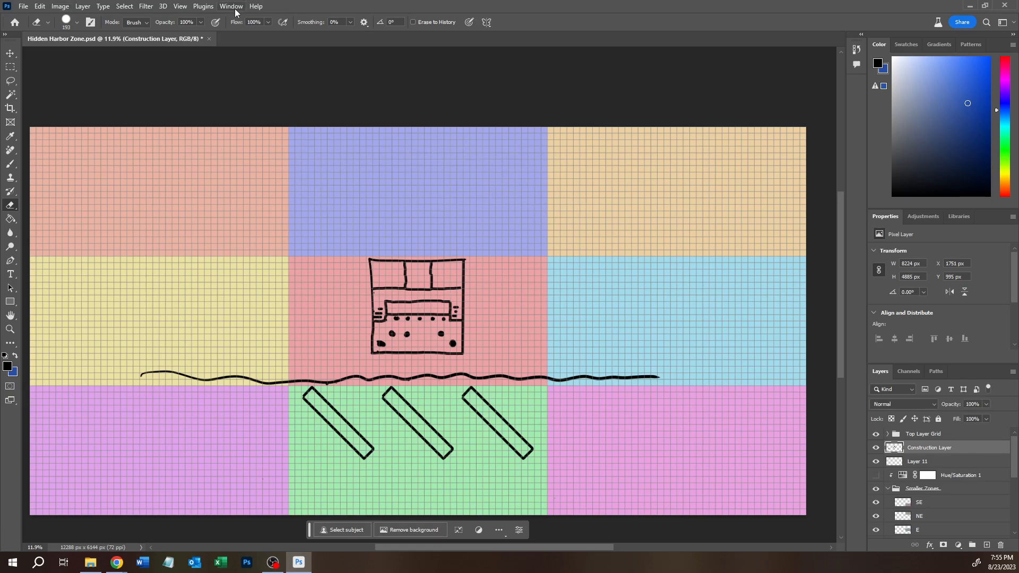
# Step: Brush a trial wavy boundary line across the three northern zones on the Construction Layer and undo it
pyautogui.click(10, 67)
pyautogui.scroll(-3, 341, 205)
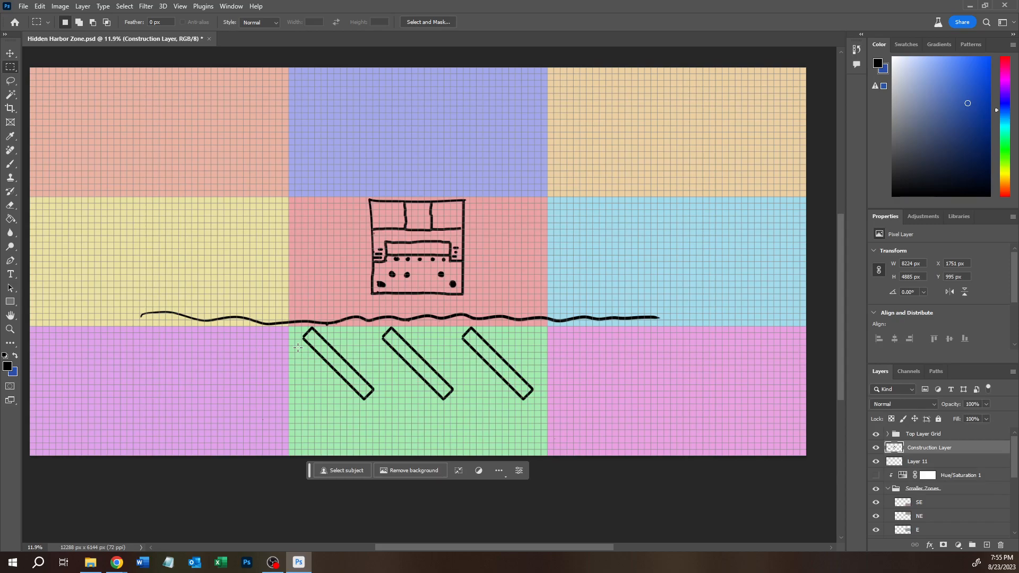
pyautogui.scroll(5, 404, 298)
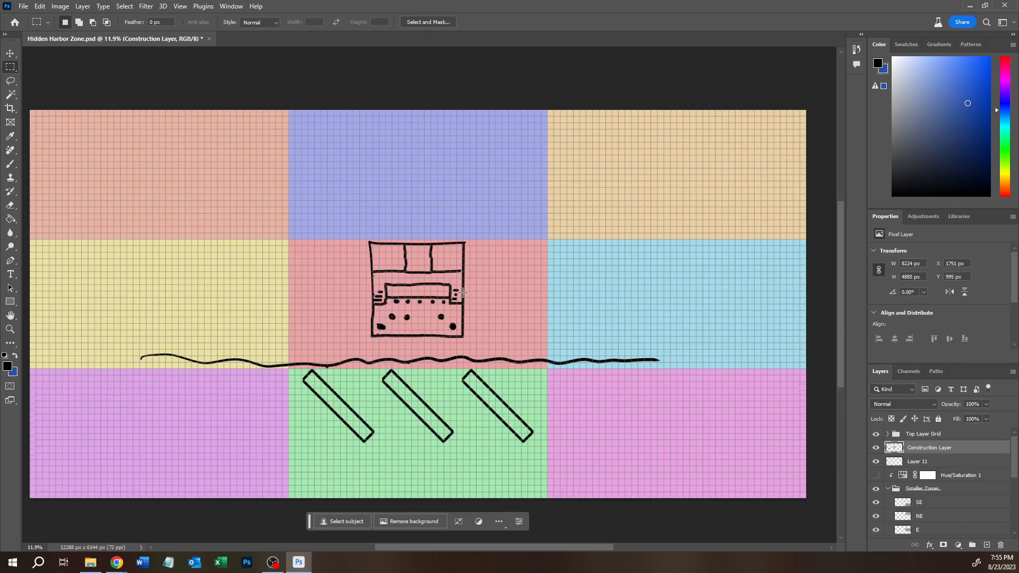
pyautogui.click(10, 164)
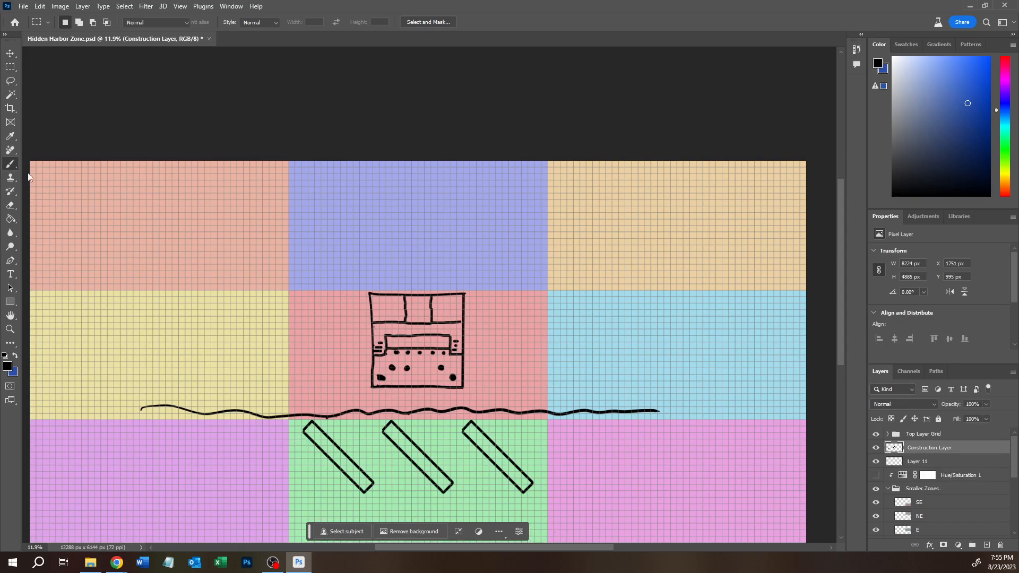
pyautogui.moveTo(115, 160)
pyautogui.mouseDown()
pyautogui.moveTo(330, 201)
pyautogui.moveTo(728, 209)
pyautogui.moveTo(772, 159)
pyautogui.mouseUp()
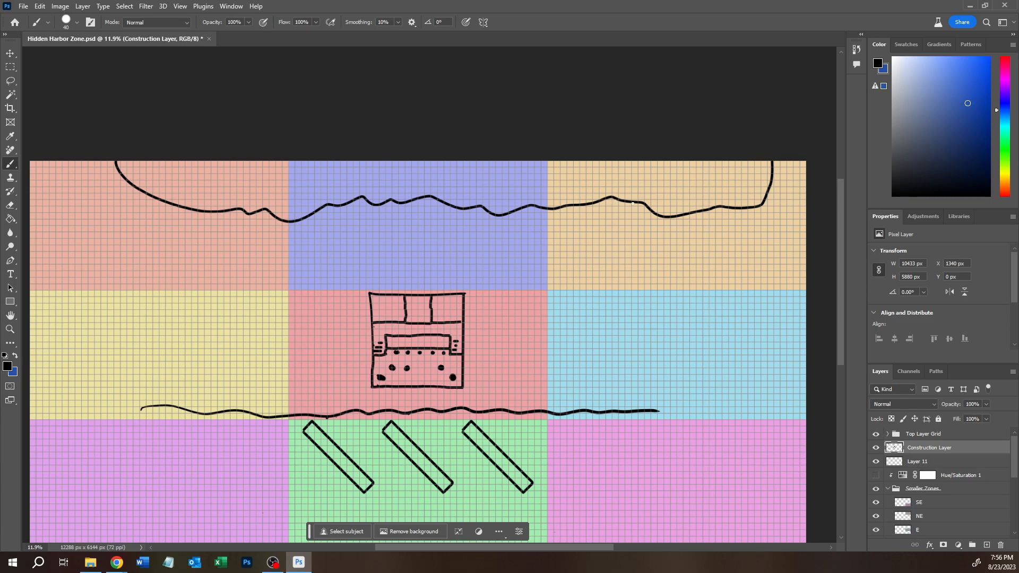
pyautogui.hotkey('ctrl', 'z')
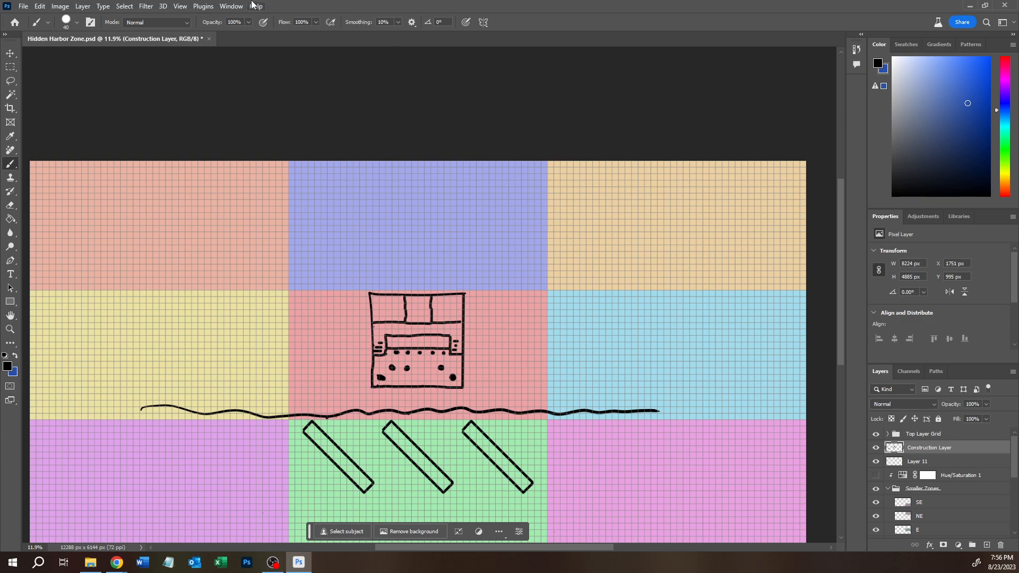
# Step: Save the Hidden Harbor Zone document
pyautogui.click(23, 7)
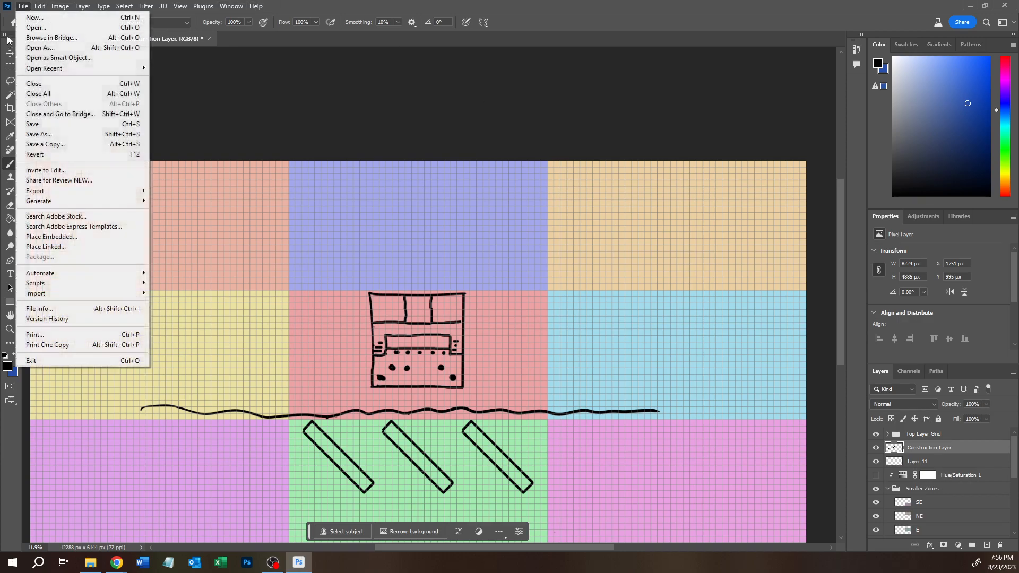
pyautogui.click(33, 124)
# Step: Outline the green southern zone with a rectangular selection and clear the selection
pyautogui.click(11, 67)
pyautogui.scroll(-1, 152, 135)
pyautogui.scroll(-5, 151, 135)
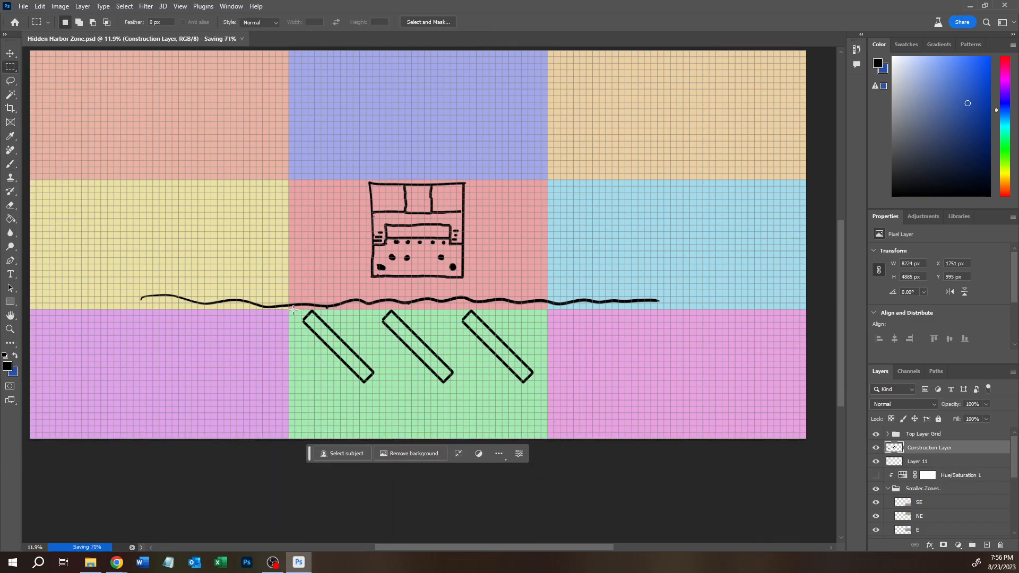
pyautogui.moveTo(291, 311); pyautogui.dragTo(411, 371)
pyautogui.moveTo(517, 429); pyautogui.dragTo(544, 445)
pyautogui.click(542, 467)
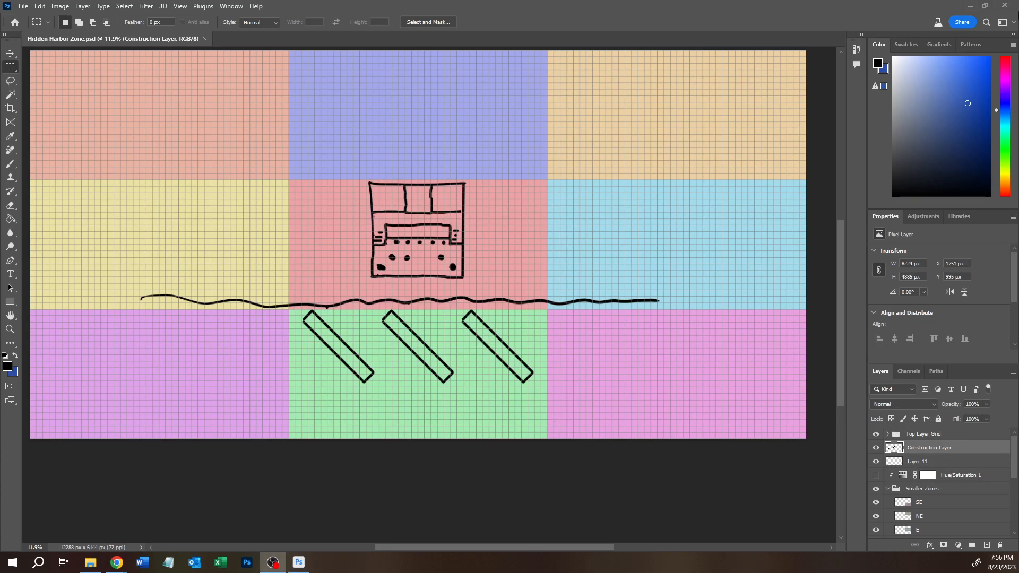
# Step: Close the Hidden Harbor Zone document
pyautogui.click(585, 101)
pyautogui.hotkey('ctrl', 'w')
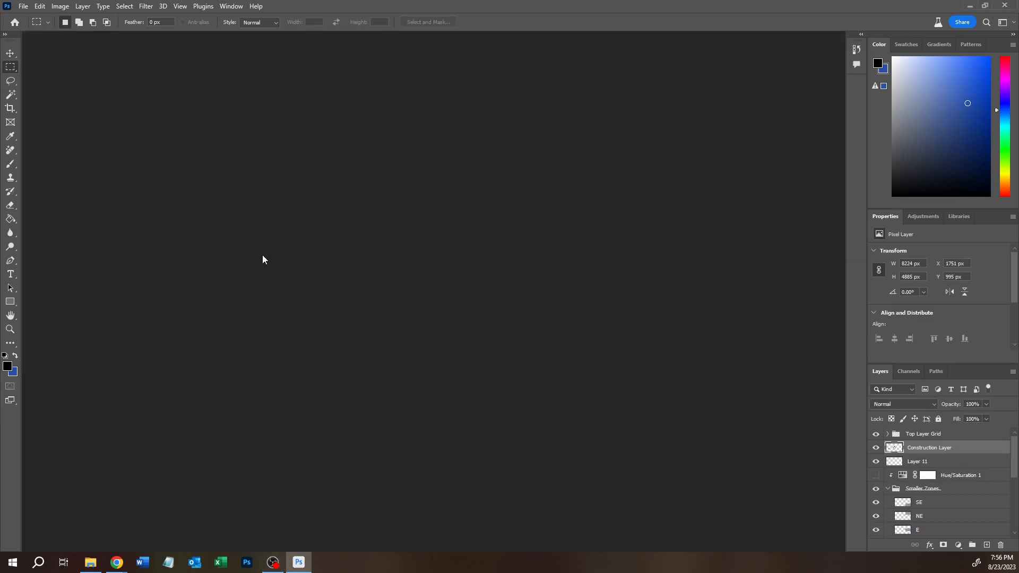